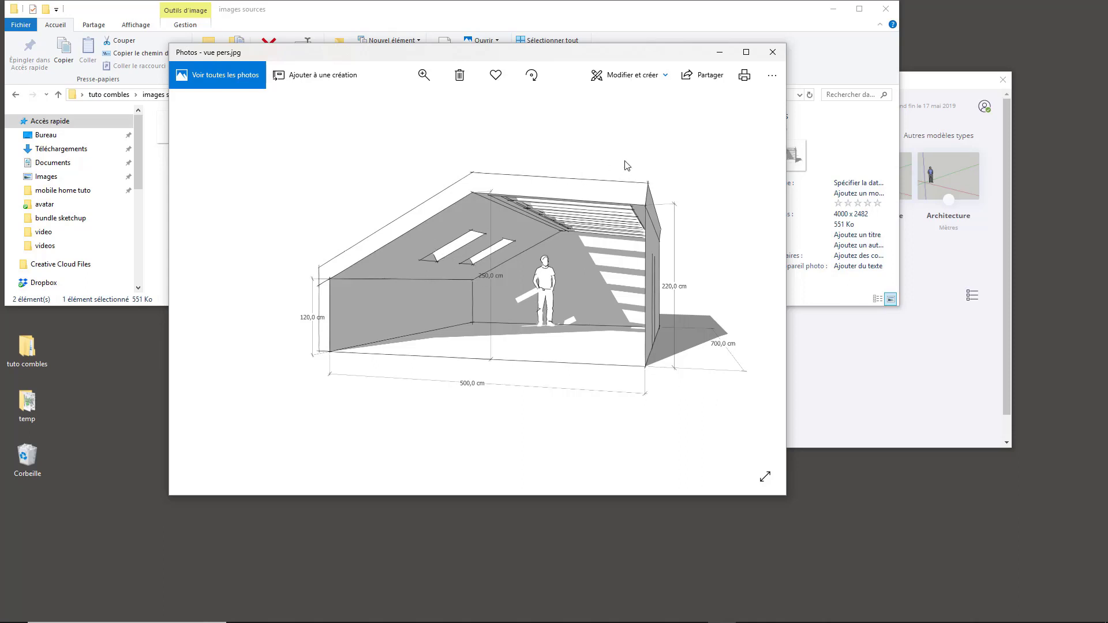
Review the vue haut and vue pers reference images for the attic's layout and dimensions, closing the viewer and source folder when done
click(773, 52)
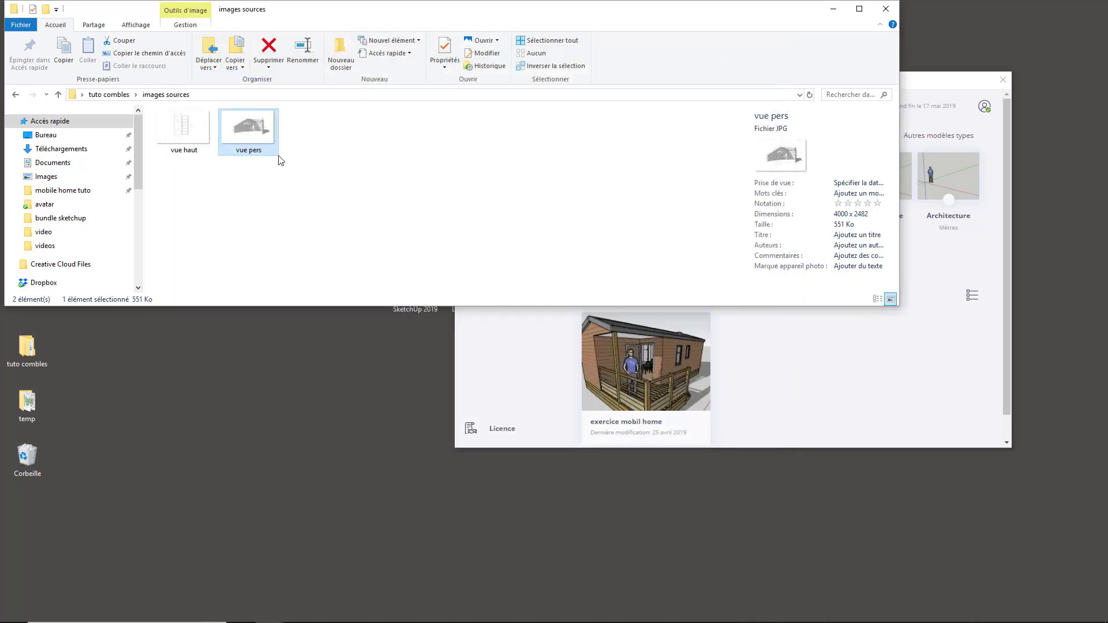
double_click(196, 136)
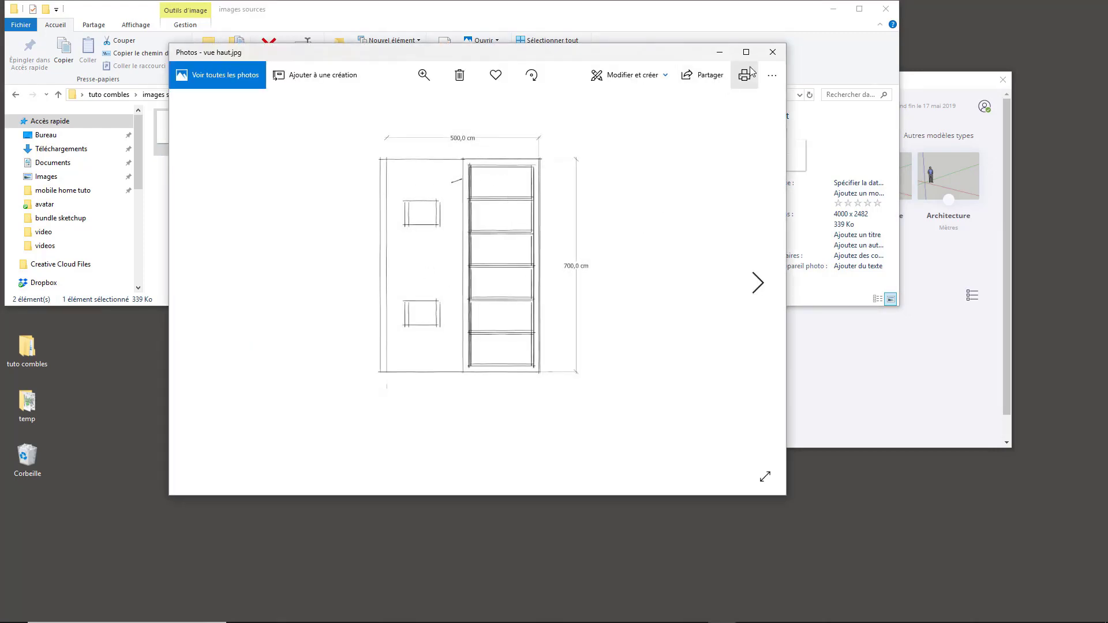
click(773, 52)
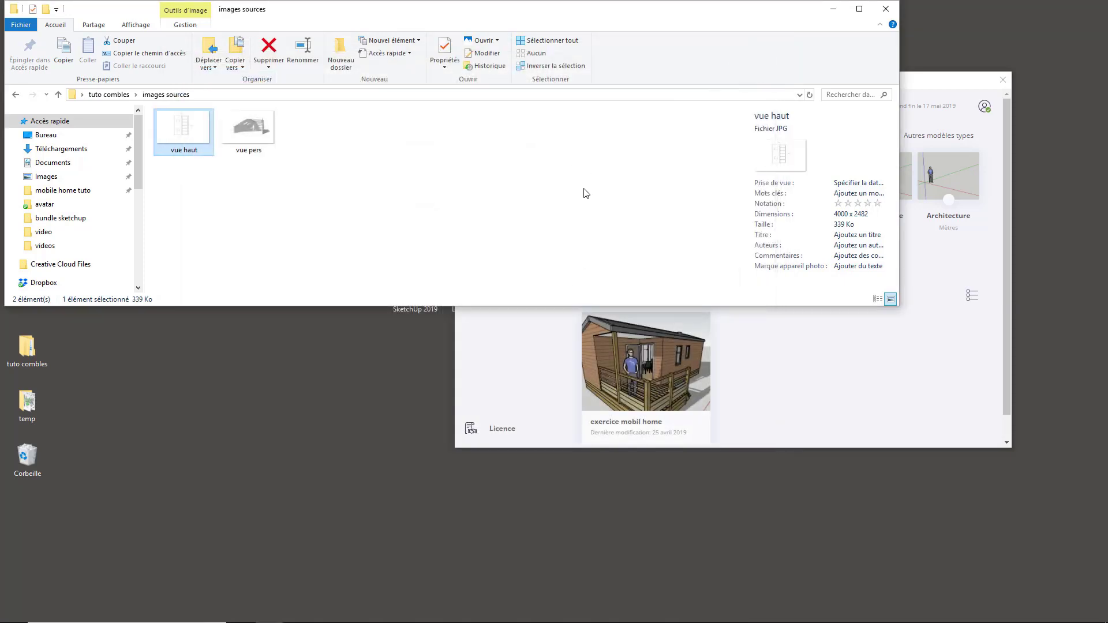
double_click(252, 139)
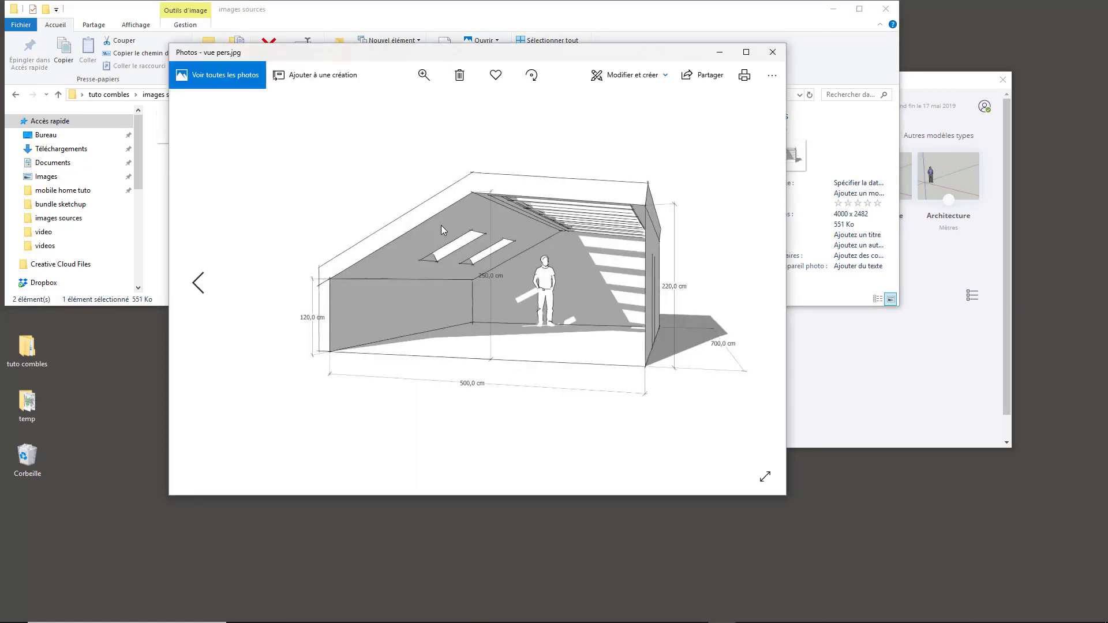
click(772, 52)
click(886, 9)
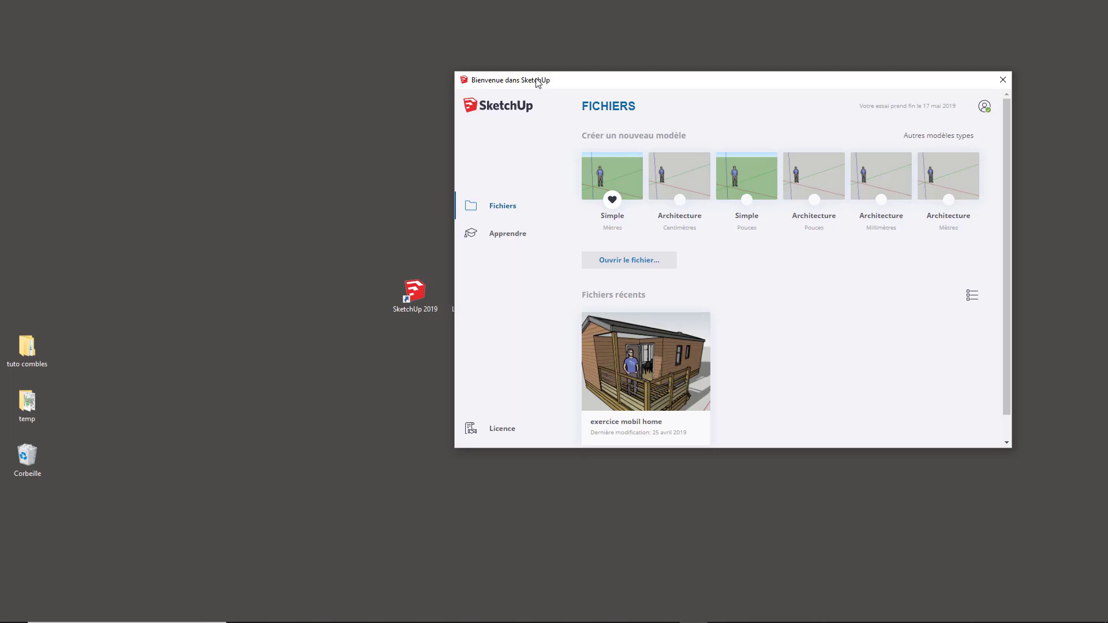
Create a new SketchUp model from the Architecture template in centimetres
mouse_move(535, 81)
mouse_down()
mouse_move(649, 103)
mouse_move(538, 116)
mouse_up()
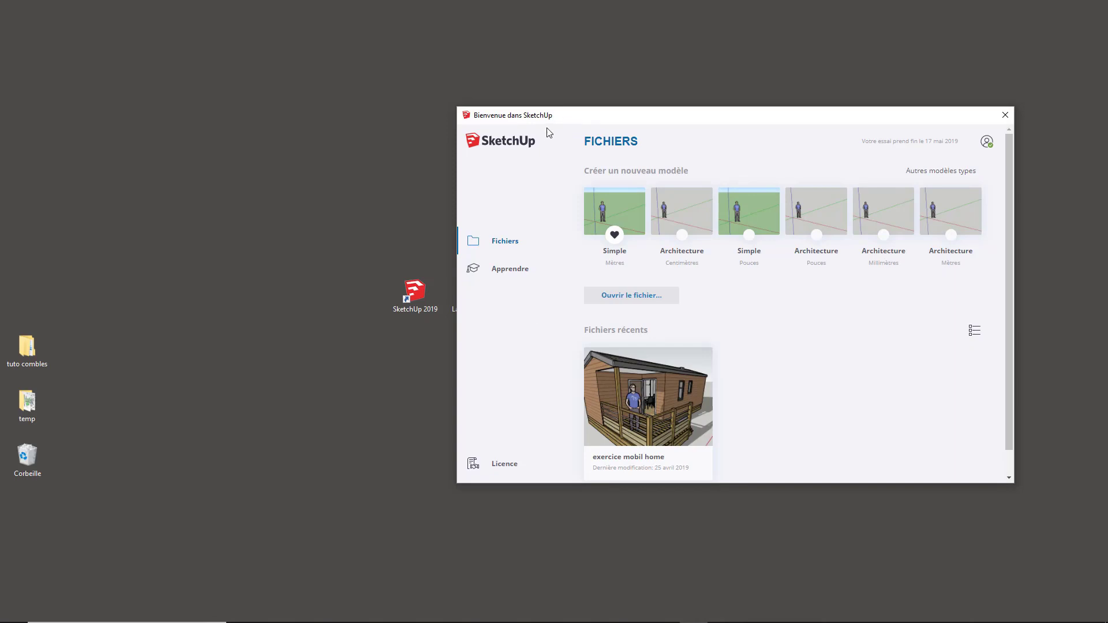
mouse_move(559, 113)
mouse_down()
mouse_move(597, 94)
mouse_move(544, 123)
mouse_up()
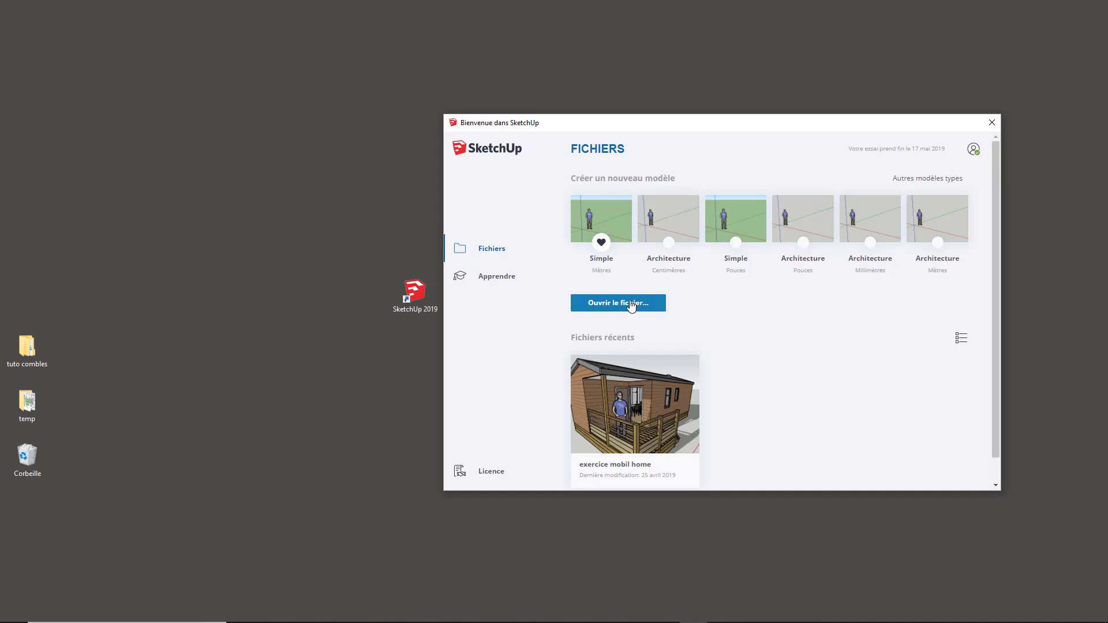
click(668, 220)
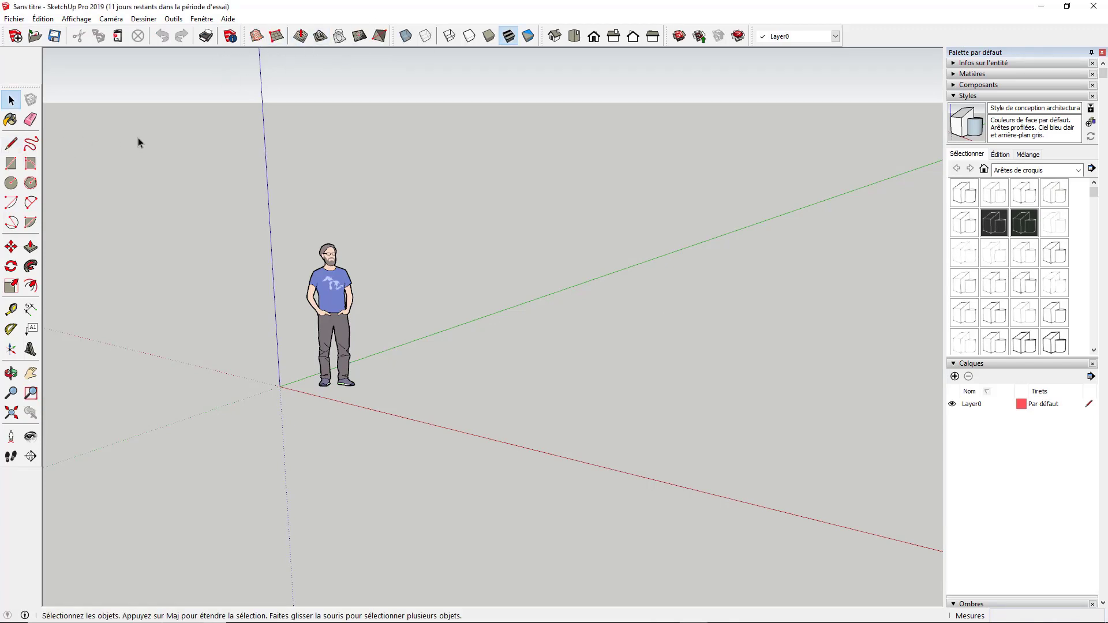
Hide the Calques, Banque and Bac à sable toolbars
click(76, 19)
click(82, 33)
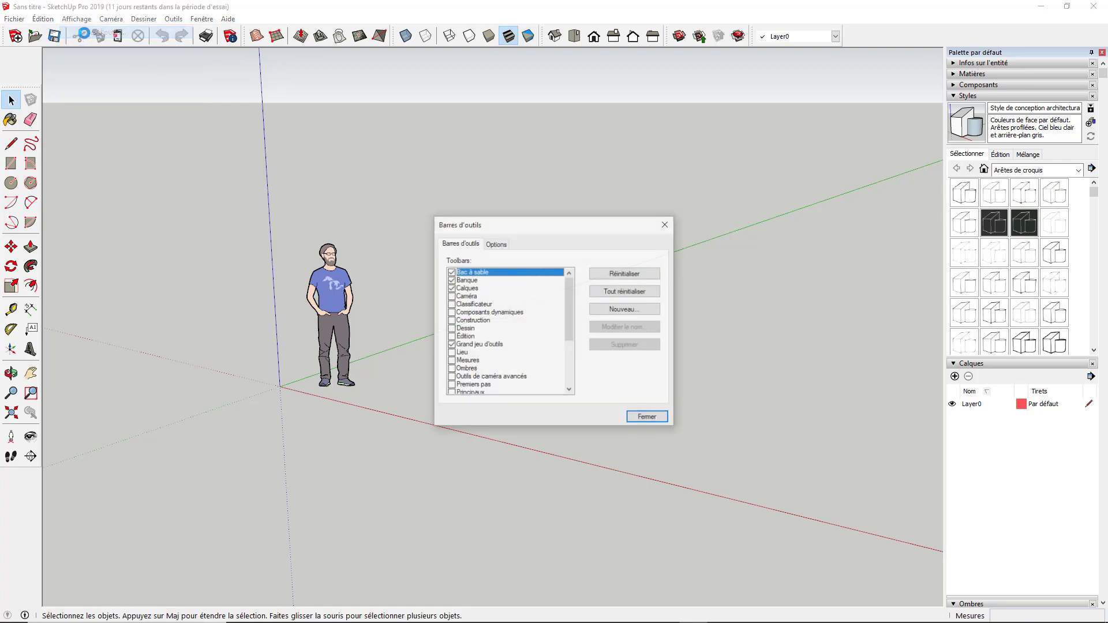
click(451, 288)
click(451, 280)
click(451, 272)
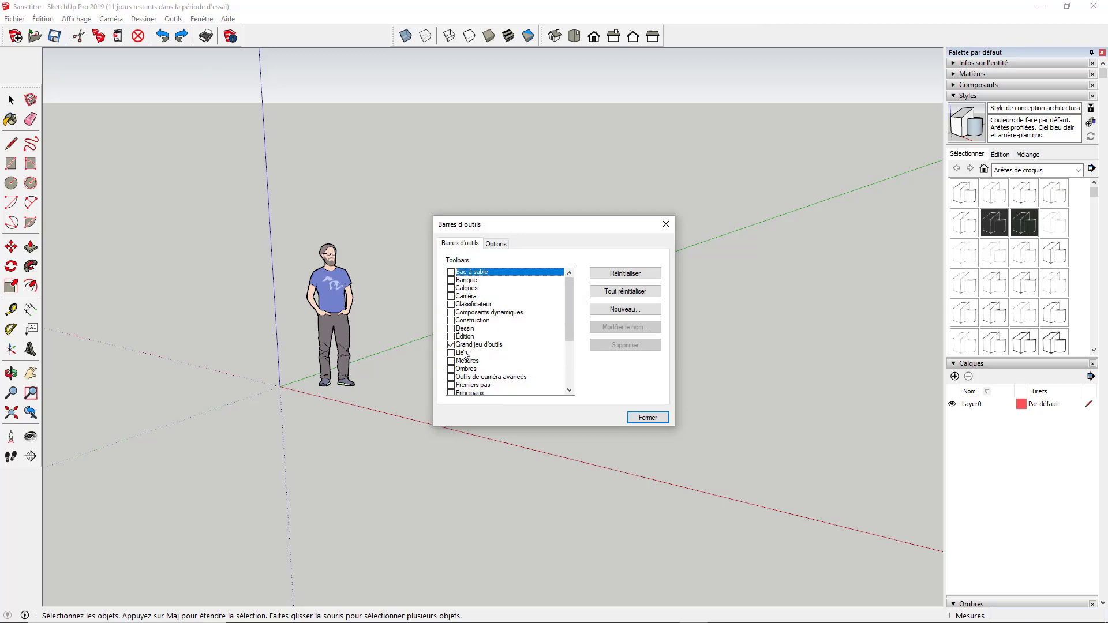
Hide the Grand jeu d'outils, Vues, Styles and Standard toolbars and show only the Premiers pas toolbar
click(451, 345)
drag(570, 317, 573, 393)
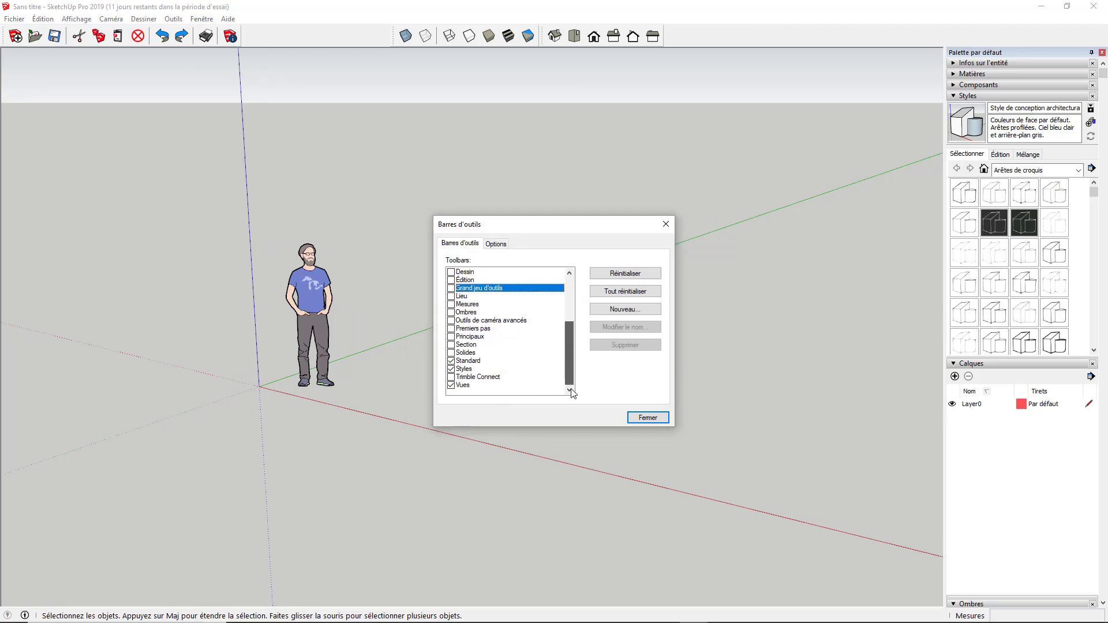
click(451, 385)
click(451, 369)
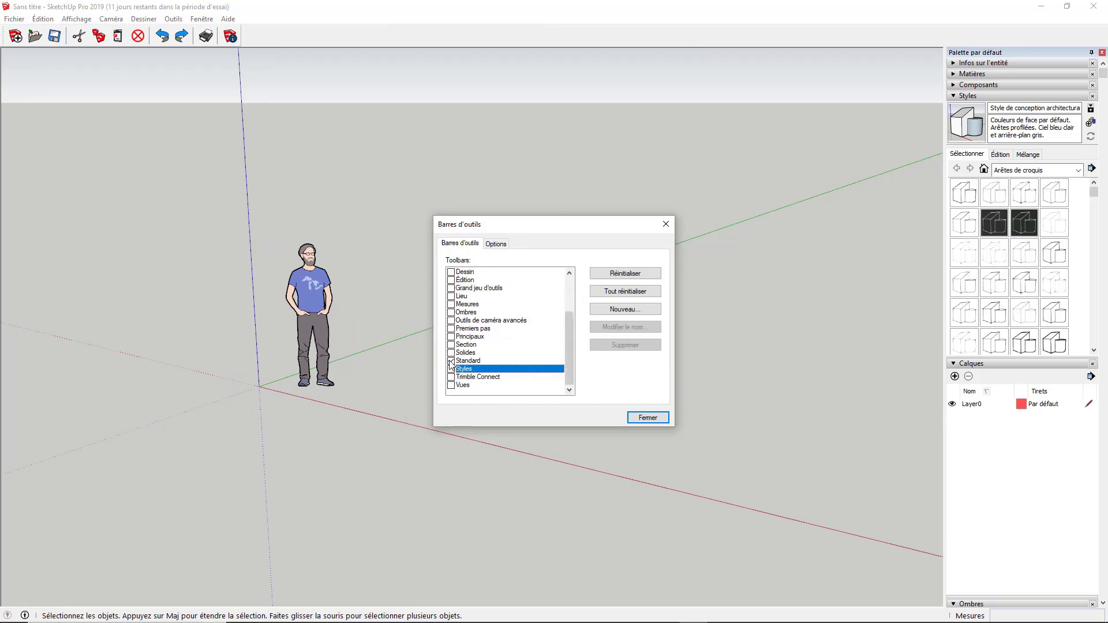
click(450, 361)
click(451, 329)
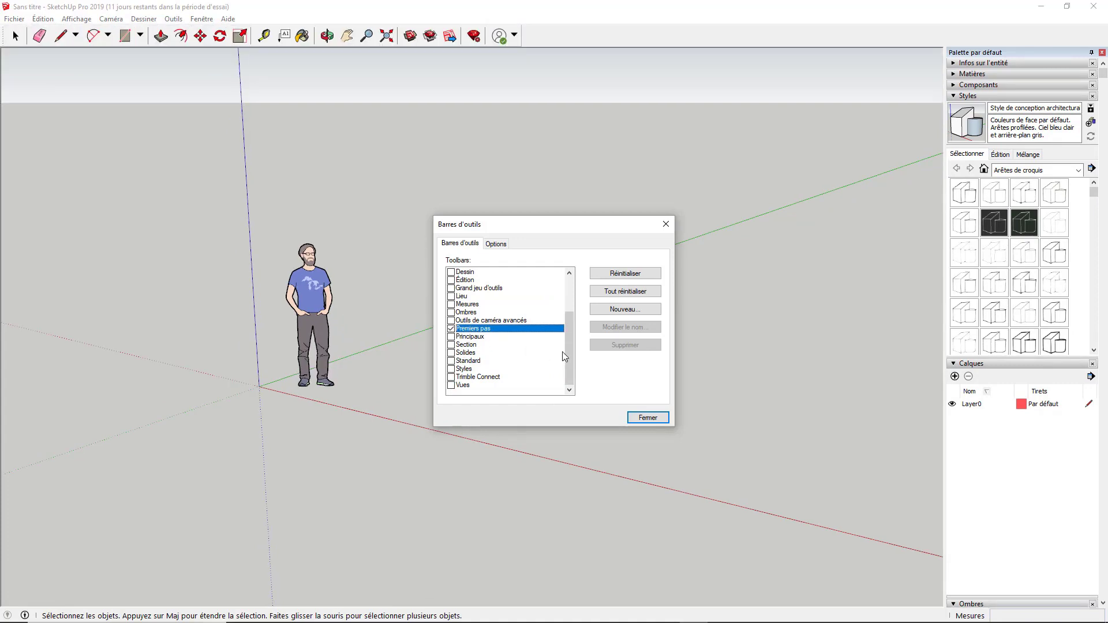
click(647, 417)
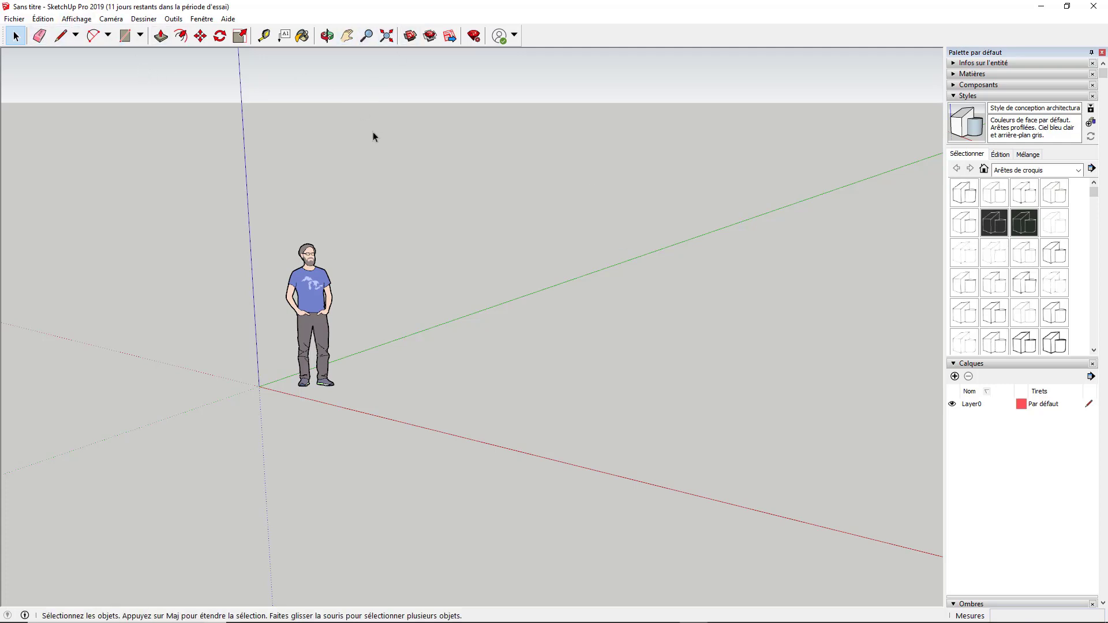
Replace the Premiers pas toolbar with the Grand jeu d'outils, Styles, Standard, Vues and Calques toolbars
click(76, 19)
click(87, 33)
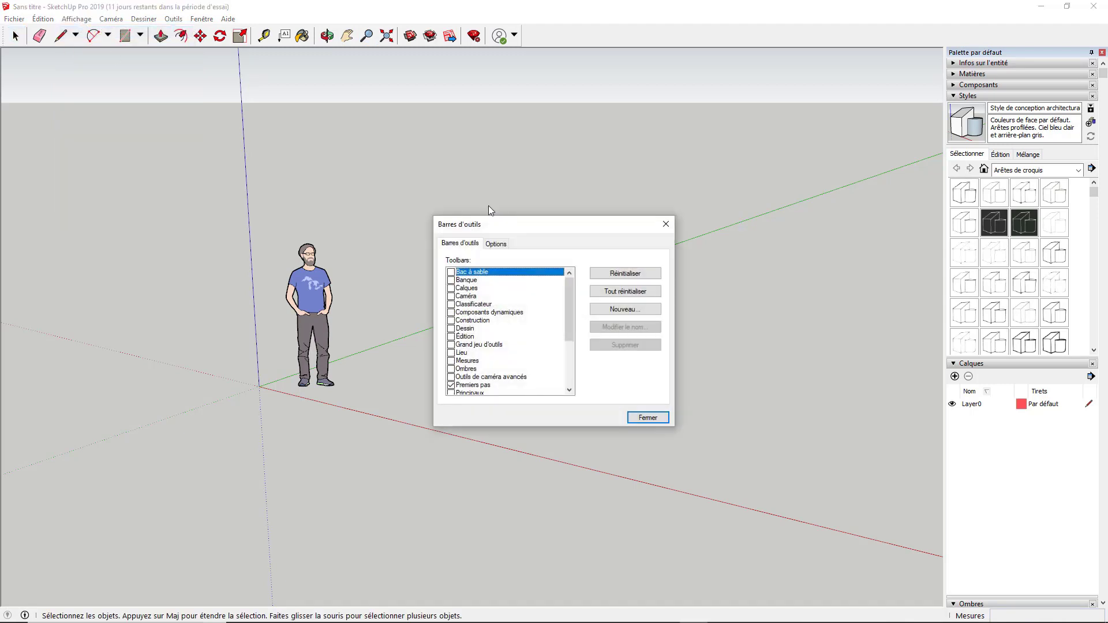
drag(508, 228, 437, 102)
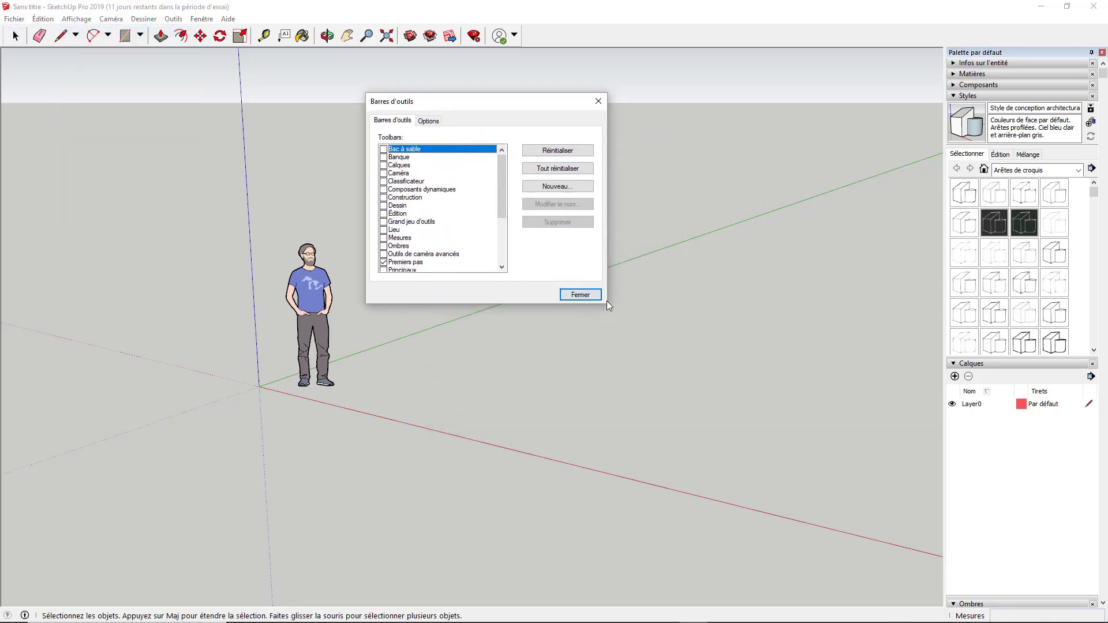
drag(501, 198, 492, 264)
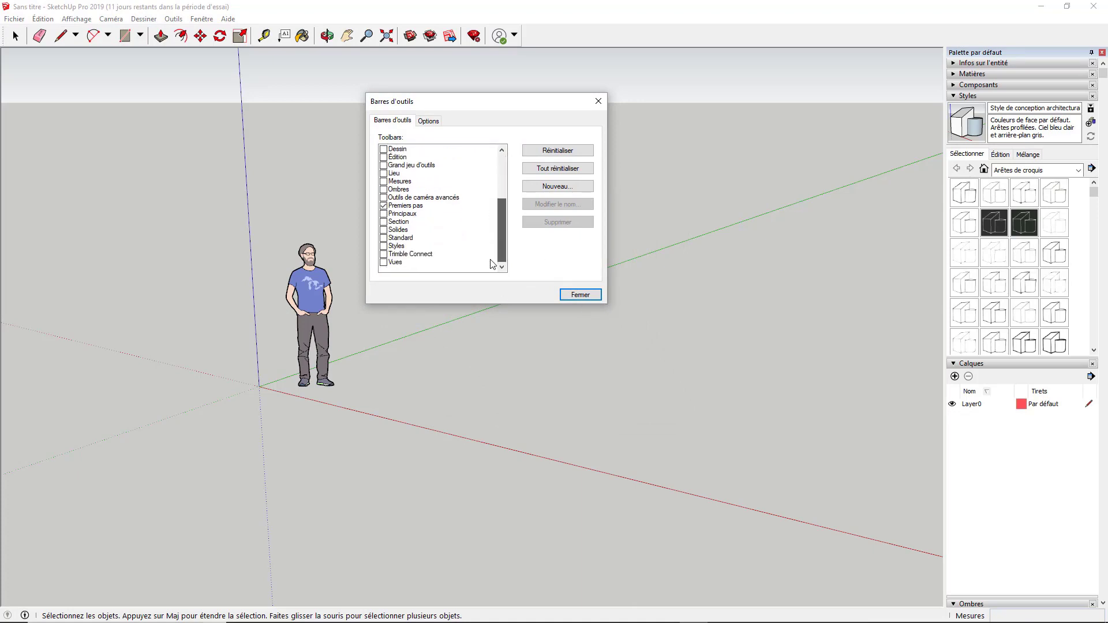
click(383, 206)
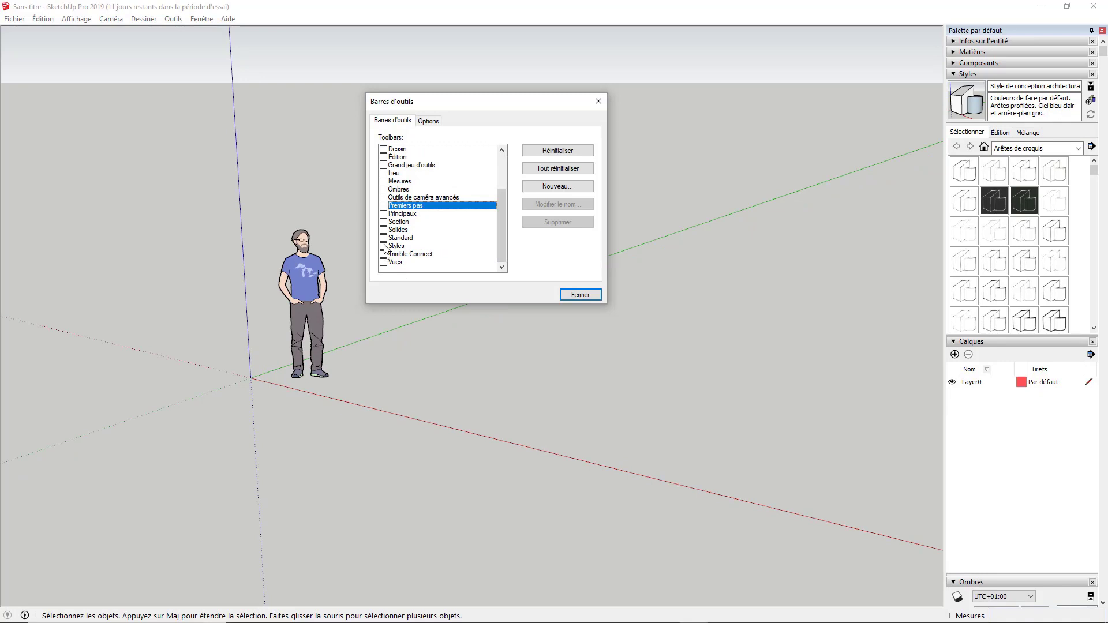
click(384, 166)
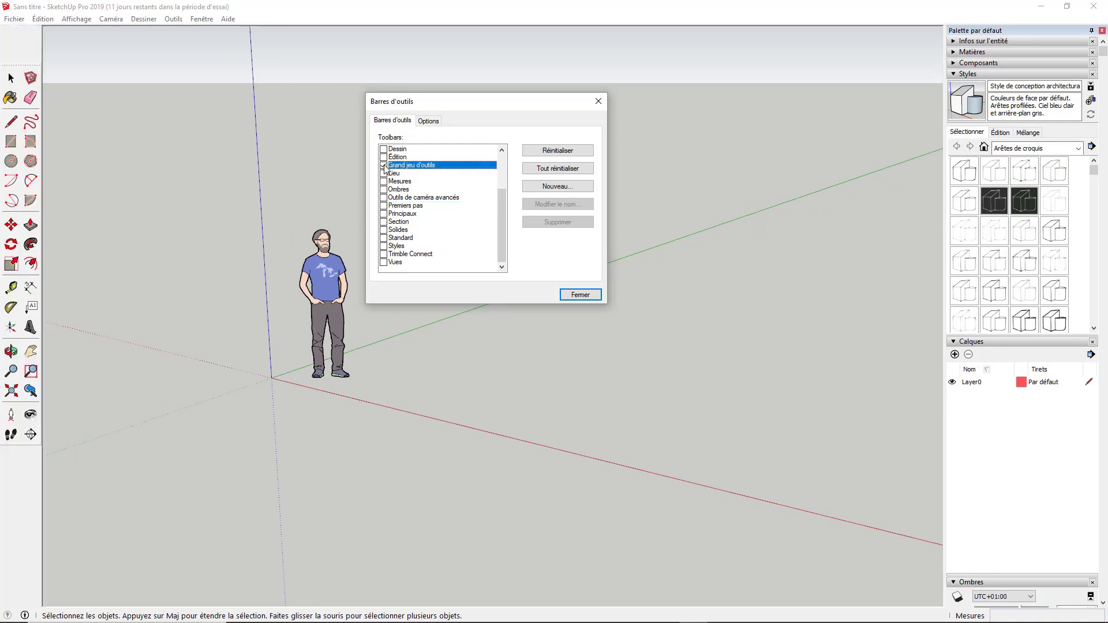
click(383, 246)
click(384, 238)
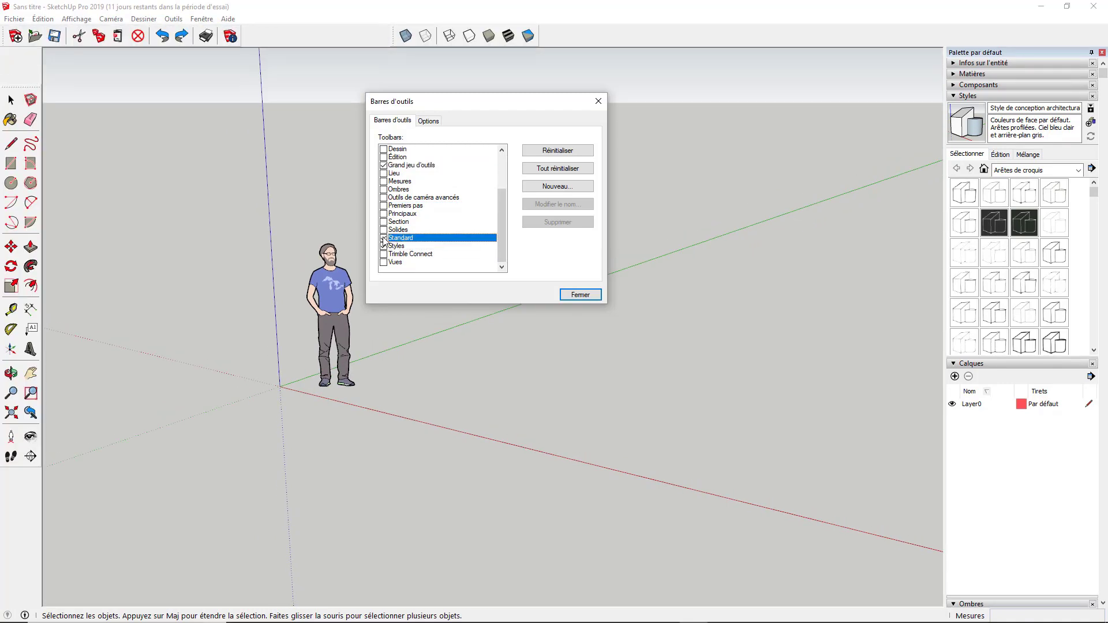
click(384, 263)
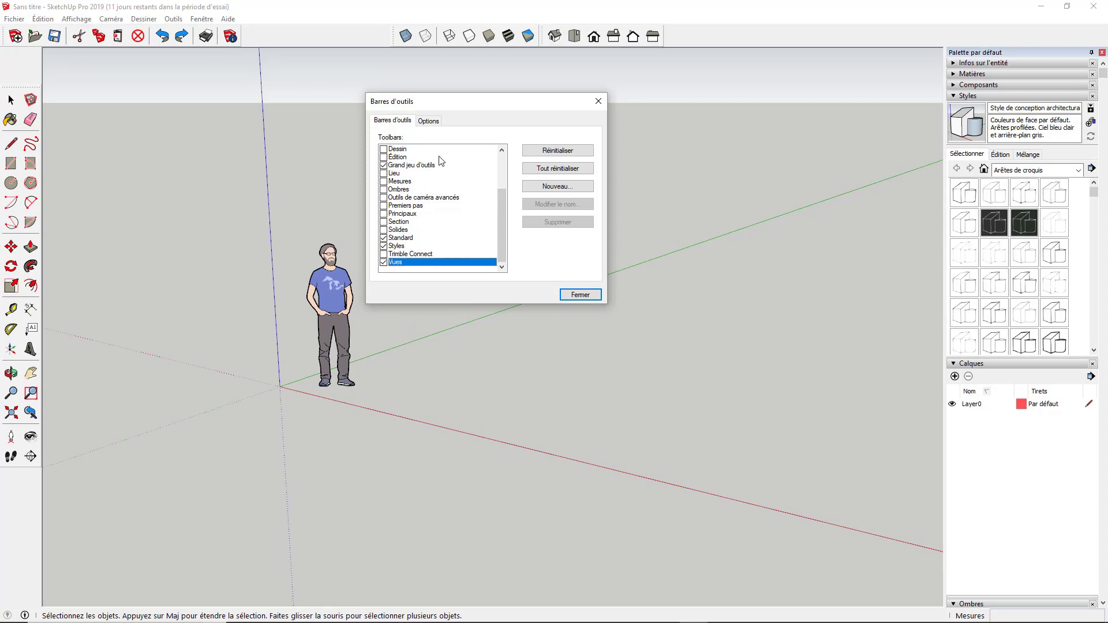
drag(503, 222, 504, 188)
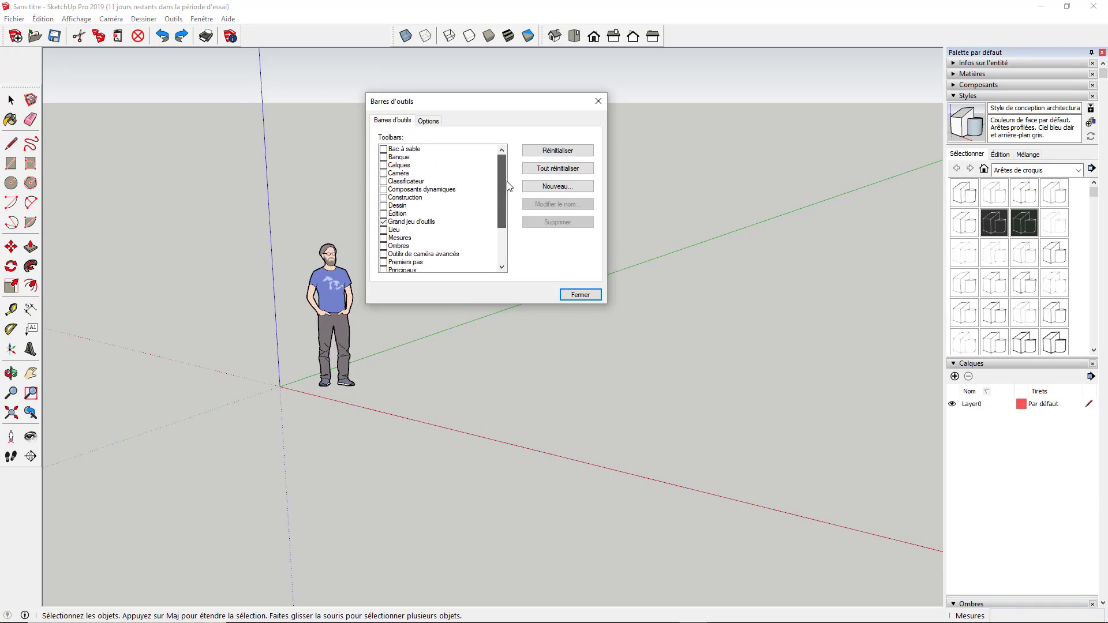
click(383, 166)
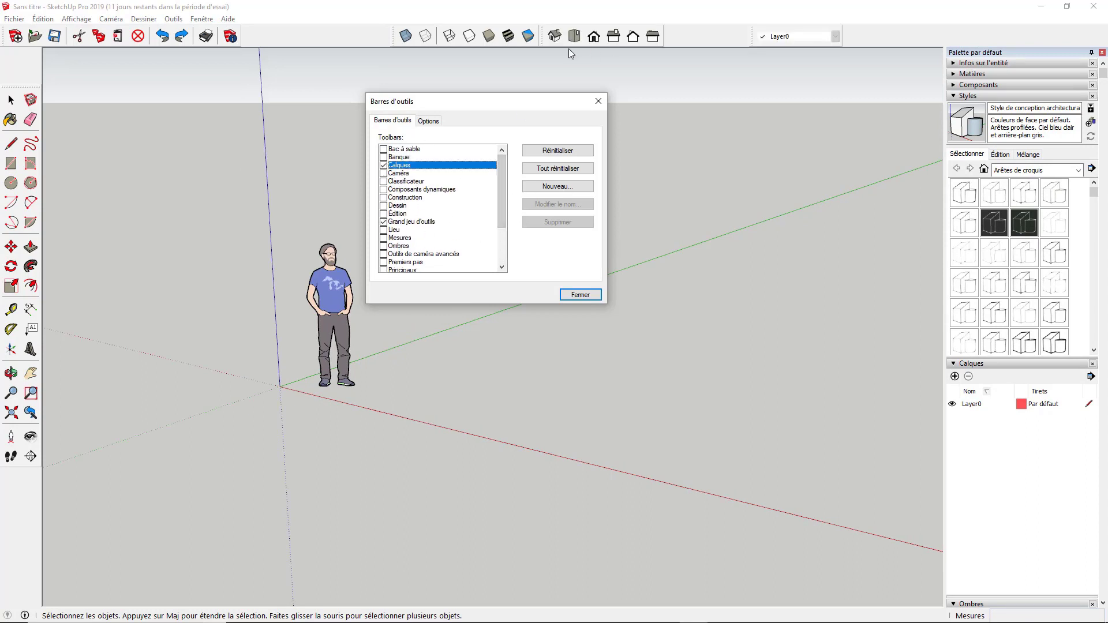
click(599, 101)
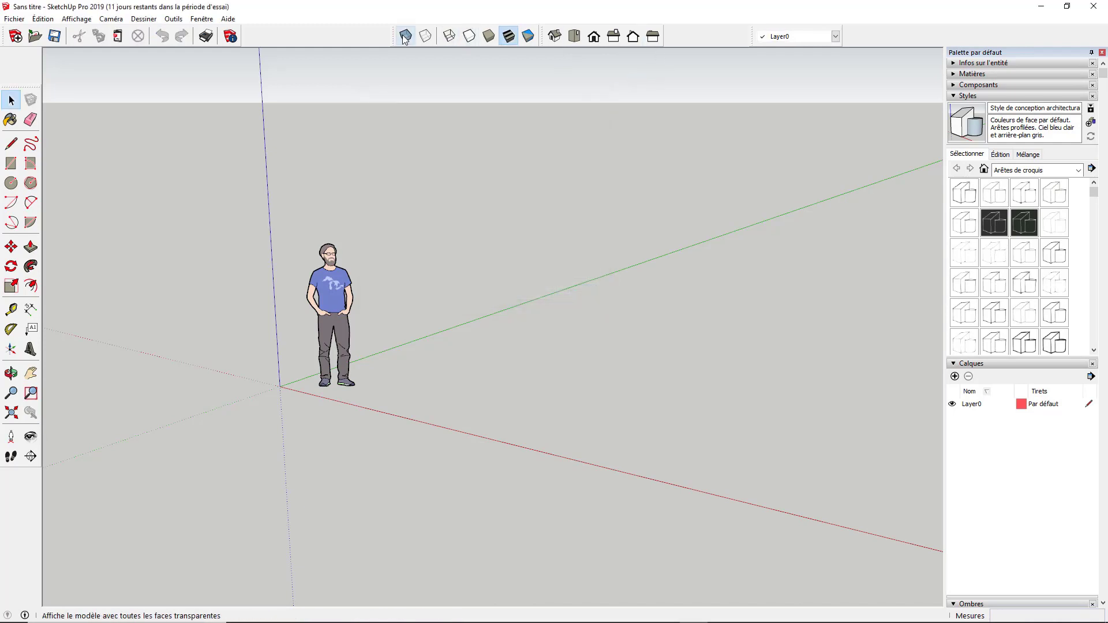
Move the Styles, Vues and Calques toolbars closer to the Standard toolbar in the same row
drag(397, 36, 277, 36)
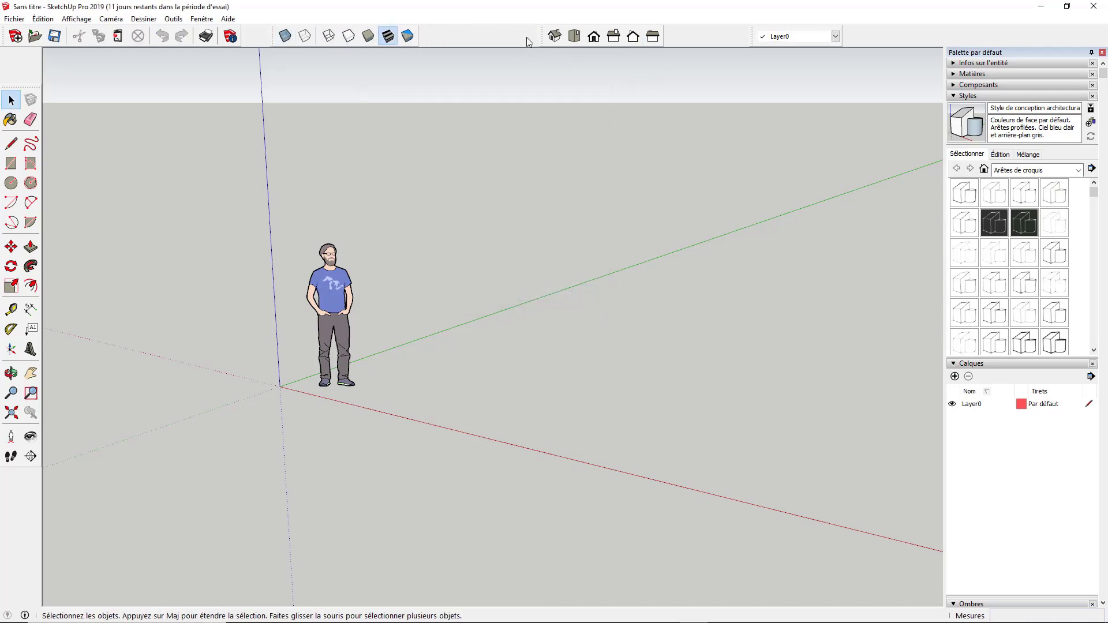
drag(541, 37, 465, 36)
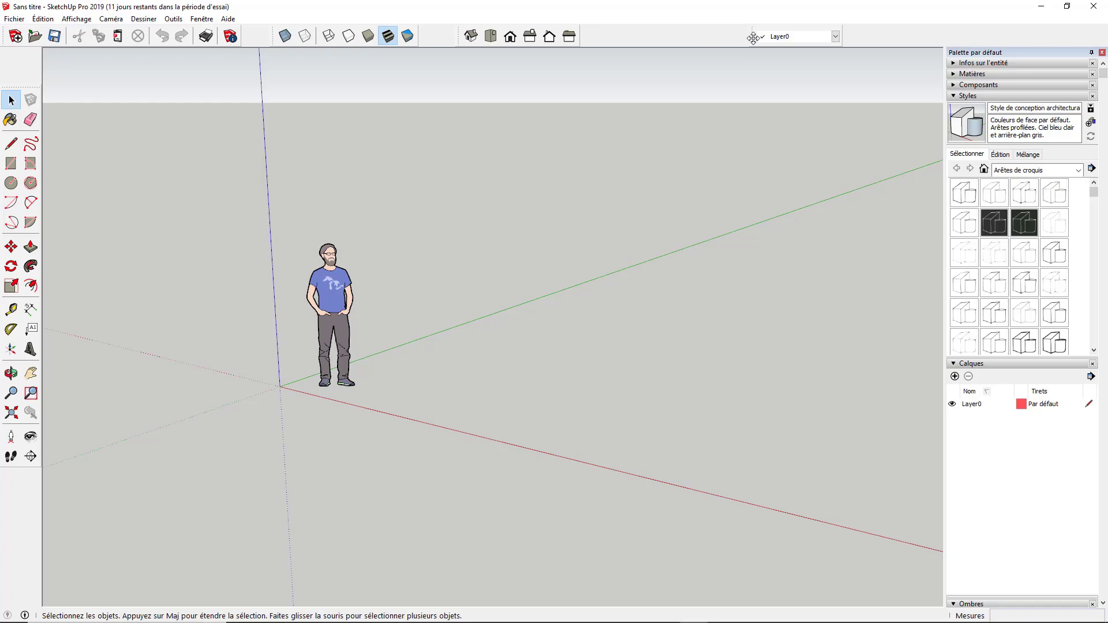
drag(753, 37, 611, 39)
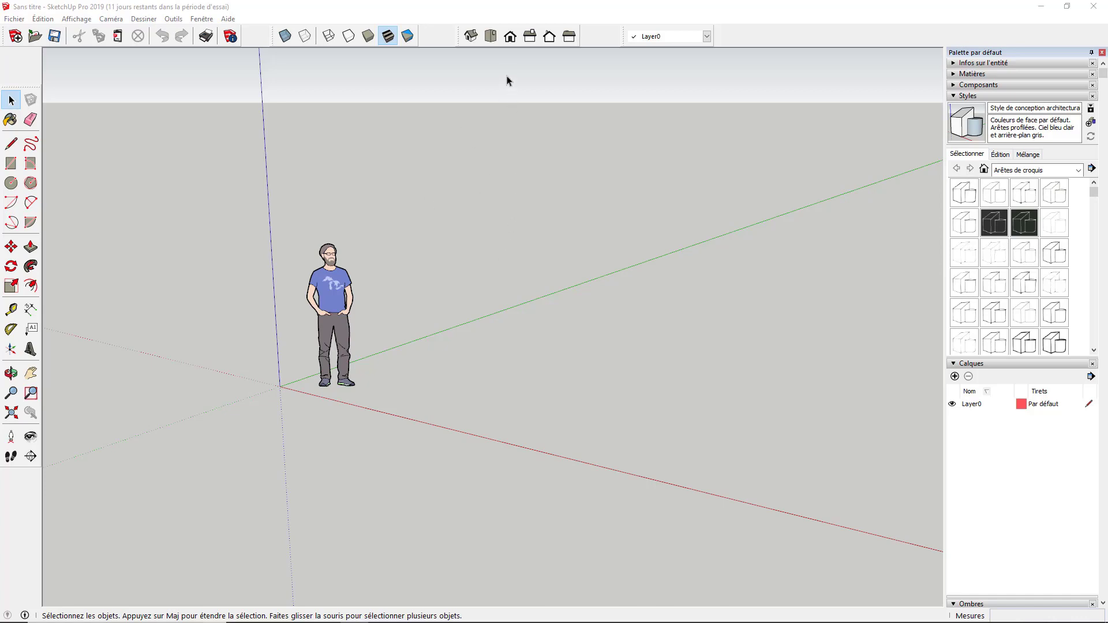
Switch the model to the front view and set the camera to parallel projection
click(510, 38)
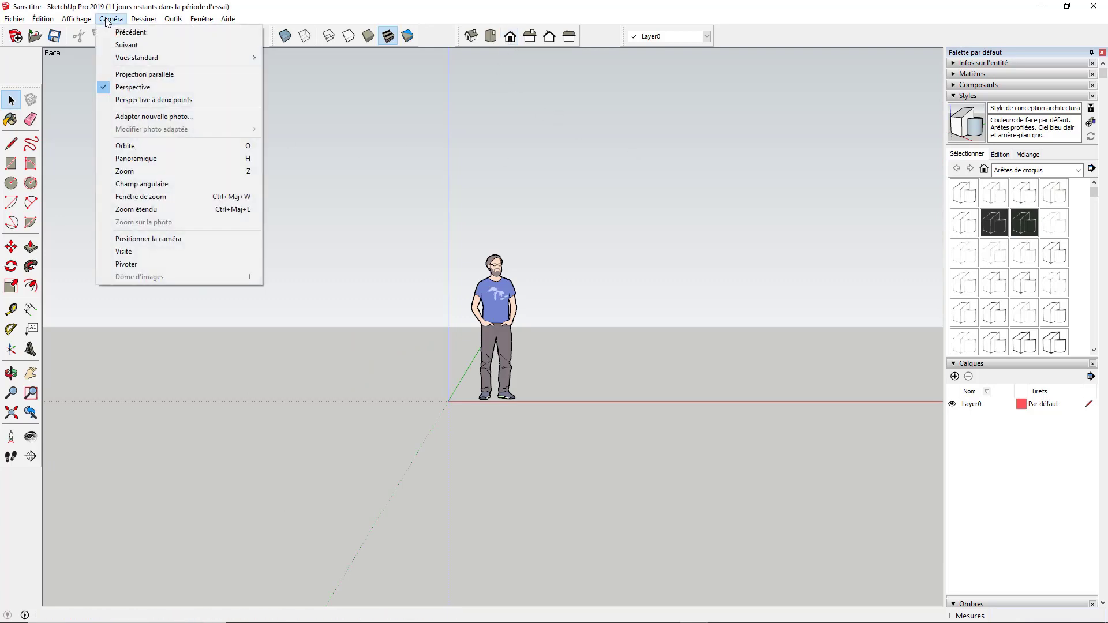
click(179, 76)
scroll(319, 353, down, 2)
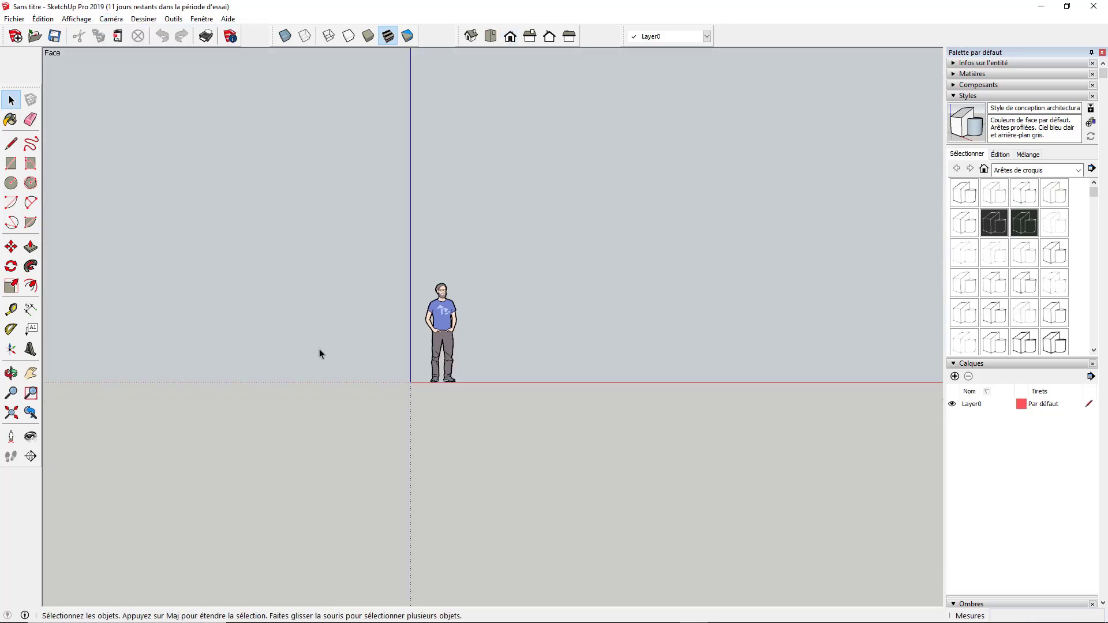
scroll(676, 334, up, 2)
scroll(428, 346, down, 2)
scroll(470, 324, up, 2)
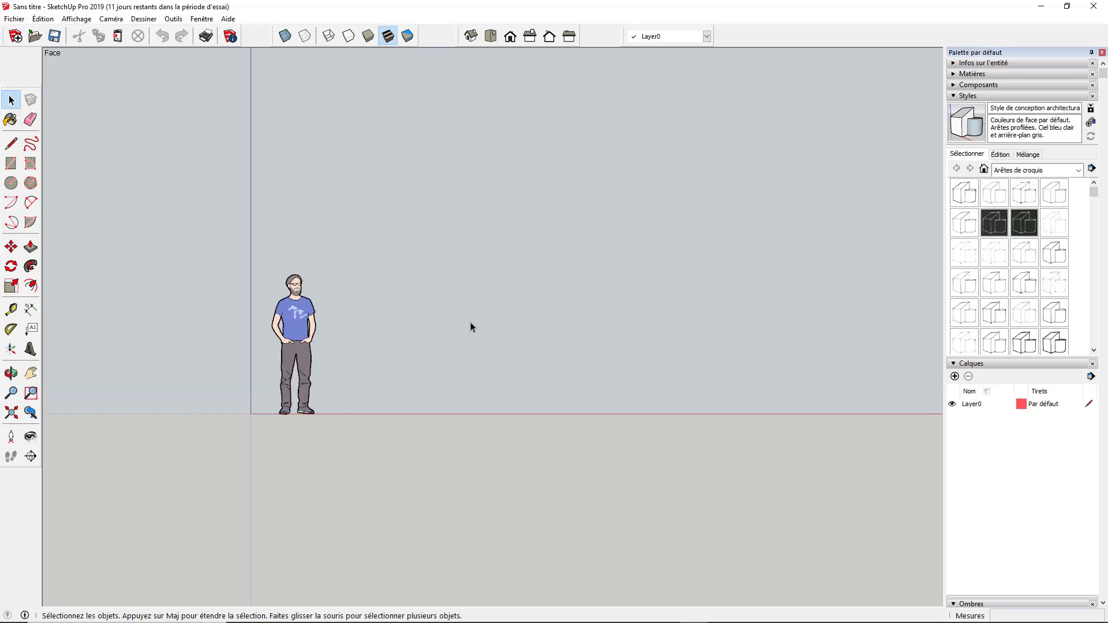
Import "vue pers" from the images sources folder as an image and place it on the red axis beside the standing figure
click(23, 19)
click(60, 197)
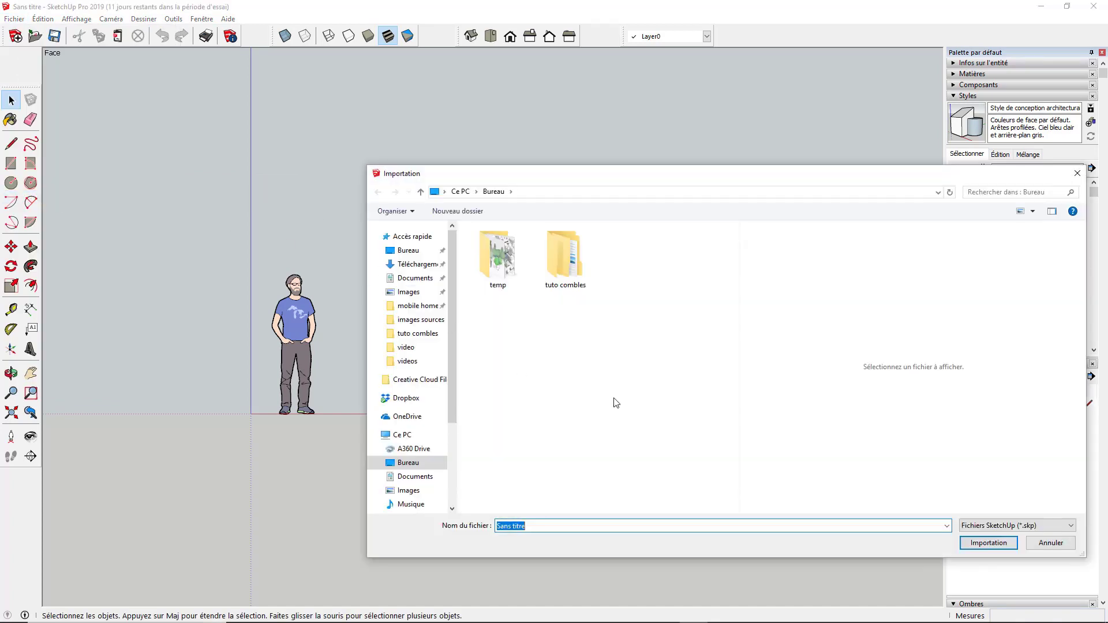
double_click(559, 265)
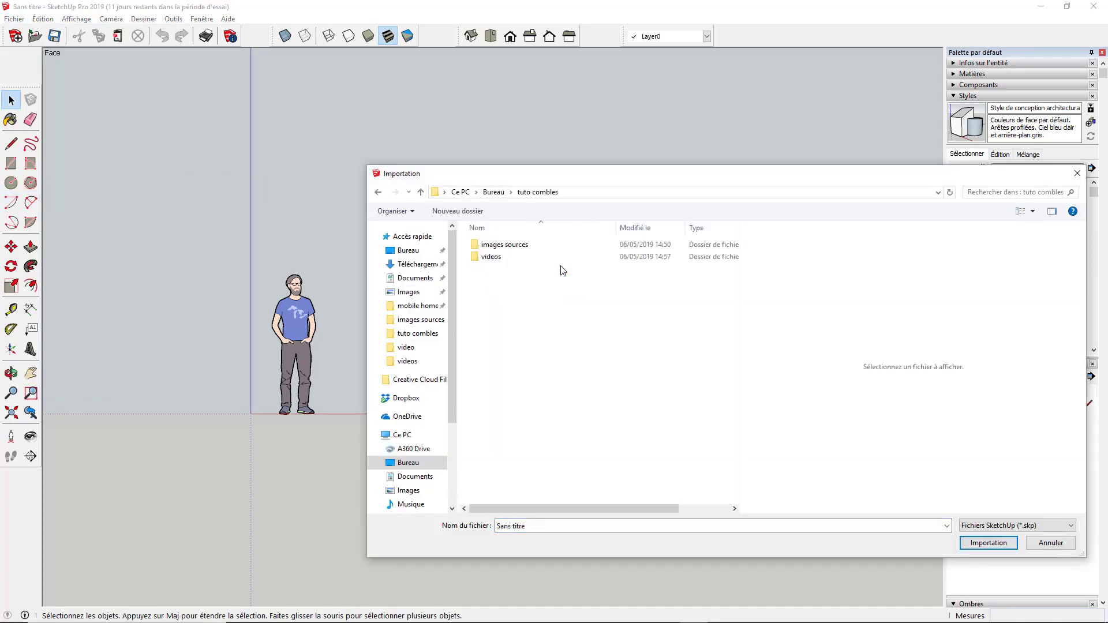
click(516, 253)
double_click(516, 253)
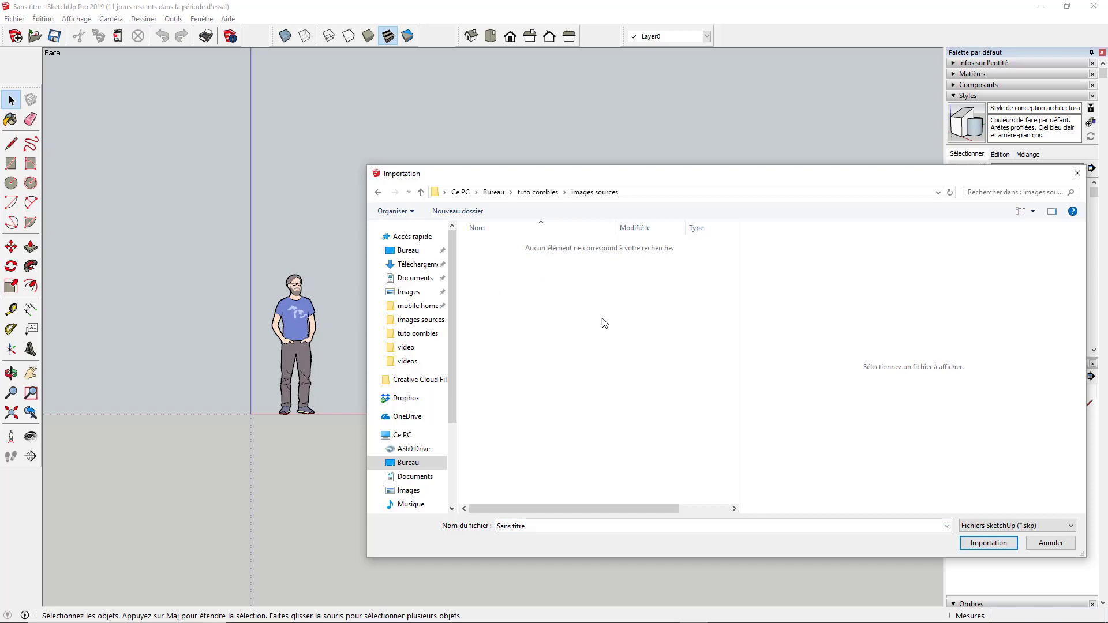
click(981, 526)
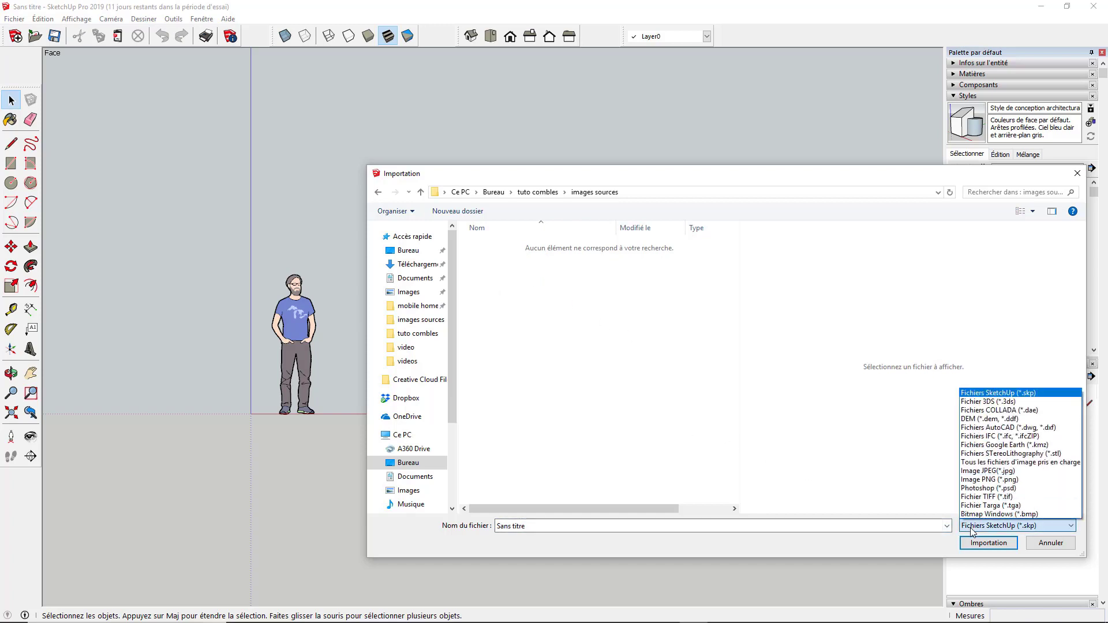
click(986, 463)
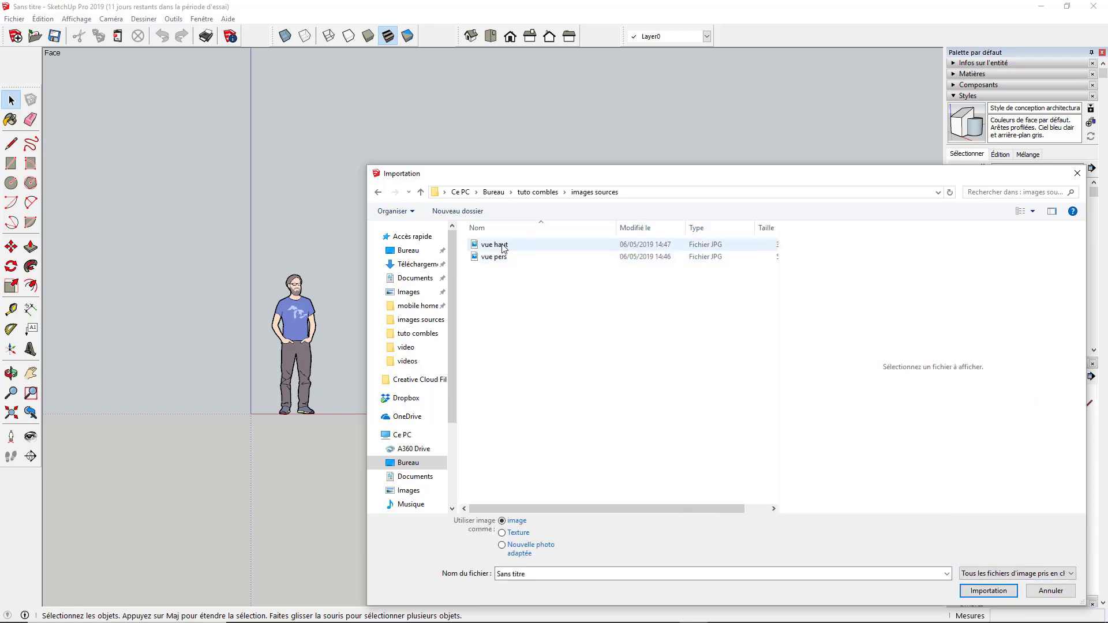
click(494, 257)
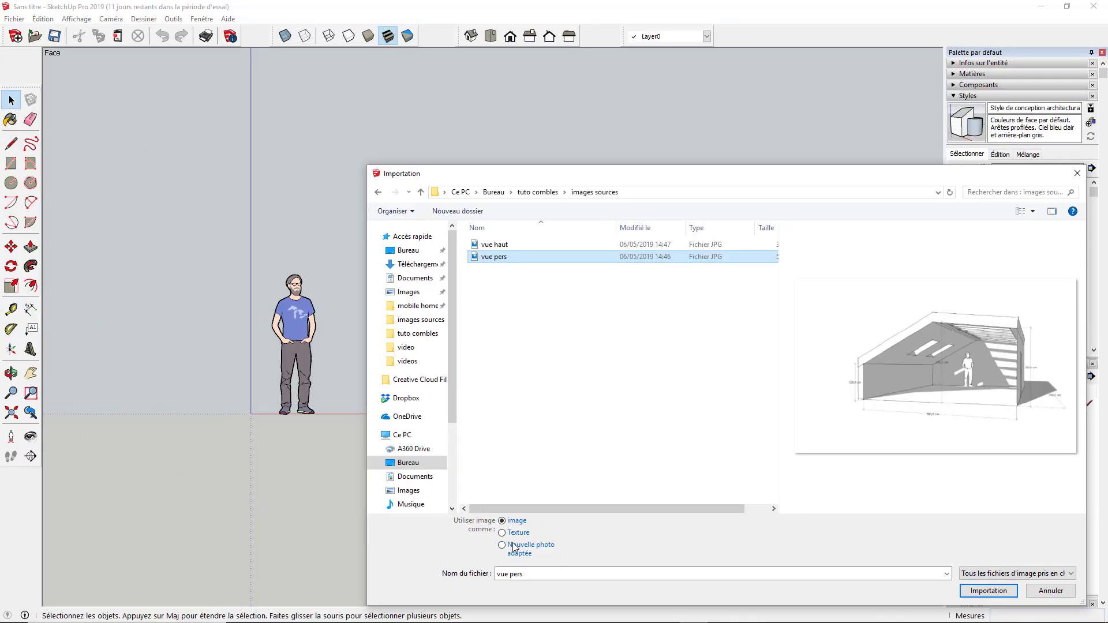
click(989, 590)
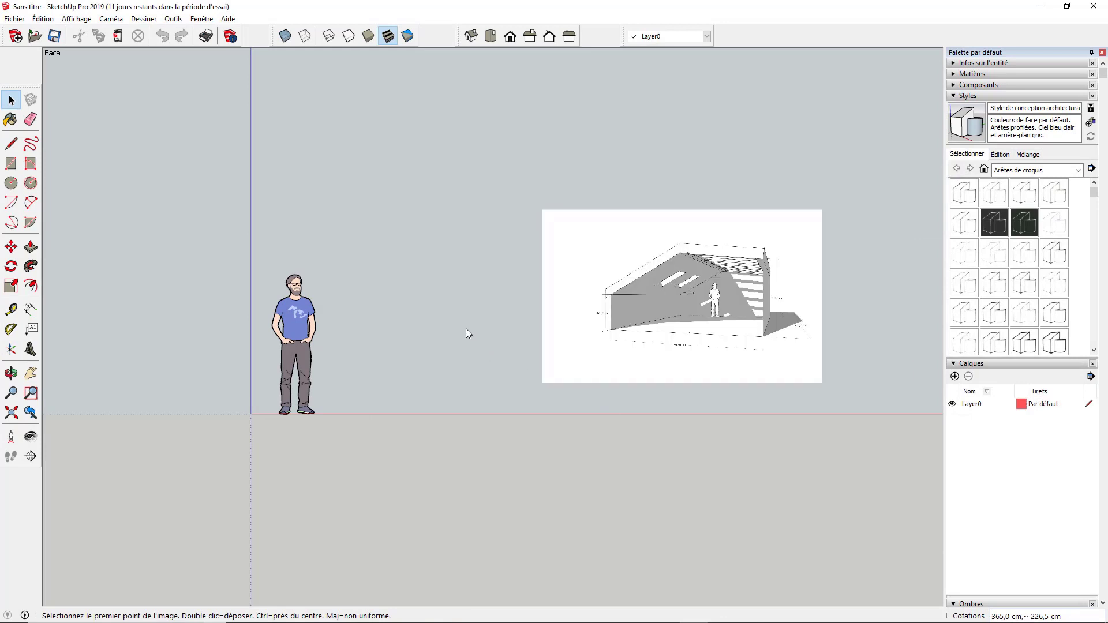
click(395, 413)
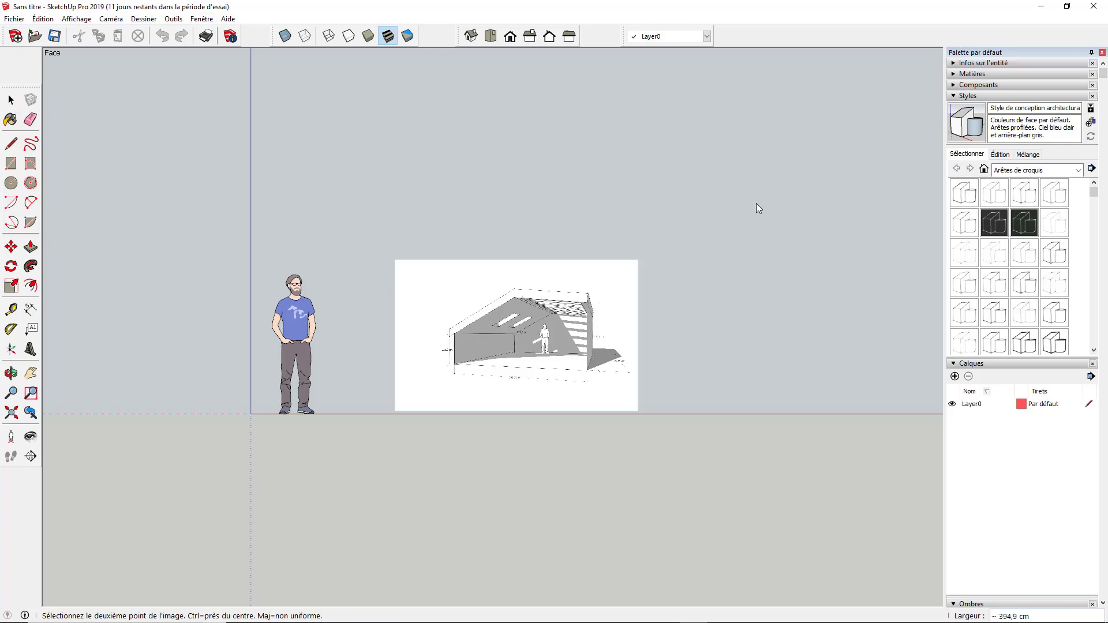
click(774, 195)
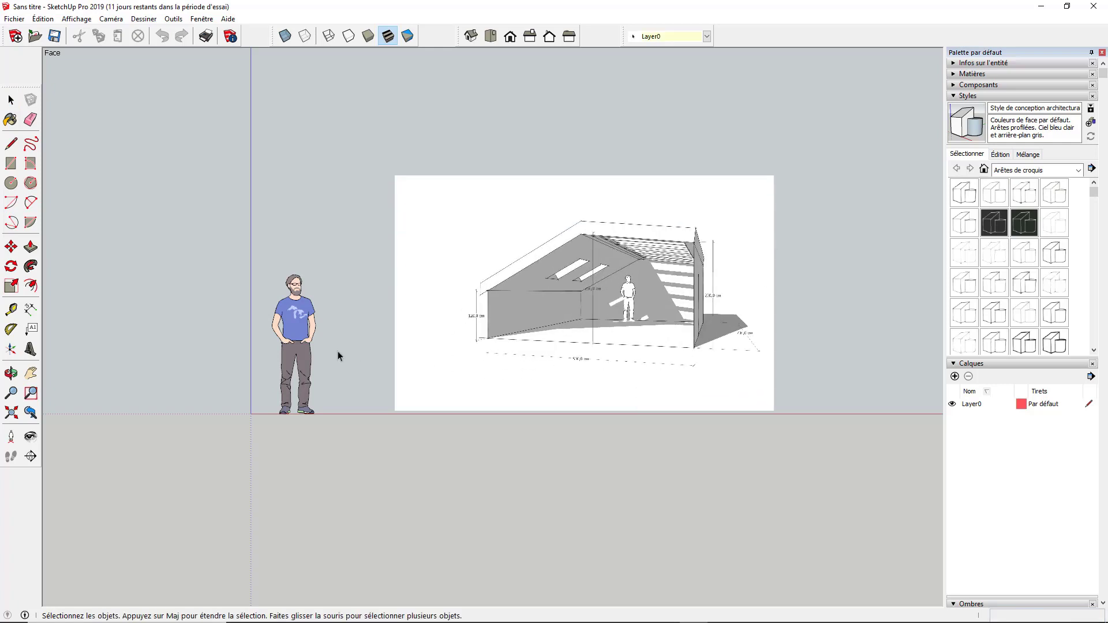
Import "vue haut" as an image and place it beside the perspective image at a similar size
scroll(318, 343, down, 2)
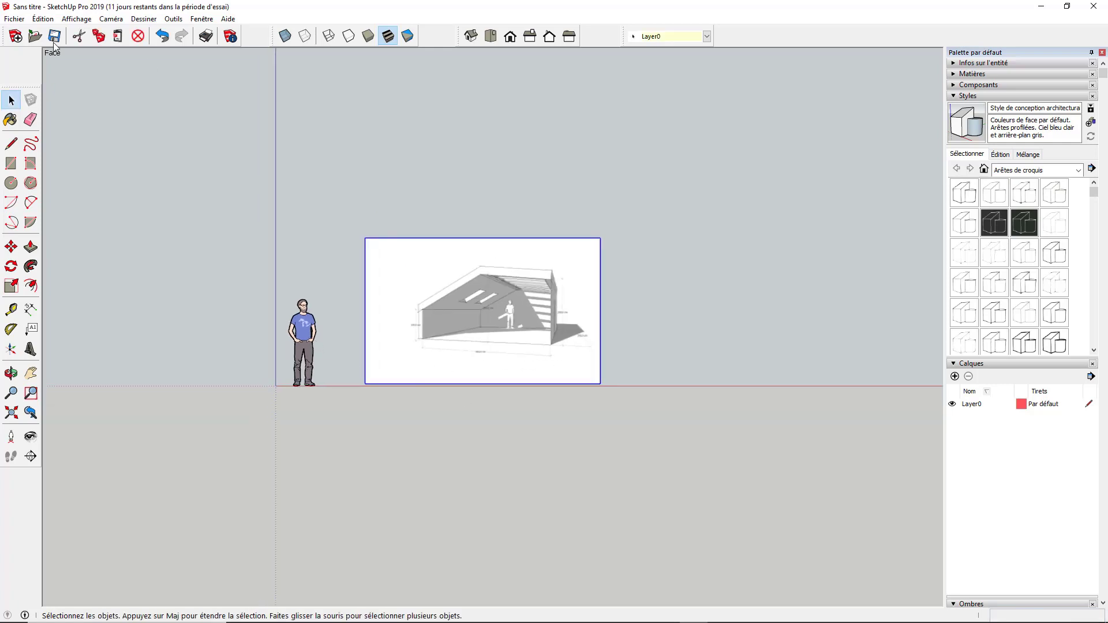
click(13, 19)
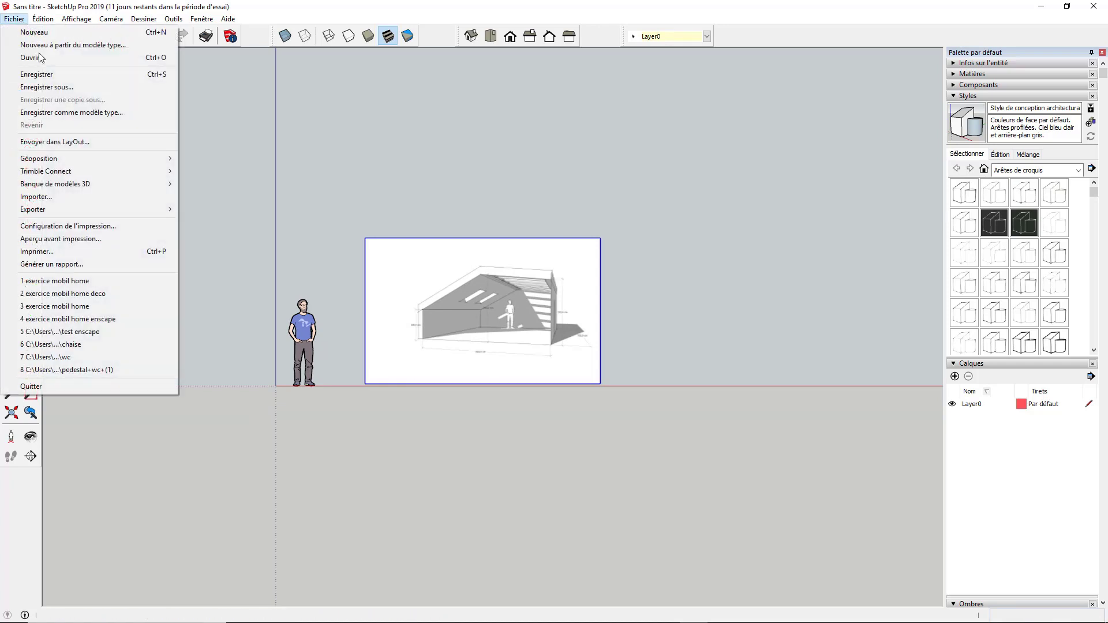
click(75, 197)
click(516, 261)
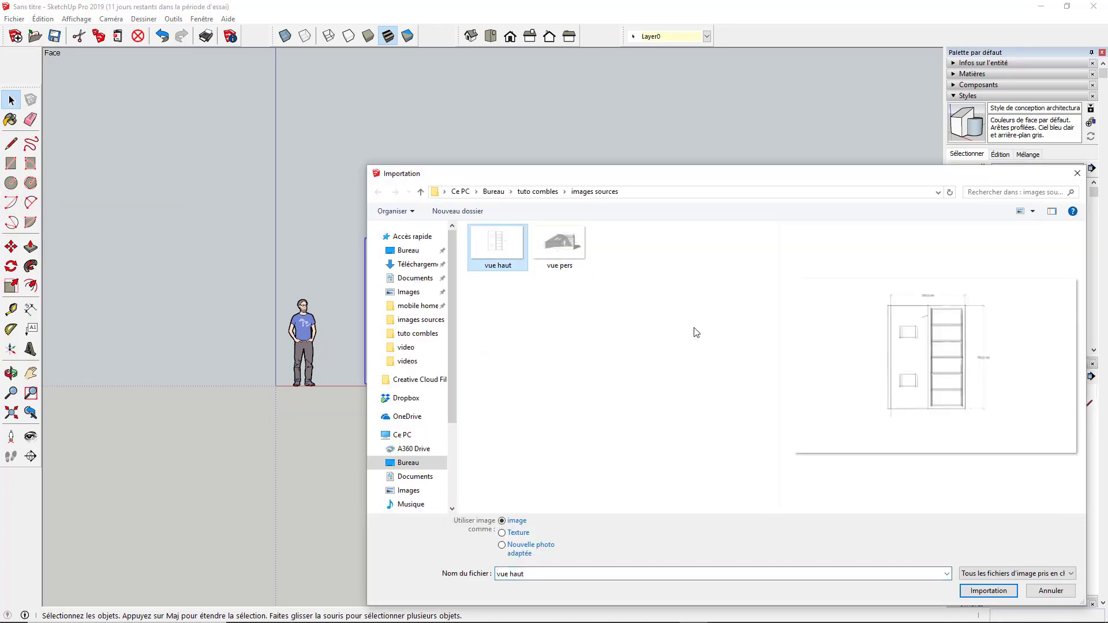
click(989, 591)
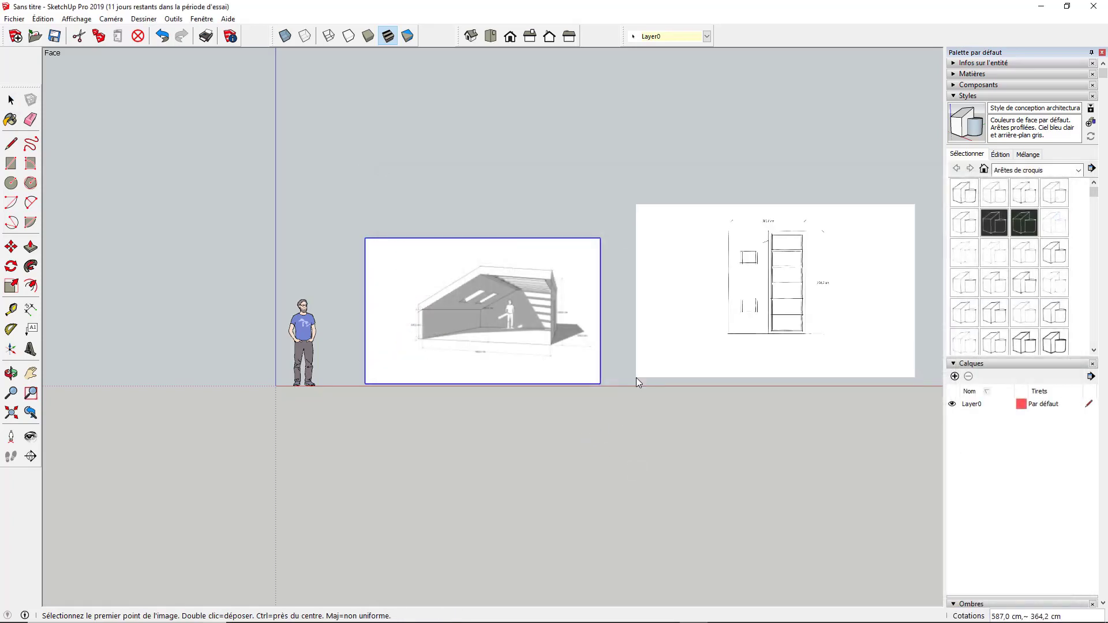
click(636, 378)
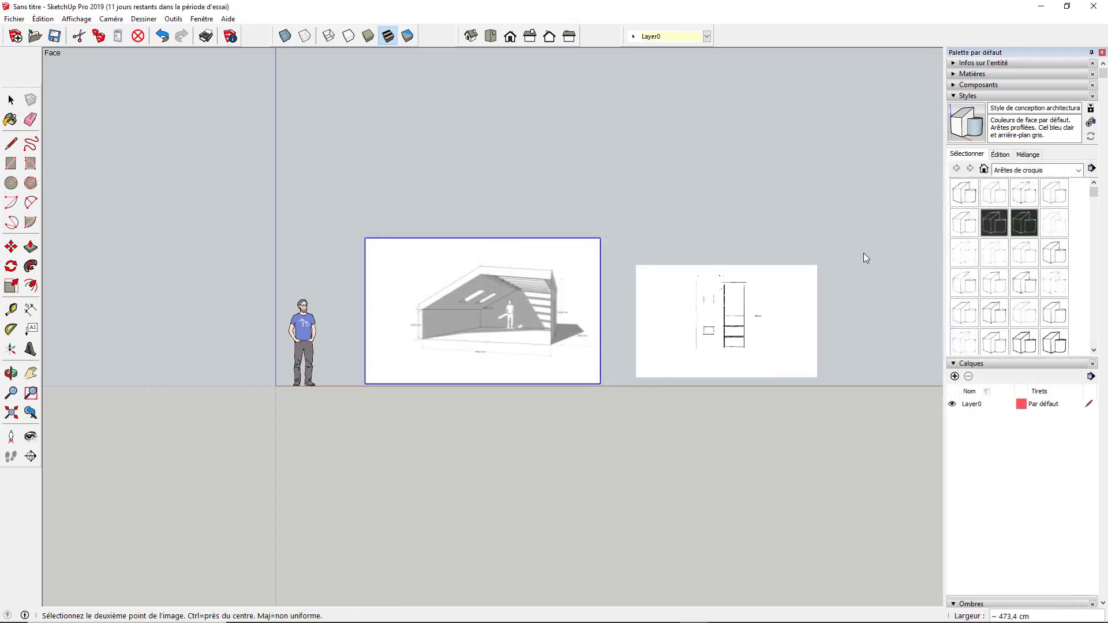
click(864, 257)
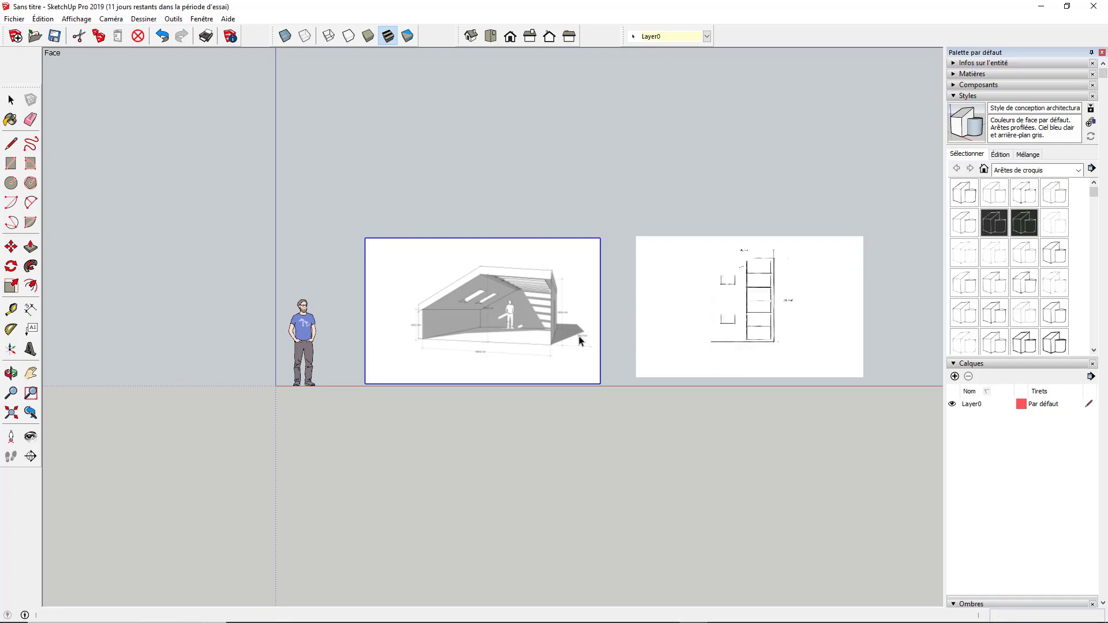
click(230, 115)
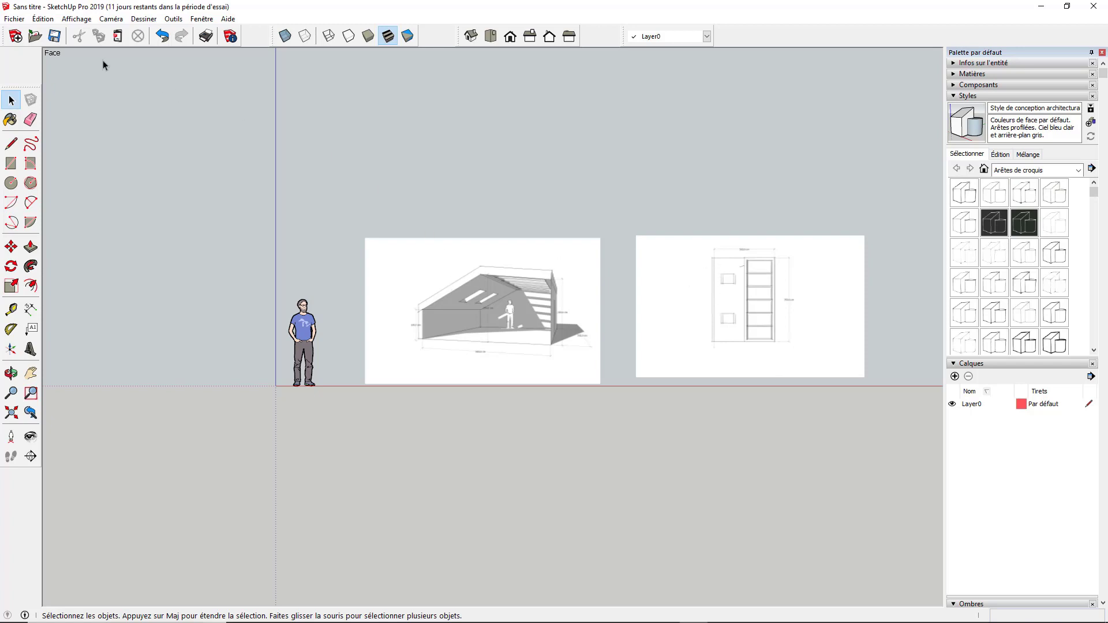
Switch the camera to perspective and examine the attic dimensions marked on the perspective reference image
click(111, 18)
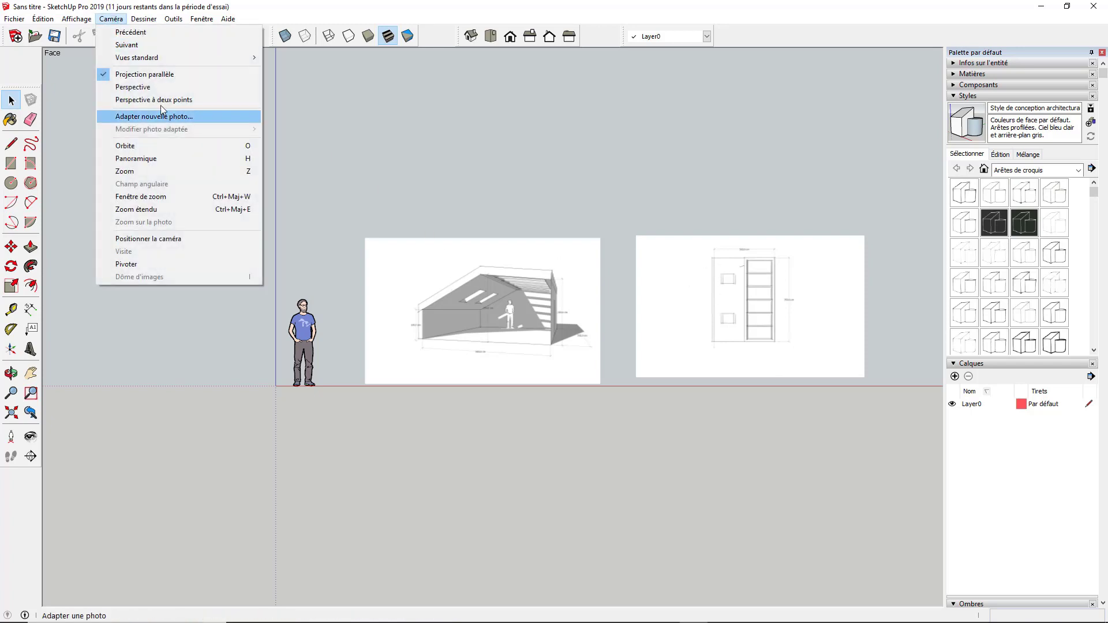
click(146, 88)
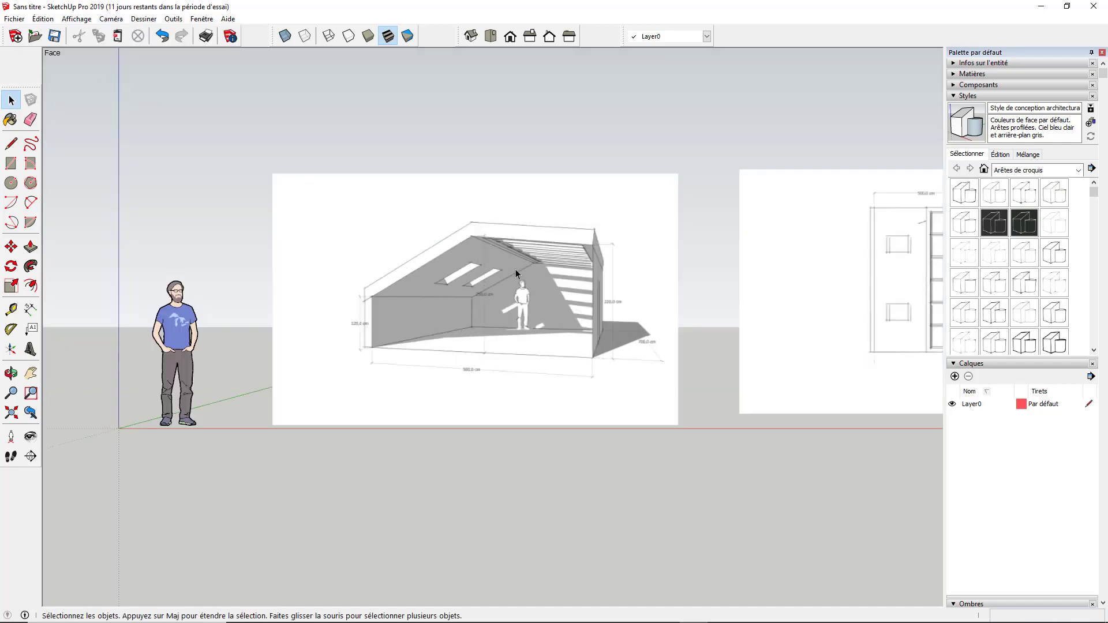
middle_drag(430, 305, 604, 335)
scroll(528, 309, down, 2)
scroll(403, 297, up, 6)
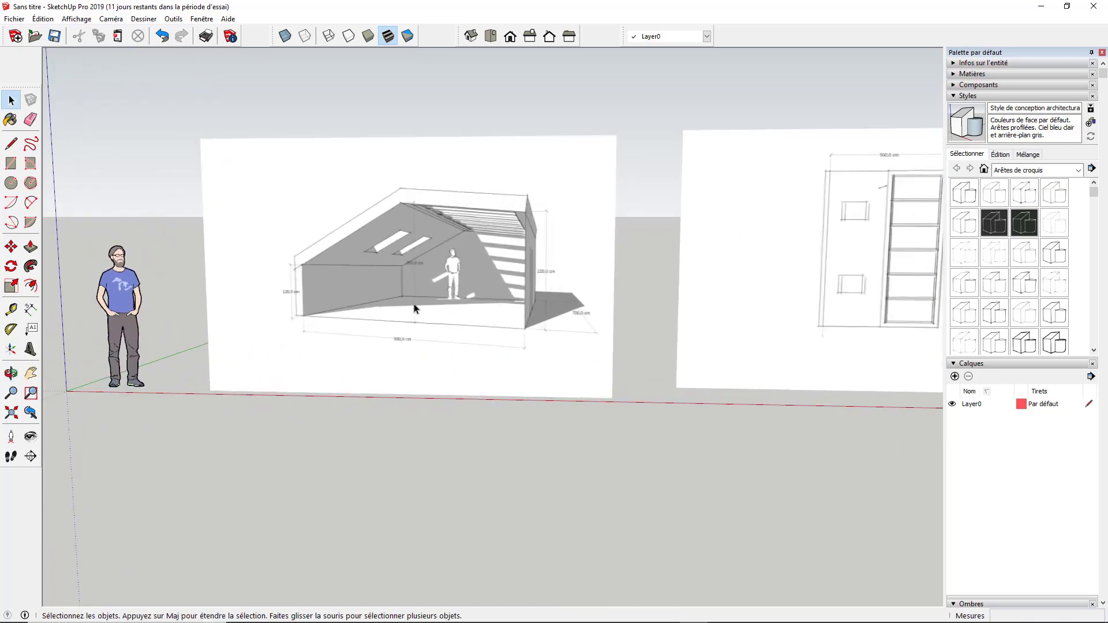
scroll(433, 316, down, 1)
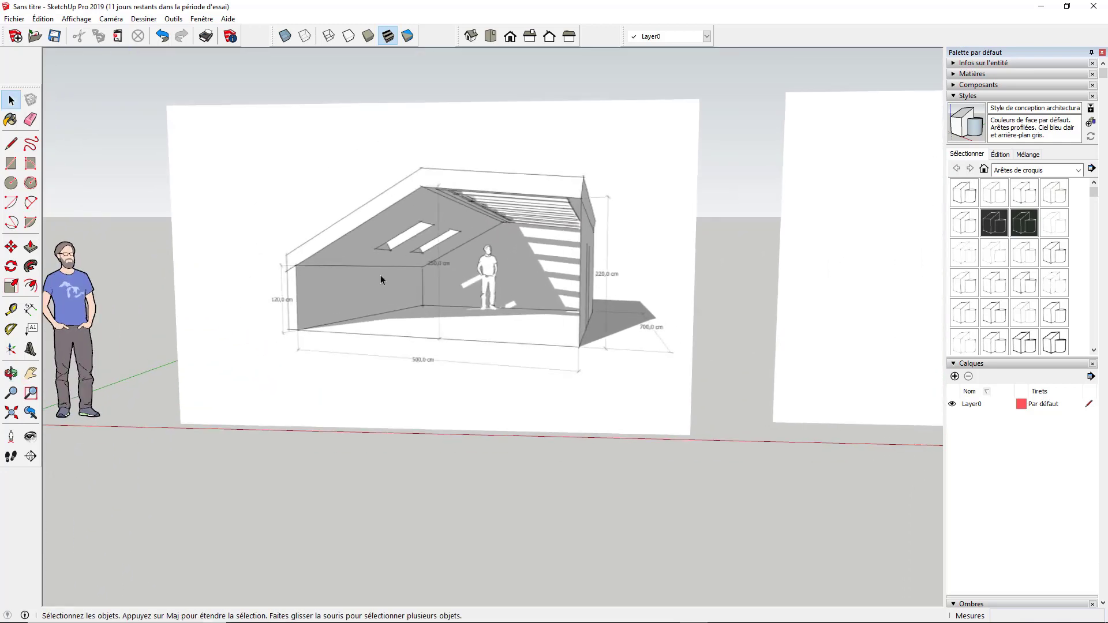
scroll(380, 275, up, 1)
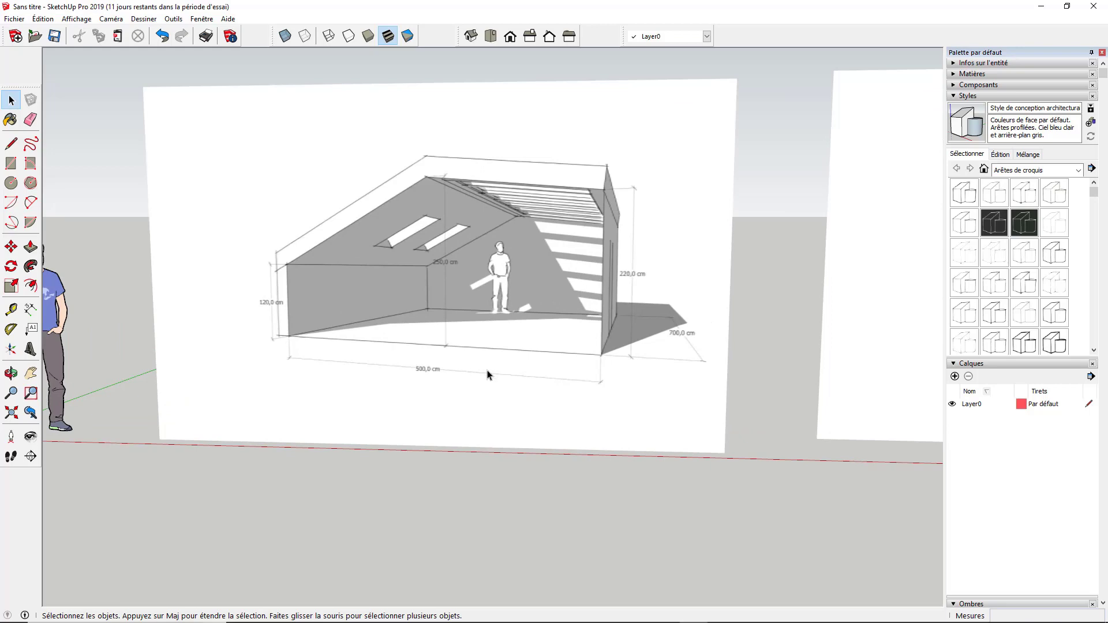
scroll(471, 374, up, 3)
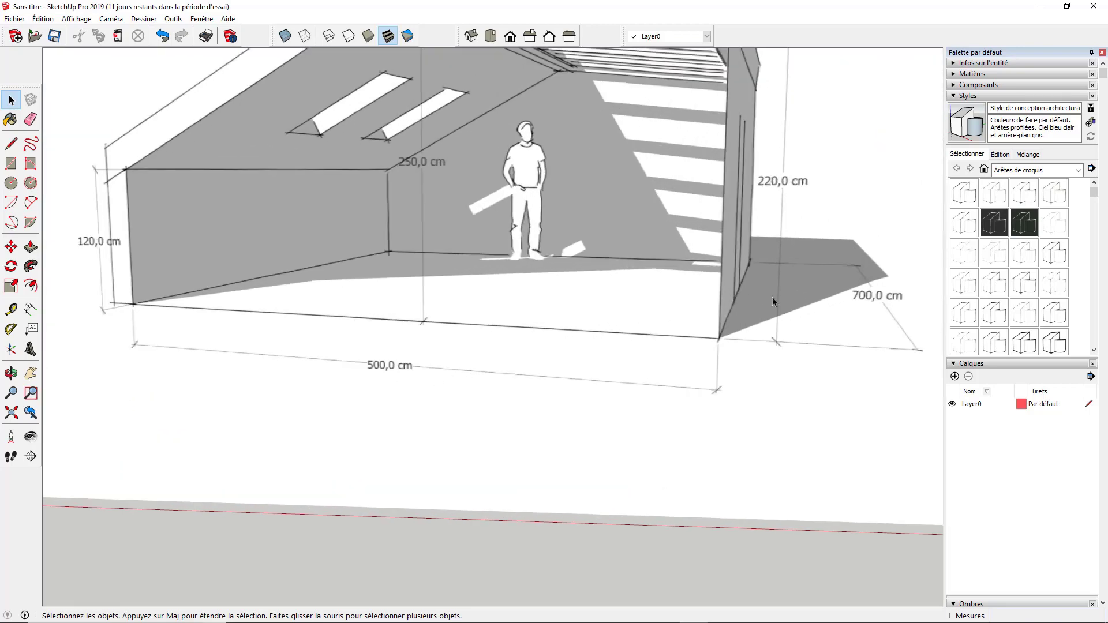
scroll(528, 250, down, 8)
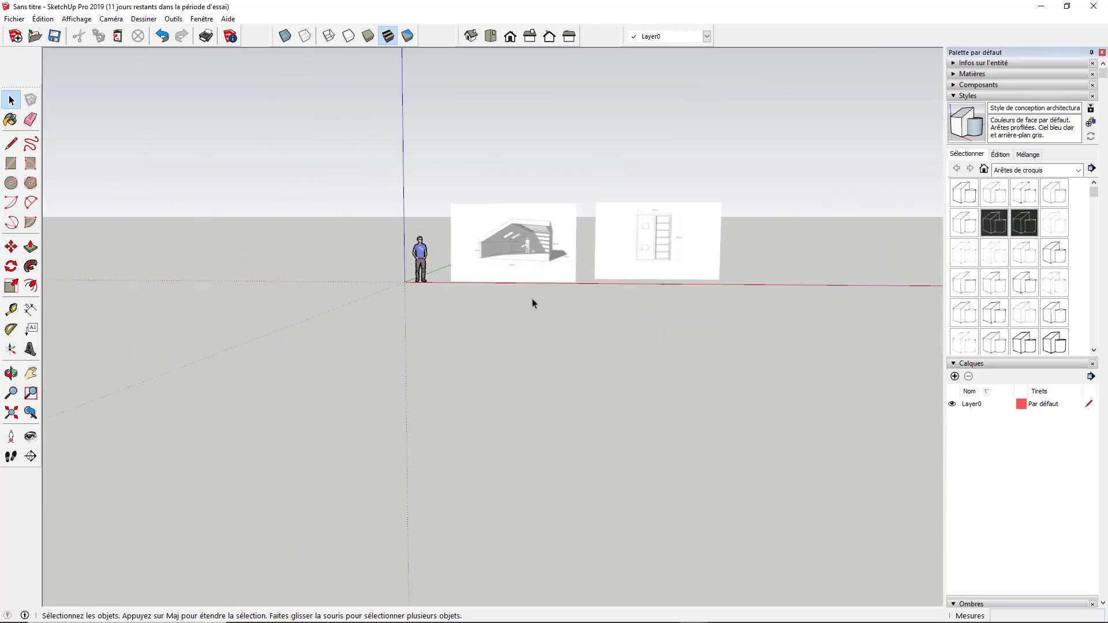
Draw a 500 by 700 cm rectangle flat on the ground in front of the reference images
middle_drag(532, 299, 487, 414)
middle_drag(535, 288, 489, 418)
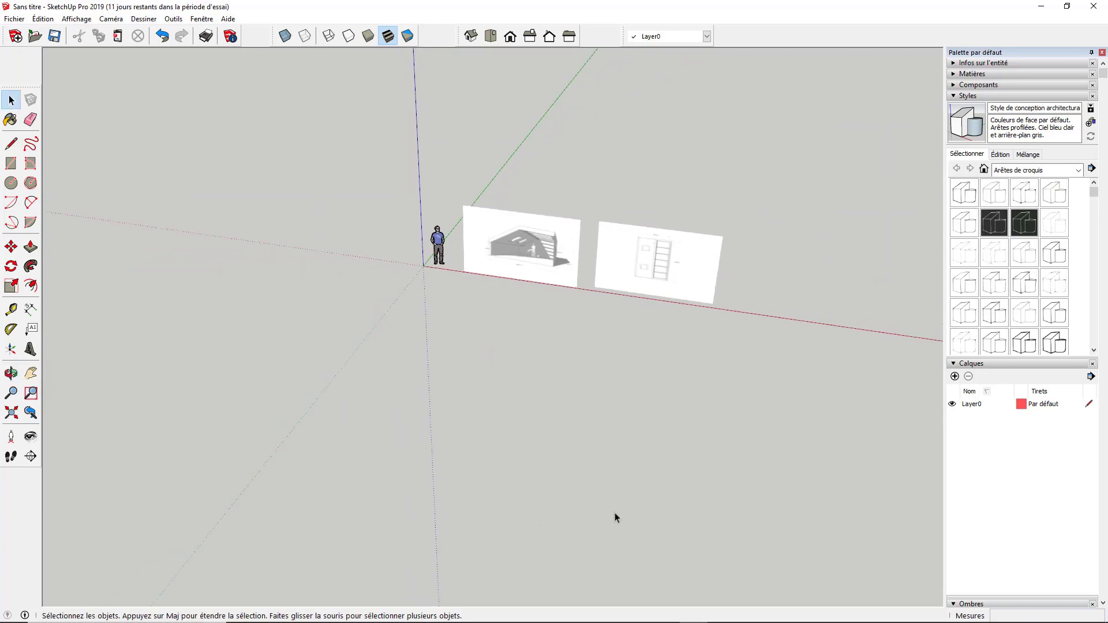
scroll(514, 312, down, 1)
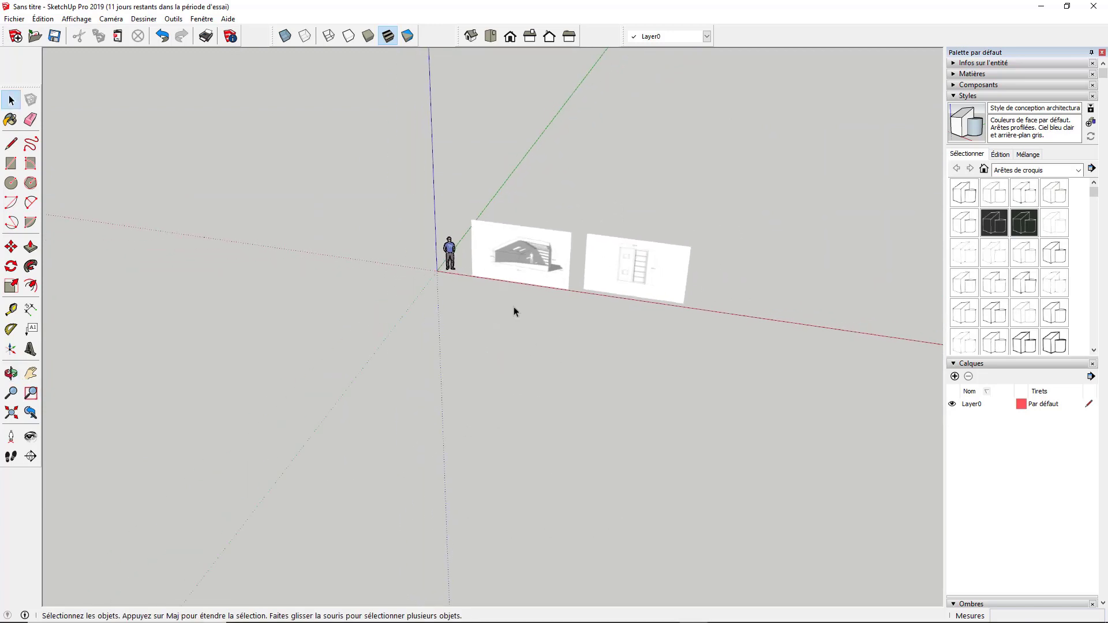
click(11, 164)
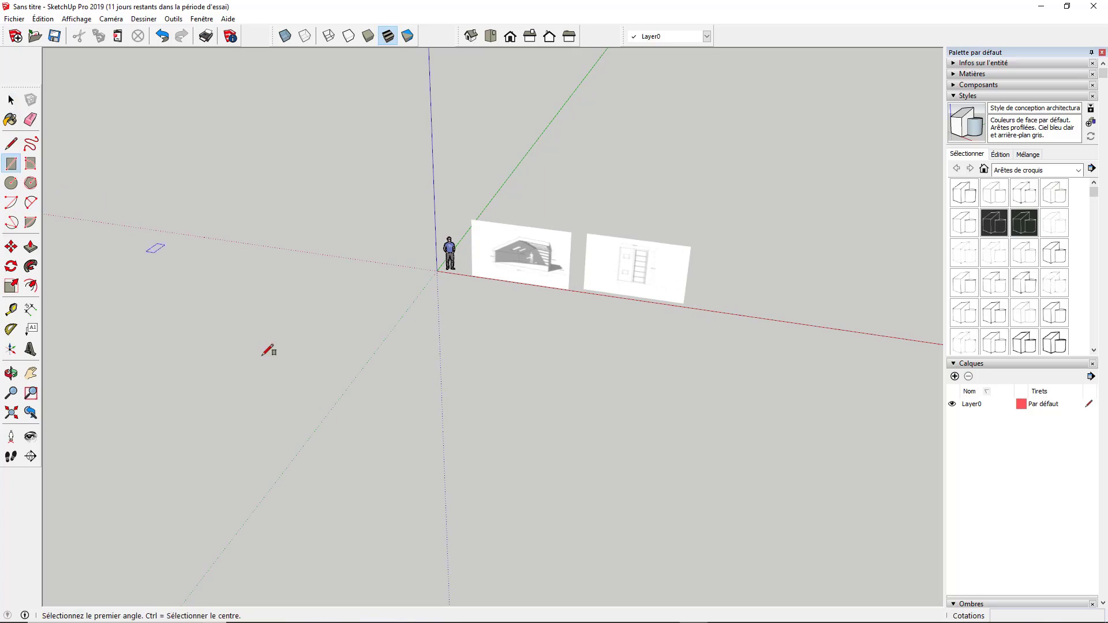
click(377, 498)
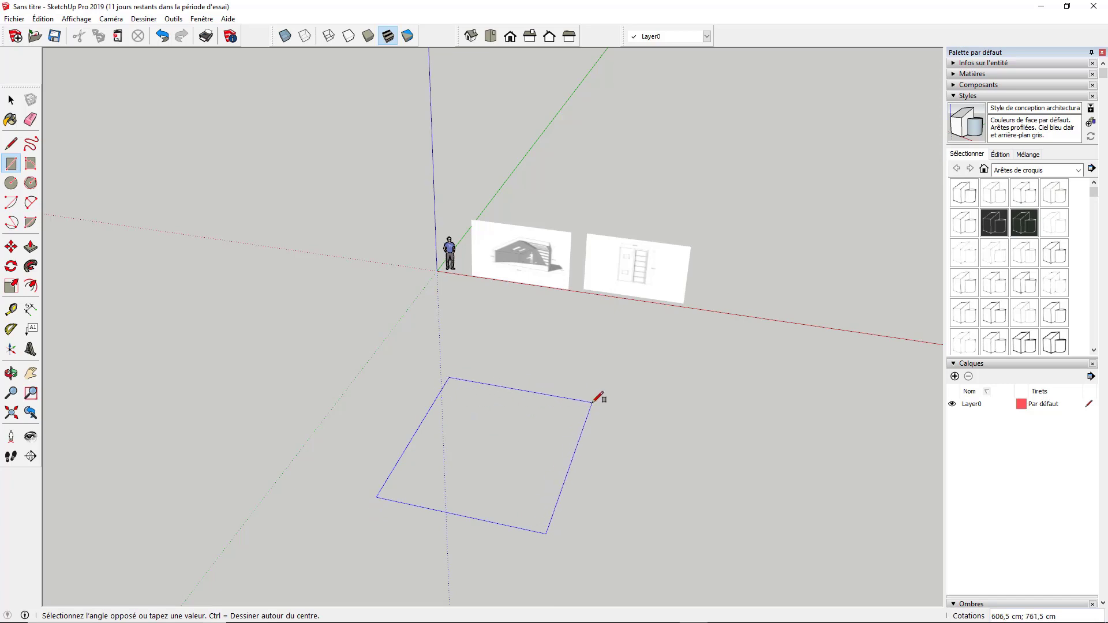
text(500;700)
key(Return)
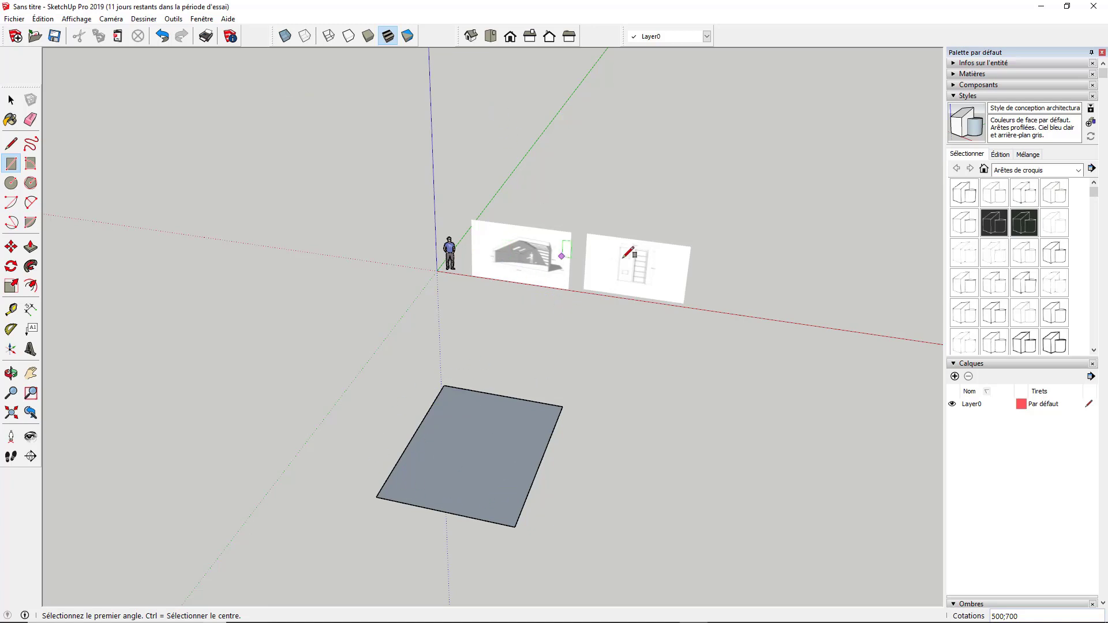
In the top view, move the whole floor rectangle about 747 cm closer to the reference images
click(491, 37)
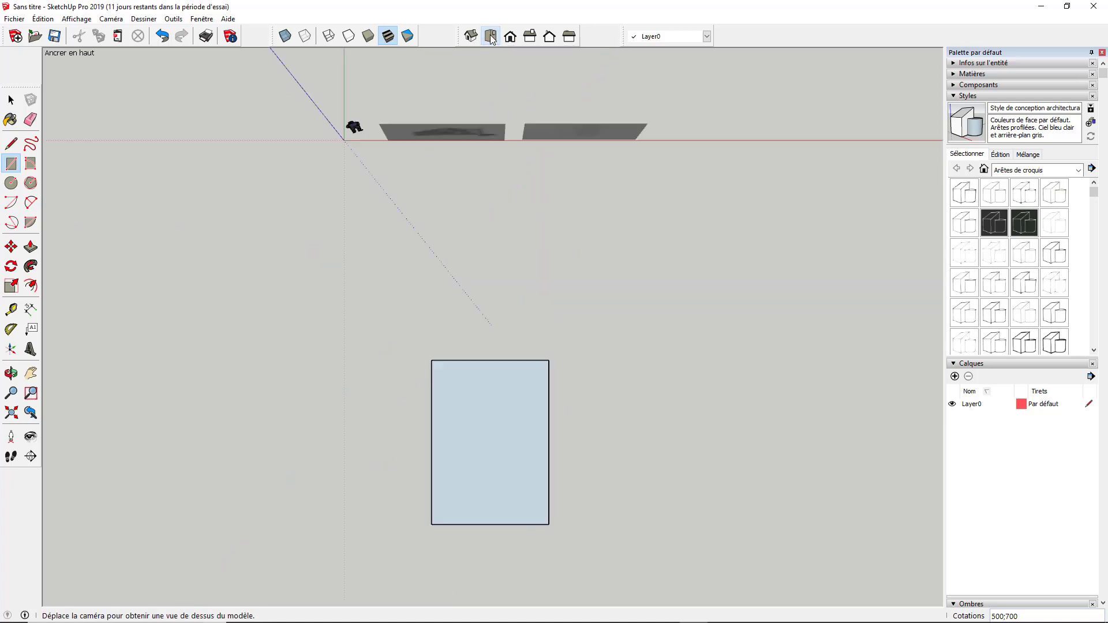
click(11, 100)
drag(391, 323, 603, 565)
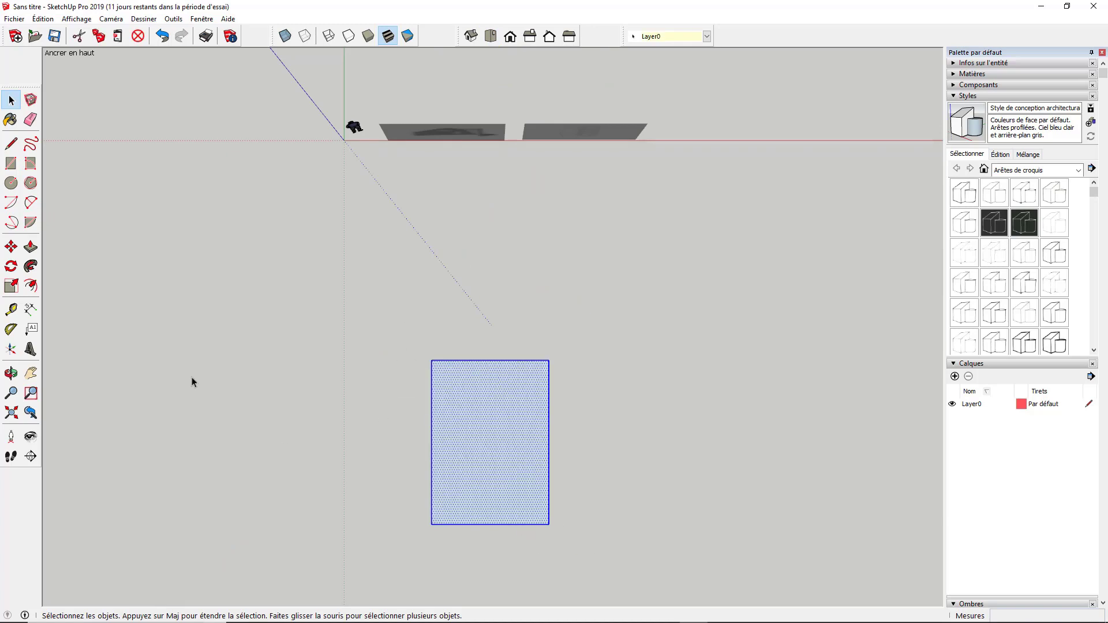
click(11, 248)
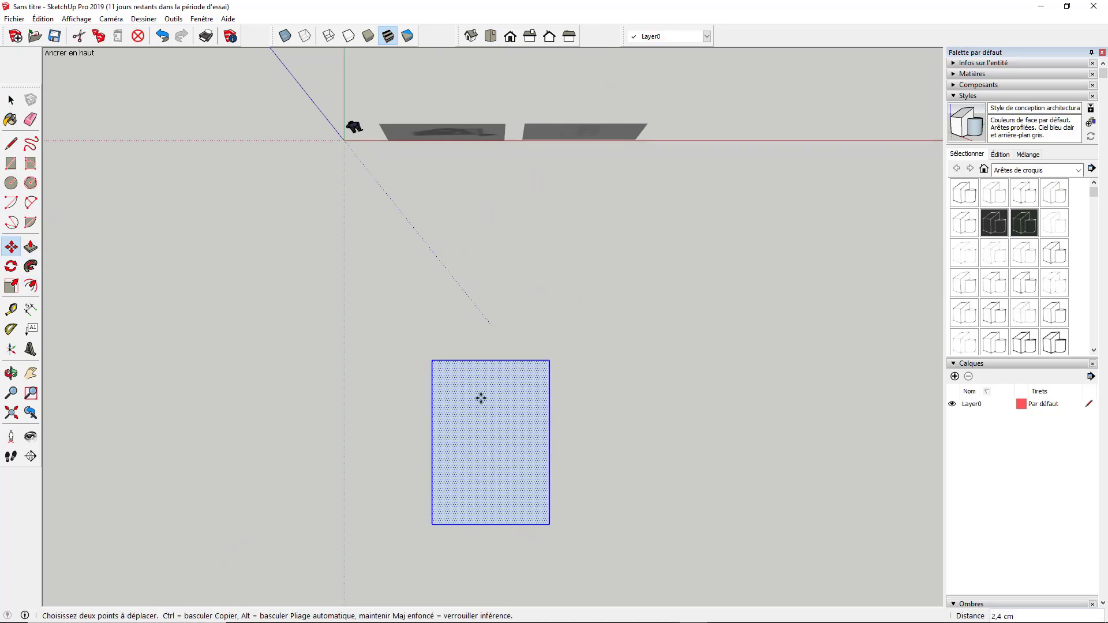
drag(480, 398, 493, 239)
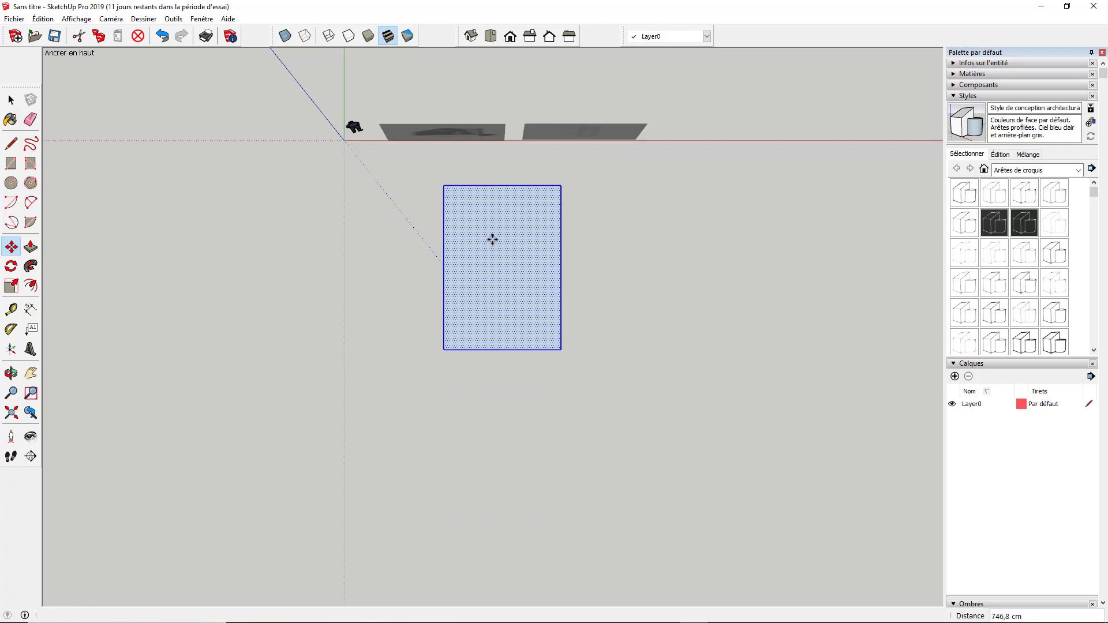
Select both reference images together and scale them up uniformly by a factor of about 1.31
middle_drag(676, 391, 680, 225)
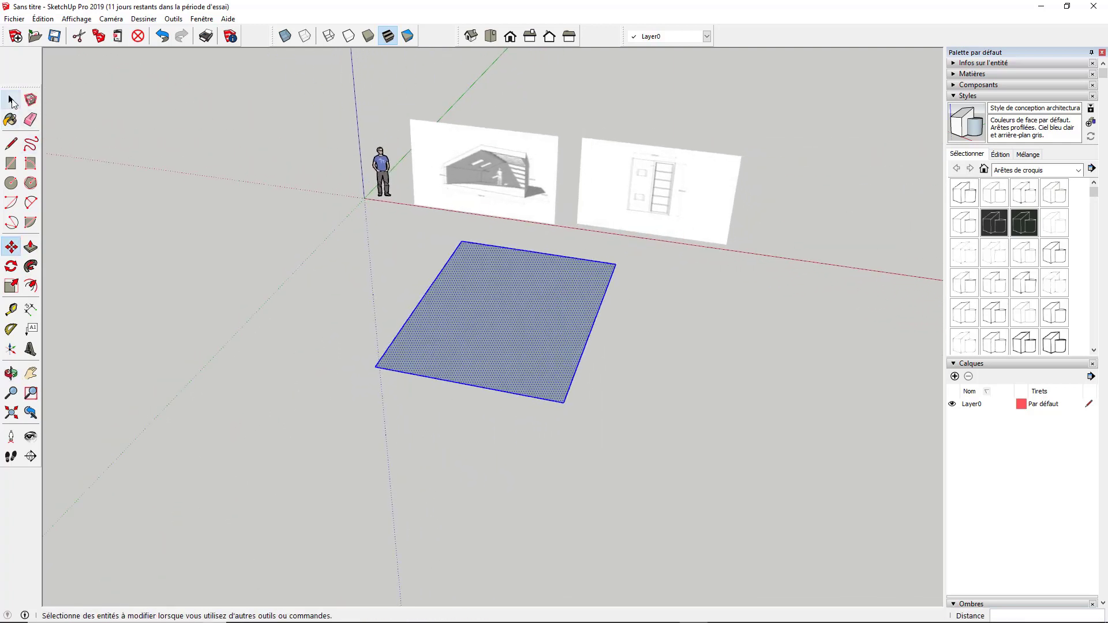
click(12, 101)
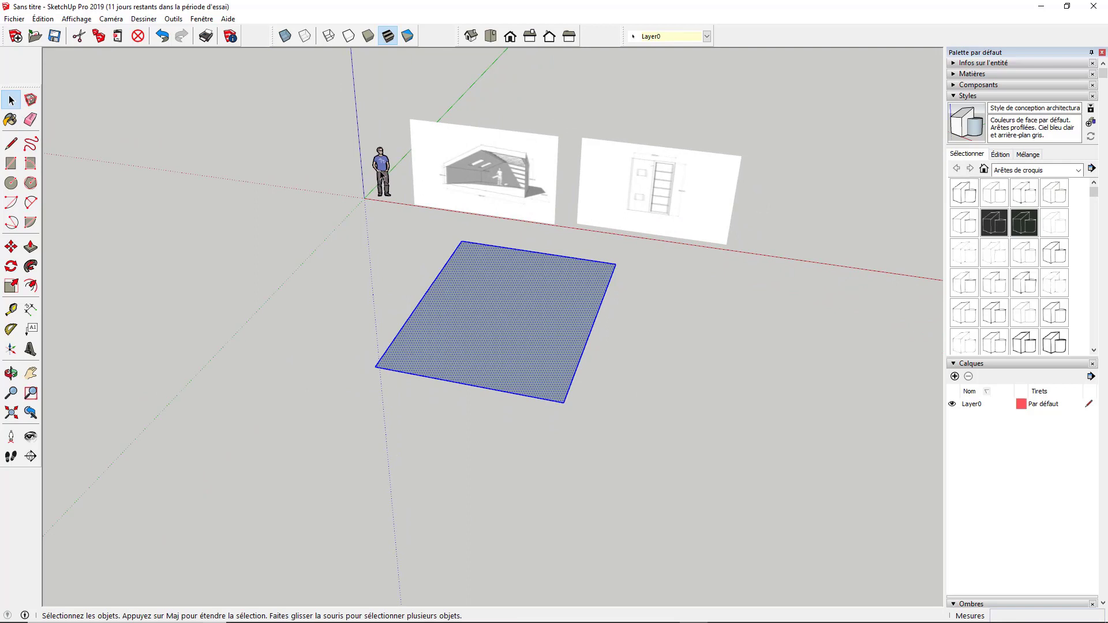
click(534, 160)
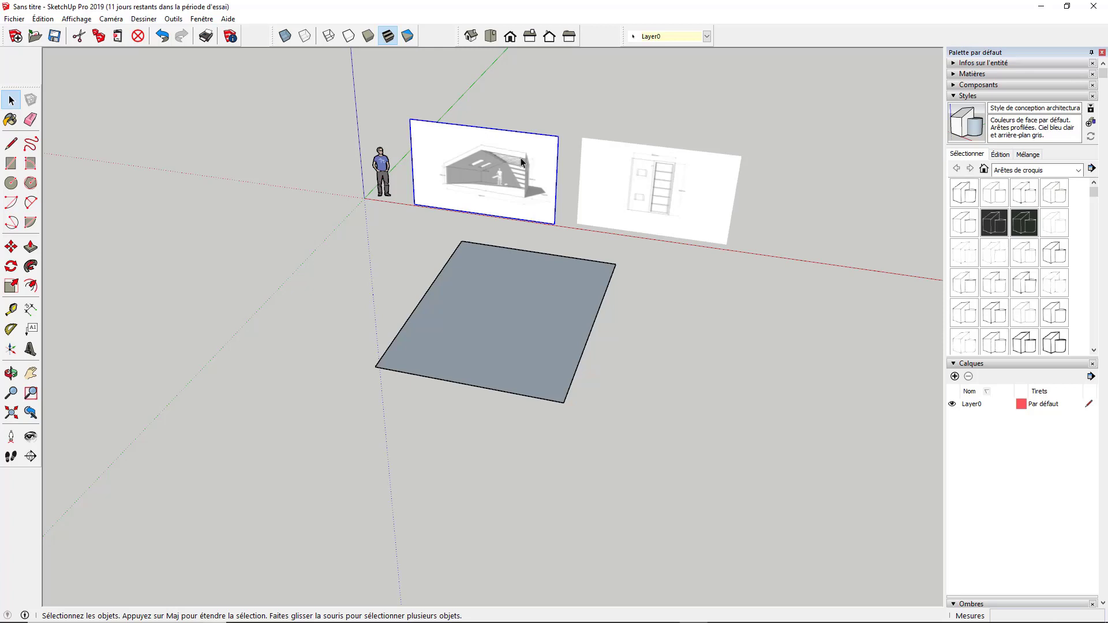
ctrl+click(609, 169)
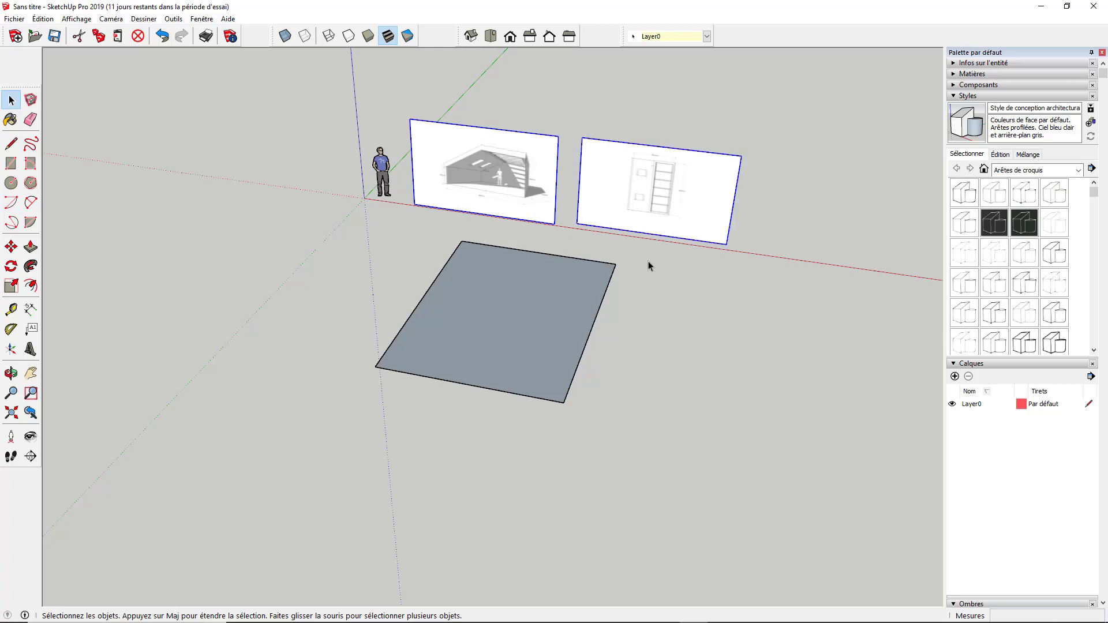
middle_drag(648, 265, 560, 231)
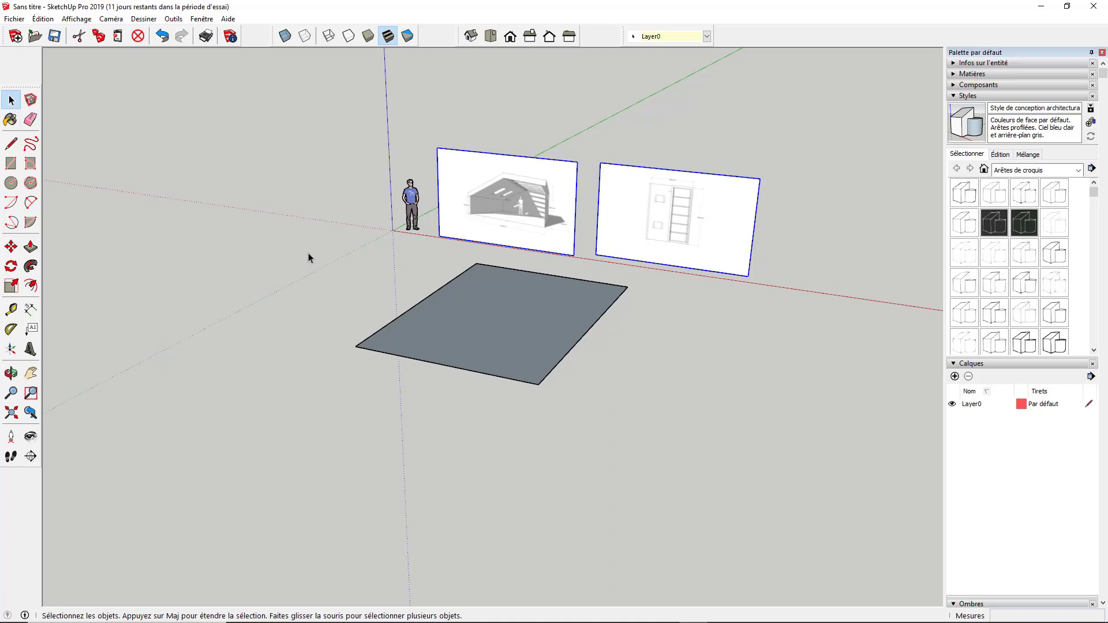
key(s)
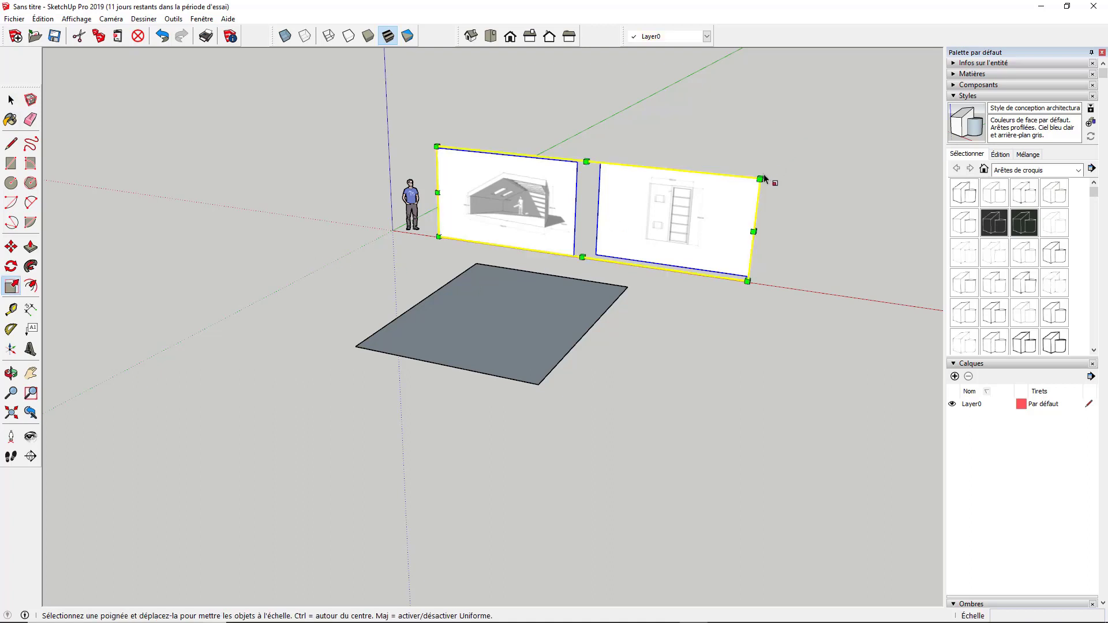
drag(764, 179, 844, 123)
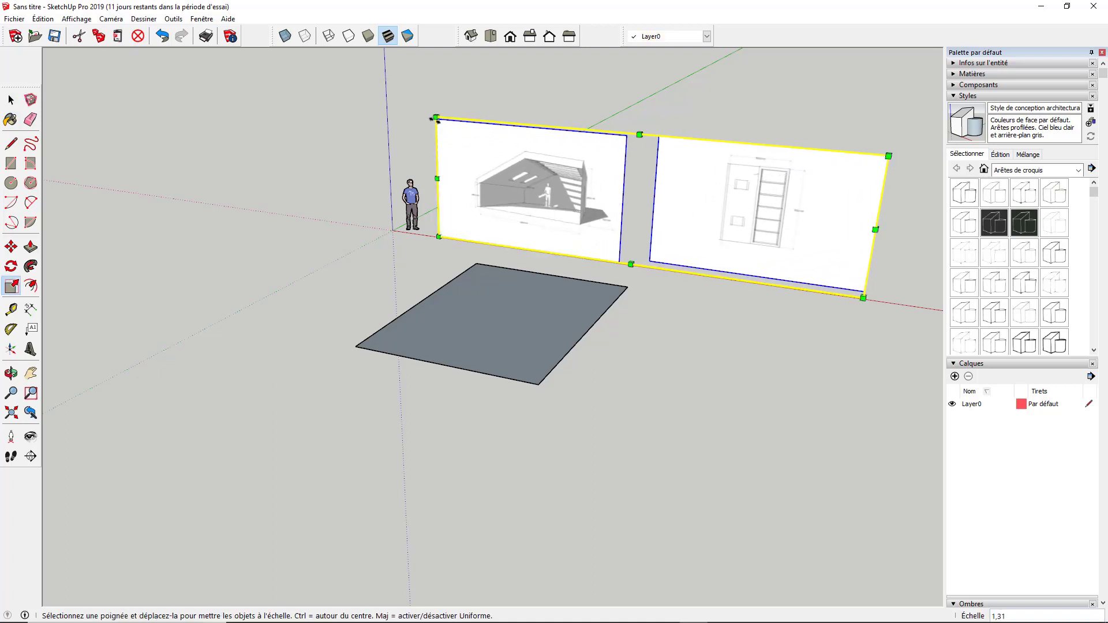
drag(435, 116, 424, 76)
key(space)
Move the human figure about 916 cm, away from the reference images to the open ground beside the floor rectangle
click(414, 204)
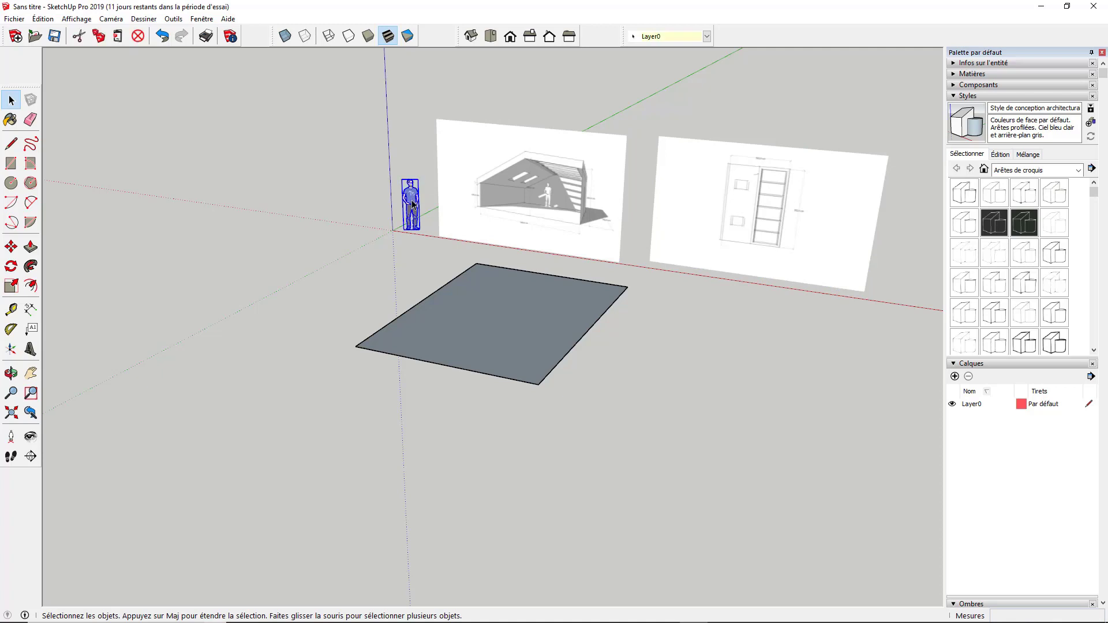
key(m)
click(404, 230)
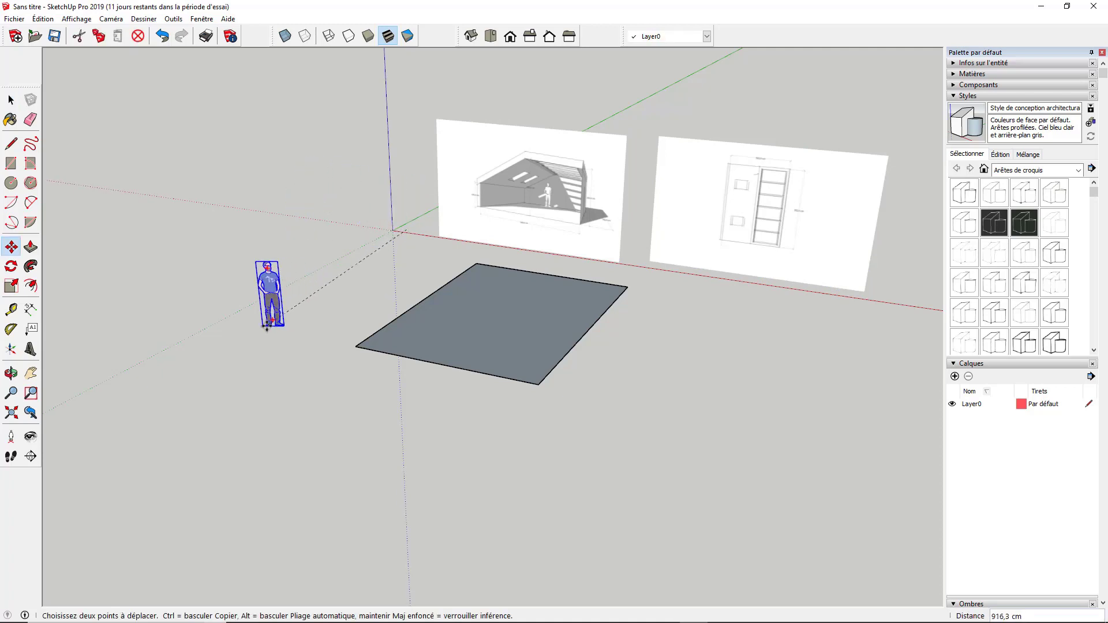
click(272, 327)
middle_drag(365, 348, 373, 305)
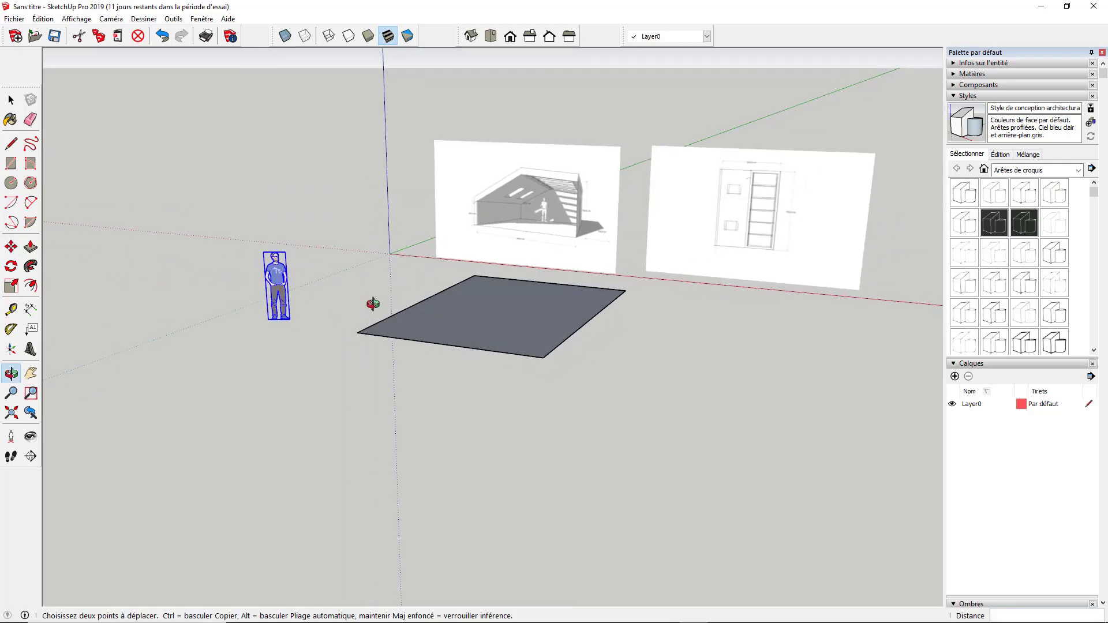
scroll(374, 305, down, 1)
Enlarge both reference images together uniformly from their upper corners, by factors of about 1.30, 1.12 and 1.13, then deselect them
key(space)
click(514, 225)
middle_drag(522, 243, 626, 235)
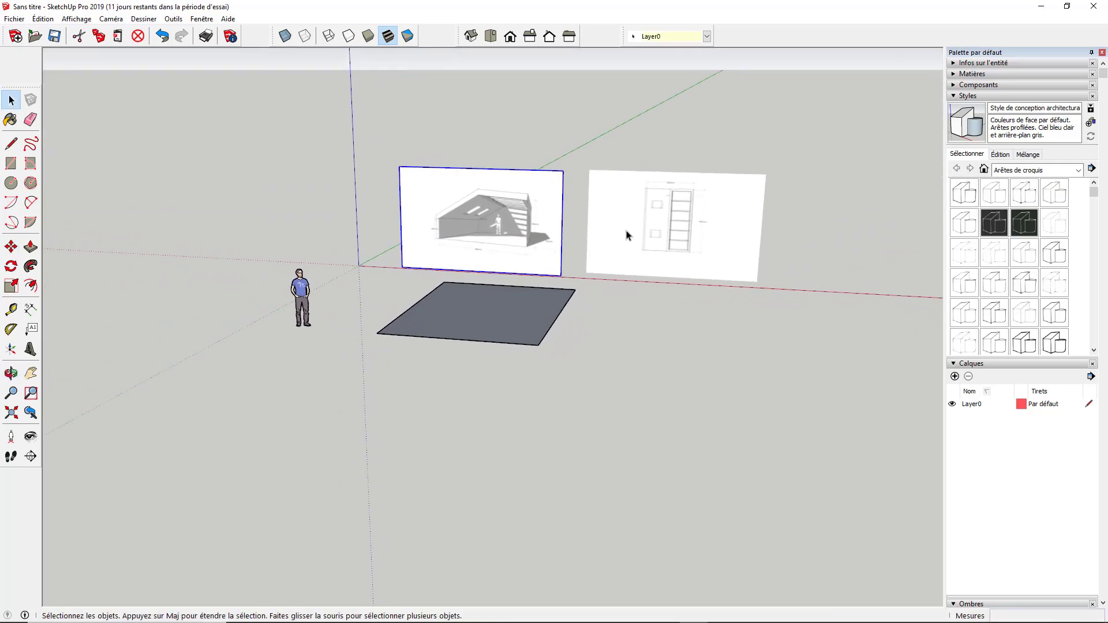
shift+click(615, 240)
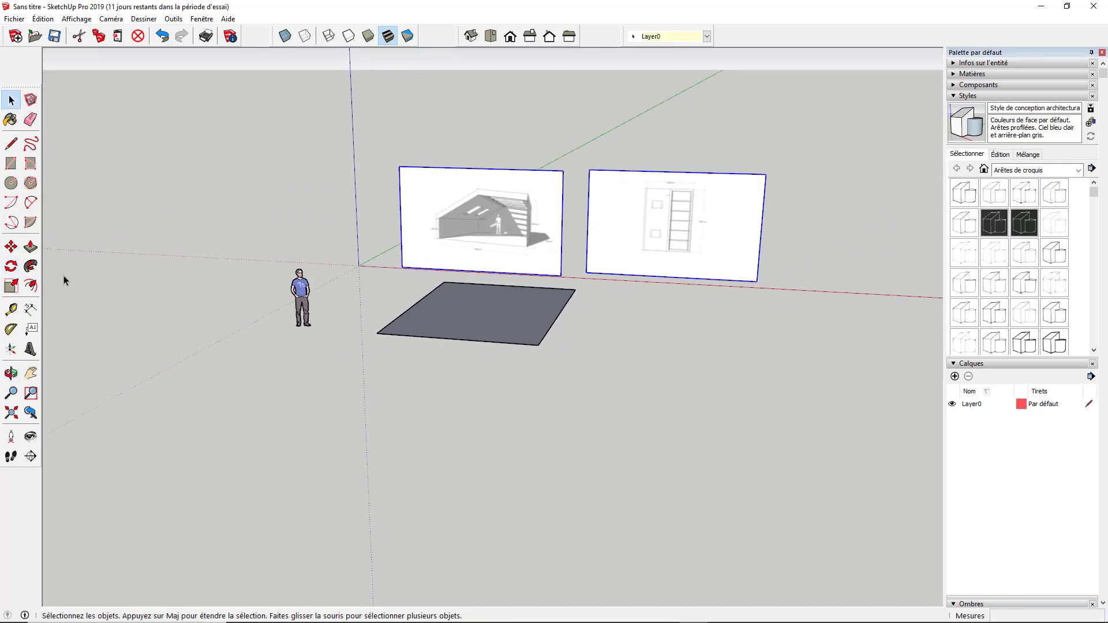
click(11, 285)
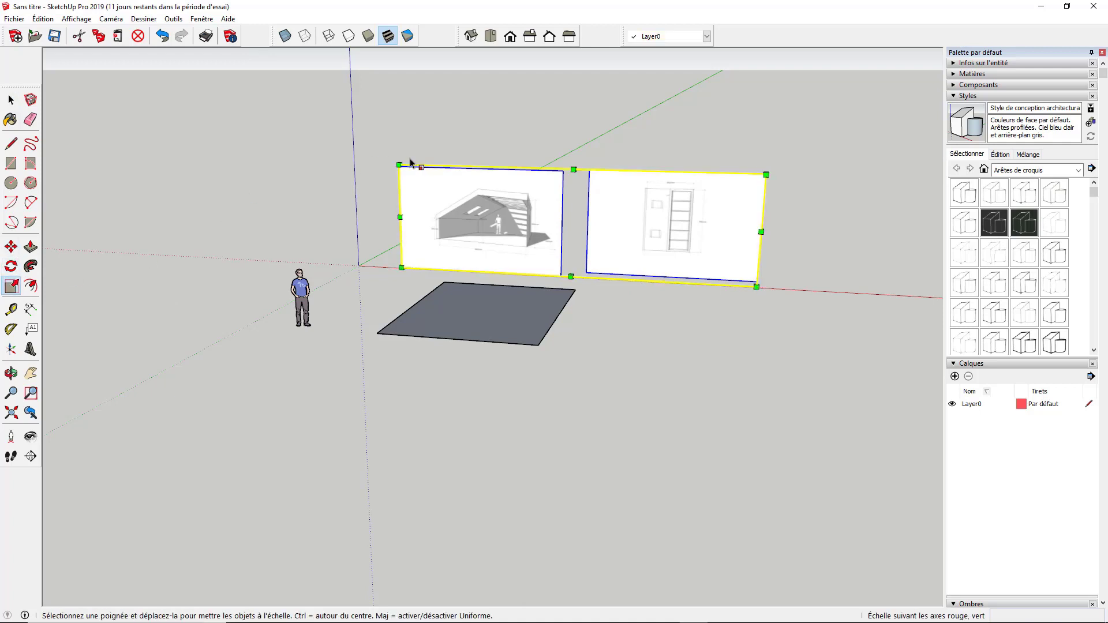
drag(383, 156, 302, 123)
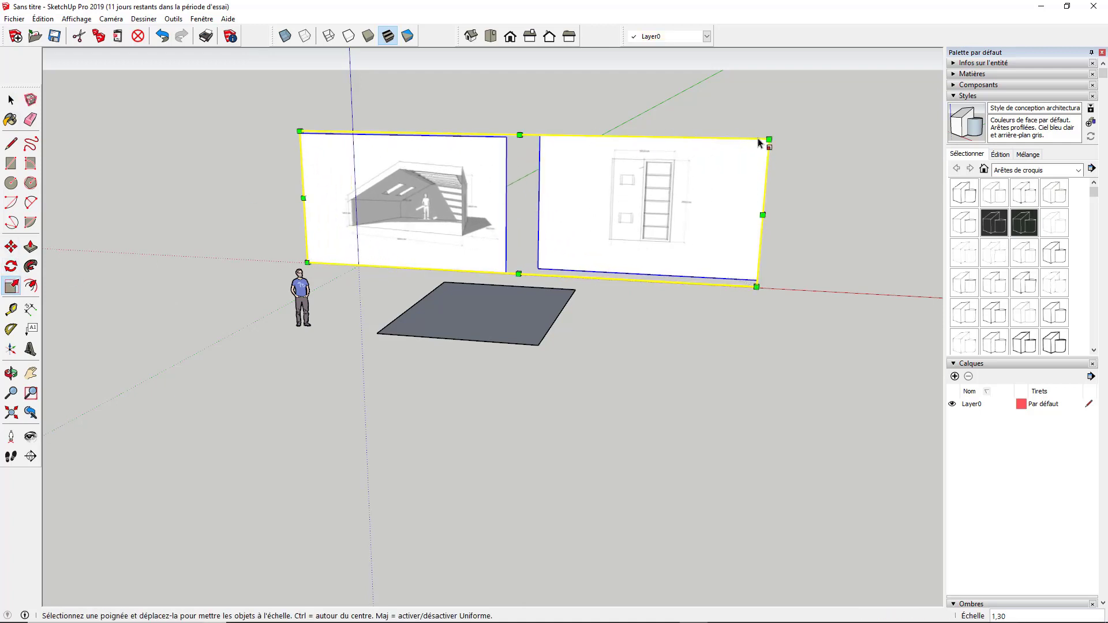
drag(765, 139, 834, 113)
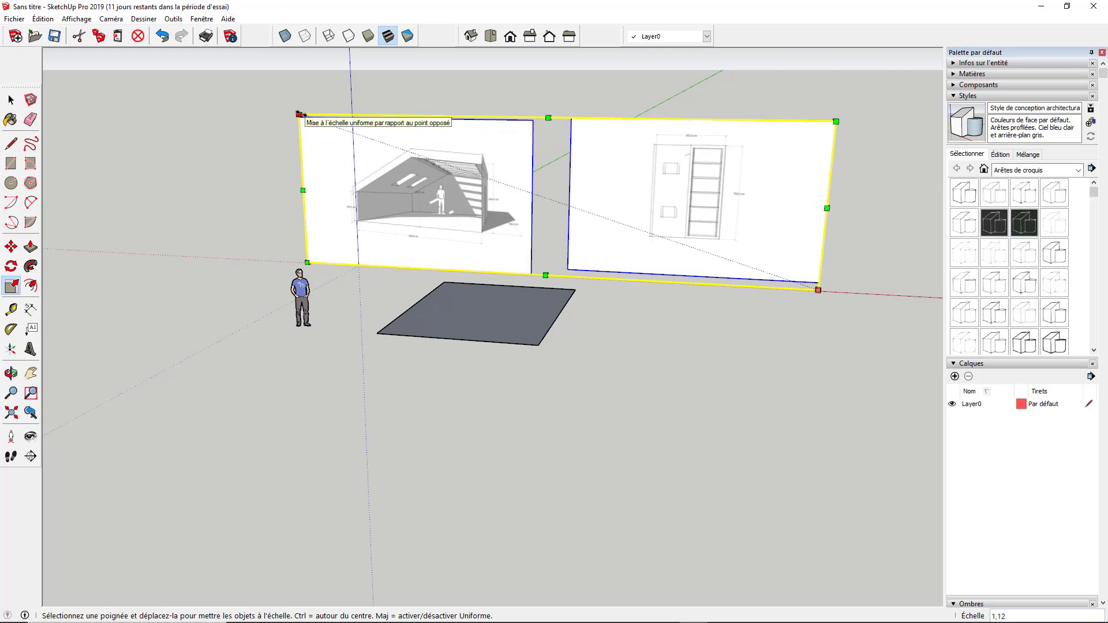
drag(301, 118, 239, 87)
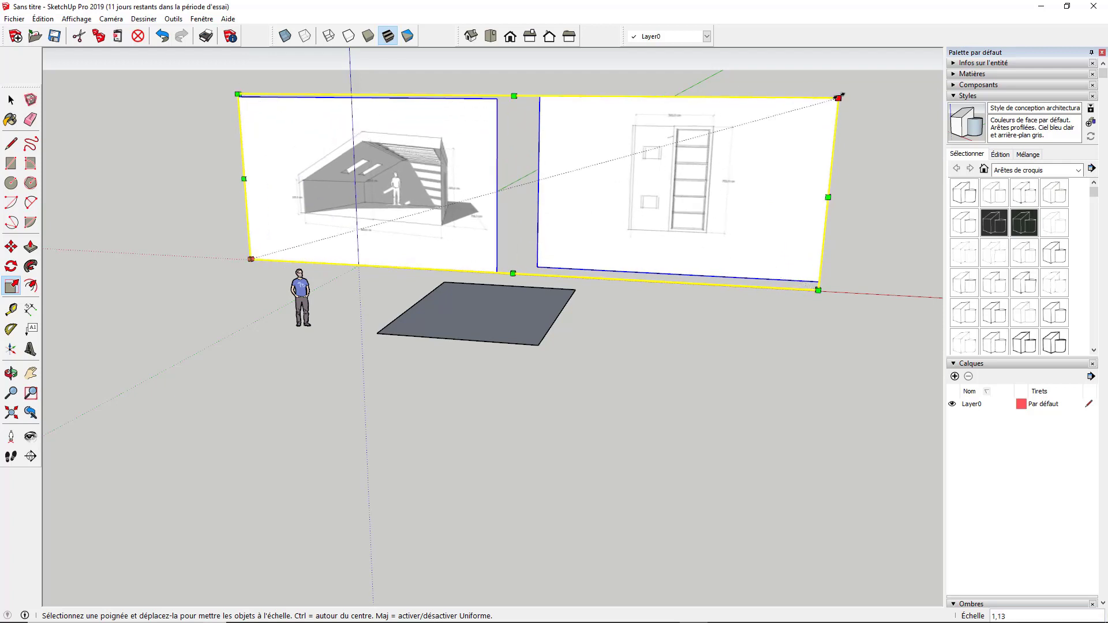
drag(838, 97, 860, 89)
key(space)
click(666, 383)
Examine the attic's width, depth and wall and ridge heights marked on the perspective reference image
scroll(489, 306, up, 3)
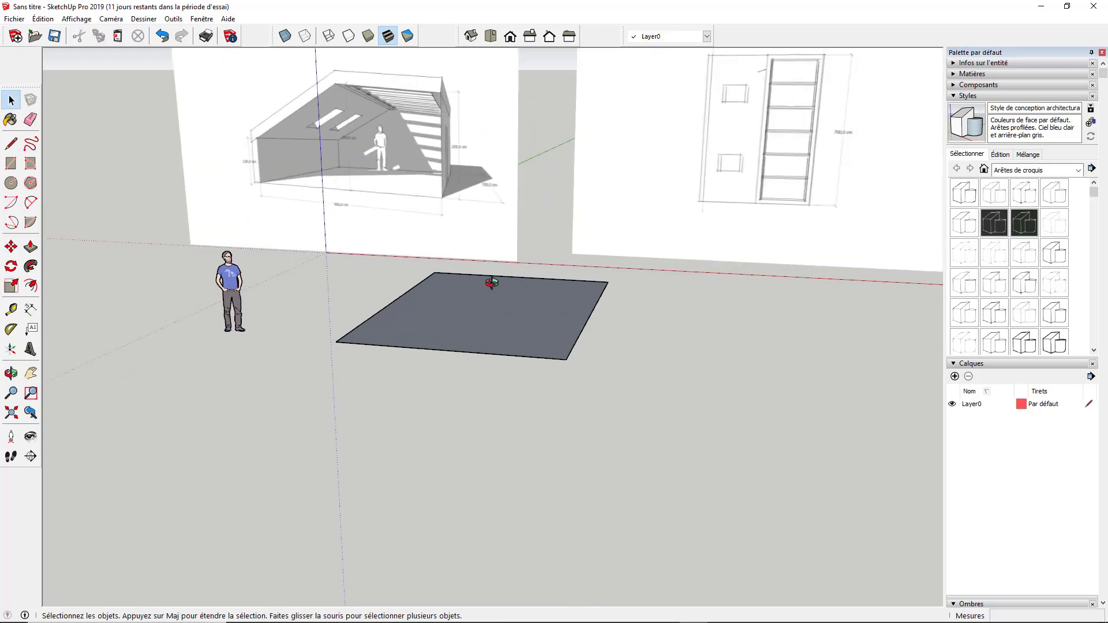
middle_drag(491, 285, 435, 247)
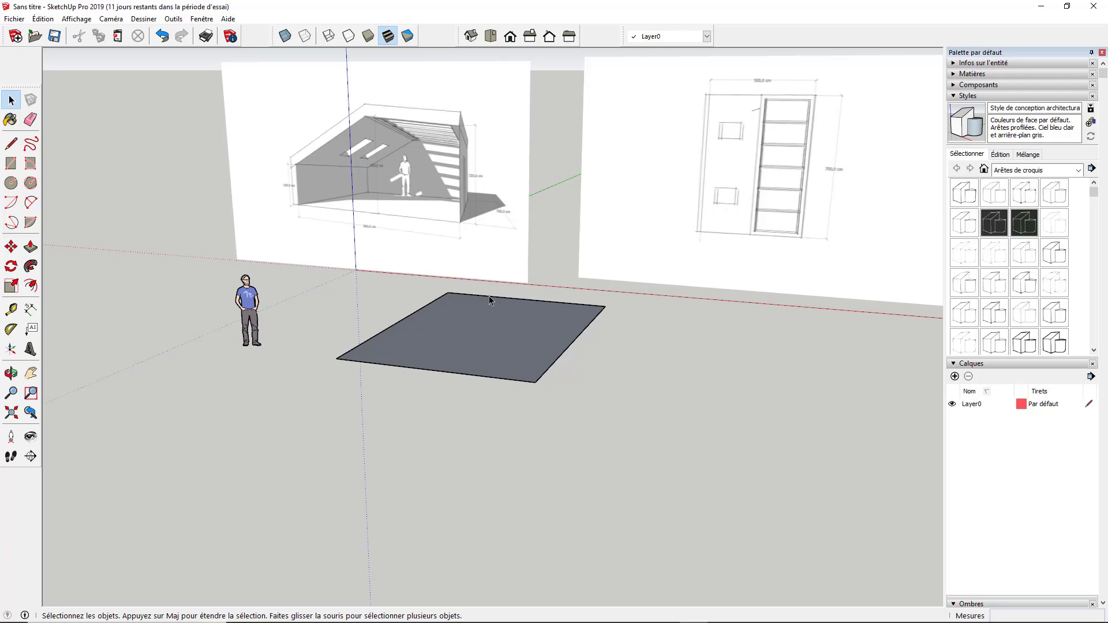
scroll(386, 167, up, 5)
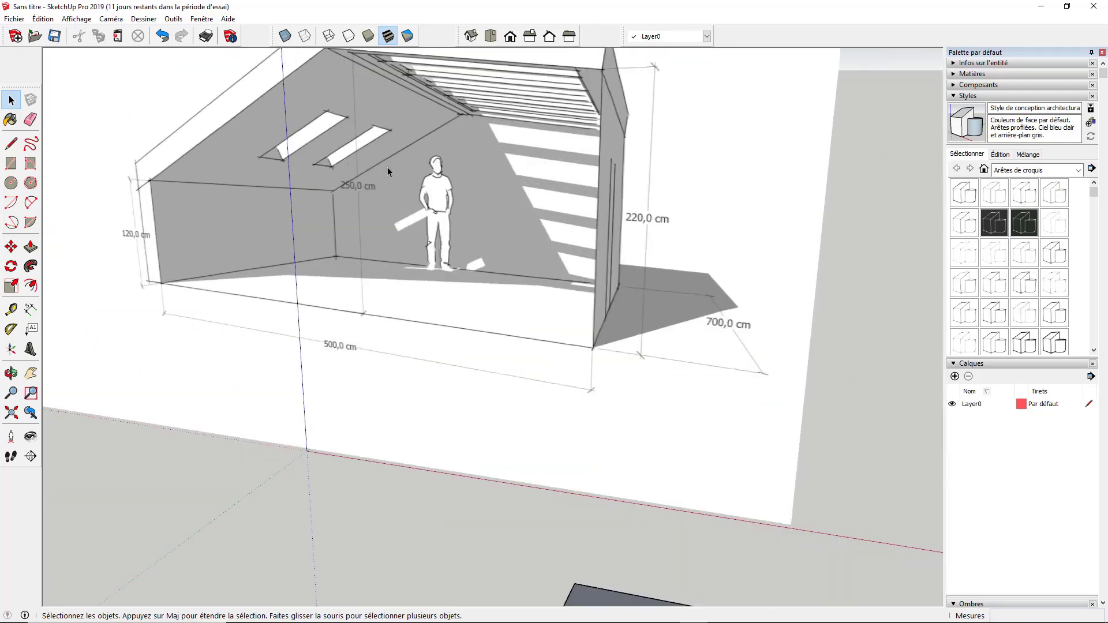
scroll(417, 233, down, 2)
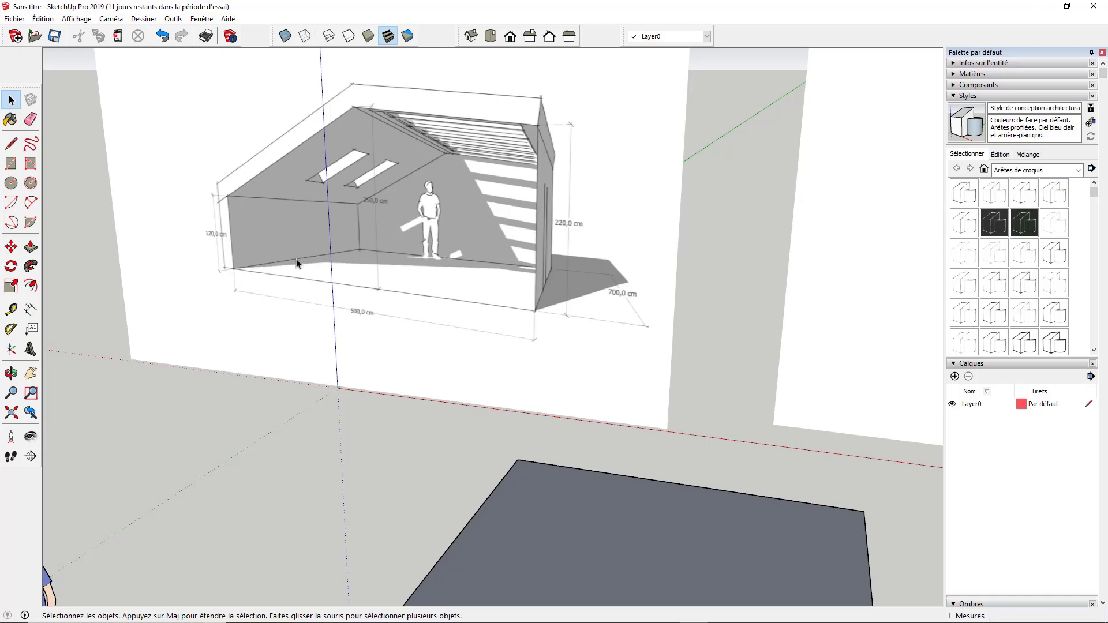
middle_drag(223, 255, 199, 289)
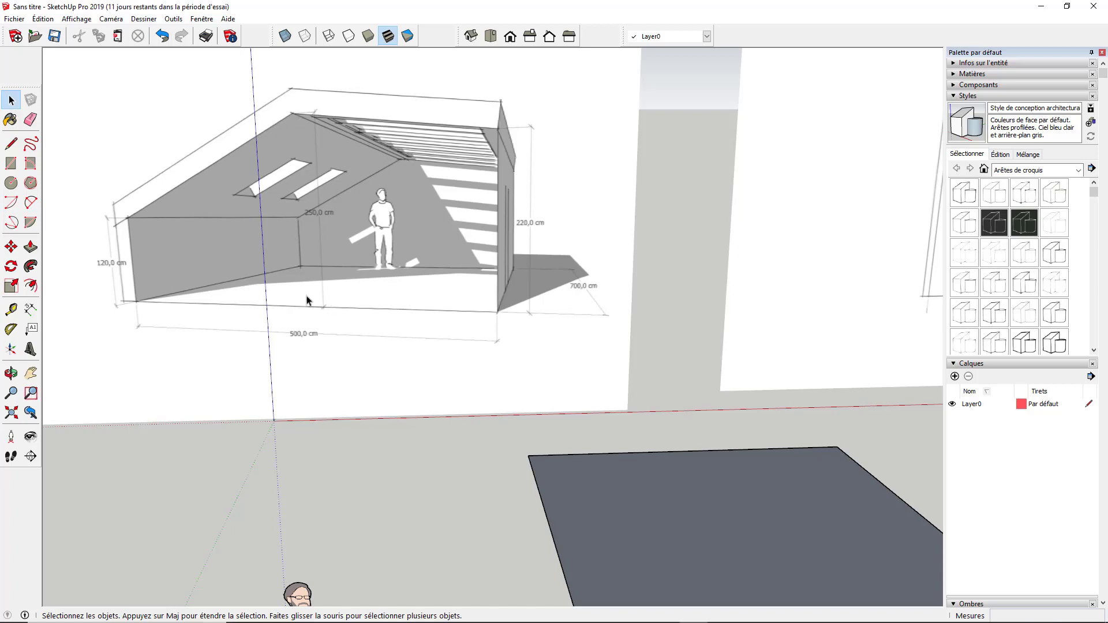
scroll(309, 296, up, 1)
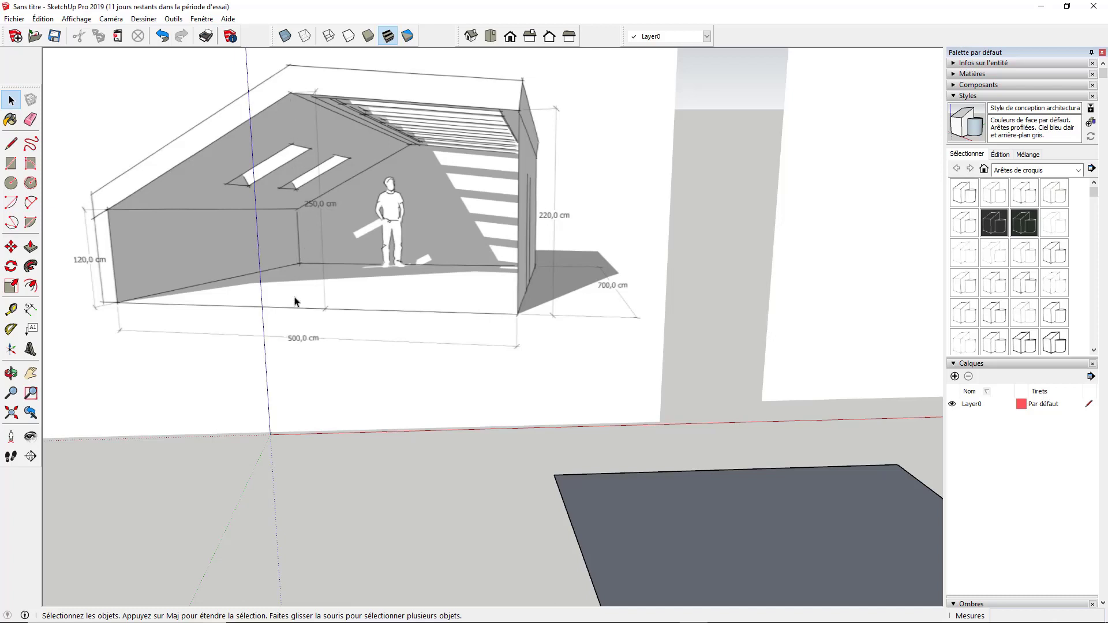
scroll(297, 292, down, 3)
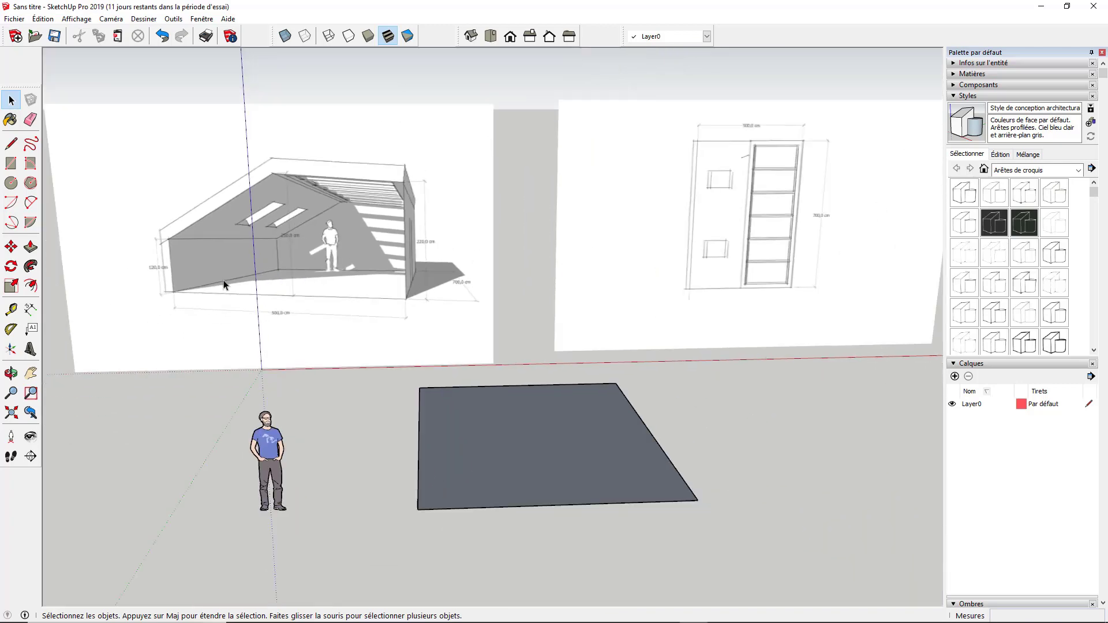
Examine the plan dimensions, roof windows and beam layout on the top-view reference image and compare them with the perspective image
scroll(809, 154, up, 3)
scroll(542, 202, down, 1)
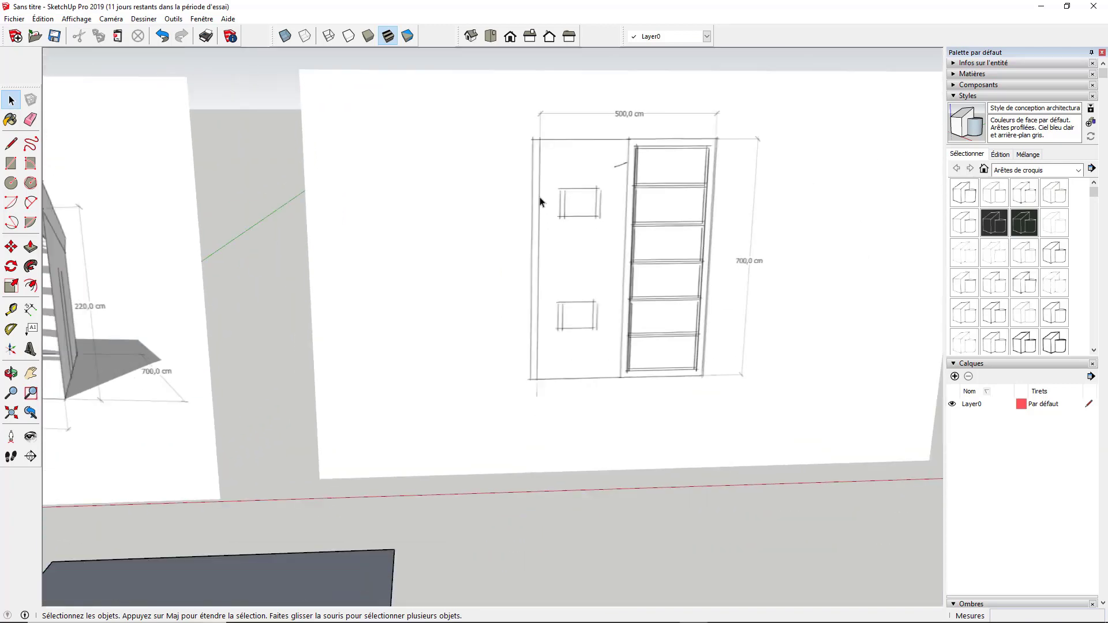
scroll(720, 215, up, 2)
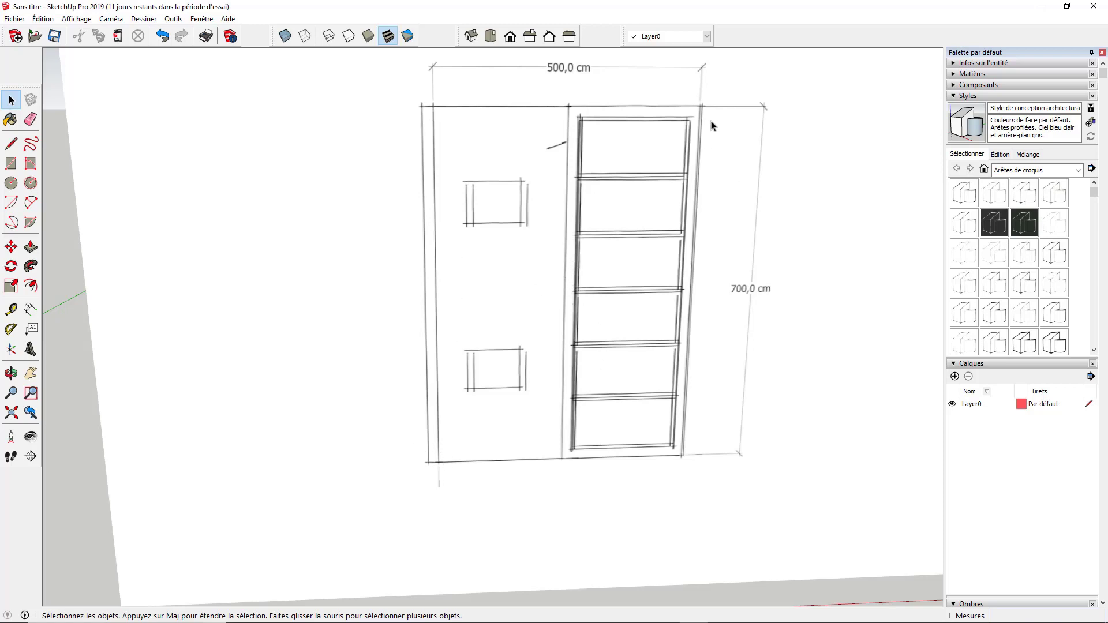
scroll(626, 272, down, 5)
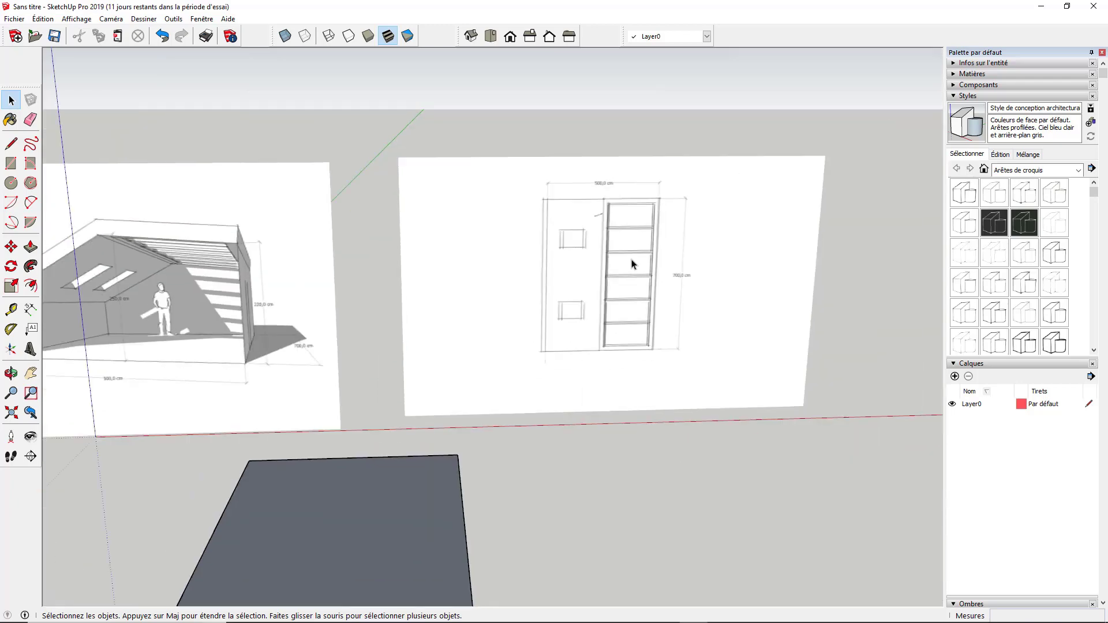
scroll(254, 306, up, 3)
scroll(272, 303, down, 5)
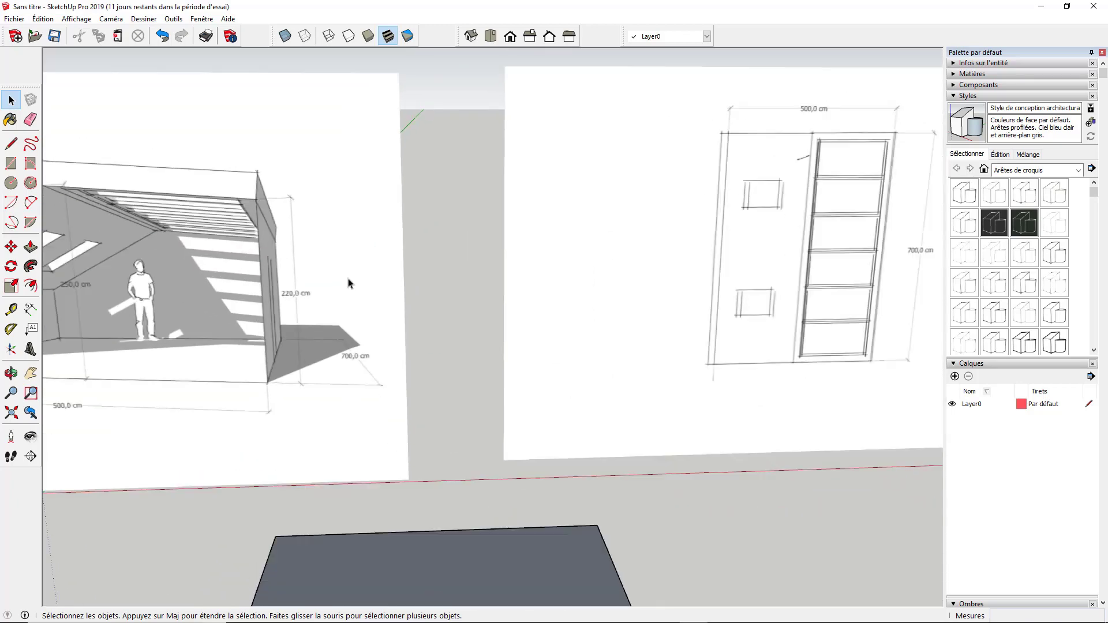
scroll(571, 283, up, 2)
scroll(582, 280, down, 4)
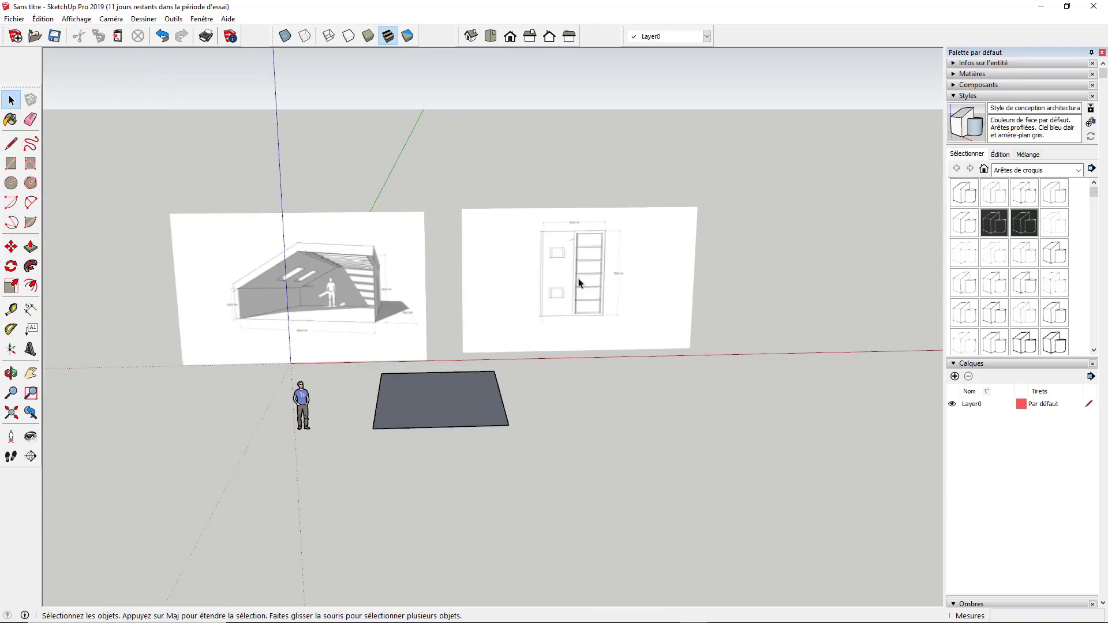
middle_drag(543, 321, 444, 368)
scroll(424, 375, up, 1)
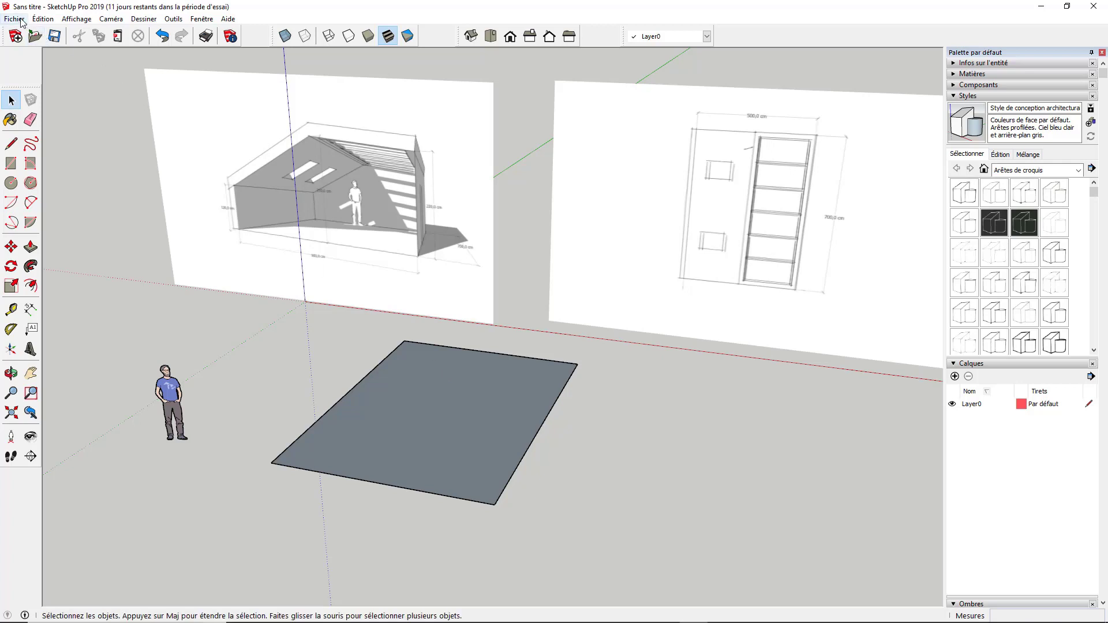
Save the model on the desktop (Bureau) as a SketchUp file named "exo combles"
click(54, 36)
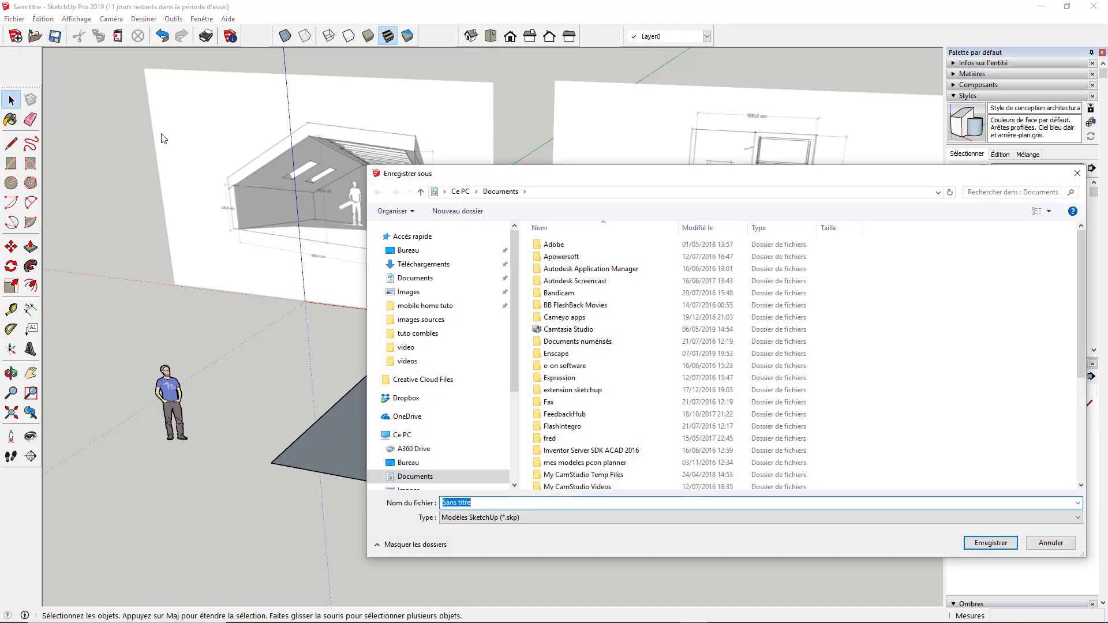
click(404, 250)
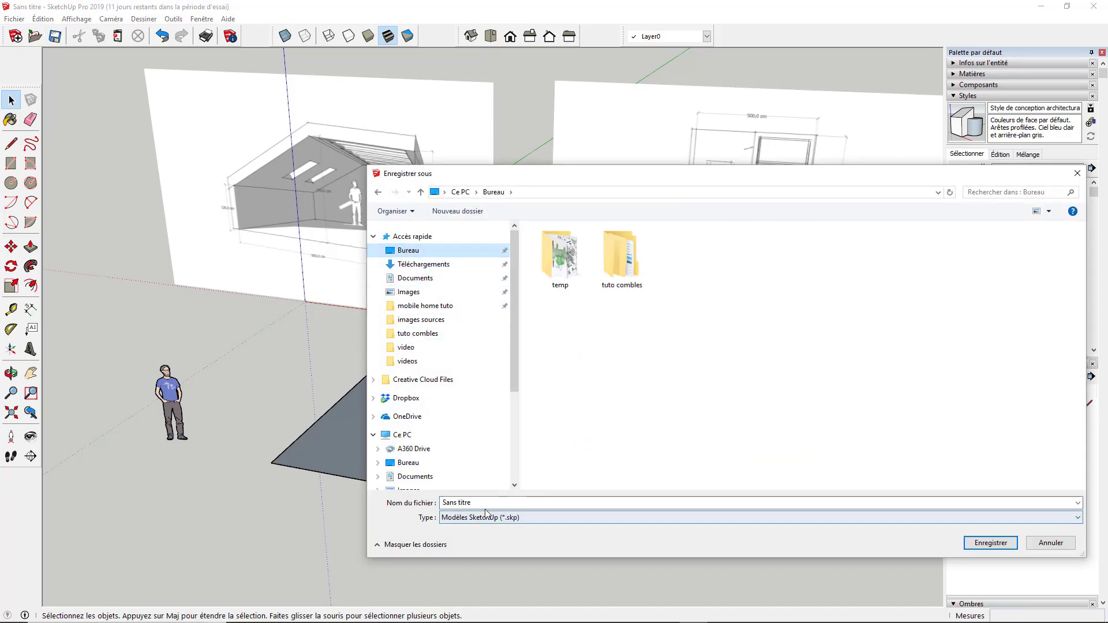
drag(483, 504, 416, 506)
text(exo combles)
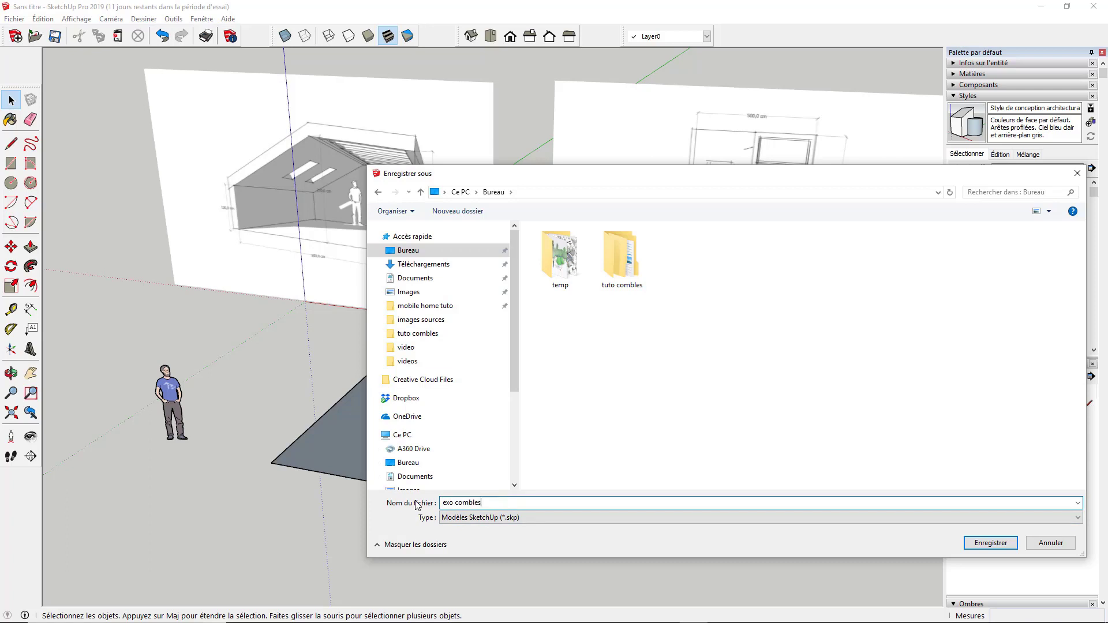
key(Return)
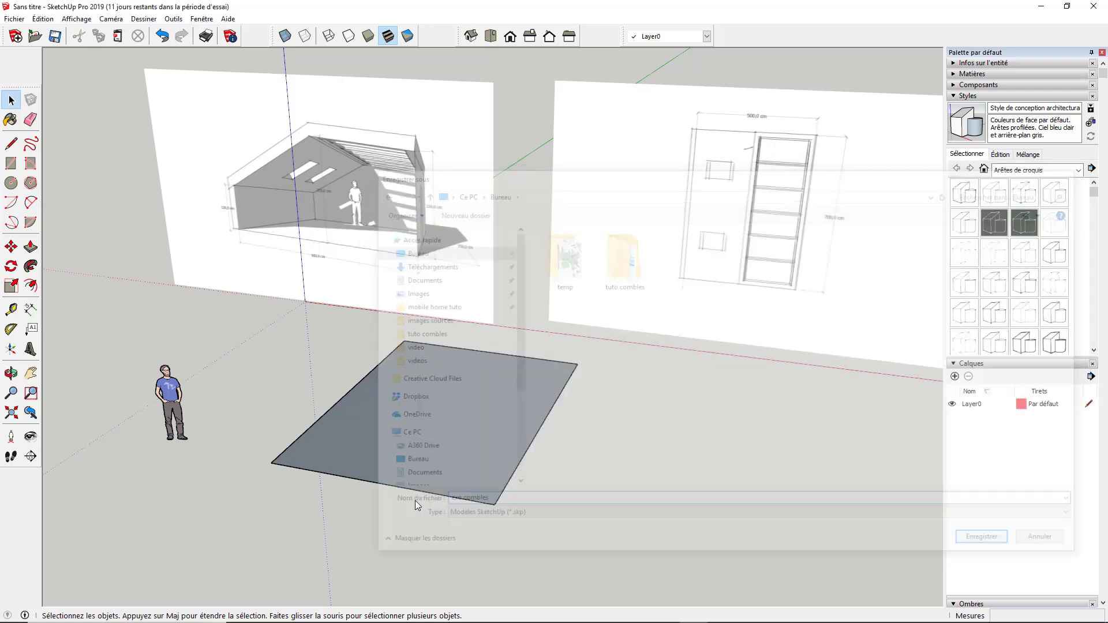
Examine the side wall heights marked on the perspective reference image
middle_drag(418, 497, 379, 401)
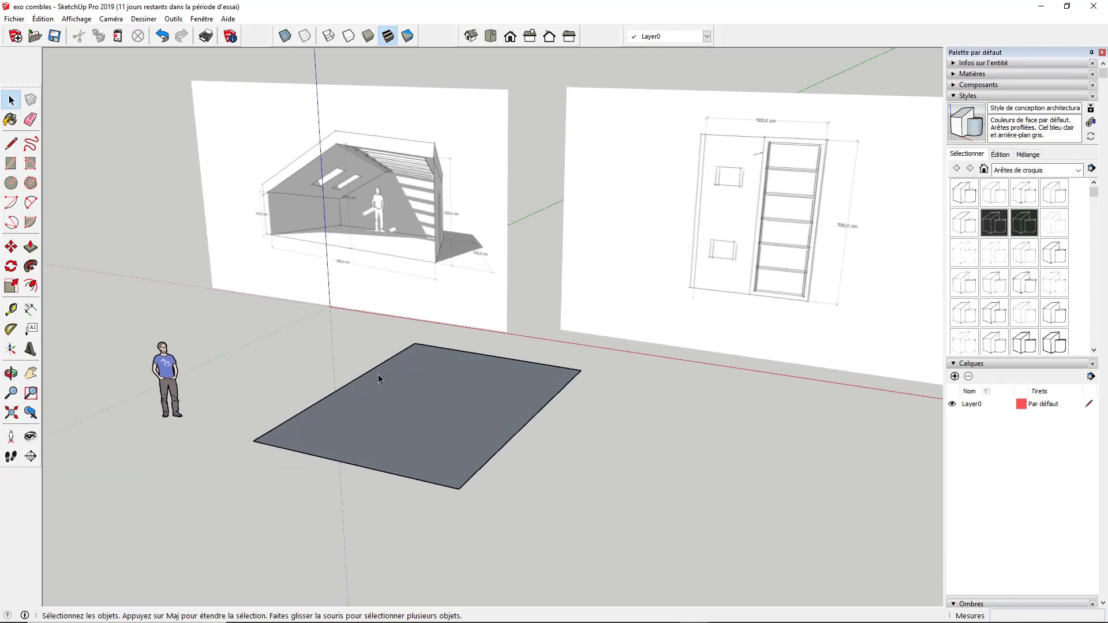
scroll(296, 197, up, 3)
scroll(214, 262, up, 3)
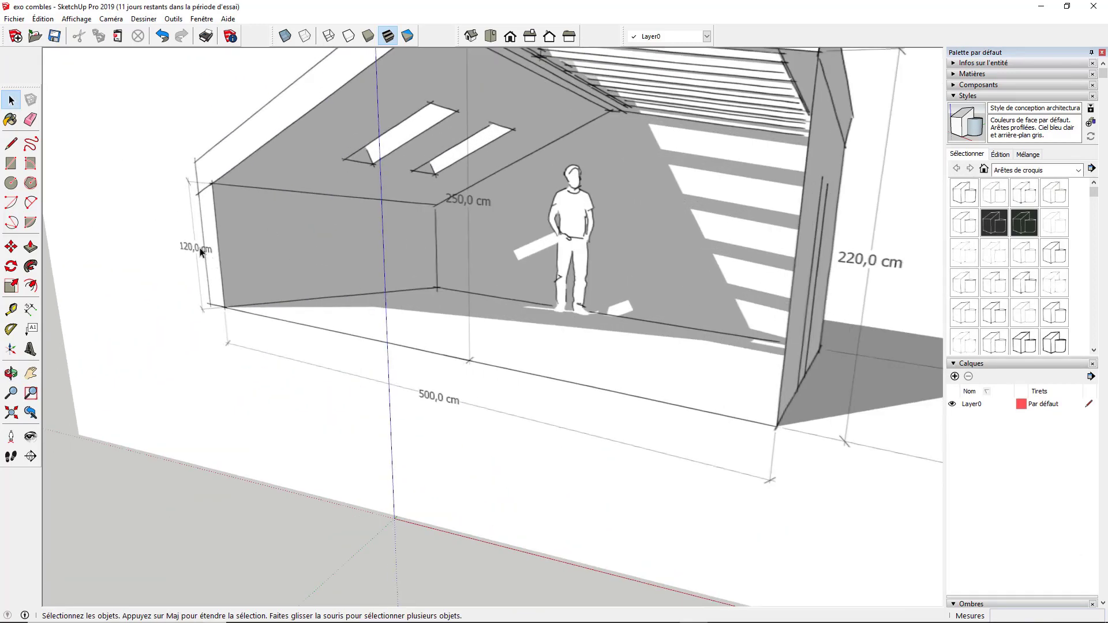
middle_drag(203, 251, 378, 220)
scroll(269, 296, down, 3)
middle_drag(294, 283, 373, 258)
scroll(351, 248, up, 2)
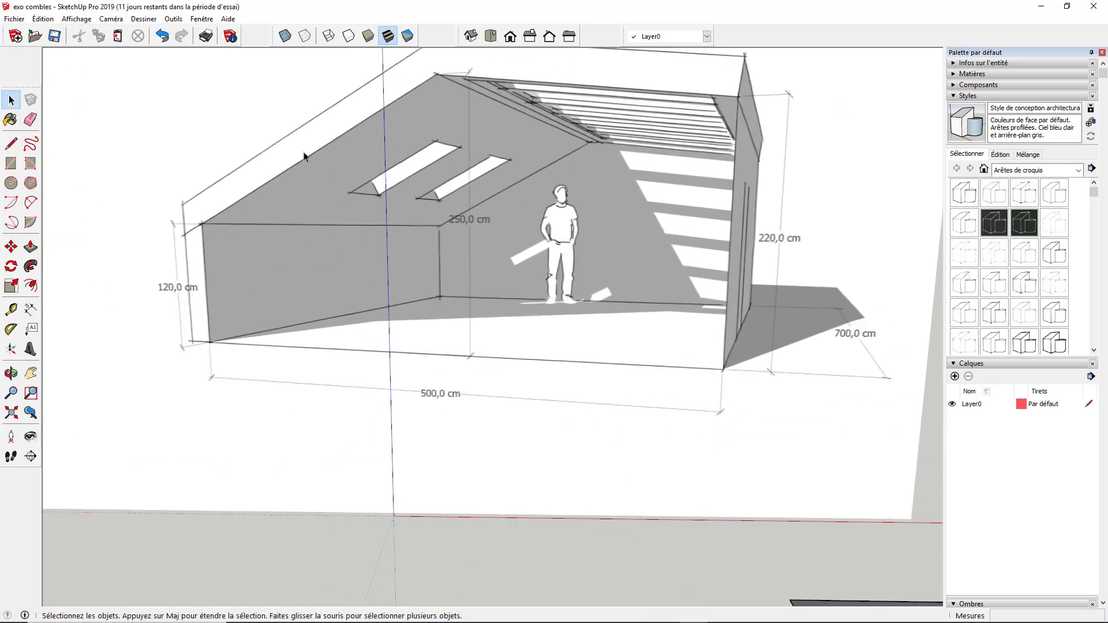
scroll(231, 248, down, 5)
middle_drag(280, 236, 273, 382)
Draw a 120 cm vertical edge along the blue axis from the floor's front-left corner with the Line tool
click(11, 144)
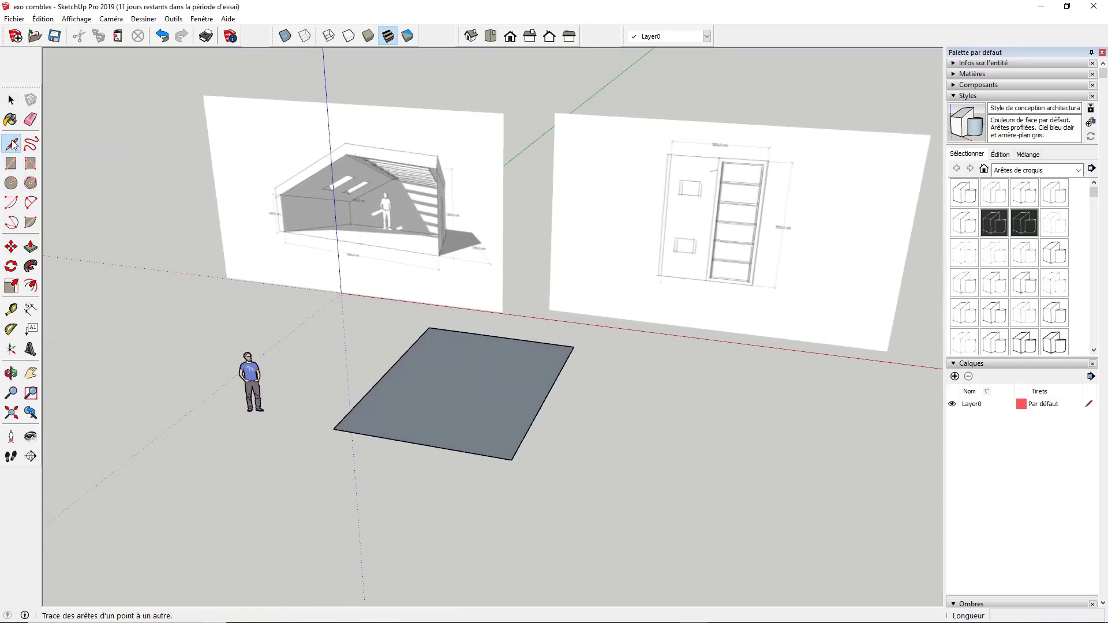
scroll(393, 301, up, 1)
middle_drag(383, 334, 340, 403)
click(333, 445)
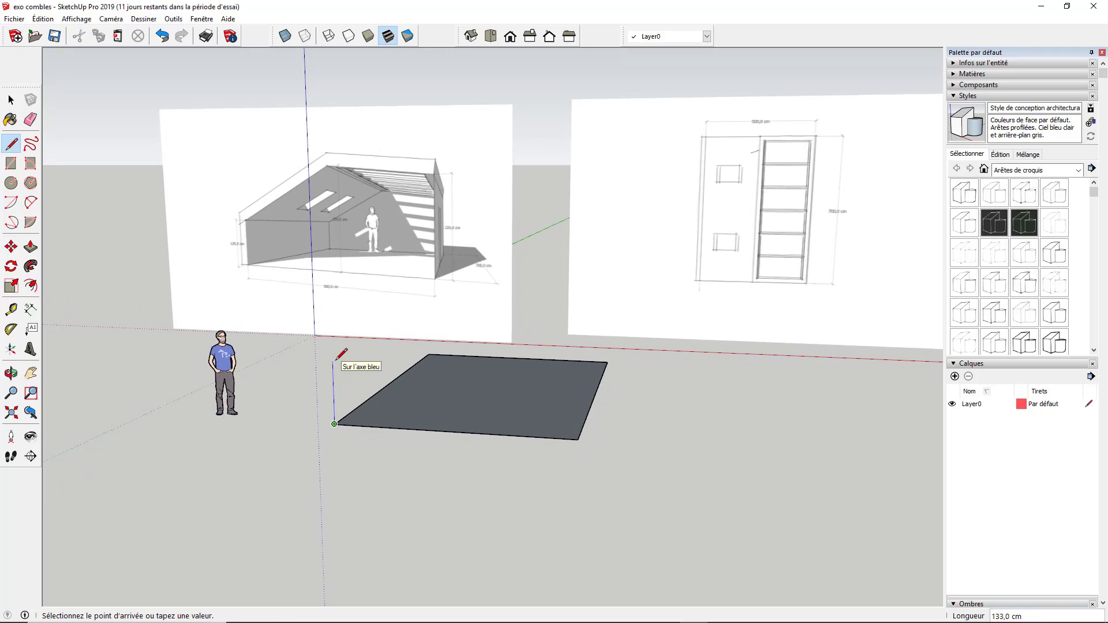
key(shift)
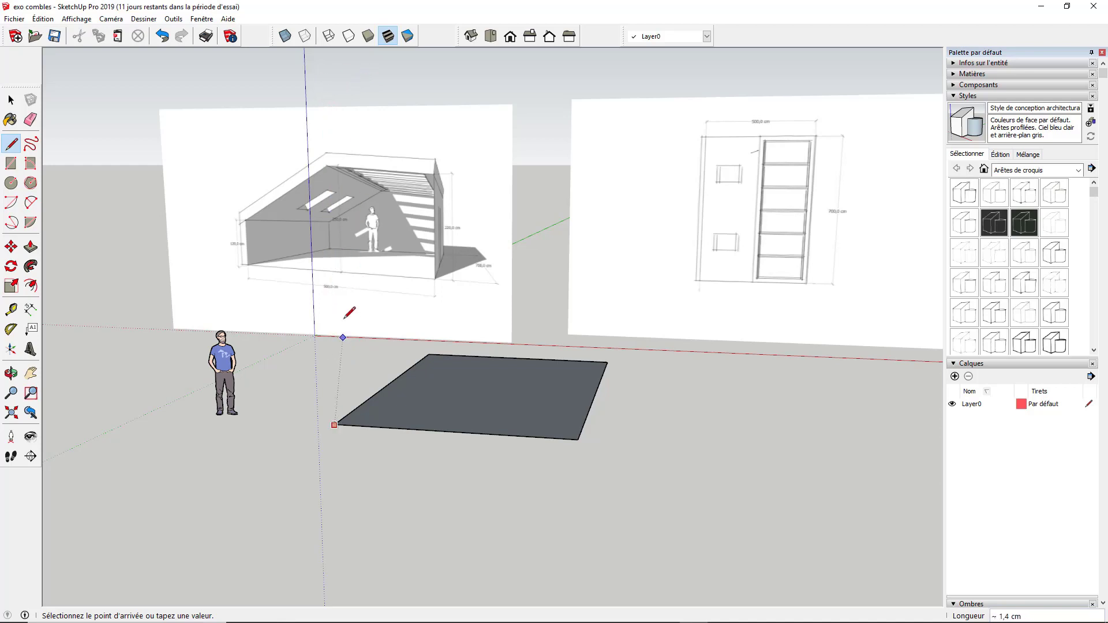
text(1)
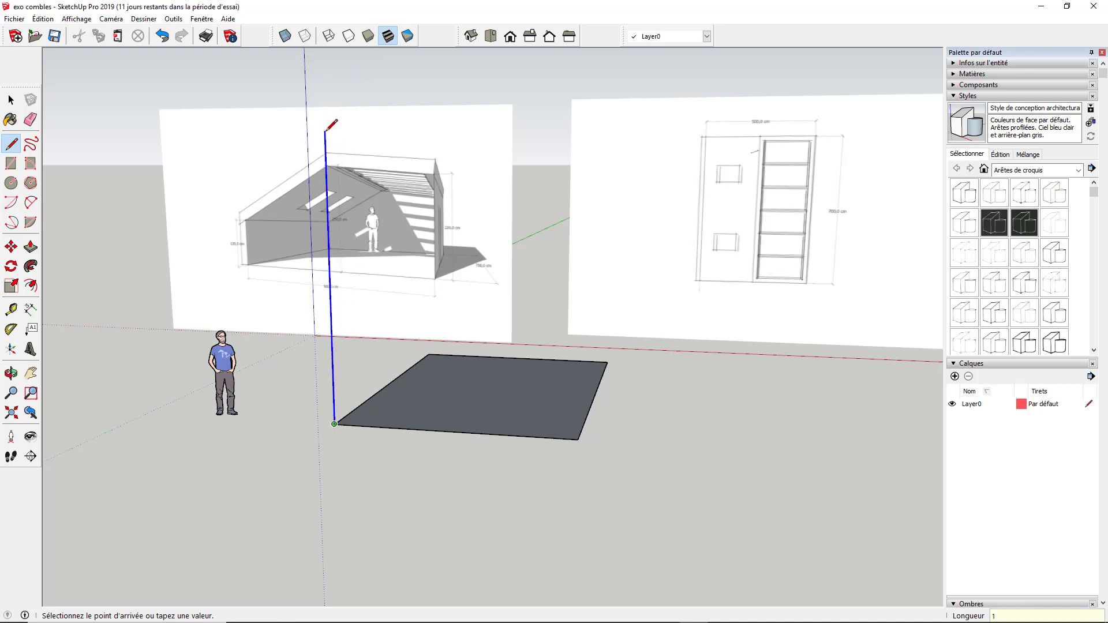
text(20)
key(Return)
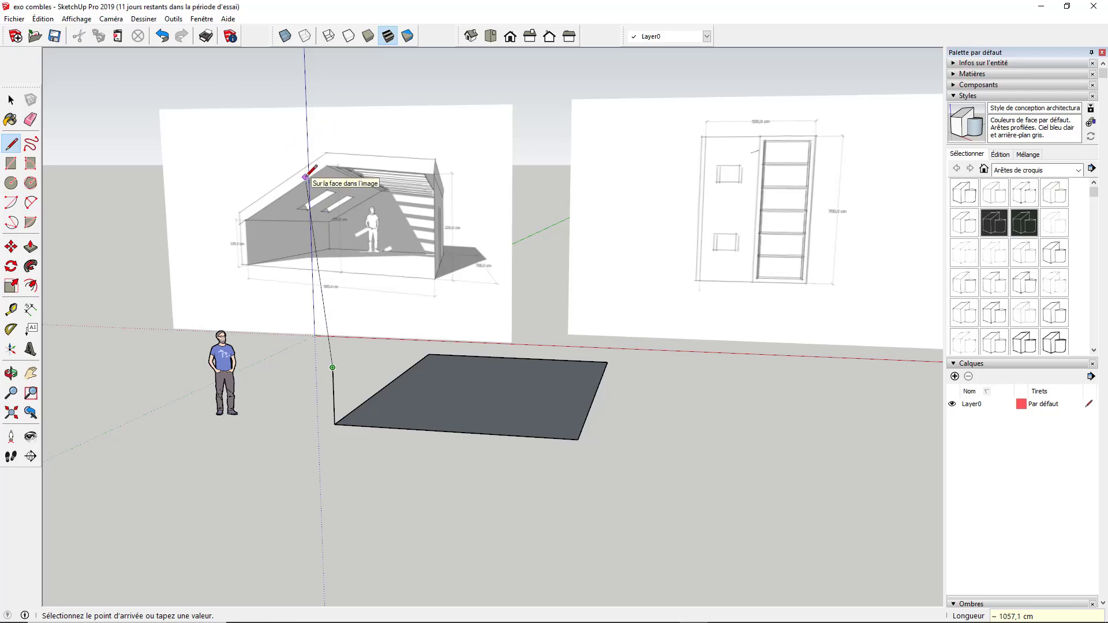
key(Escape)
Draw a 120 cm vertical edge from the floor's back-left corner and join both tops to close the low side wall
mouse_move(479, 369)
middle_down()
mouse_move(391, 413)
mouse_move(262, 425)
mouse_move(312, 381)
middle_up()
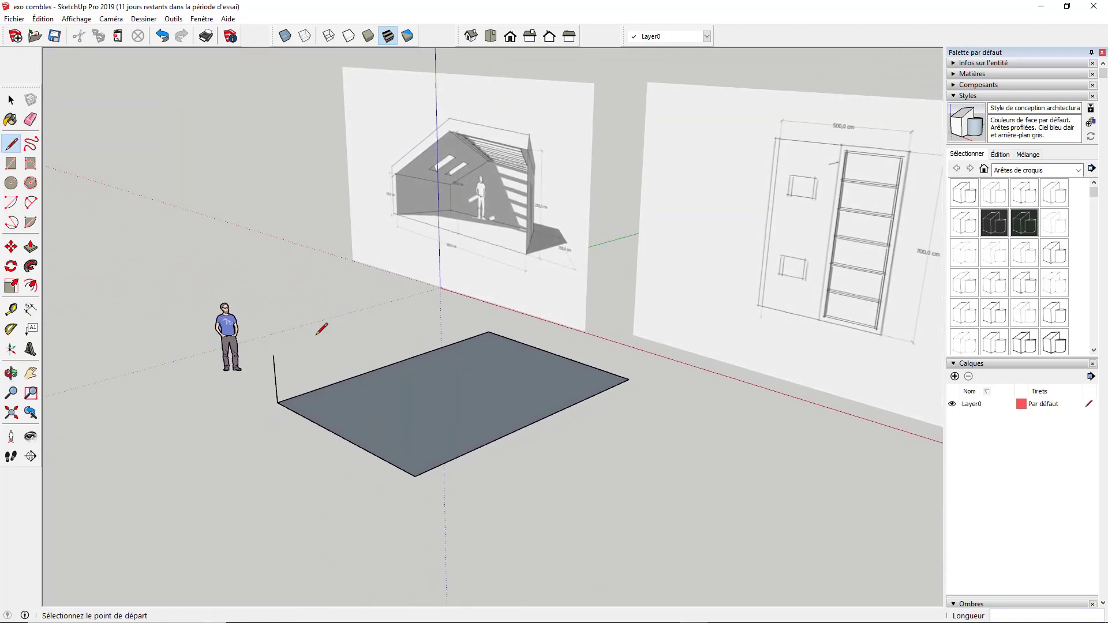
click(488, 332)
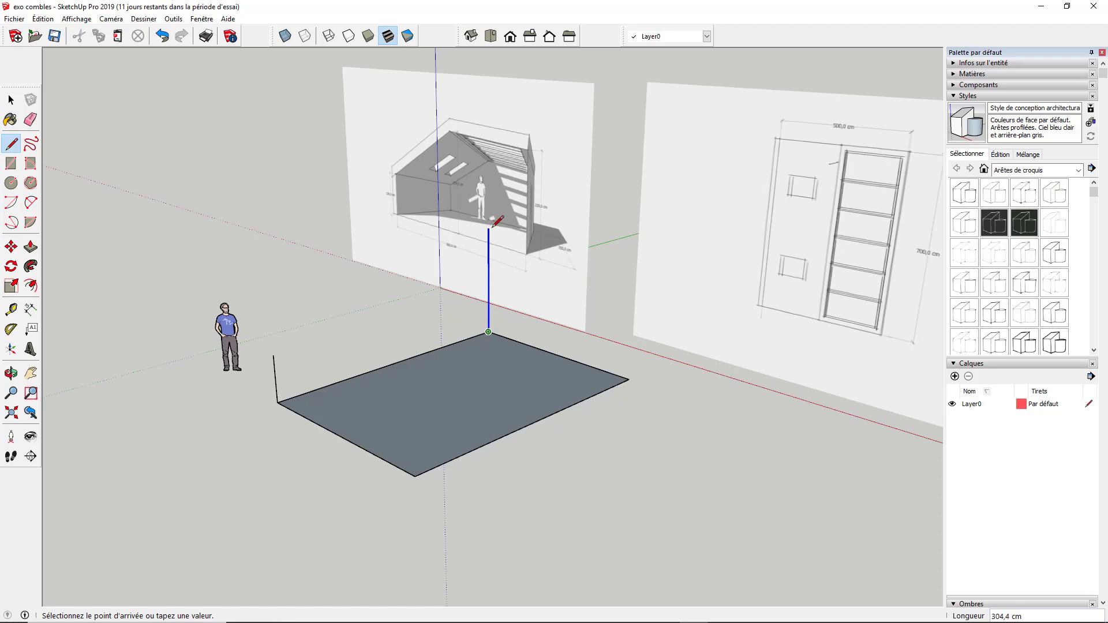
text(120)
key(Return)
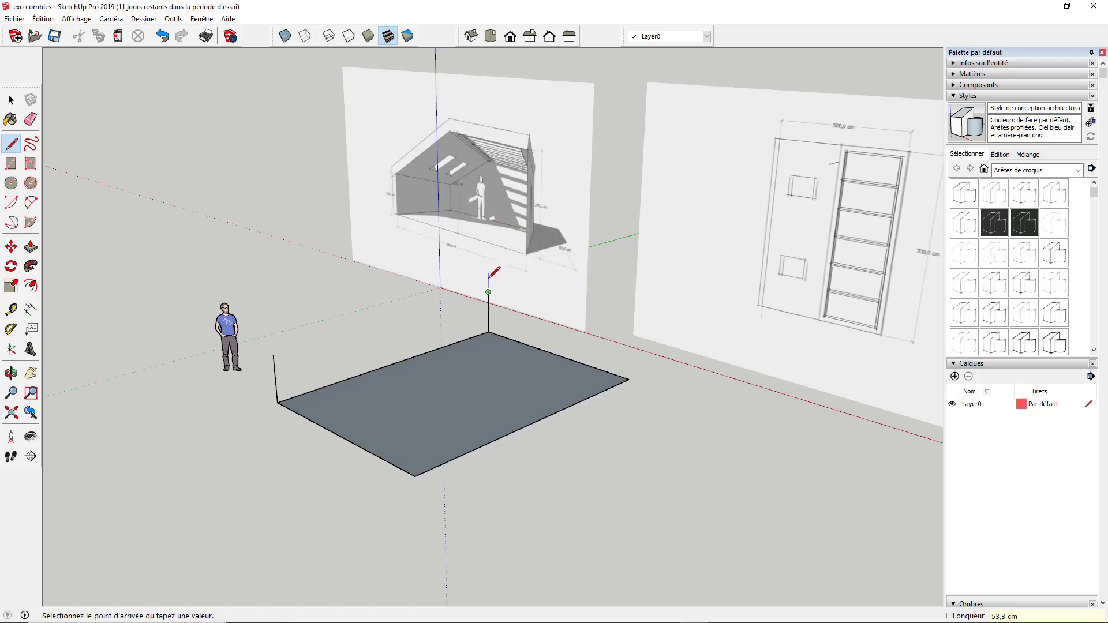
click(273, 355)
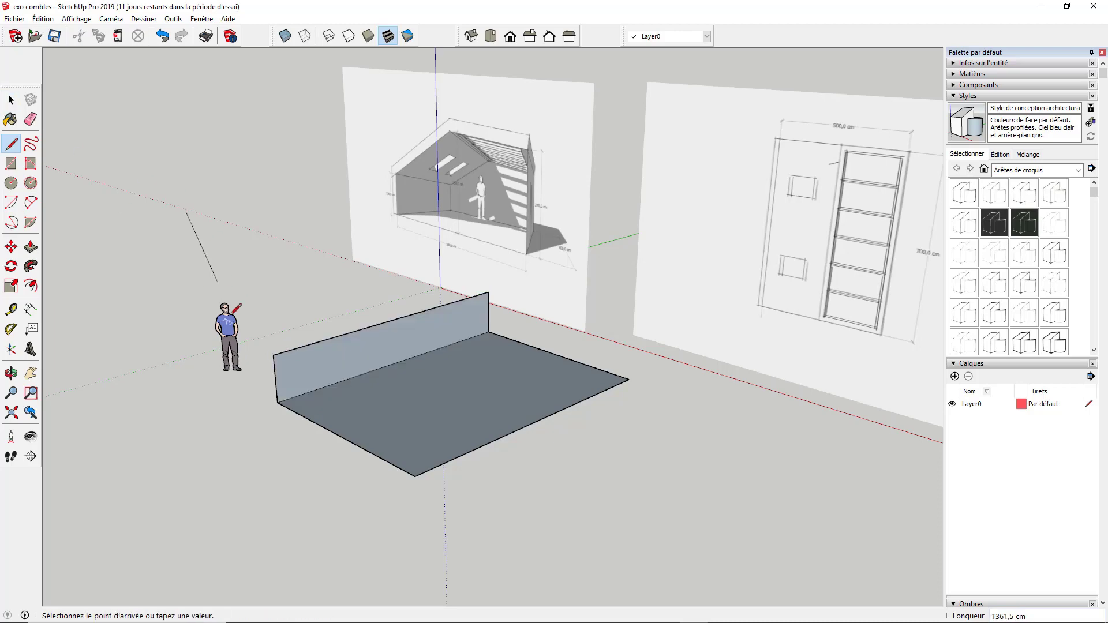
middle_drag(317, 380, 455, 302)
key(space)
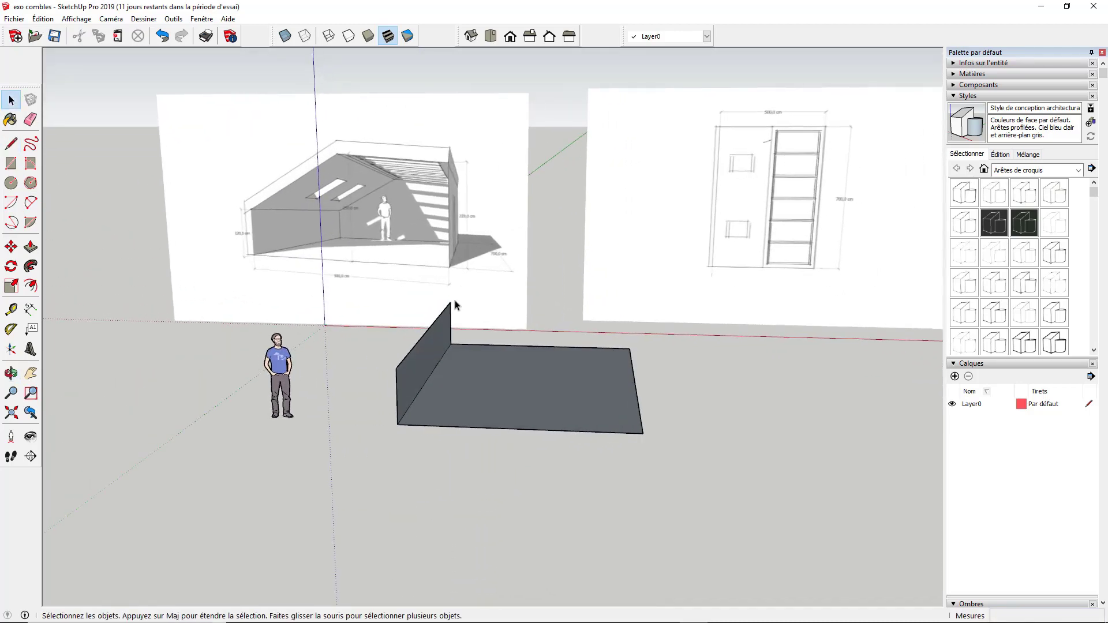
Draw a 220 cm vertical edge along the blue axis from the floor's back-right corner
scroll(456, 306, up, 2)
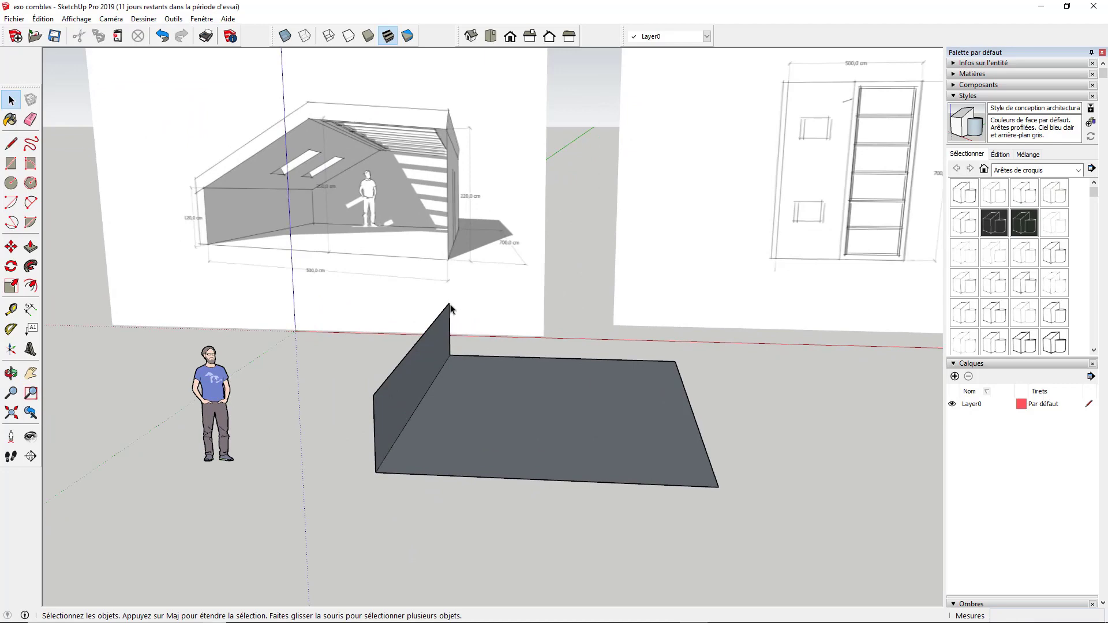
mouse_move(455, 364)
middle_down()
mouse_move(487, 361)
mouse_move(517, 263)
mouse_move(663, 317)
mouse_move(351, 307)
mouse_move(241, 343)
mouse_move(304, 334)
mouse_move(441, 351)
middle_up()
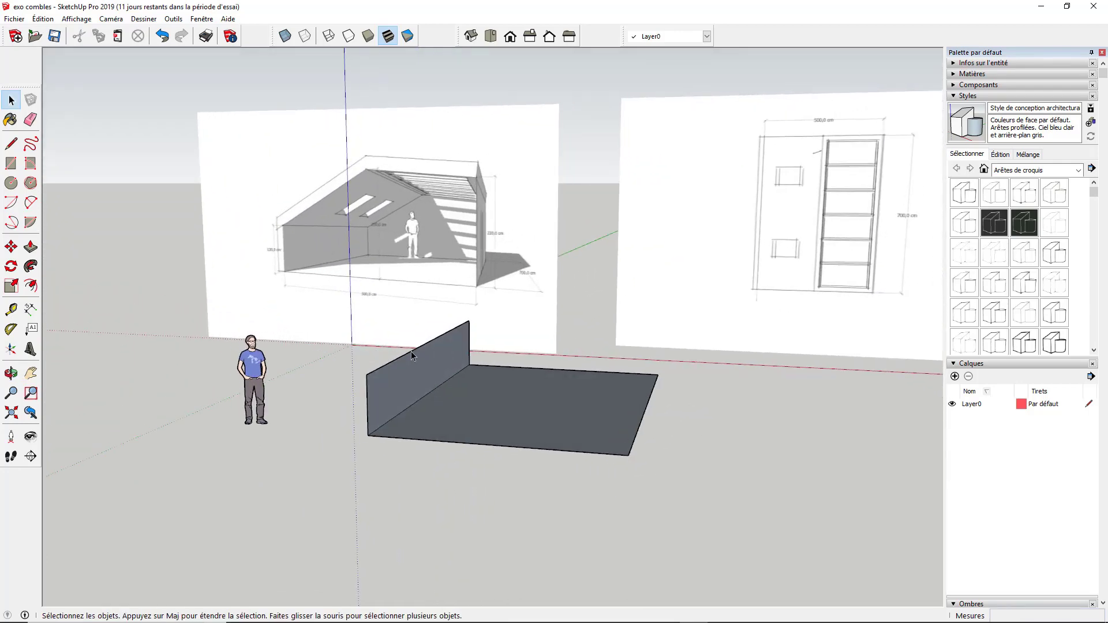
middle_drag(396, 235, 524, 264)
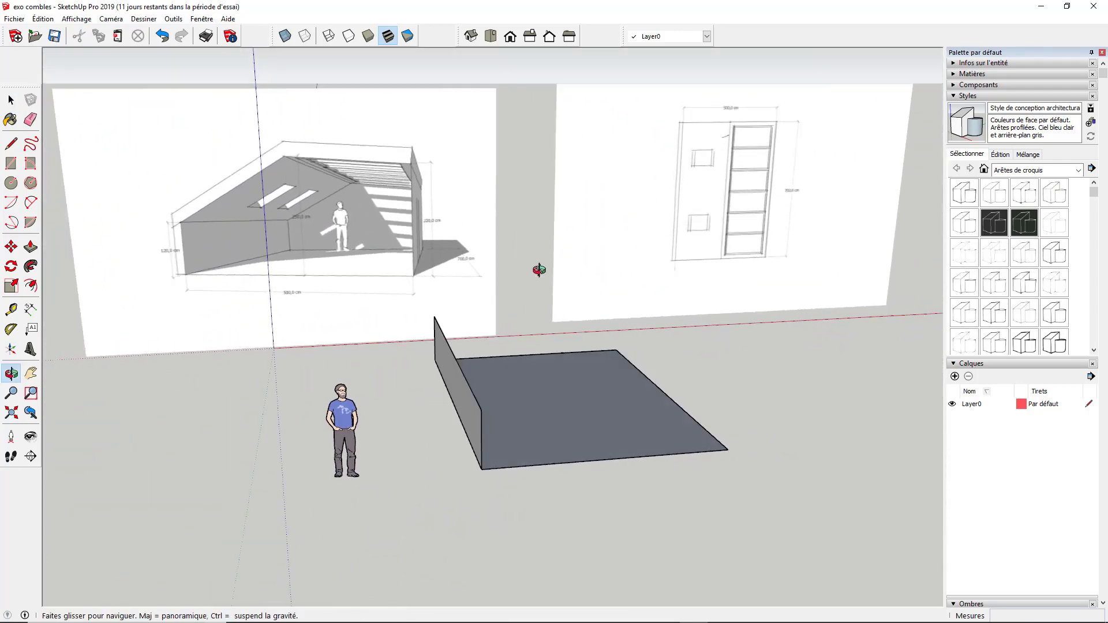
scroll(425, 226, up, 5)
scroll(420, 220, down, 8)
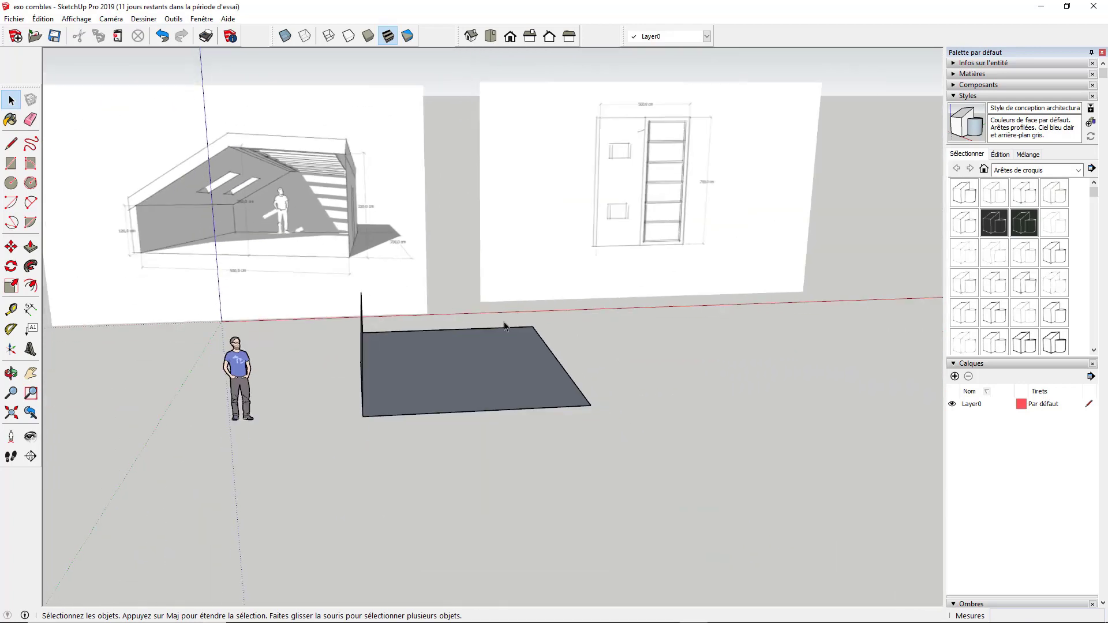
mouse_move(412, 206)
middle_down()
mouse_move(303, 400)
mouse_move(199, 350)
middle_up()
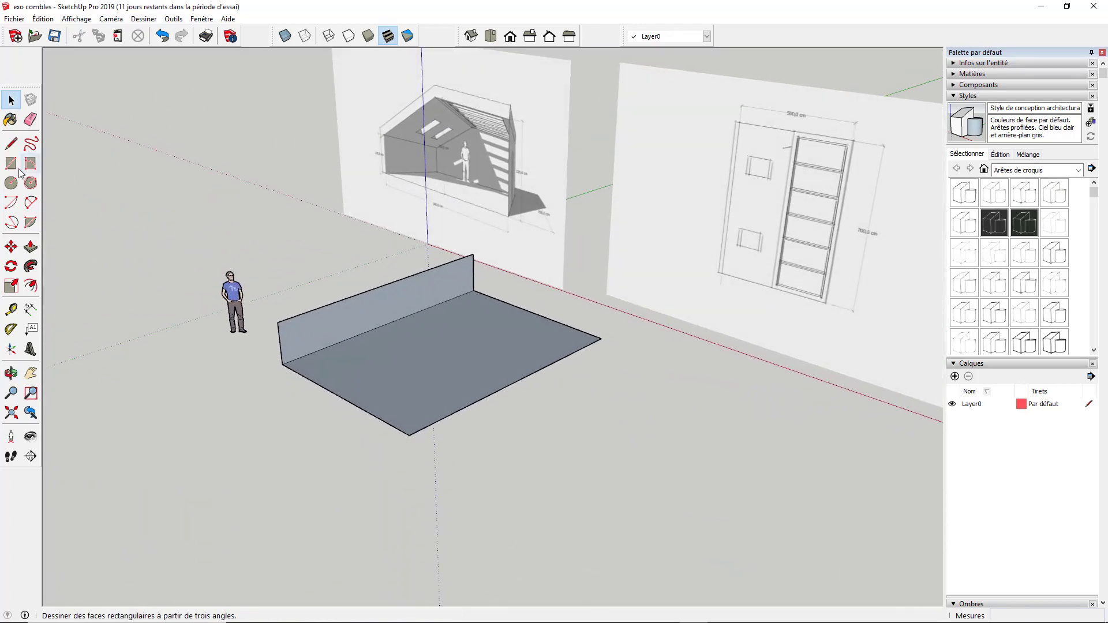
click(11, 143)
click(601, 339)
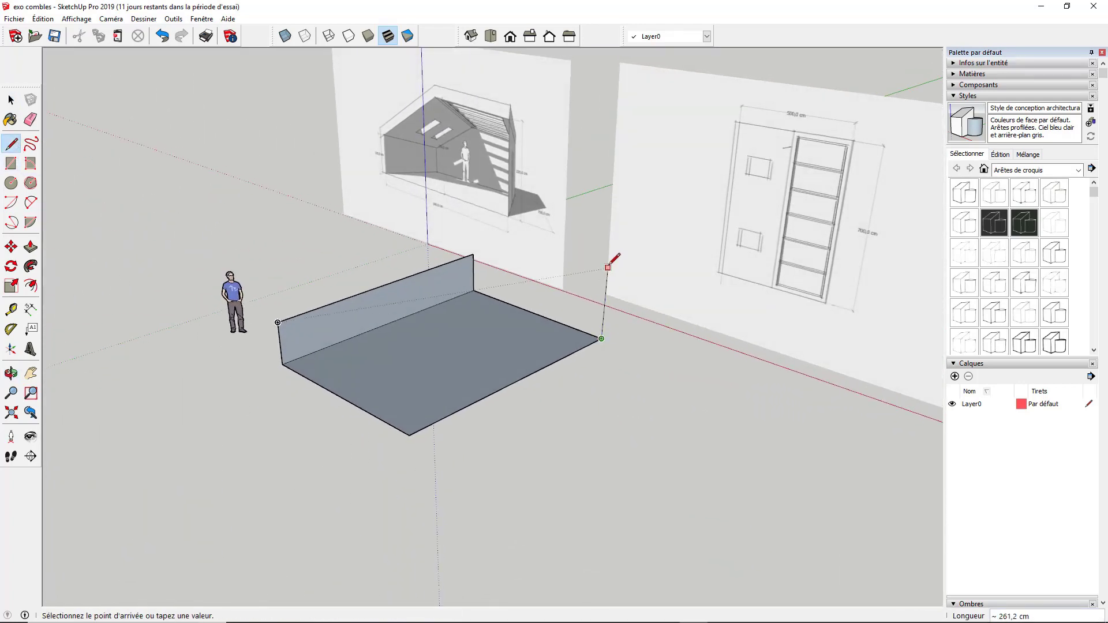
mouse_move(655, 298)
middle_down()
mouse_move(478, 250)
mouse_move(583, 228)
middle_up()
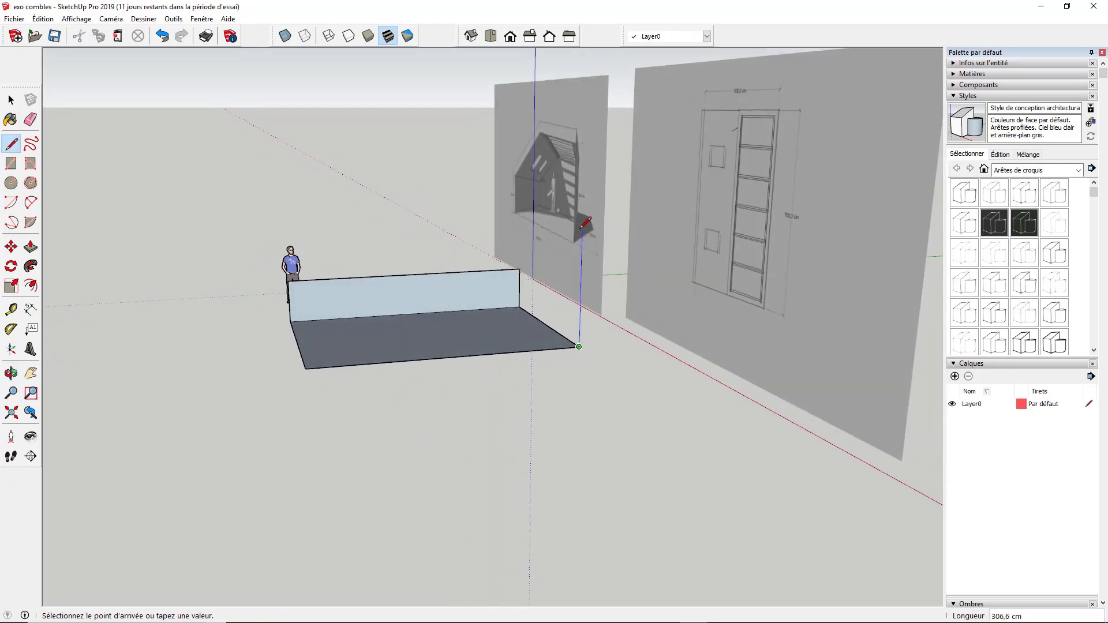
text(220)
key(Return)
key(space)
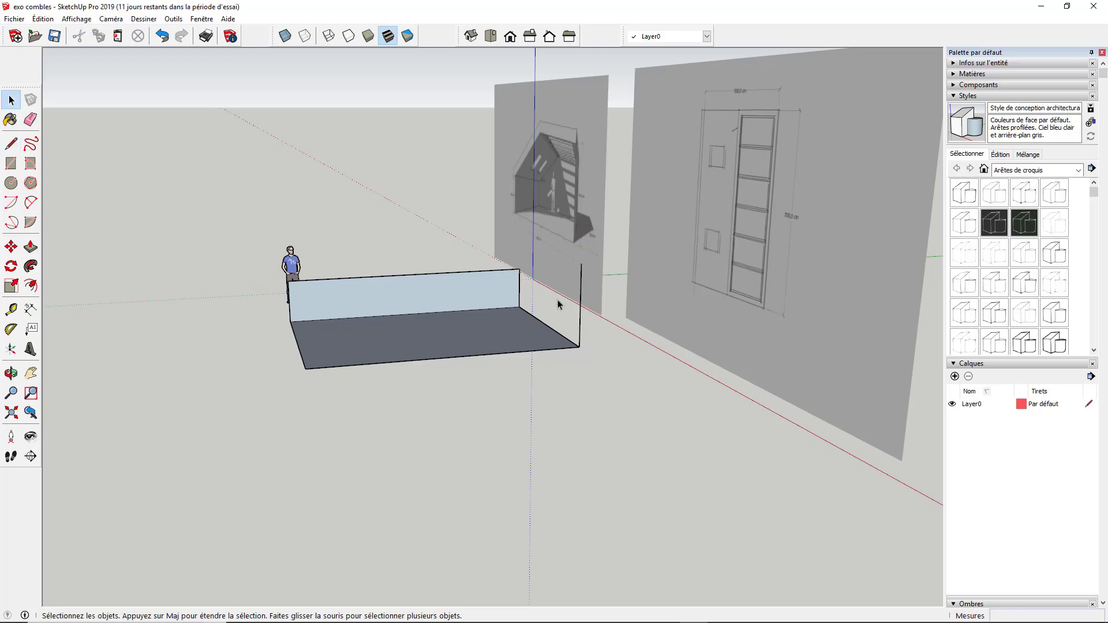
Draw a 220 cm vertical edge from the floor's front-right corner and join both tops to close the high side wall
middle_drag(448, 337, 361, 371)
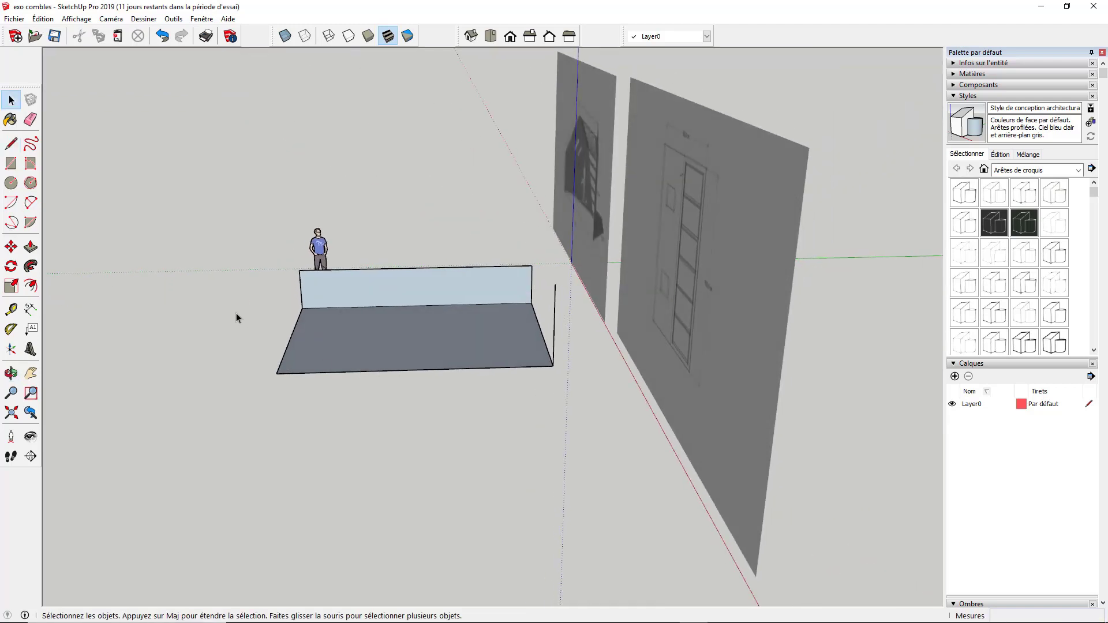
key(l)
click(276, 374)
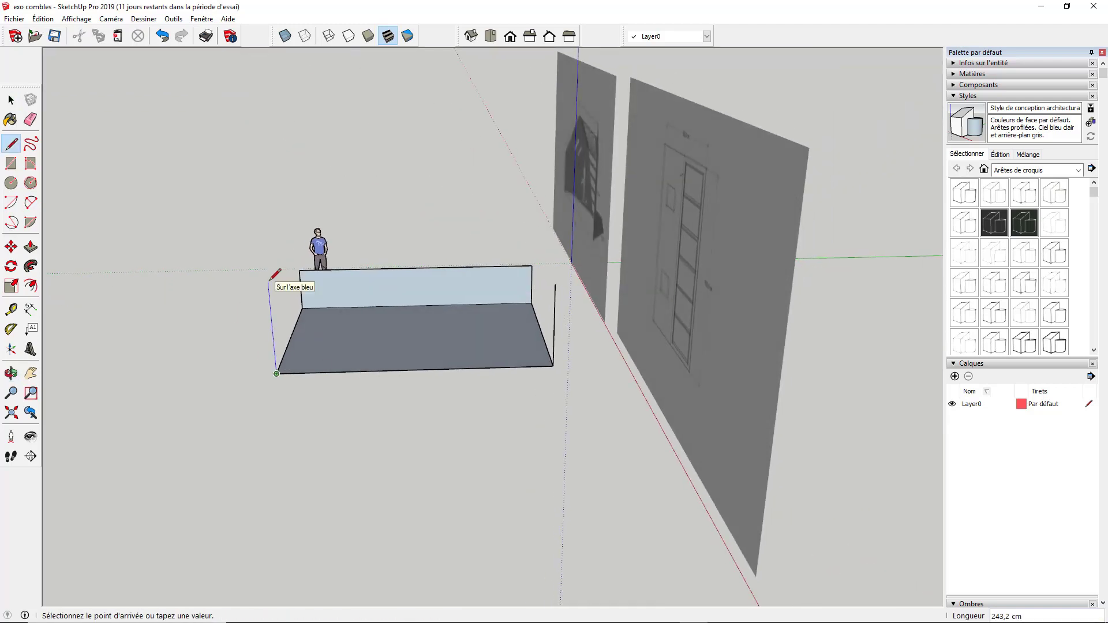
text(220)
key(Return)
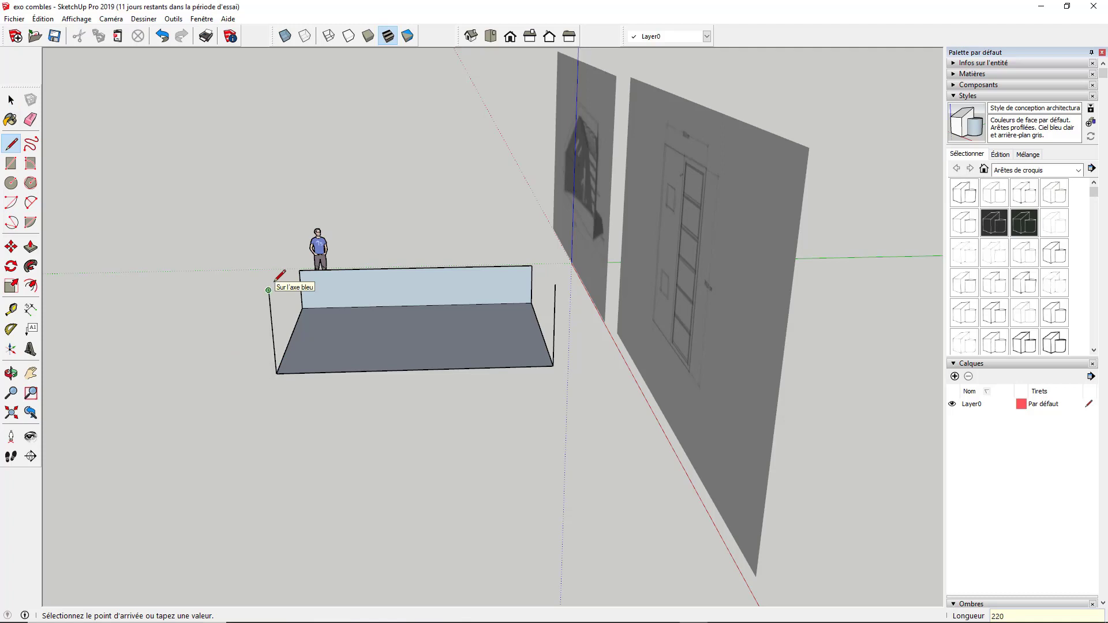
click(555, 284)
key(space)
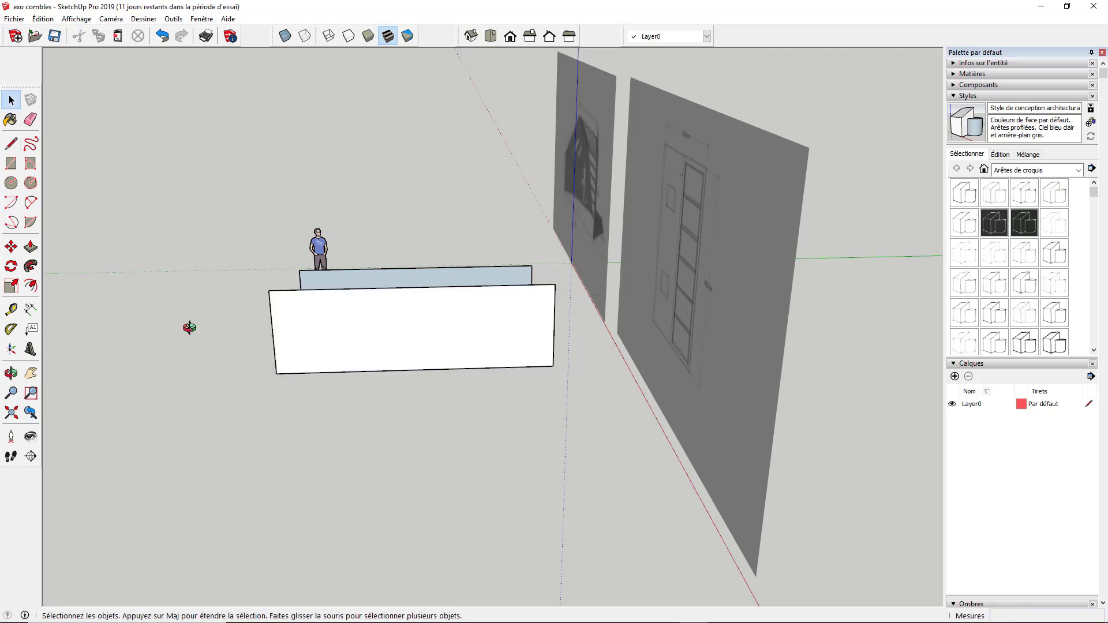
Examine the ridge height and roof shape on the perspective reference image and compare them with the floor and two side walls
middle_drag(185, 327, 618, 333)
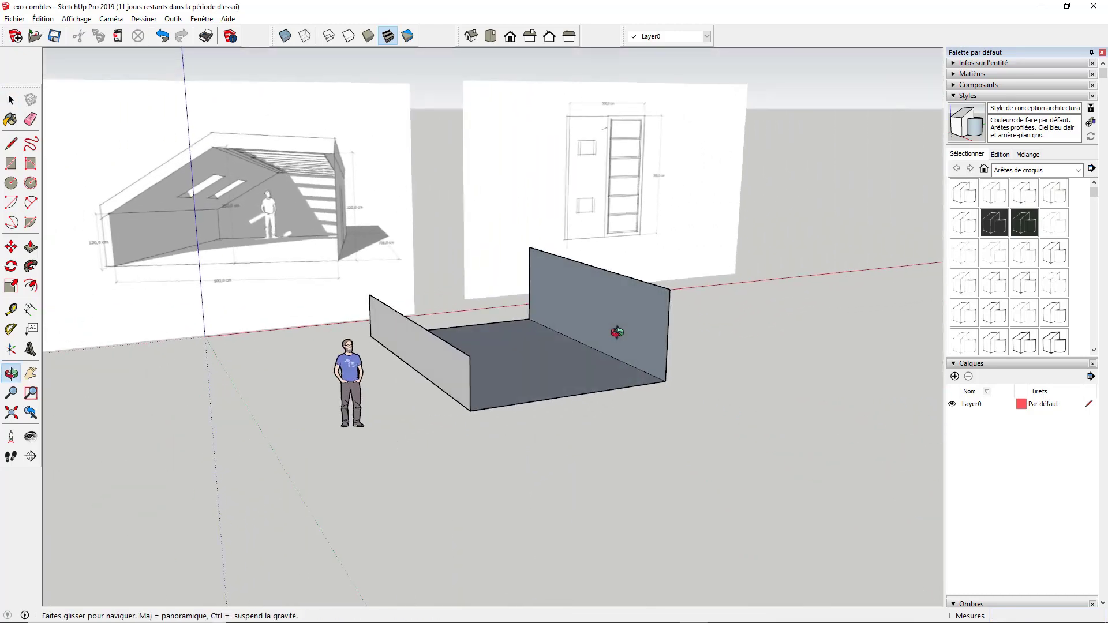
middle_drag(506, 376, 551, 345)
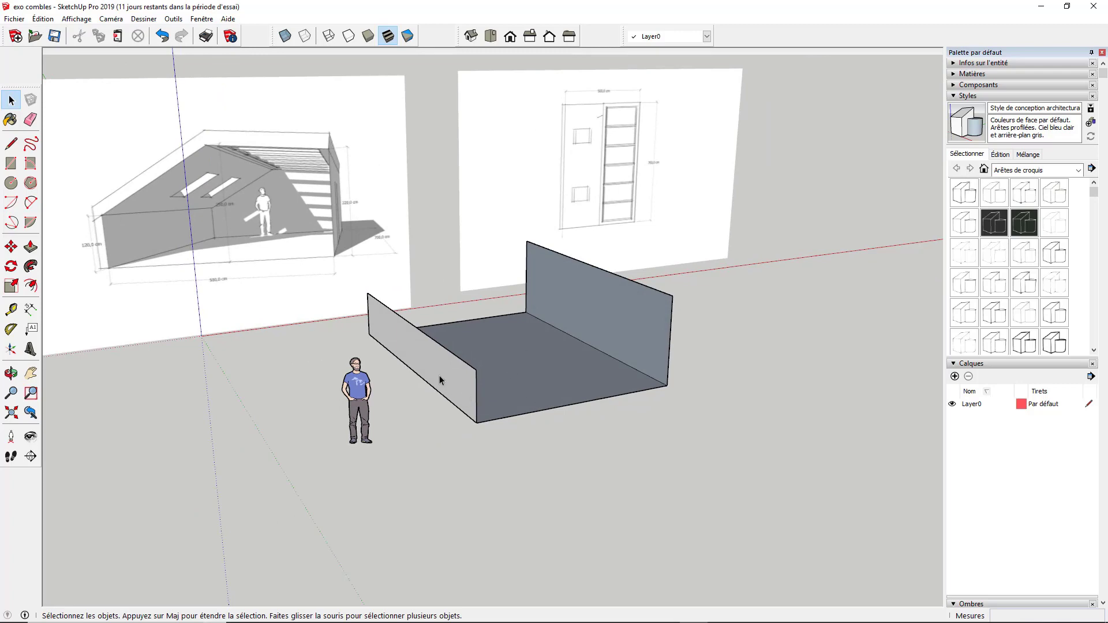
middle_drag(573, 308, 478, 312)
scroll(249, 133, up, 10)
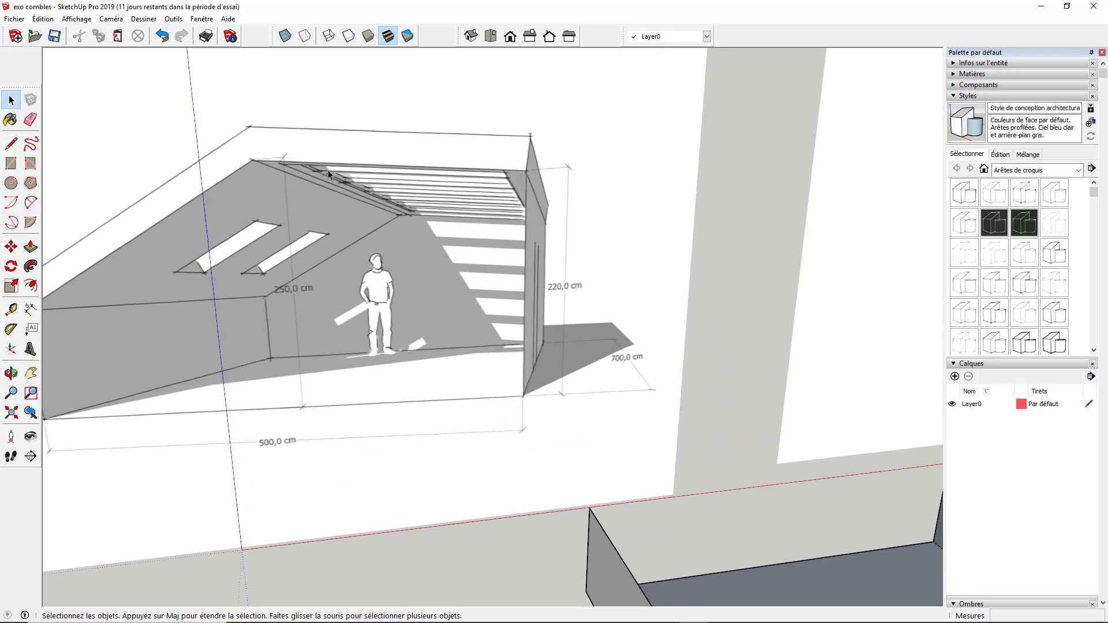
scroll(328, 172, down, 3)
middle_drag(310, 307, 361, 372)
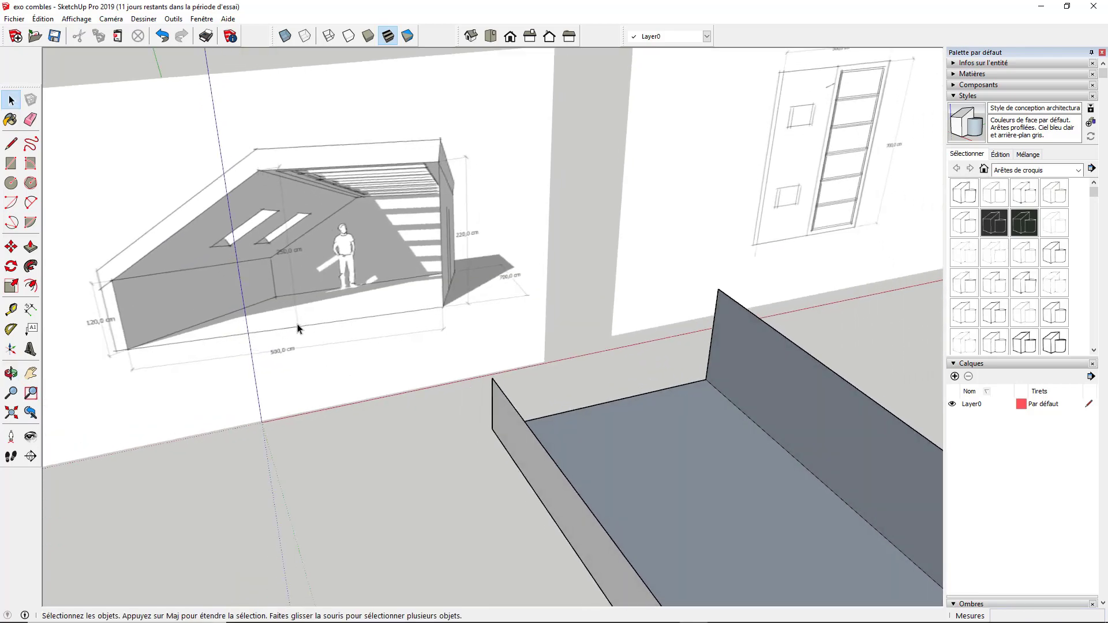
scroll(300, 324, down, 5)
middle_drag(376, 311, 231, 413)
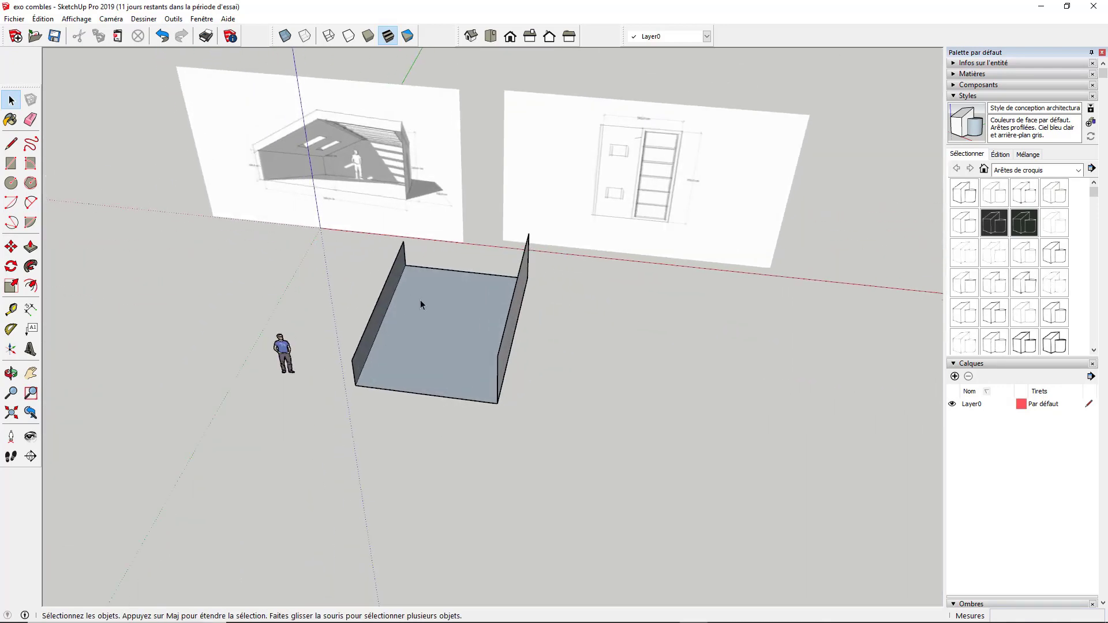
scroll(423, 299, up, 5)
middle_drag(425, 300, 485, 257)
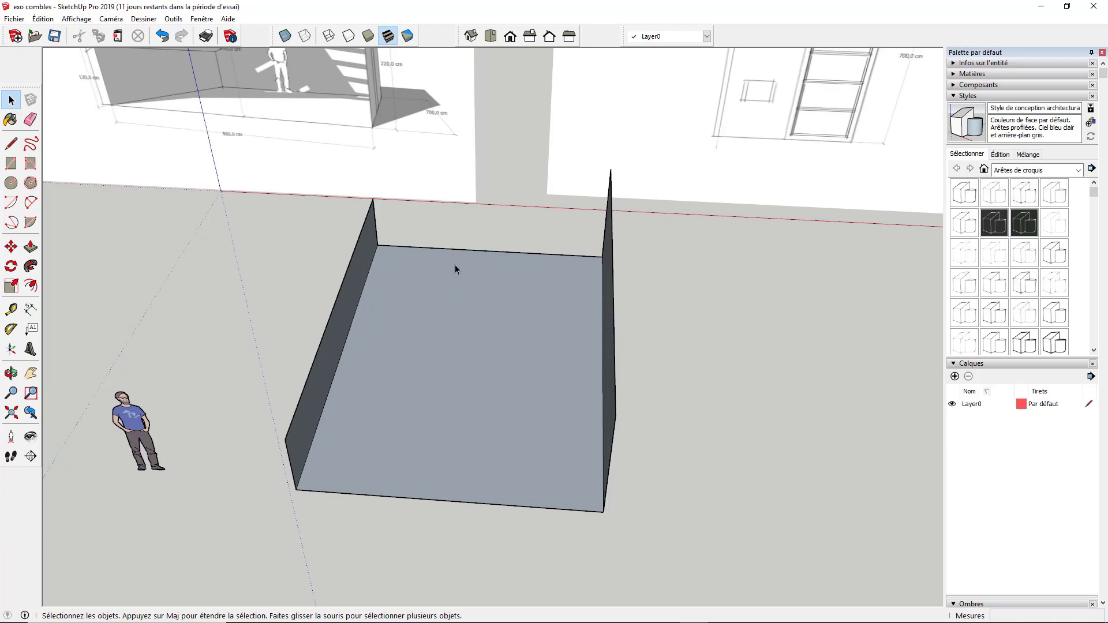
scroll(446, 303, down, 3)
middle_drag(439, 380, 351, 287)
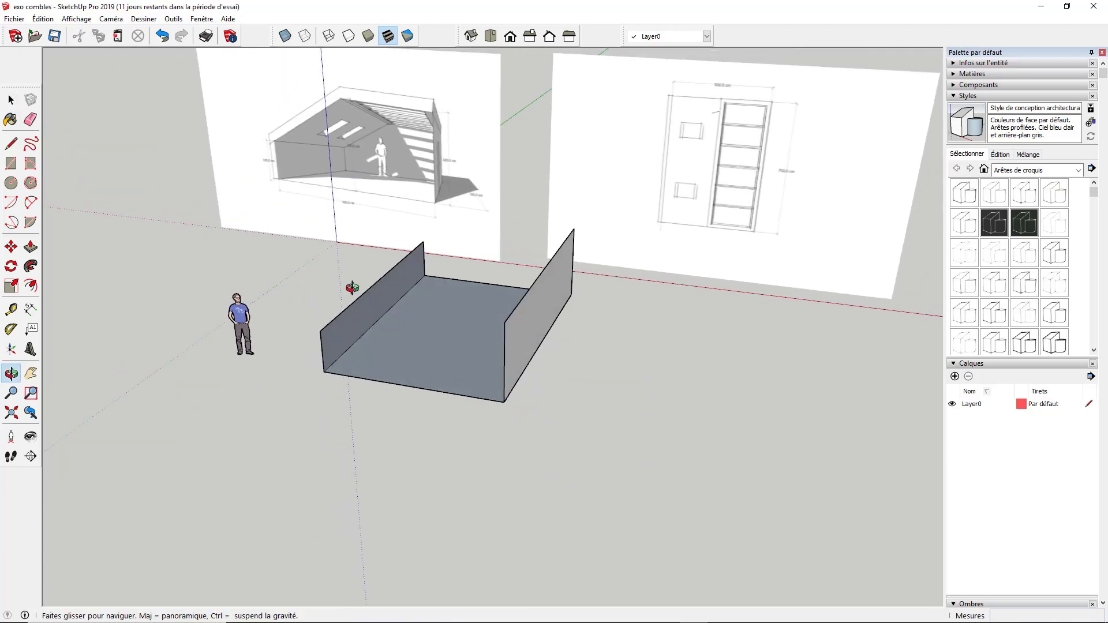
Draw a 260 cm vertical edge along the blue axis from the midpoint of the floor's front edge
click(11, 143)
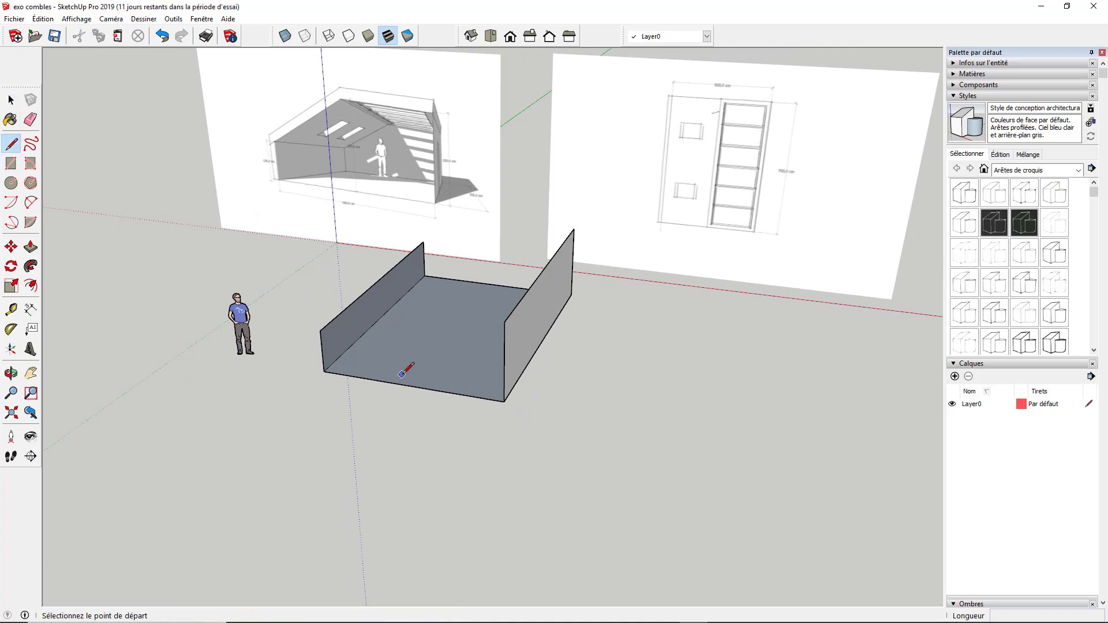
scroll(396, 372, up, 2)
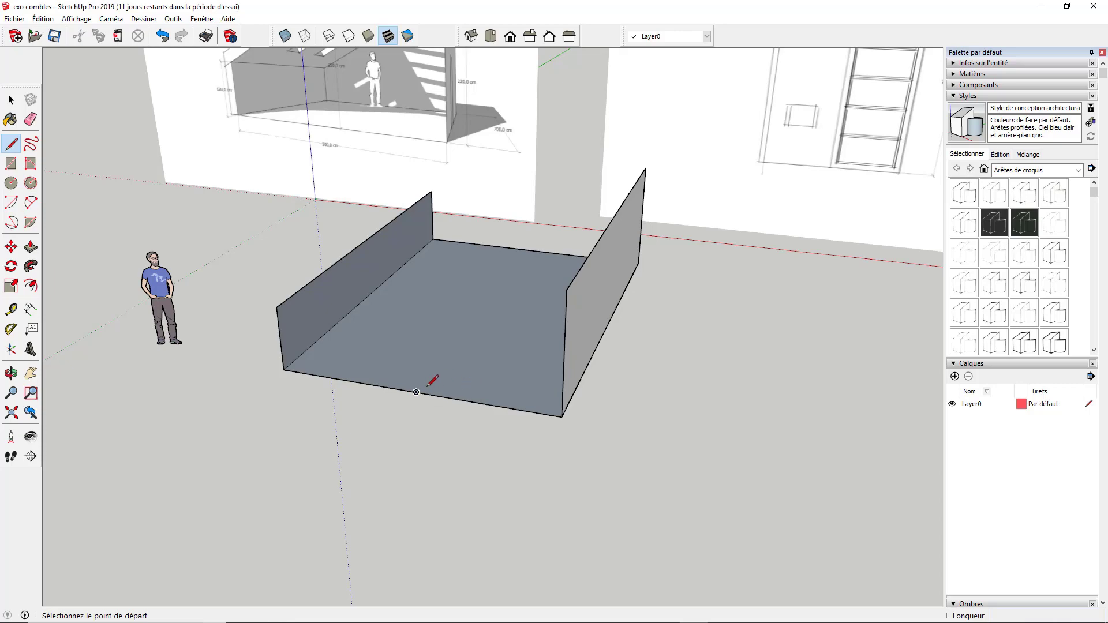
mouse_move(416, 383)
middle_down()
mouse_move(413, 315)
mouse_move(388, 258)
mouse_move(504, 245)
mouse_move(549, 252)
mouse_move(487, 284)
mouse_move(490, 320)
middle_up()
click(490, 321)
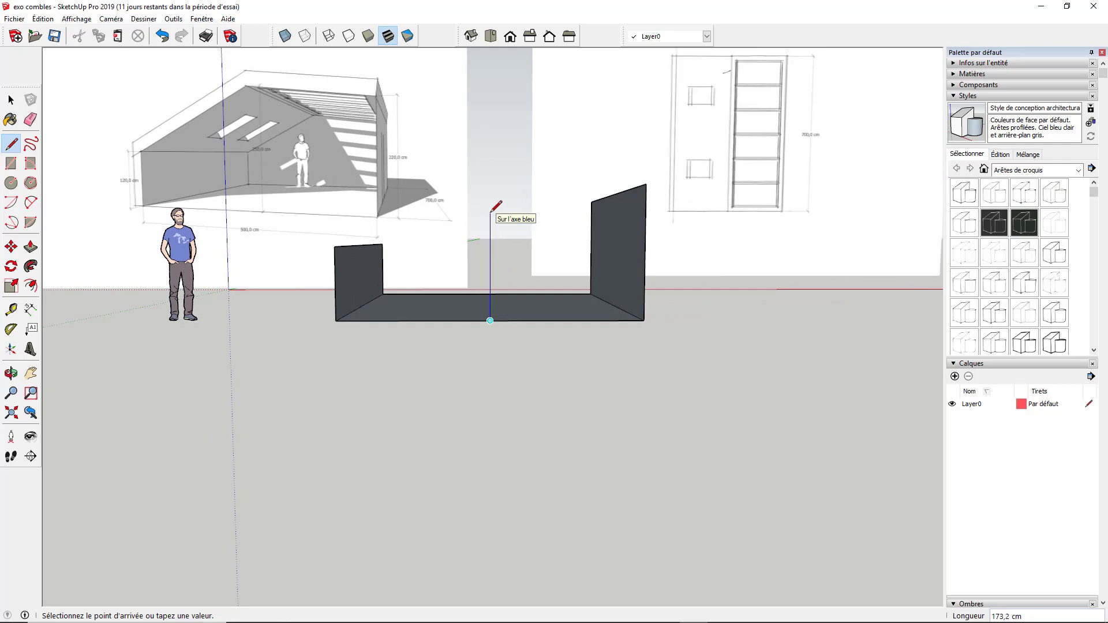
text(260)
key(Return)
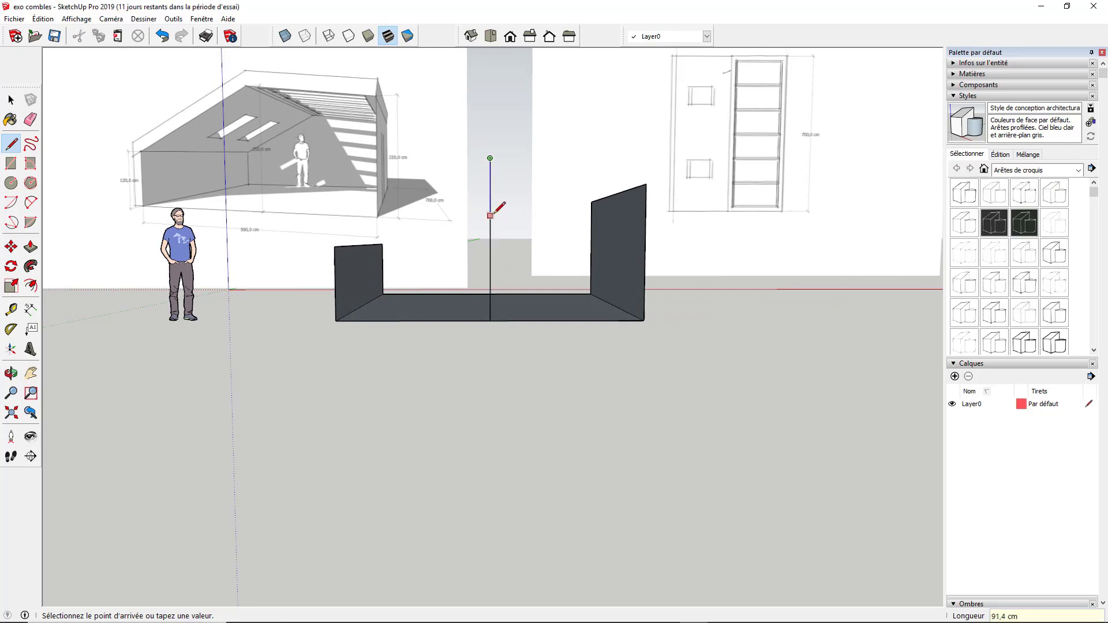
Join the top of the front ridge edge to the front top corners of both side walls to form the front gable
click(646, 184)
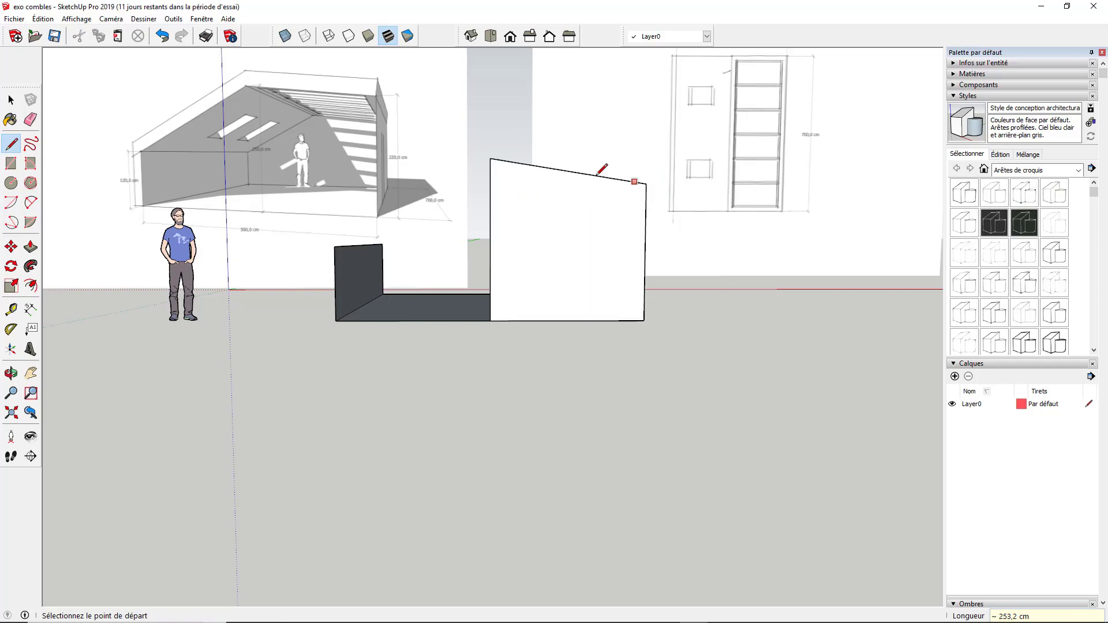
click(490, 159)
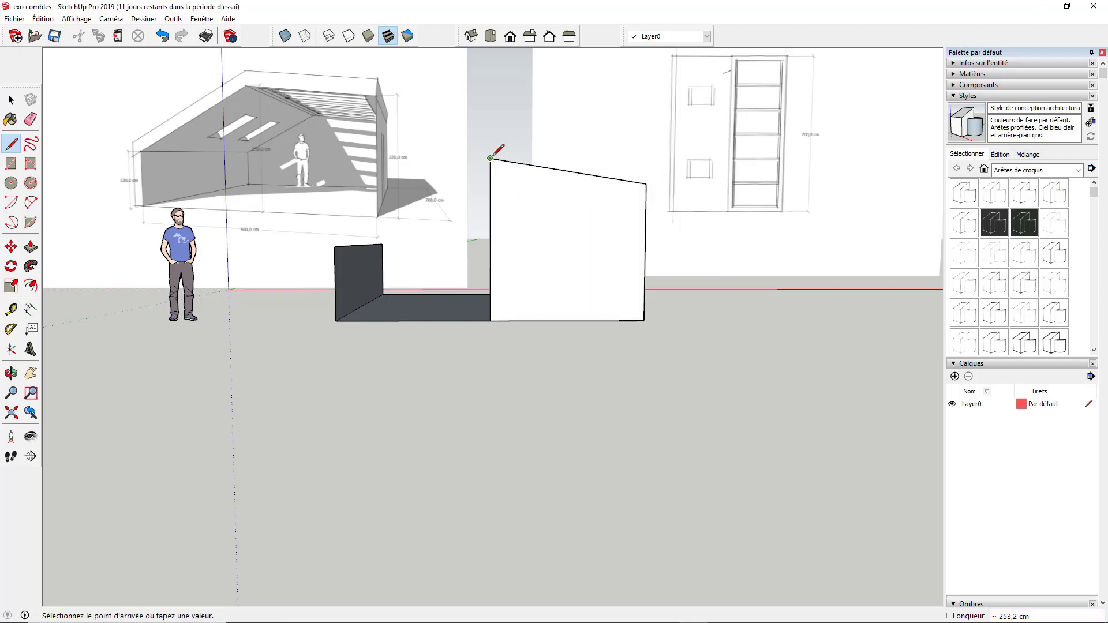
click(335, 247)
middle_drag(527, 243, 335, 336)
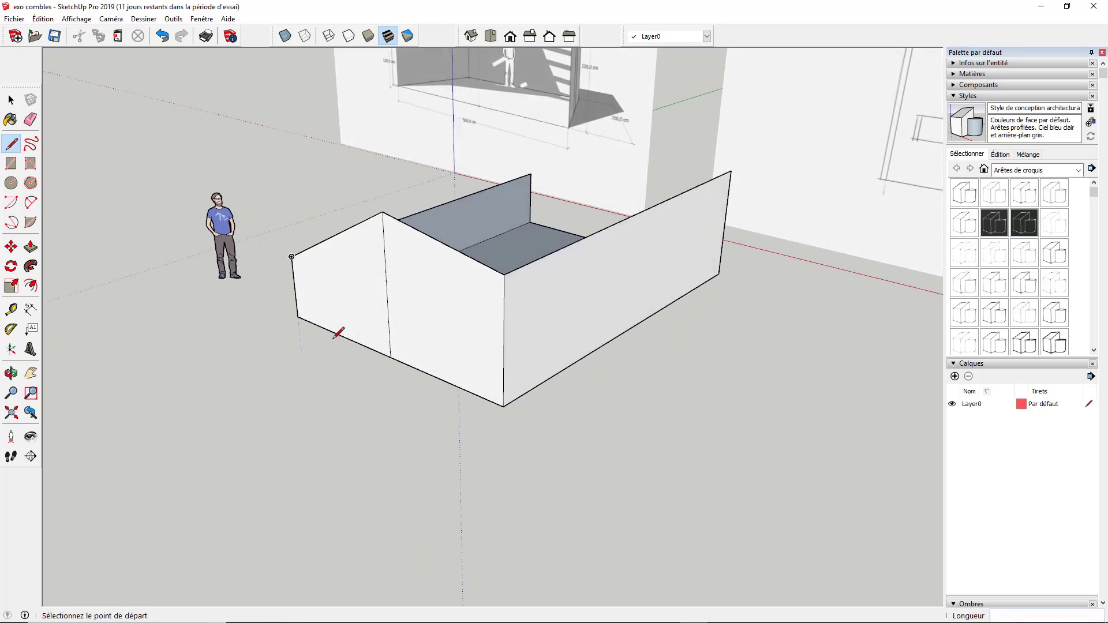
Erase the vertical edge dividing the front gable and delete the gable face, keeping its outline
key(e)
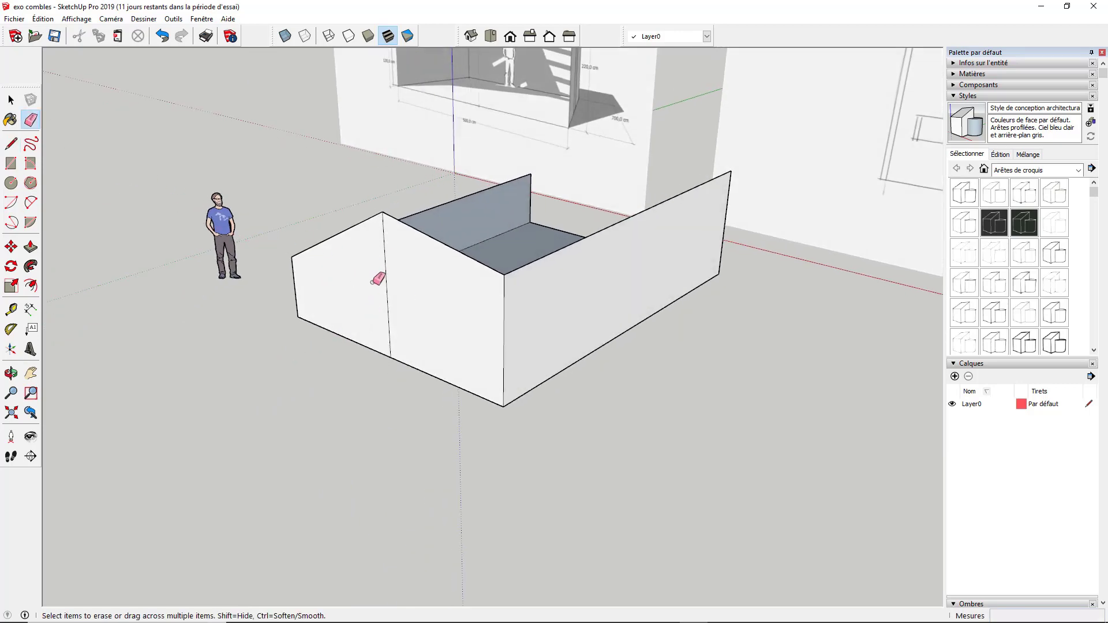
click(394, 285)
mouse_move(511, 284)
middle_down()
mouse_move(443, 328)
mouse_move(109, 337)
mouse_move(50, 326)
mouse_move(316, 366)
mouse_move(643, 318)
mouse_move(693, 294)
mouse_move(688, 262)
mouse_move(623, 207)
mouse_move(455, 234)
middle_up()
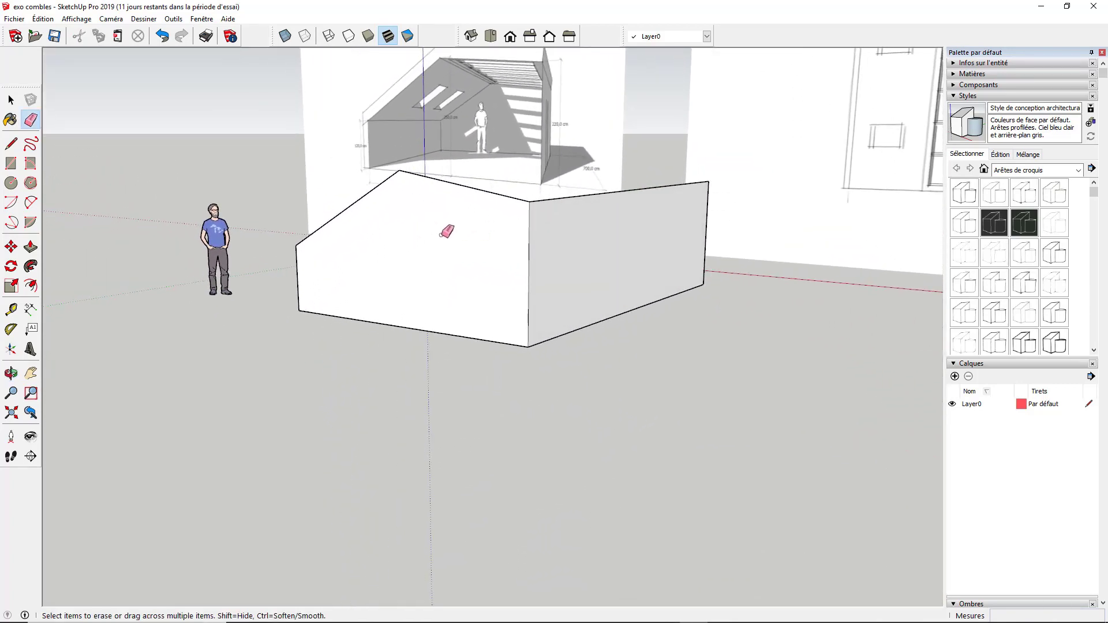
key(space)
click(403, 233)
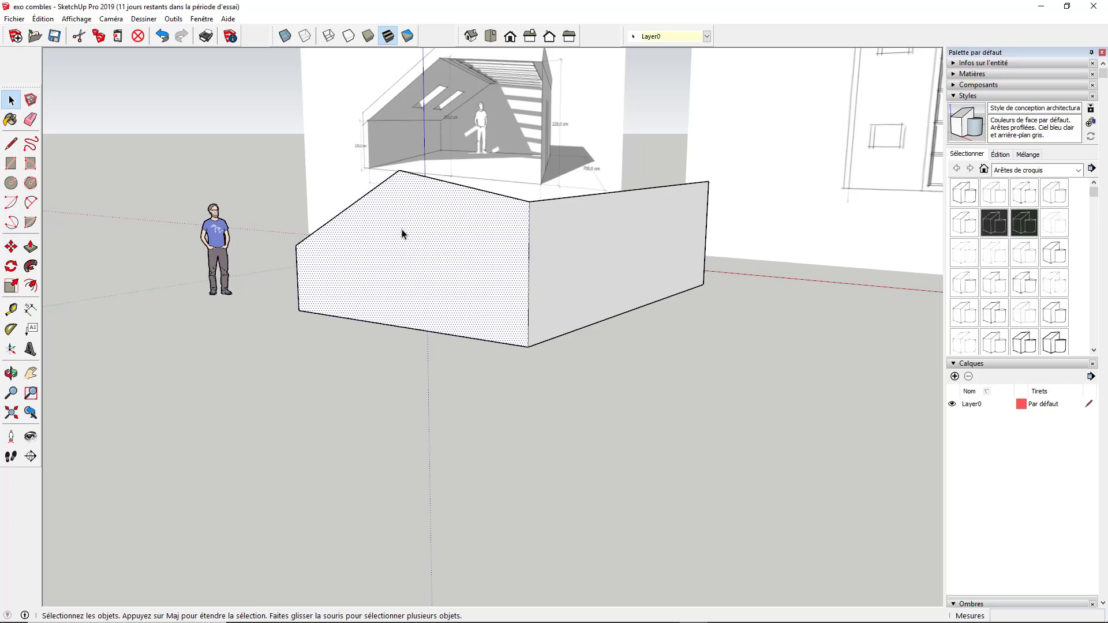
key(Delete)
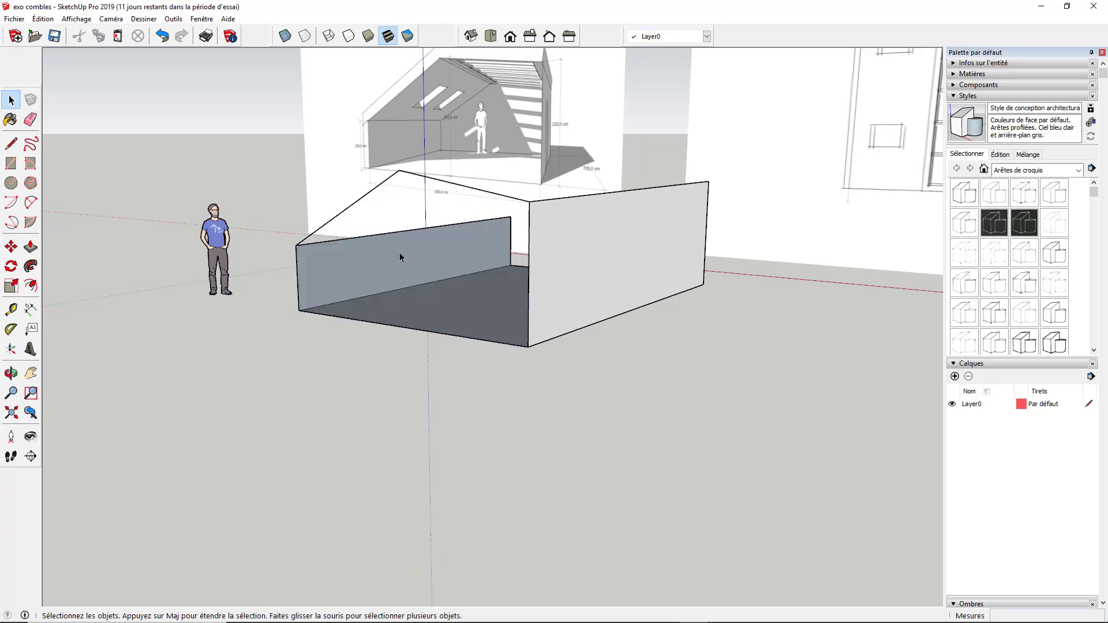
Draw a vertical edge up to ridge height from the midpoint of the floor's back edge
middle_drag(403, 257, 515, 314)
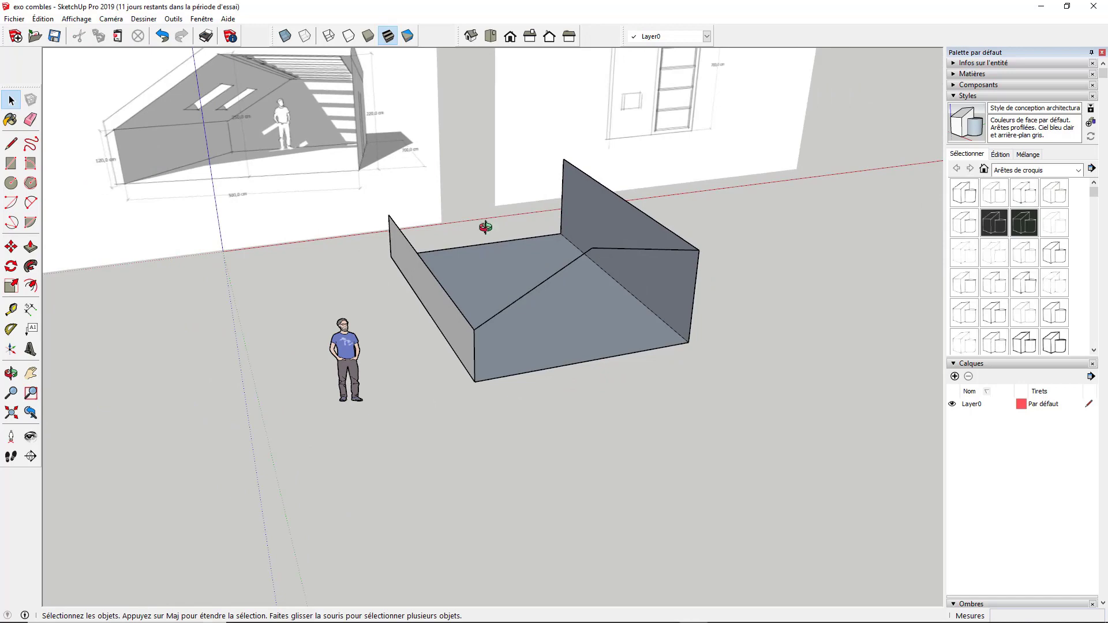
middle_drag(485, 227, 314, 290)
click(11, 143)
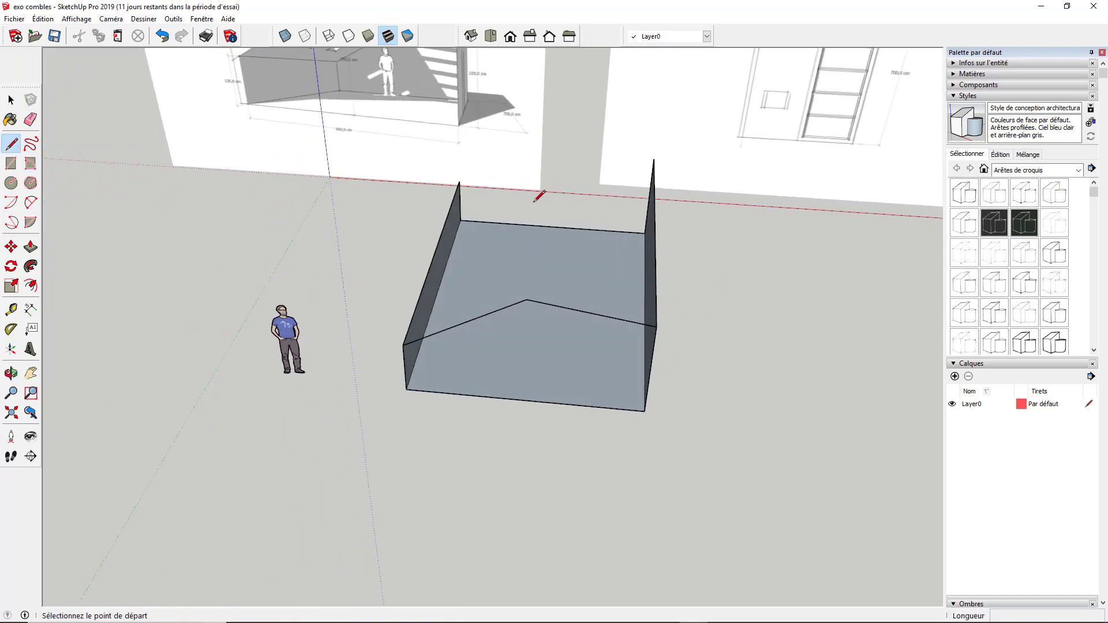
click(551, 226)
middle_drag(553, 228, 552, 132)
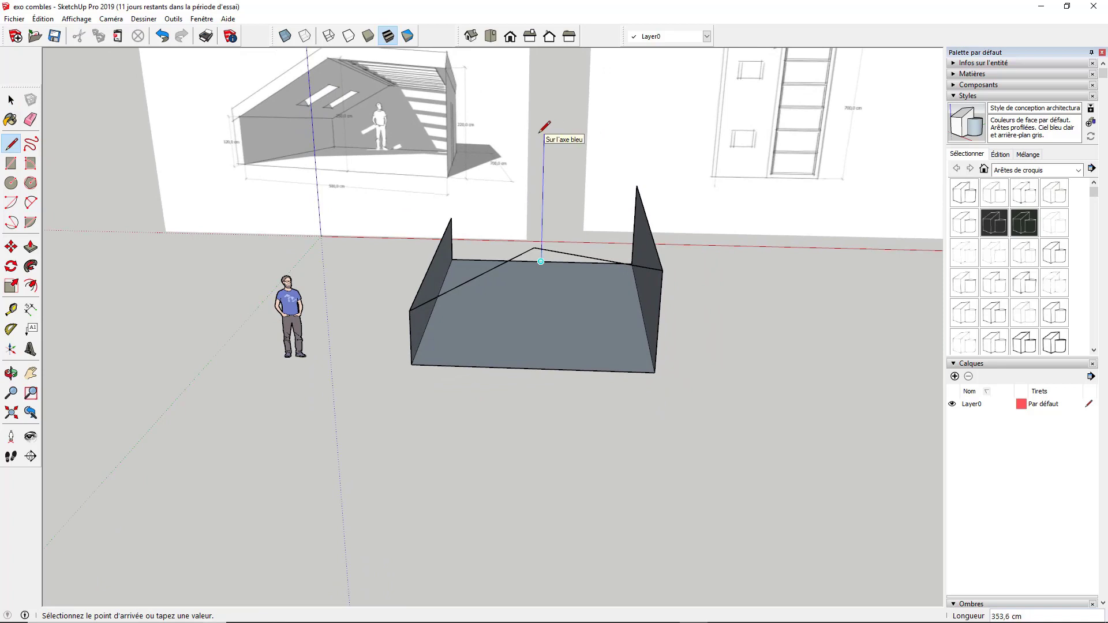
key(Return)
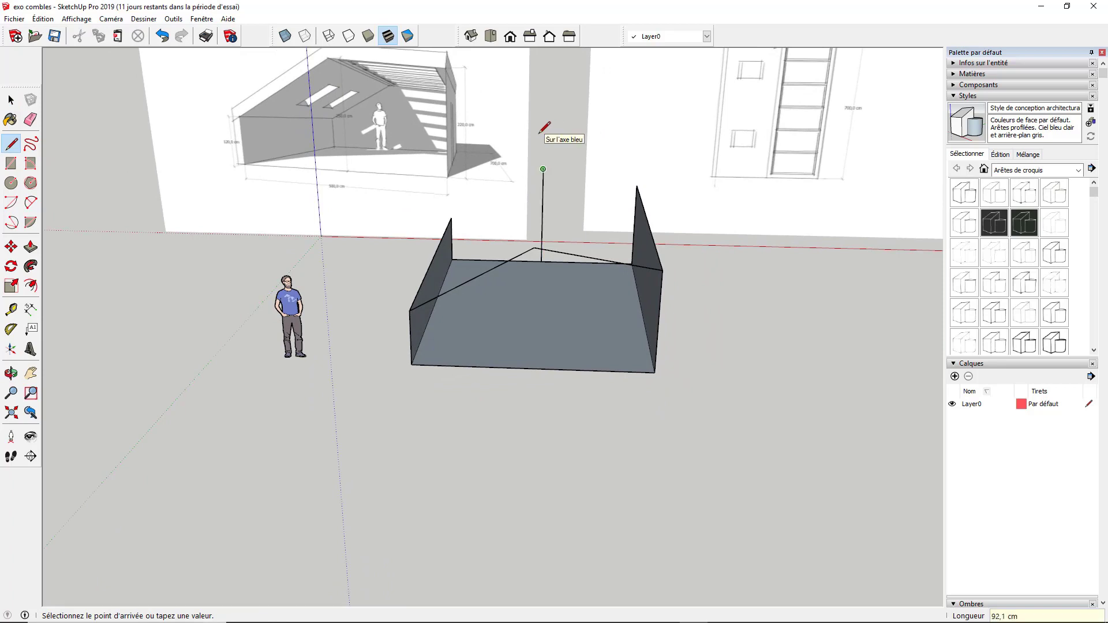
Join the back ridge point to both side walls' back top corners and erase the dividing vertical edge to form one gable face
click(450, 218)
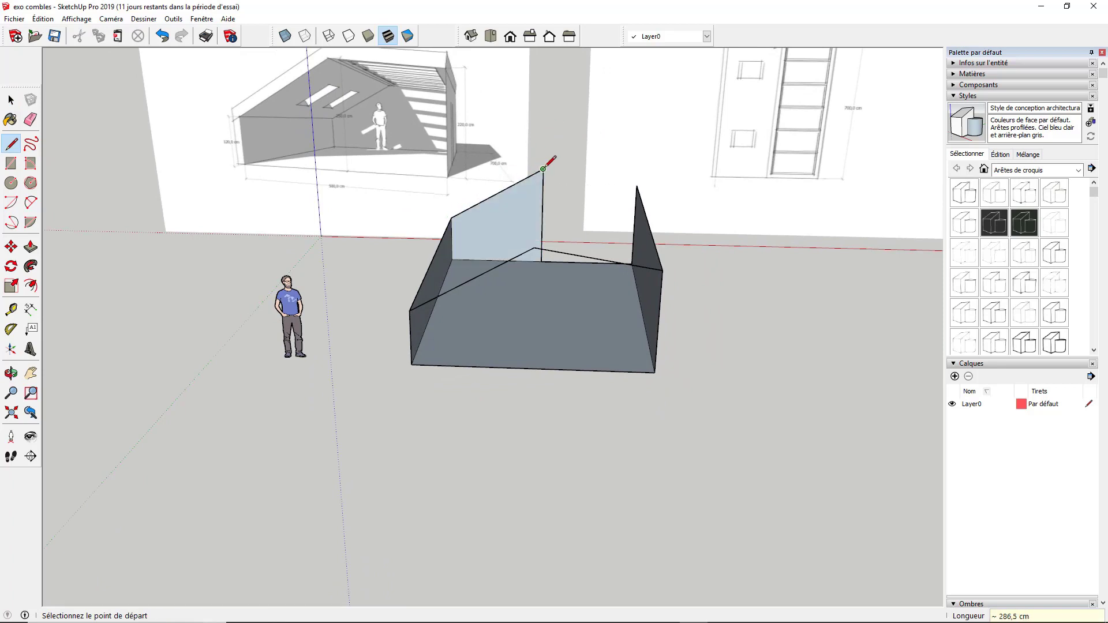
click(543, 169)
click(637, 186)
middle_drag(602, 221, 618, 253)
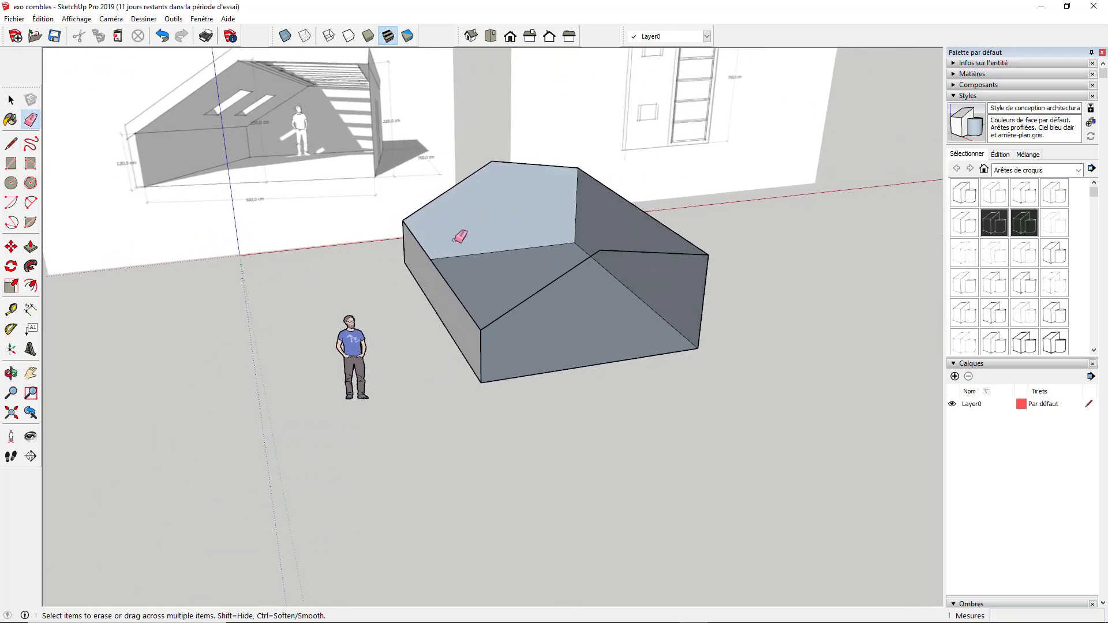
Examine the back gable face and the open front of the attic from several angles
key(space)
click(494, 215)
middle_drag(493, 218, 376, 228)
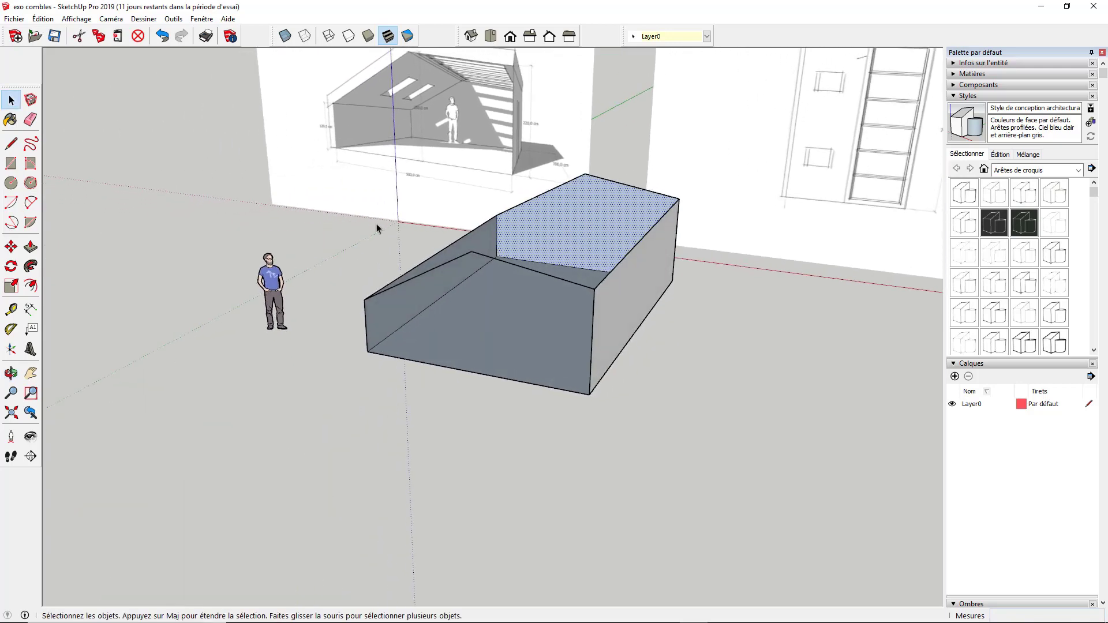
middle_drag(526, 232, 705, 329)
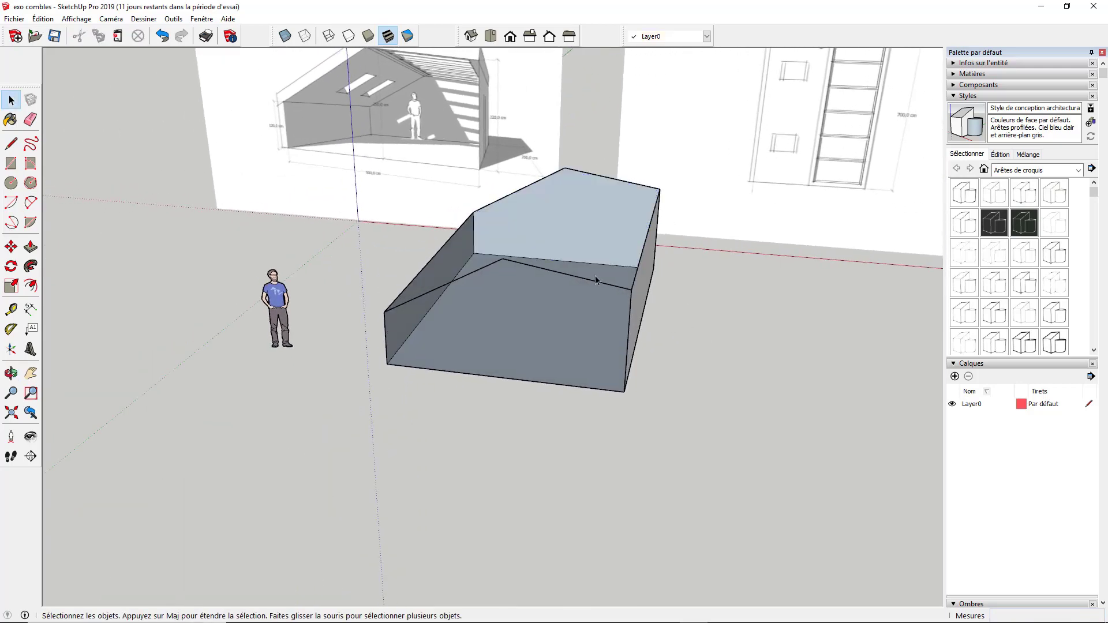
middle_drag(596, 280, 563, 220)
scroll(563, 219, up, 4)
scroll(563, 238, down, 4)
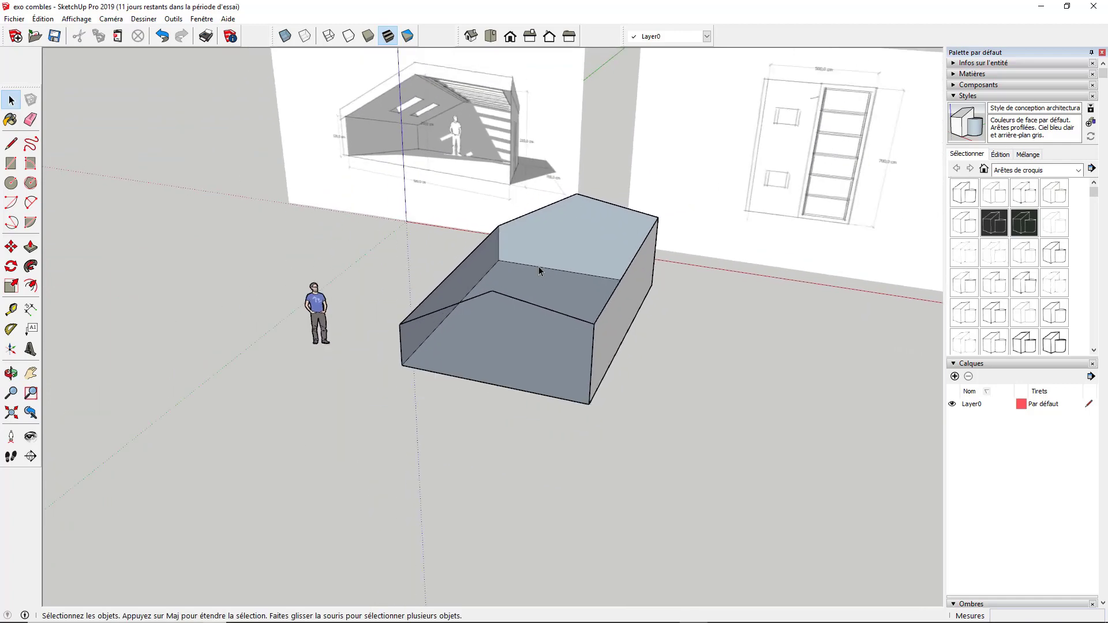
mouse_move(539, 269)
middle_down()
mouse_move(587, 253)
mouse_move(572, 225)
mouse_move(504, 283)
mouse_move(497, 277)
middle_up()
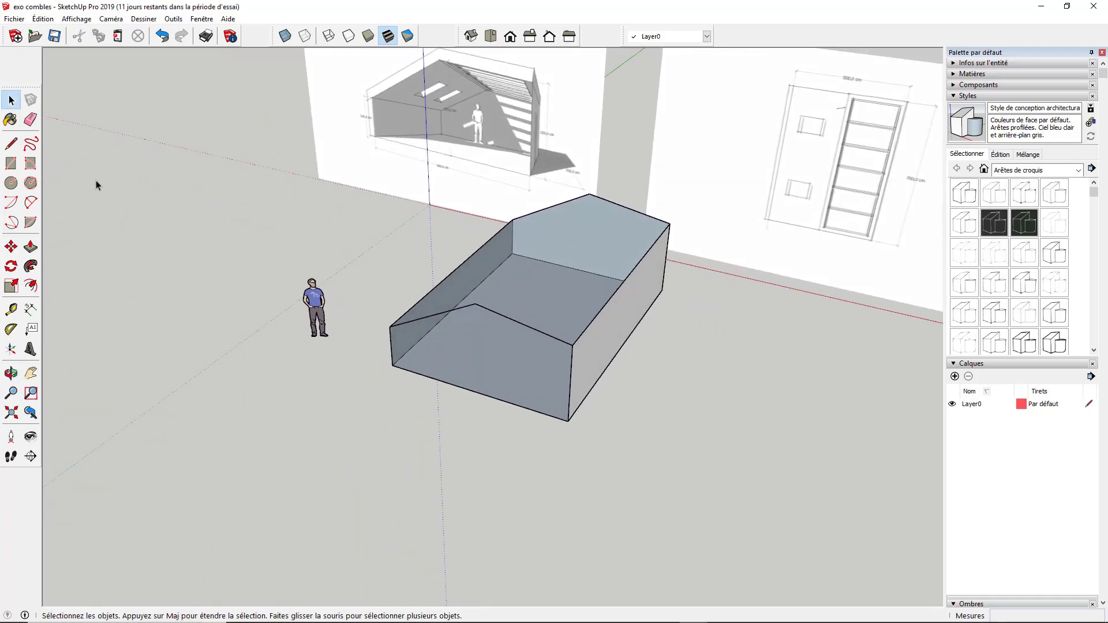
Draw the ridge line from the back gable's peak to the front gable's peak to close both roof slopes
click(11, 143)
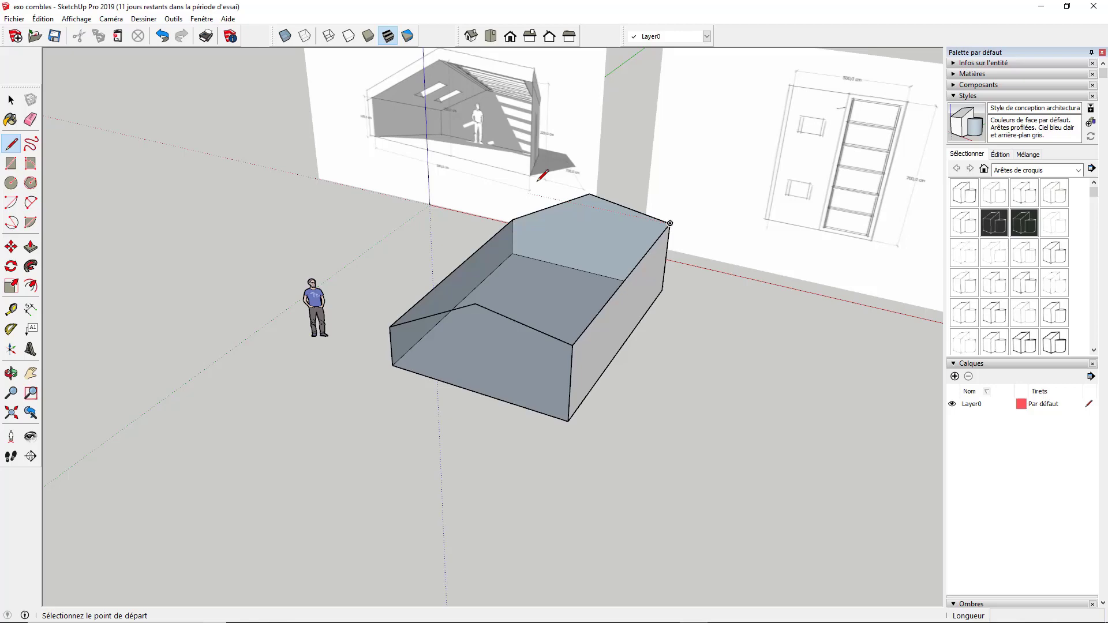
click(590, 194)
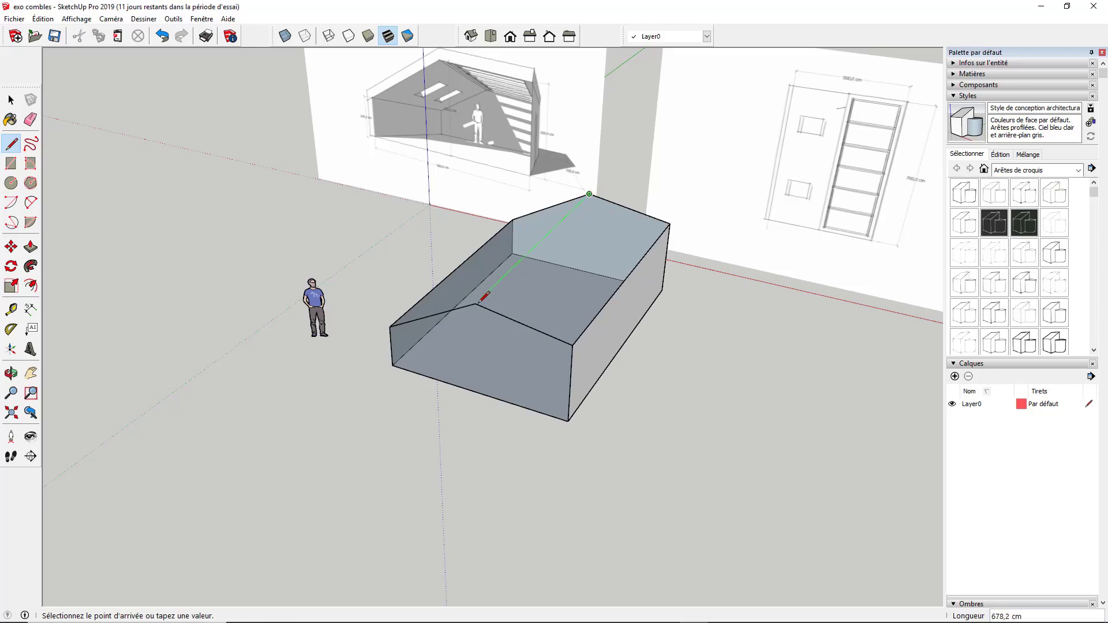
click(478, 303)
Examine the attic's interior and roof slopes and compare the volume with the perspective reference image
middle_drag(494, 313, 478, 239)
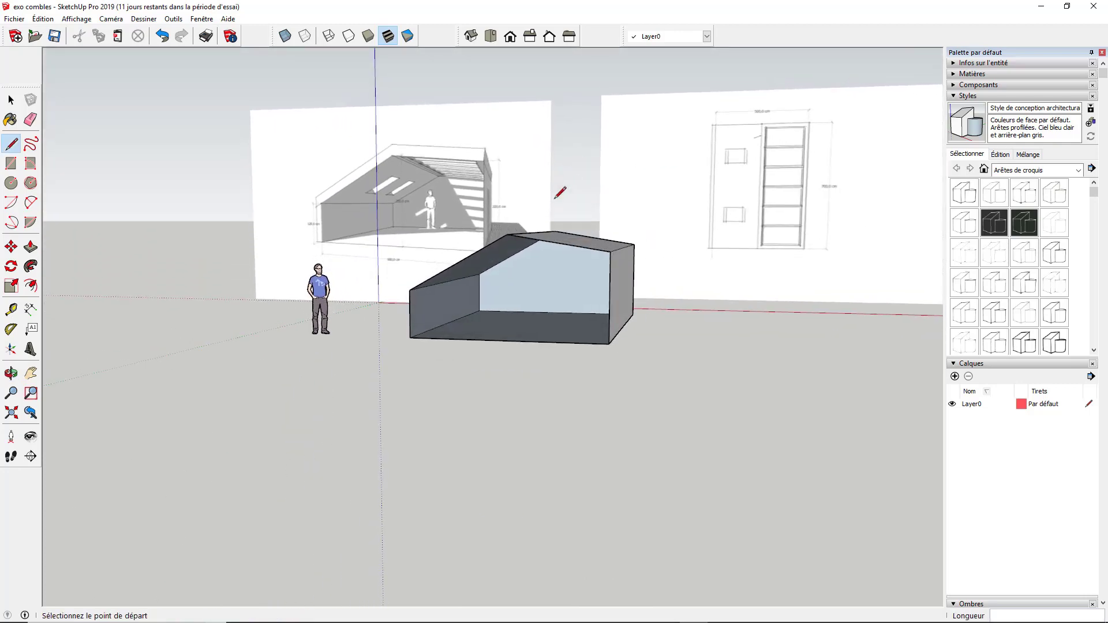
scroll(475, 244, up, 2)
middle_drag(369, 209, 546, 295)
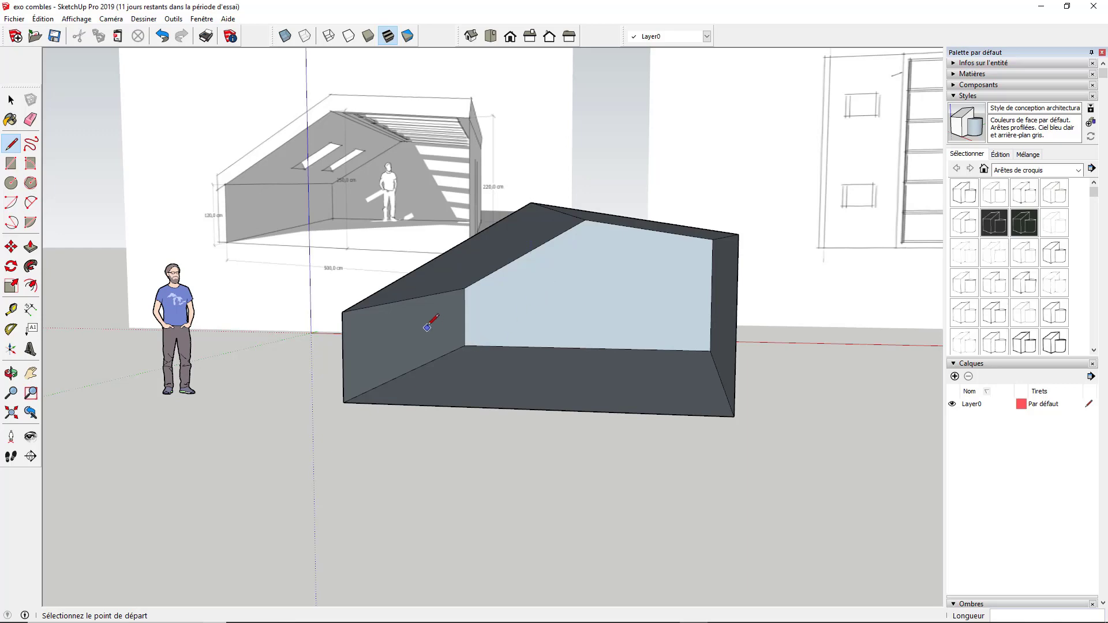
mouse_move(433, 321)
middle_down()
mouse_move(502, 310)
mouse_move(525, 323)
mouse_move(458, 284)
mouse_move(390, 297)
middle_up()
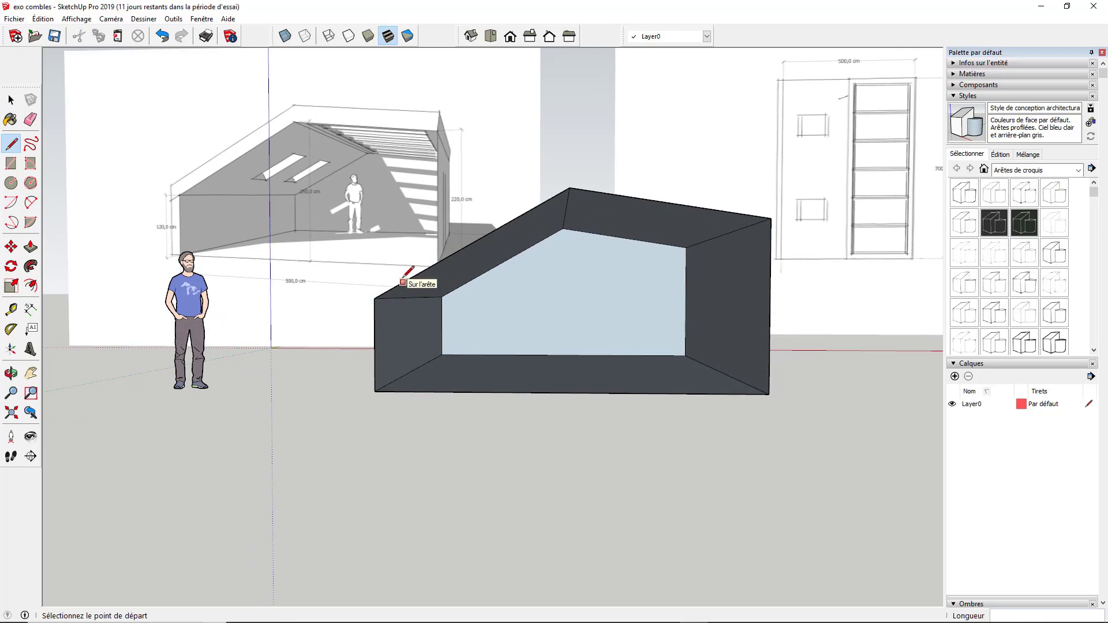
middle_drag(520, 349, 579, 337)
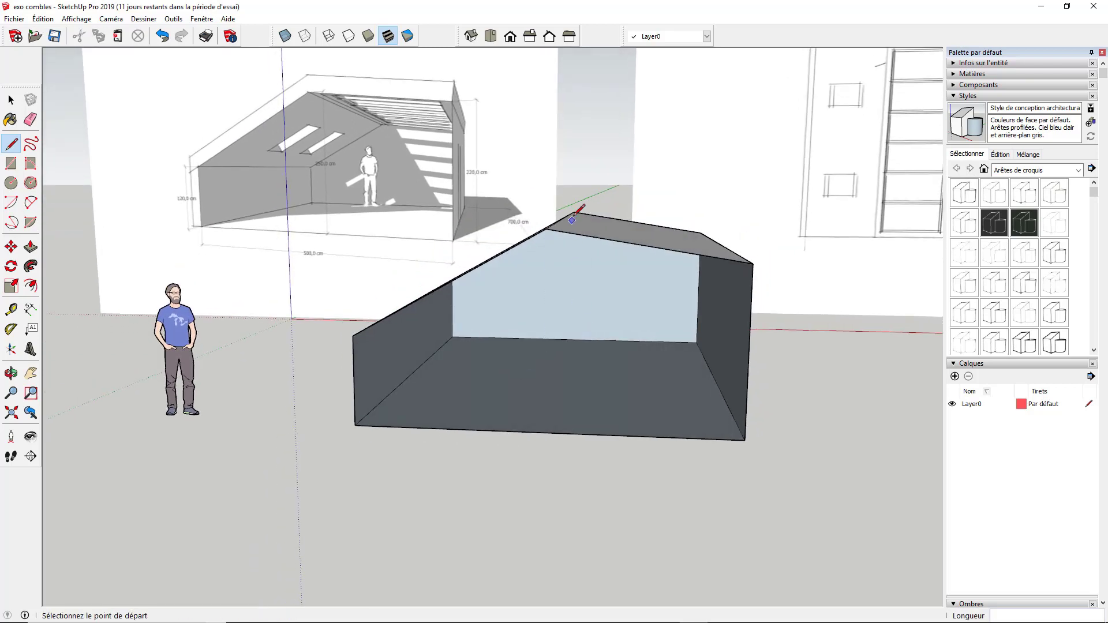
scroll(502, 359, down, 3)
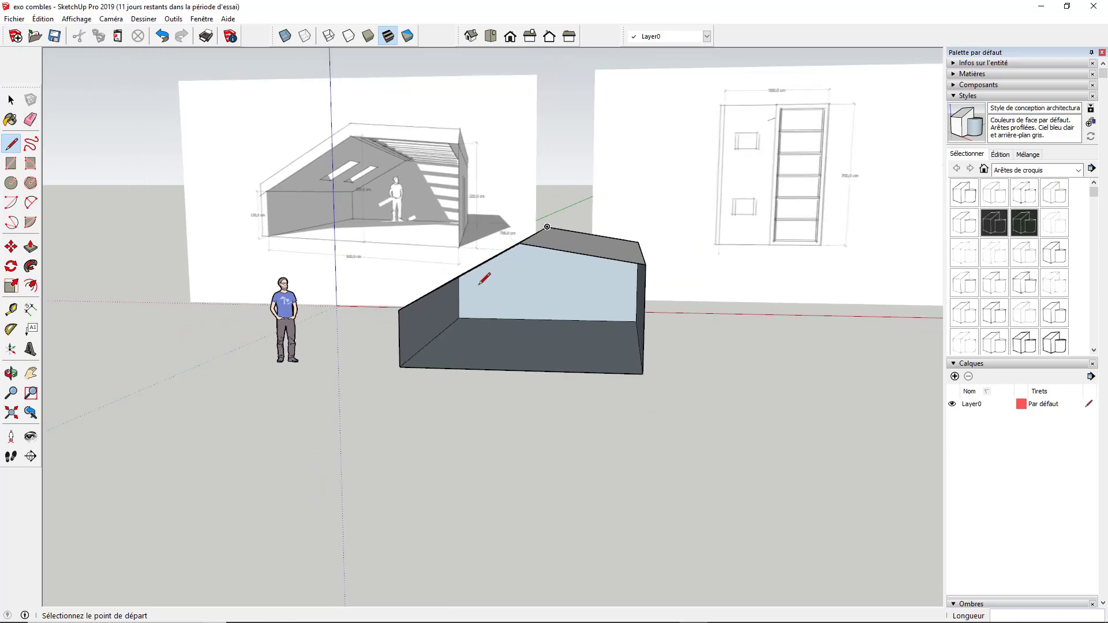
key(space)
scroll(218, 199, down, 2)
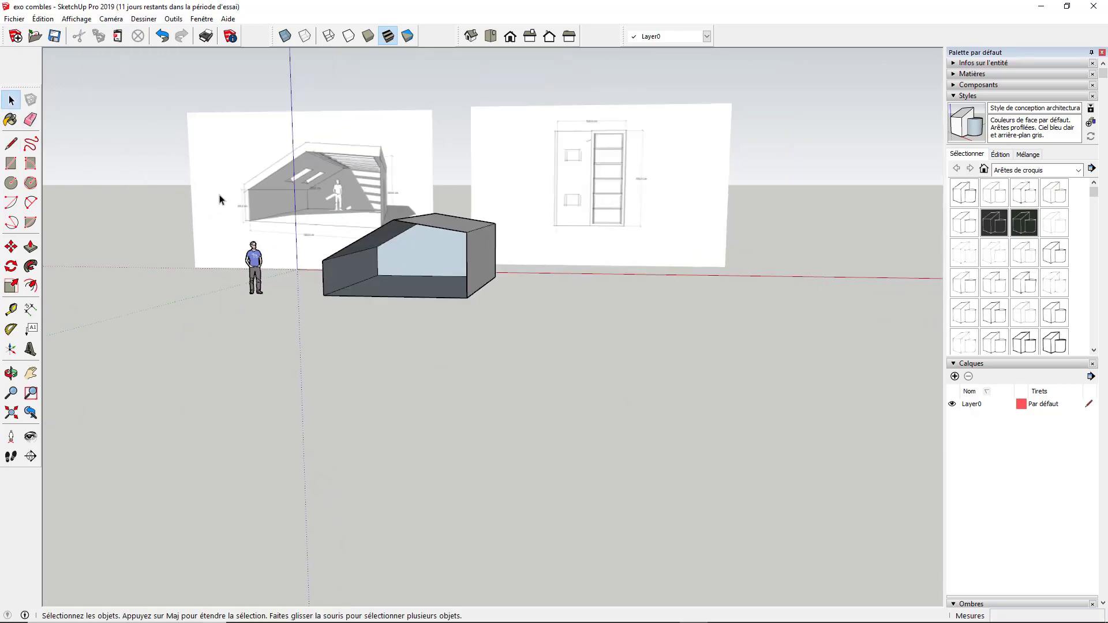
middle_drag(218, 199, 423, 221)
scroll(424, 221, down, 2)
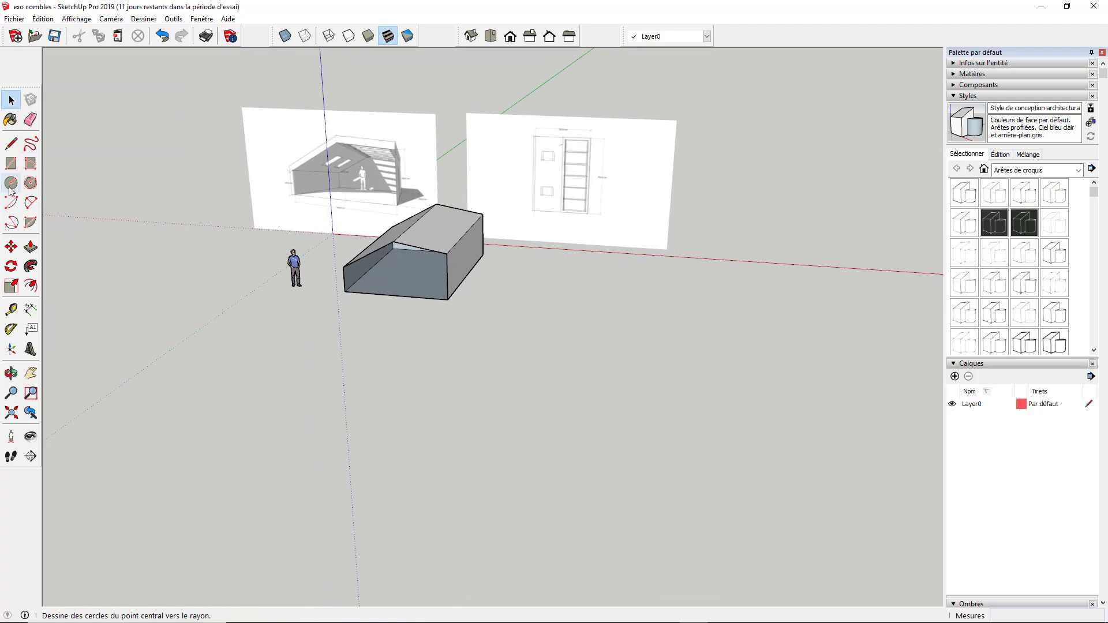
Draw a 400 by 400 cm square on the ground in front of the attic
click(10, 165)
scroll(453, 292, down, 1)
middle_drag(454, 292, 414, 427)
scroll(409, 429, up, 2)
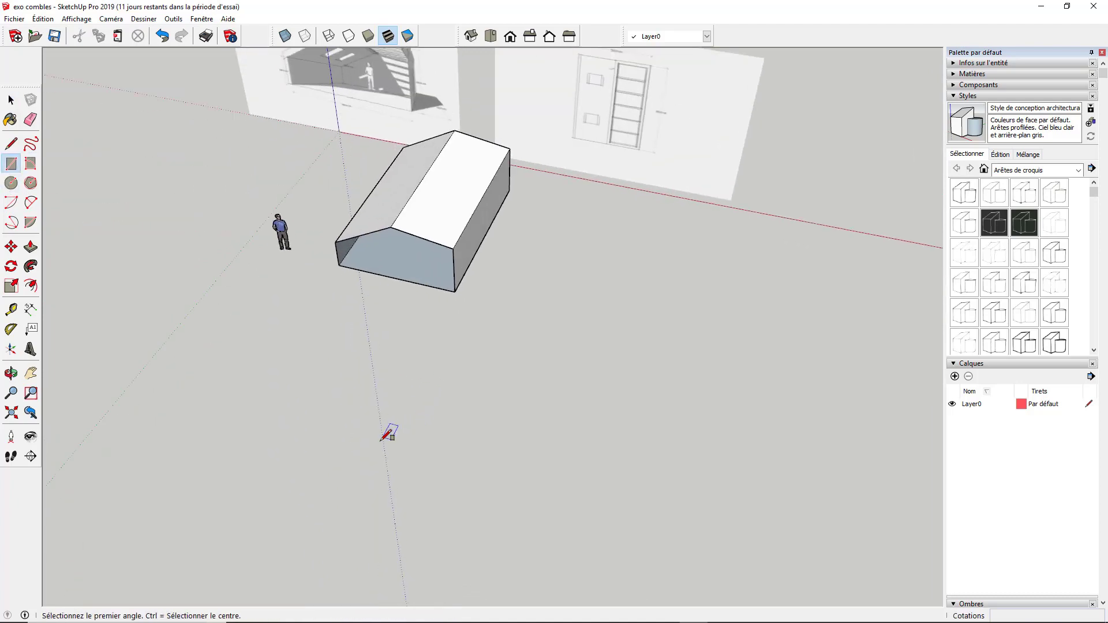
click(338, 459)
middle_drag(487, 388, 650, 344)
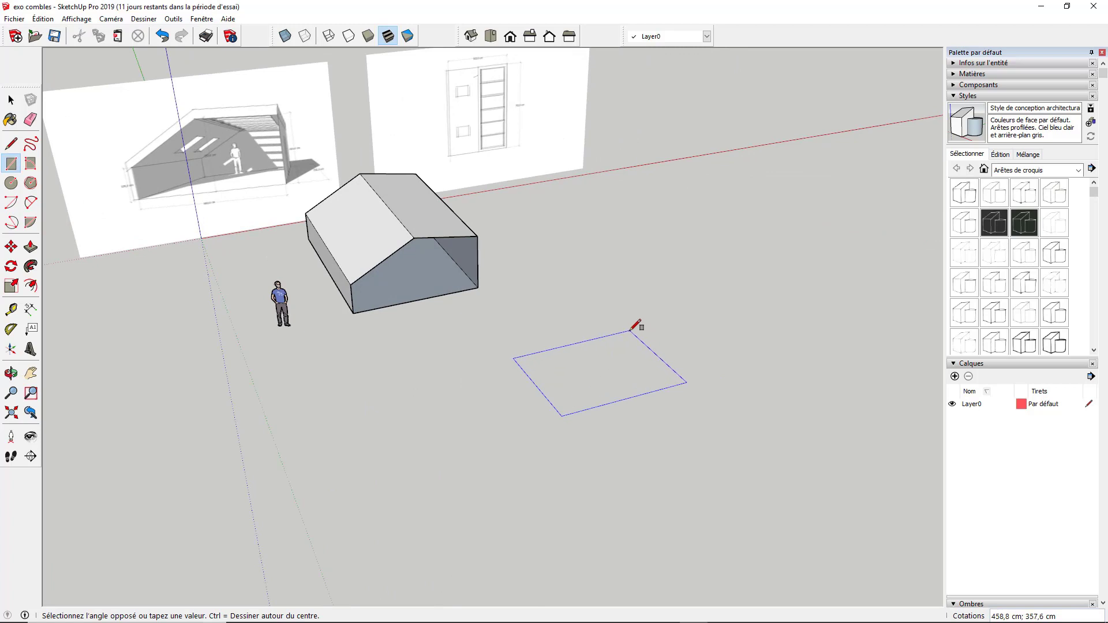
text(400;)
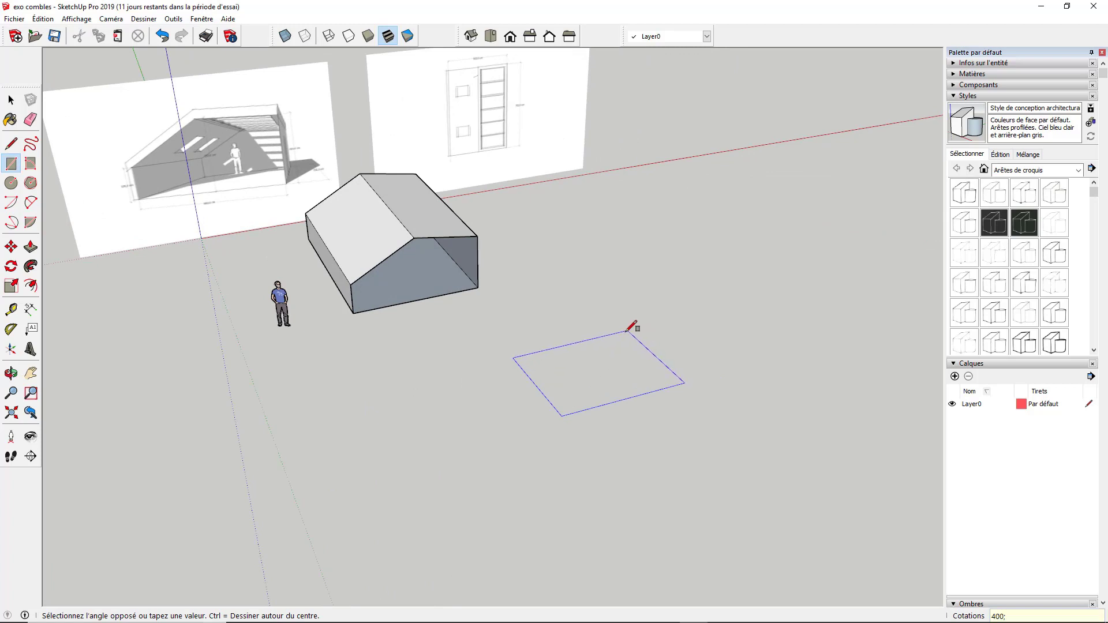
text(400)
key(Return)
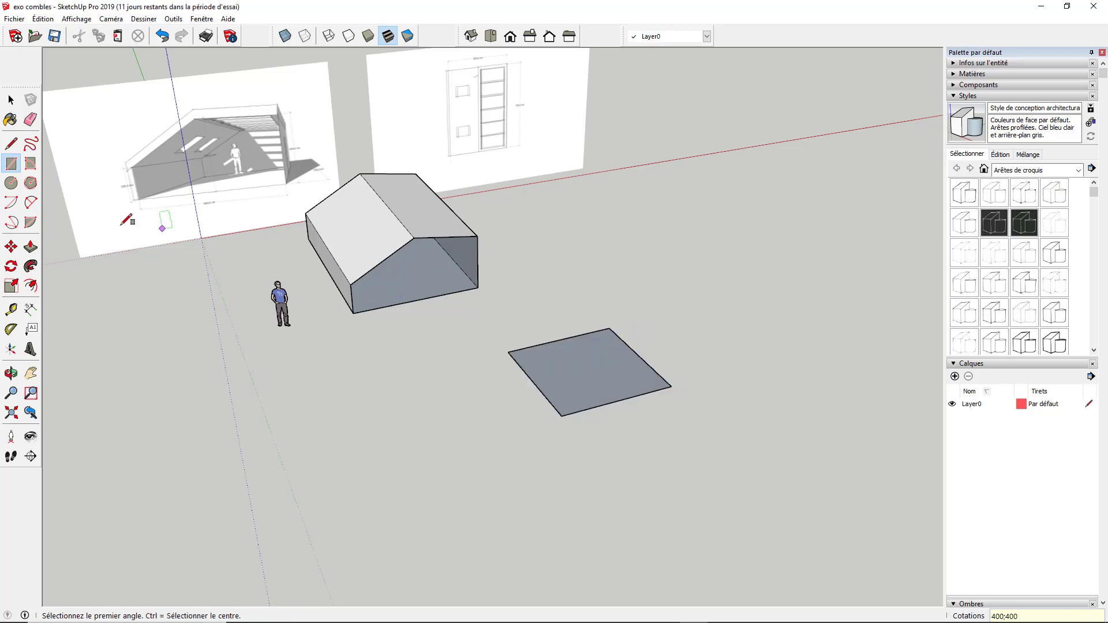
Draw a 260 cm vertical line up from the midpoint of one side edge of the 400 cm square
click(11, 143)
scroll(609, 331, up, 2)
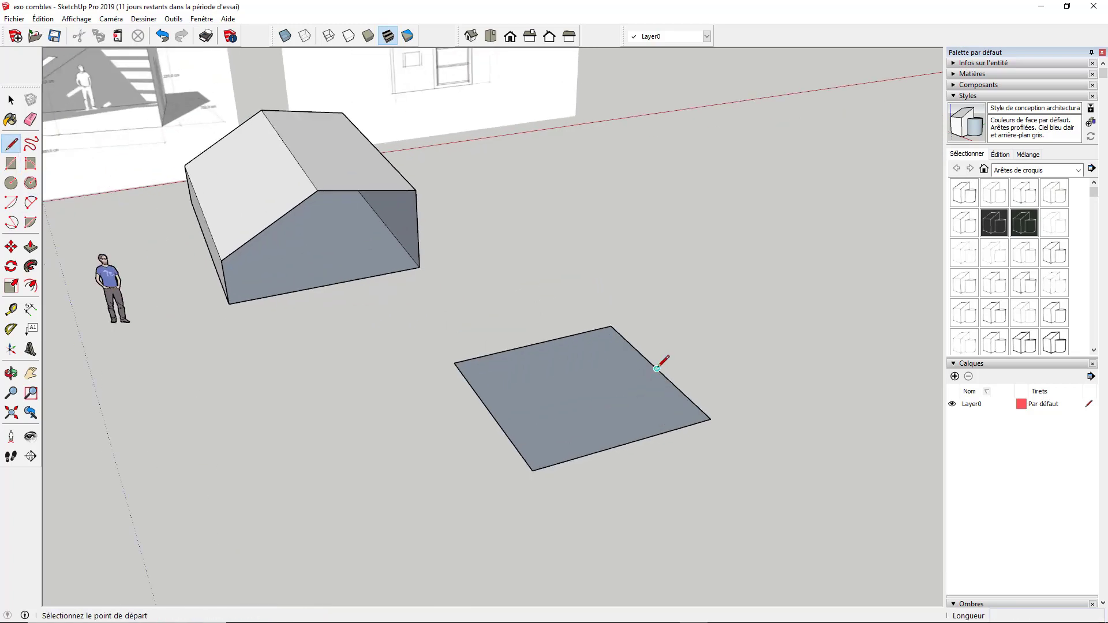
click(657, 368)
text(260)
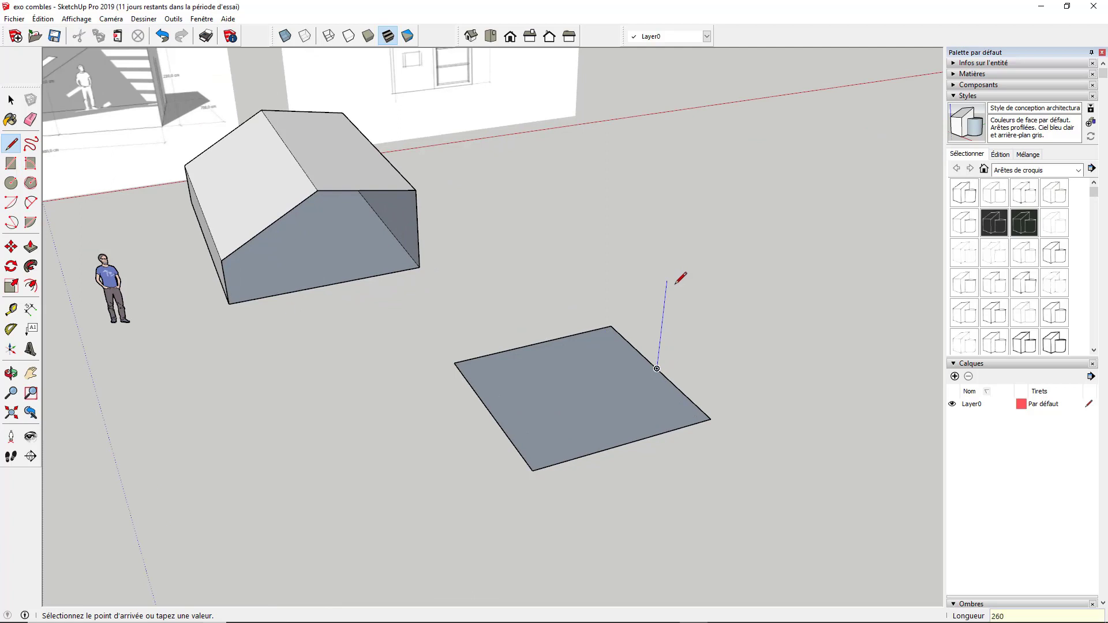
key(Return)
key(Escape)
Draw a second vertical line up from the midpoint of the square's opposite side edge
middle_drag(624, 373, 394, 375)
click(371, 394)
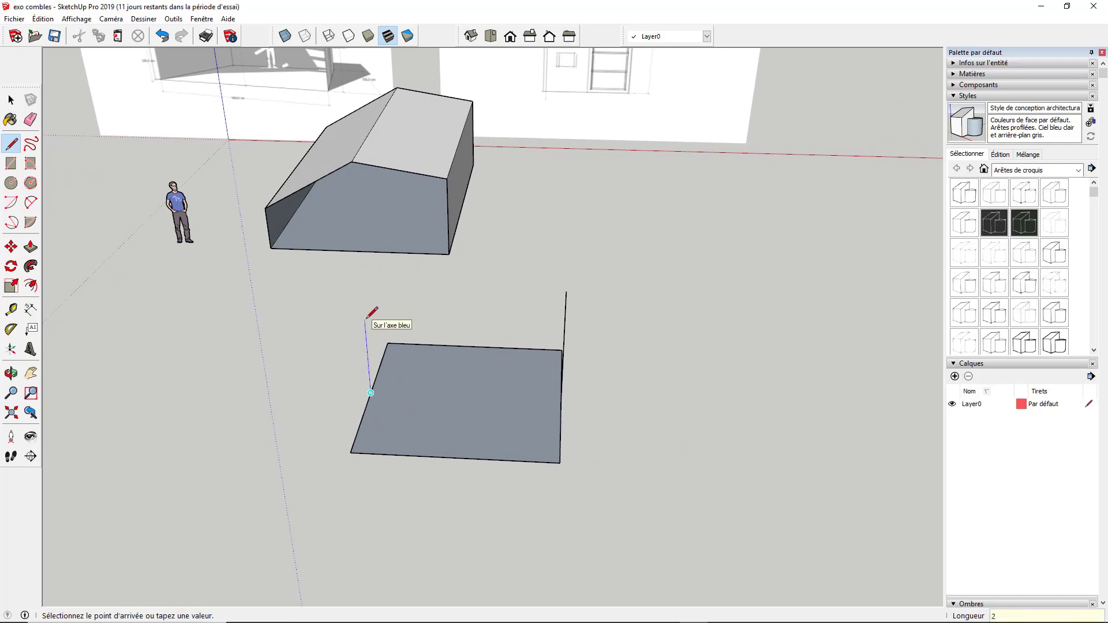
key(Return)
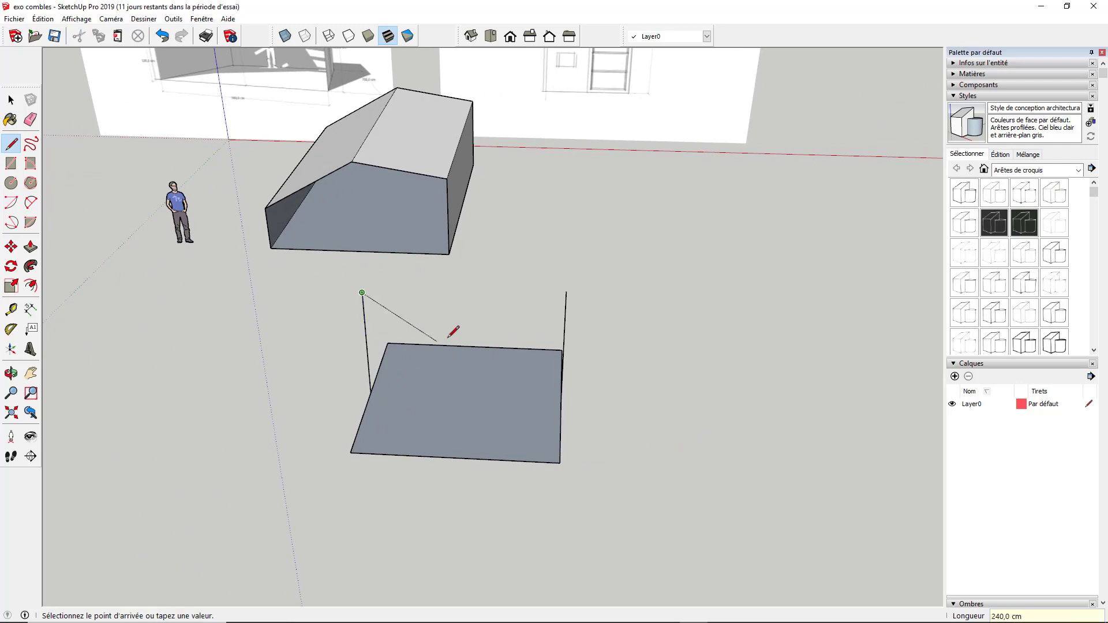
middle_drag(452, 327, 535, 281)
key(space)
middle_drag(515, 317, 465, 387)
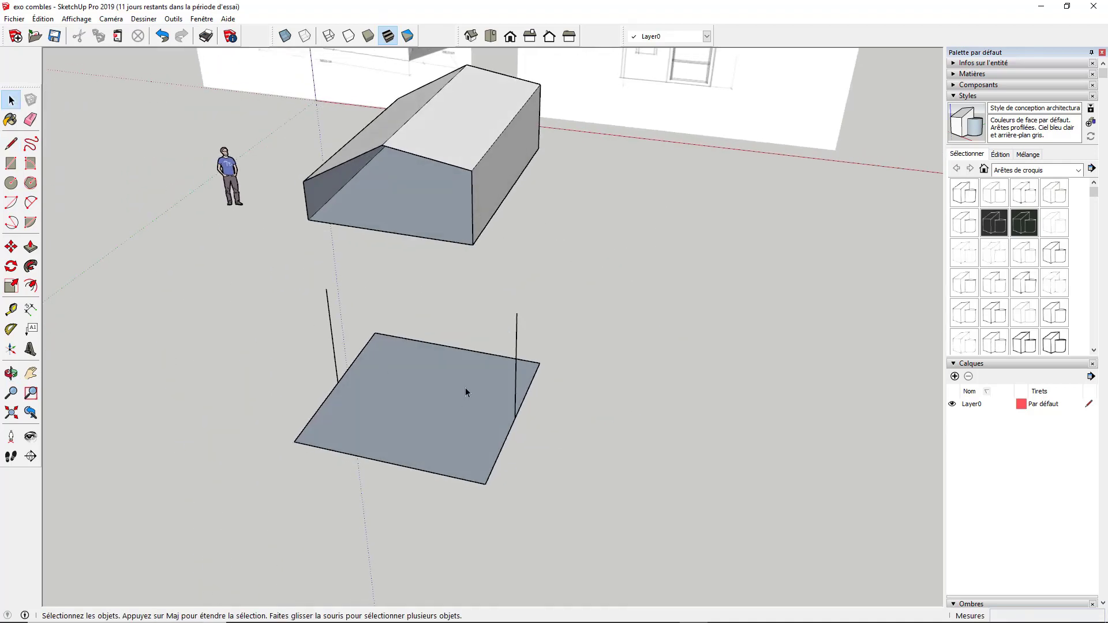
Draw vertical lines up from the square's two corners nearest the attic, making the second one 80 cm high
key(l)
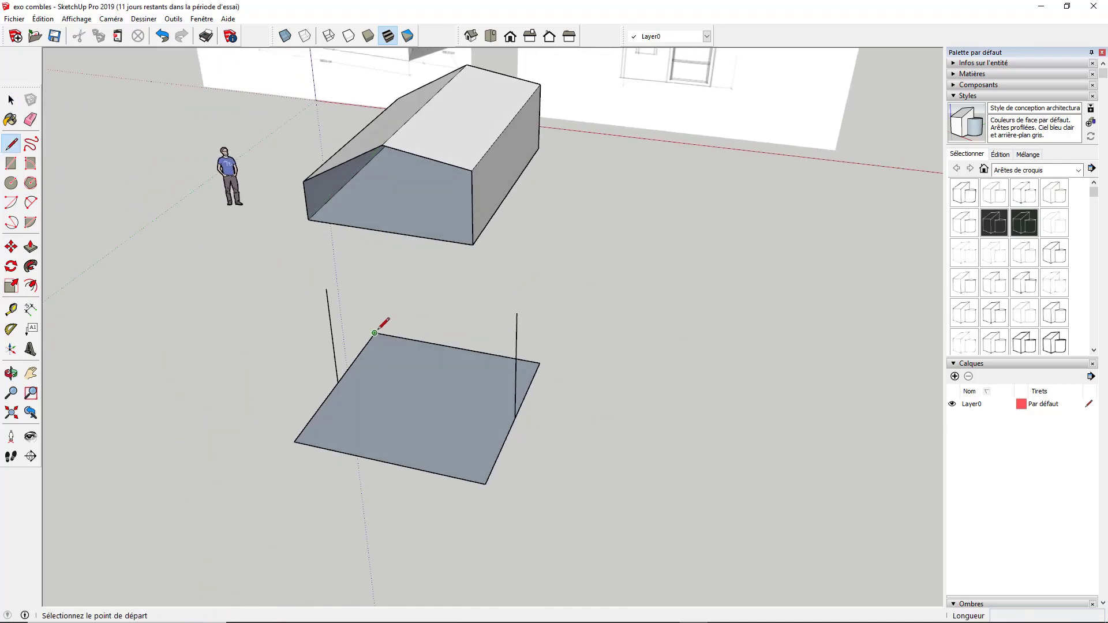
click(374, 333)
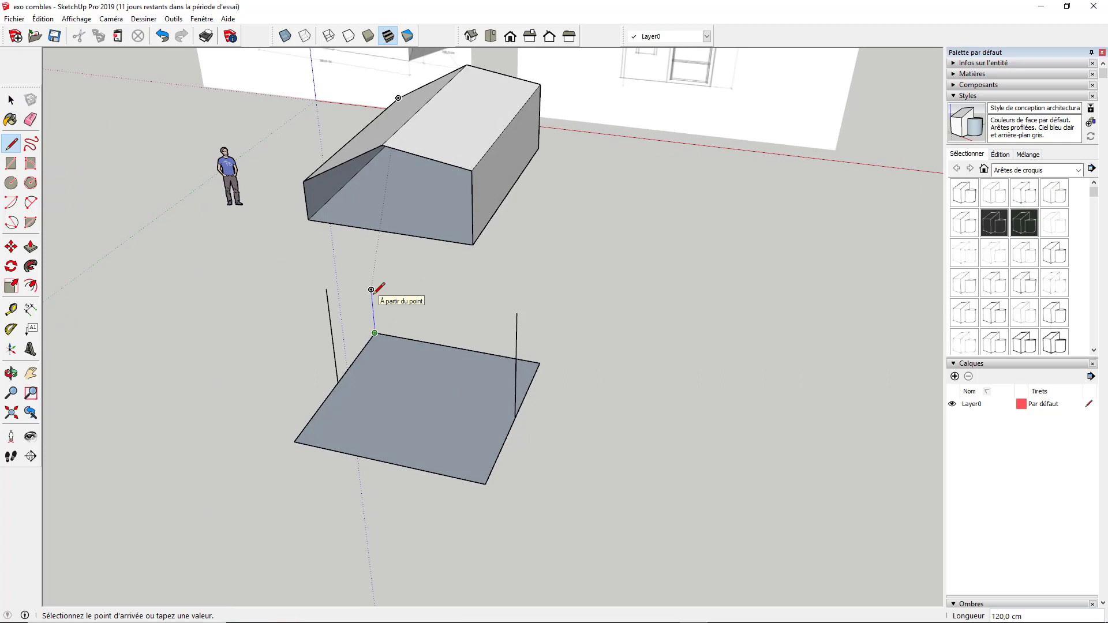
click(372, 304)
key(space)
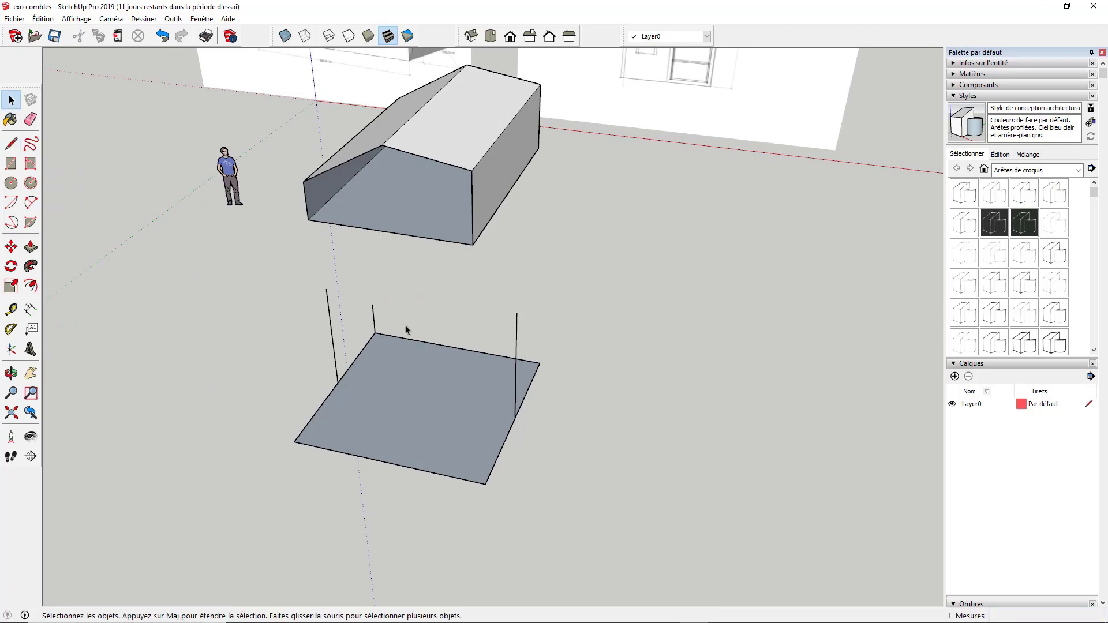
key(l)
click(540, 362)
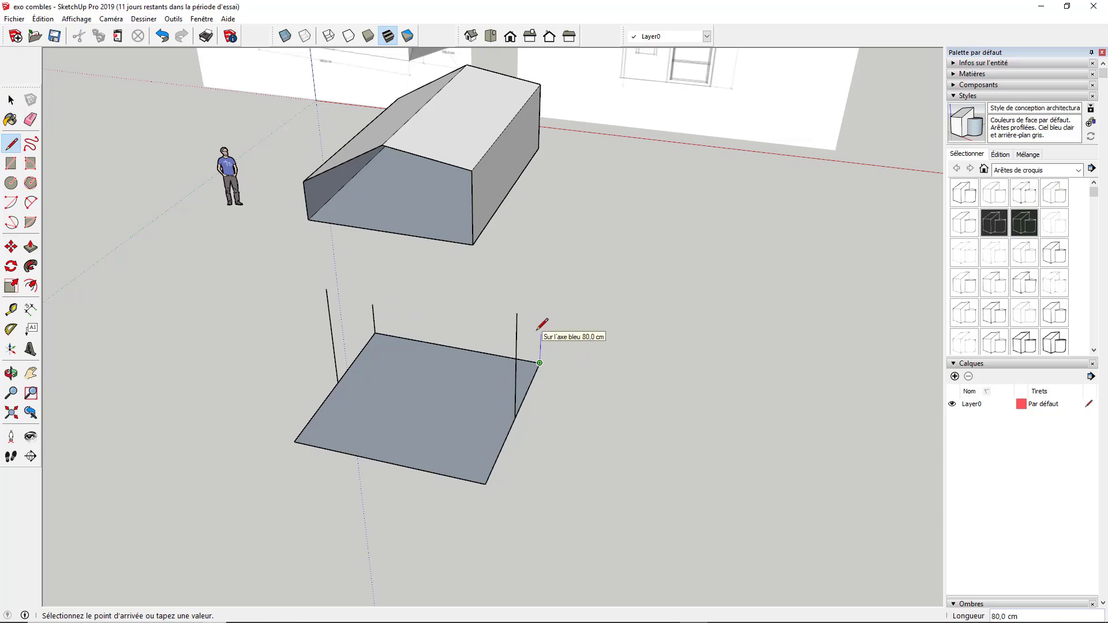
text(80)
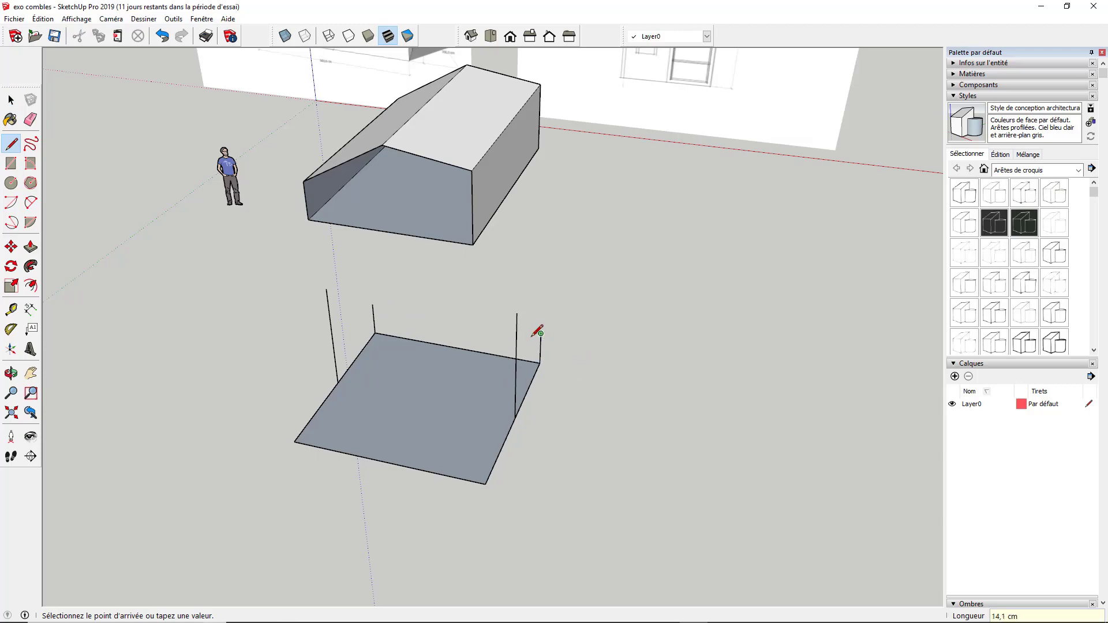
key(Return)
Place two perpendicular guide lines across the square with Tape Measure, crossing at its centre
middle_drag(448, 399, 500, 402)
scroll(353, 323, up, 3)
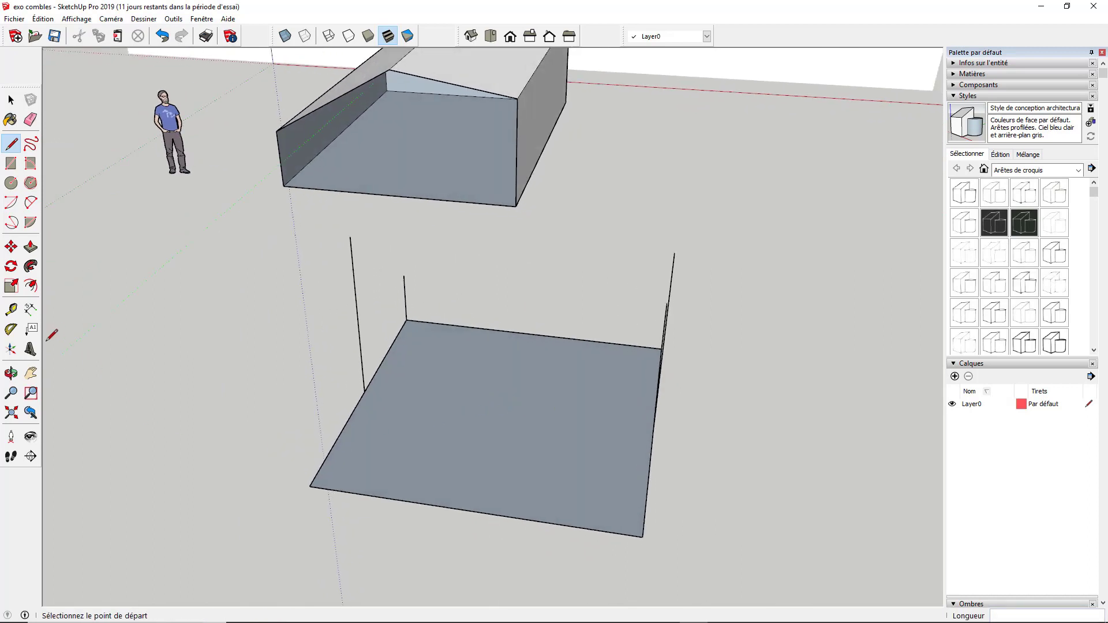
click(11, 309)
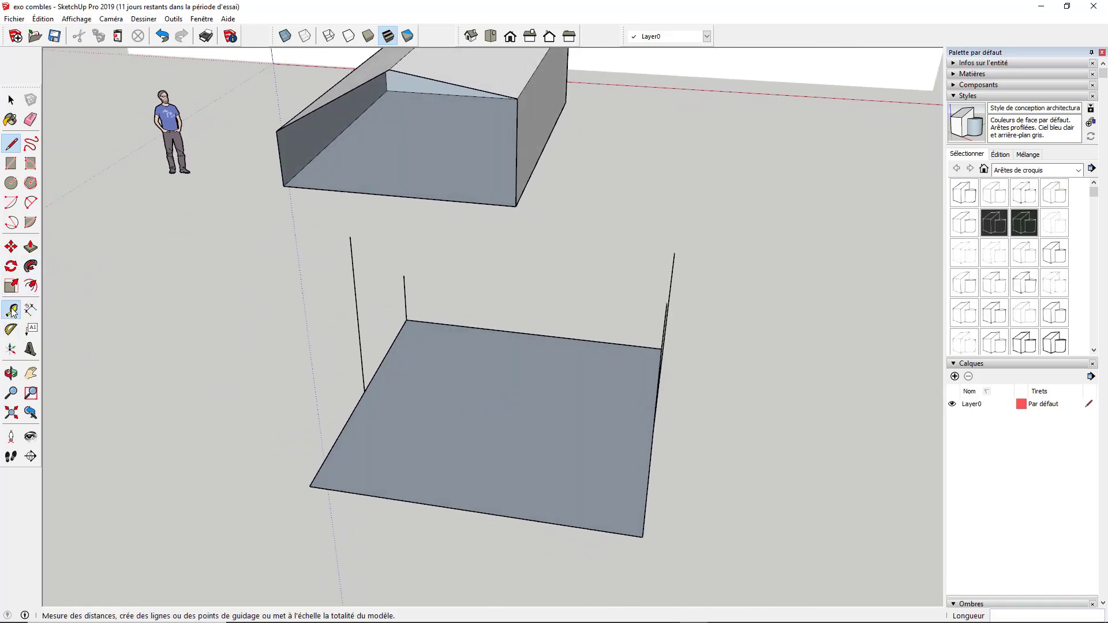
click(353, 411)
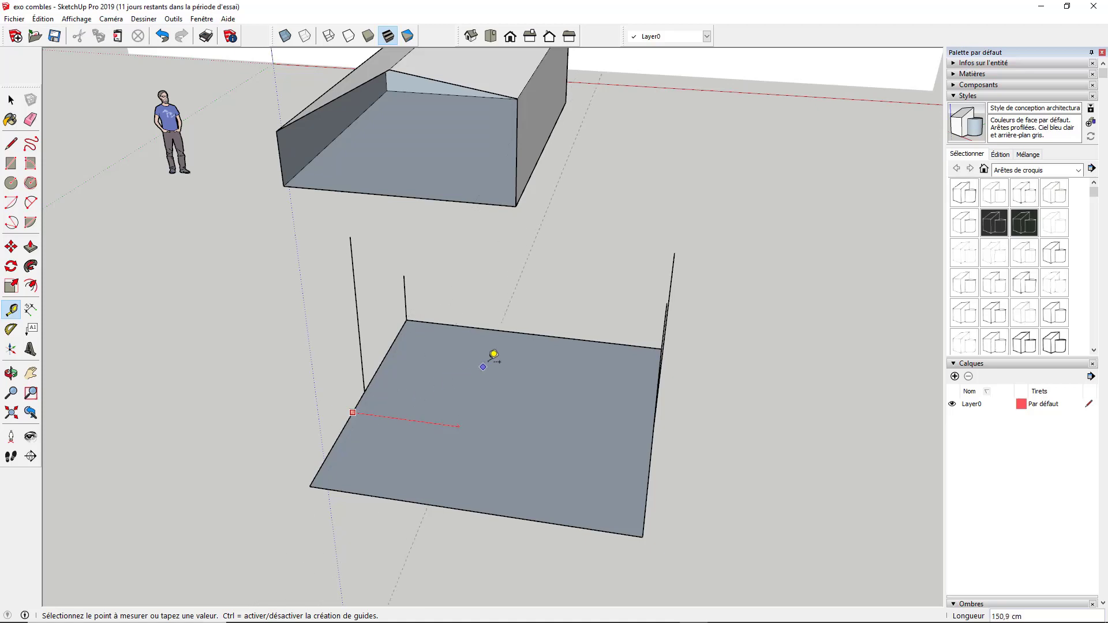
click(530, 334)
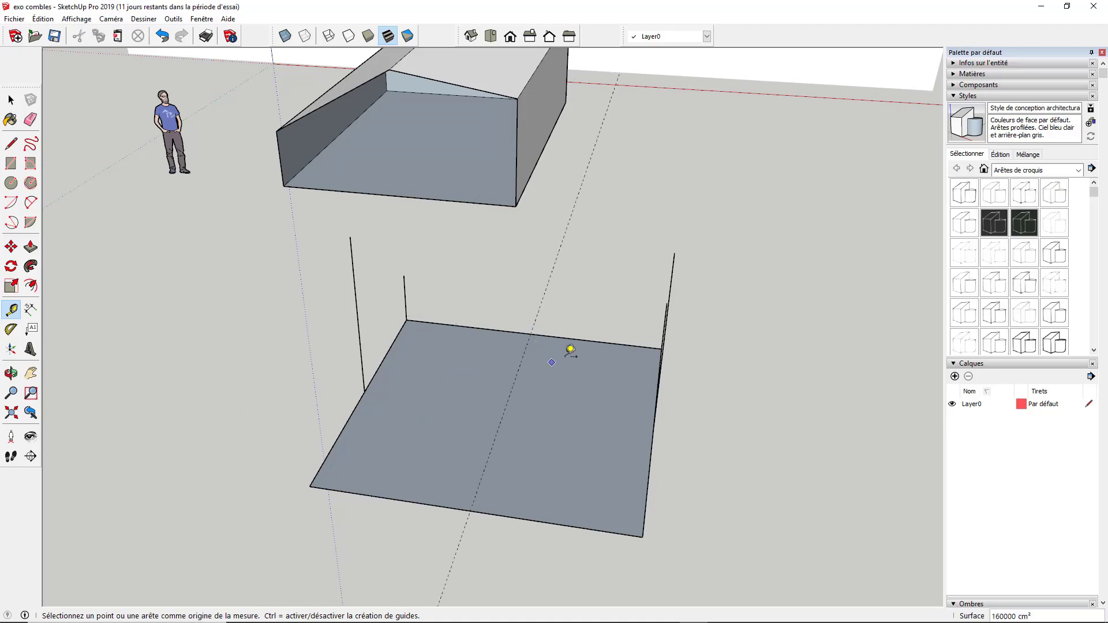
click(581, 340)
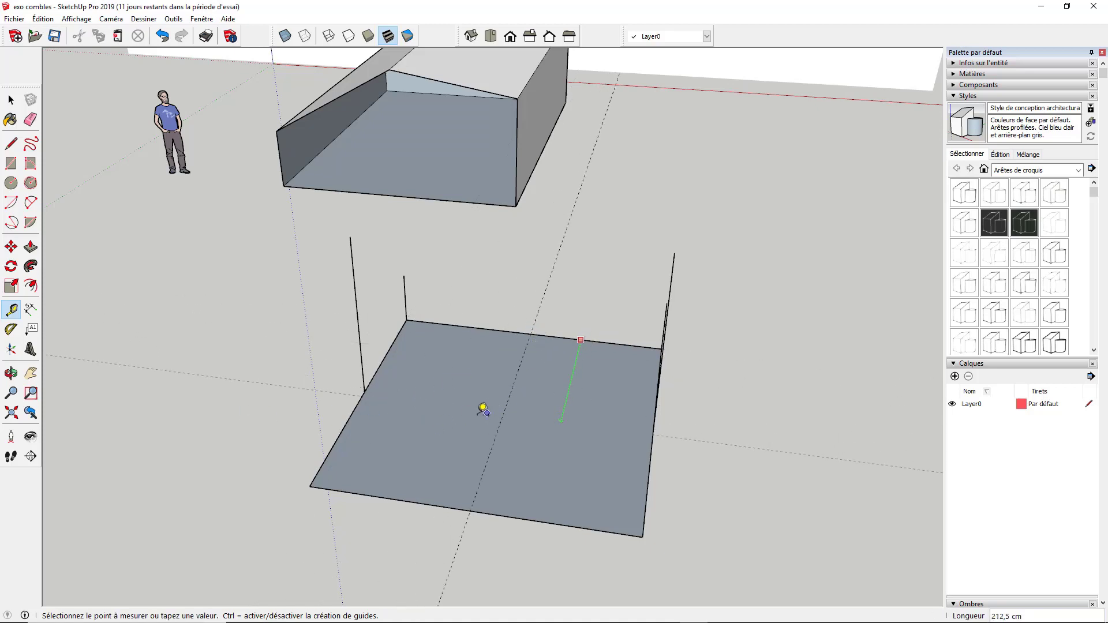
click(372, 384)
Draw a 300 cm vertical line up from the guide intersection at the square's centre
middle_drag(461, 426, 272, 310)
key(l)
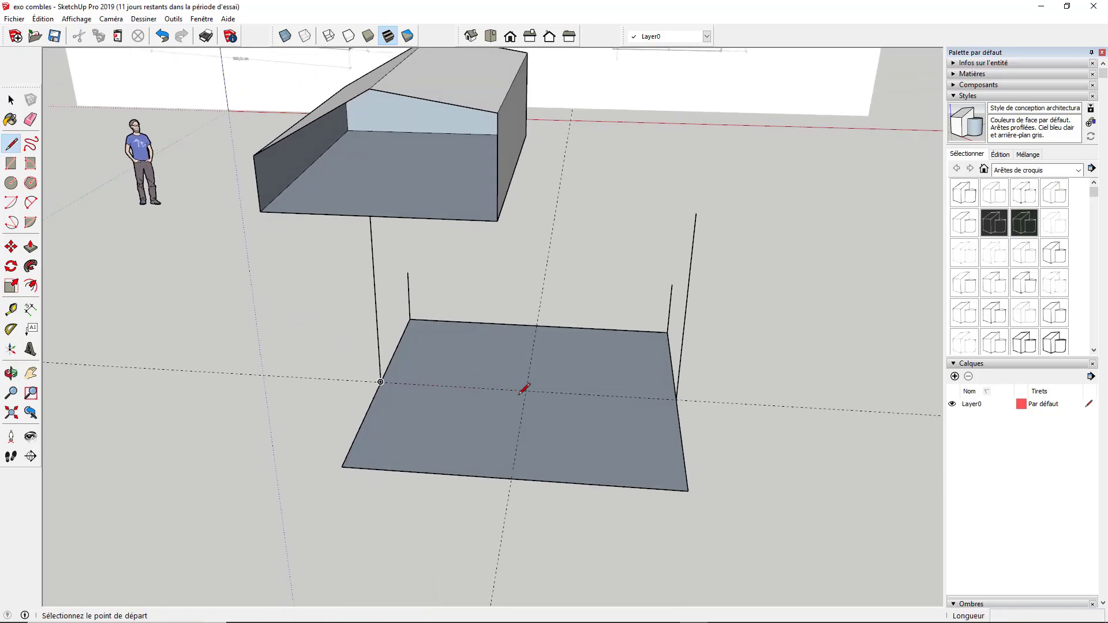
click(526, 391)
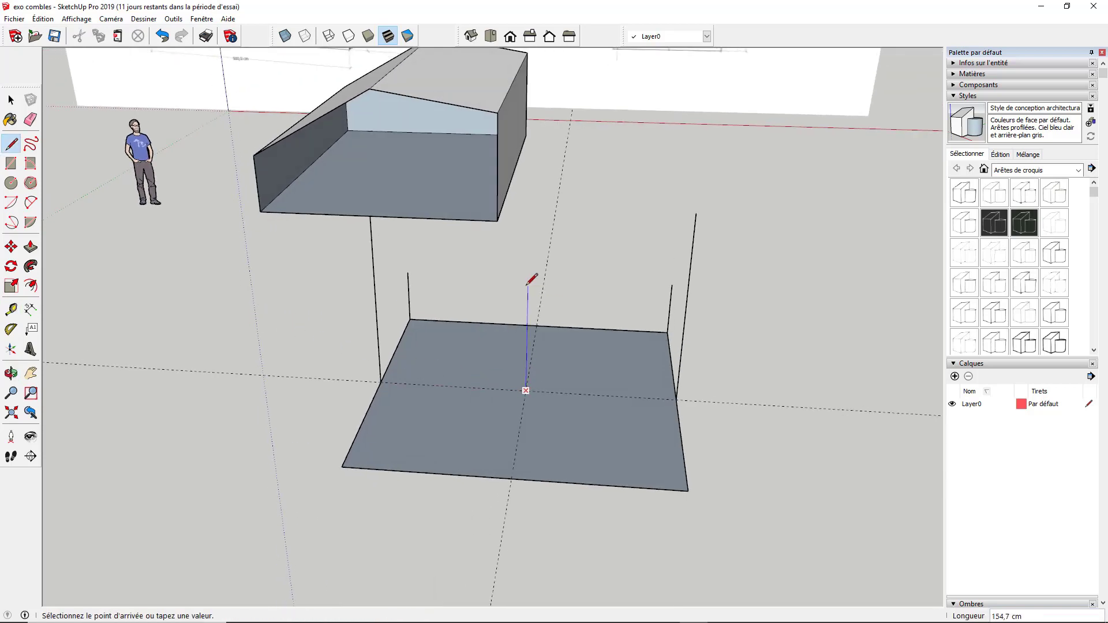
text(300)
key(Return)
key(space)
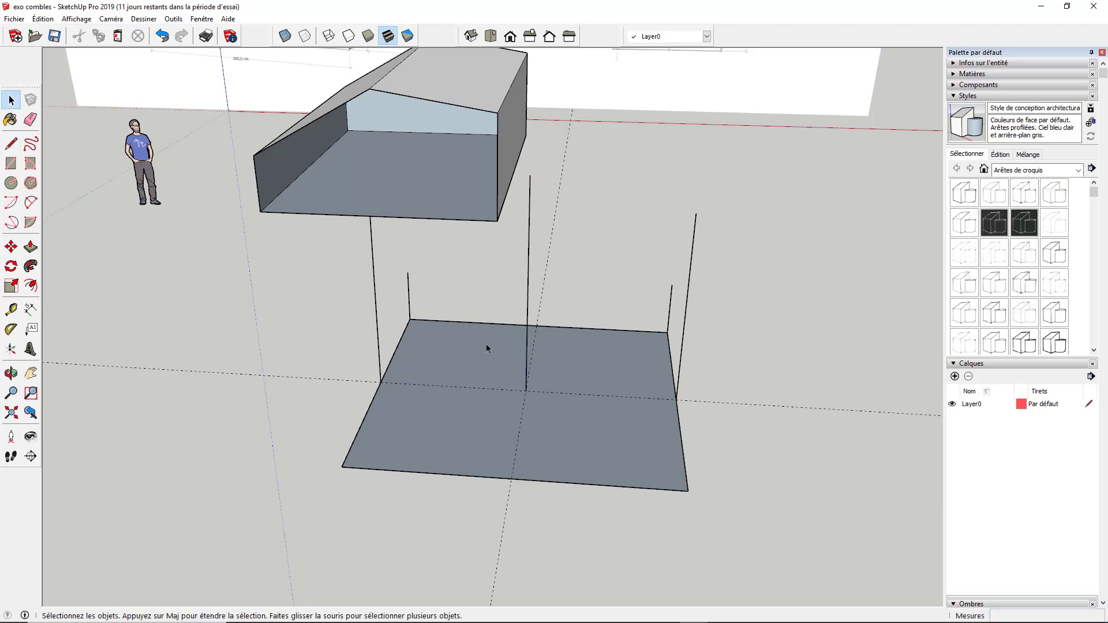
Draw a vertical line up from one of the two bare corners of the square farthest from the attic
scroll(487, 352, down, 3)
middle_drag(492, 366, 179, 300)
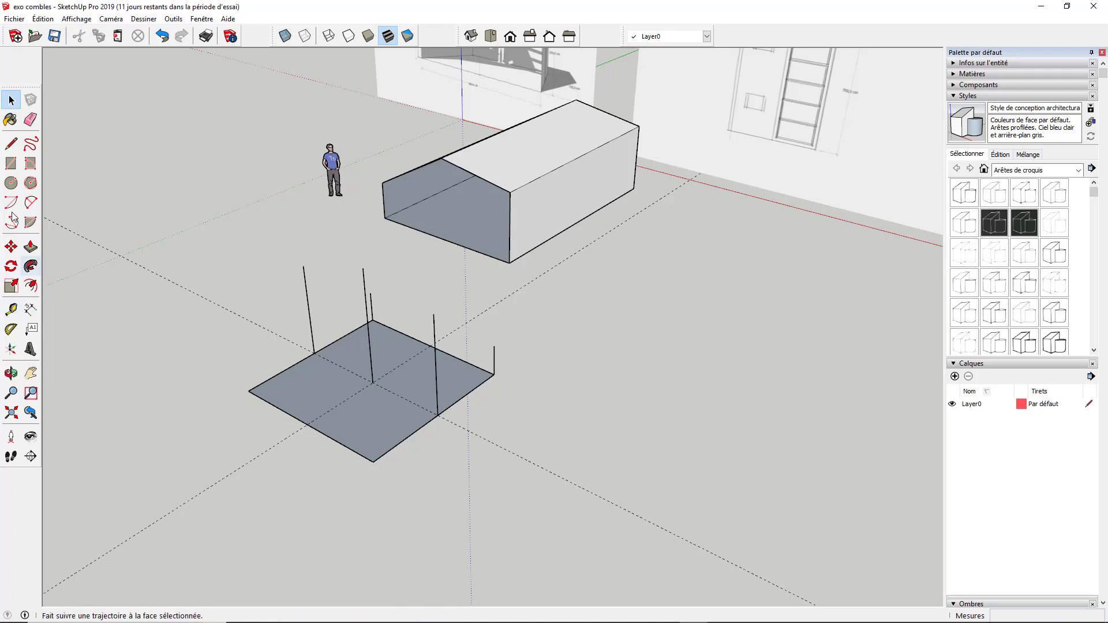
click(11, 143)
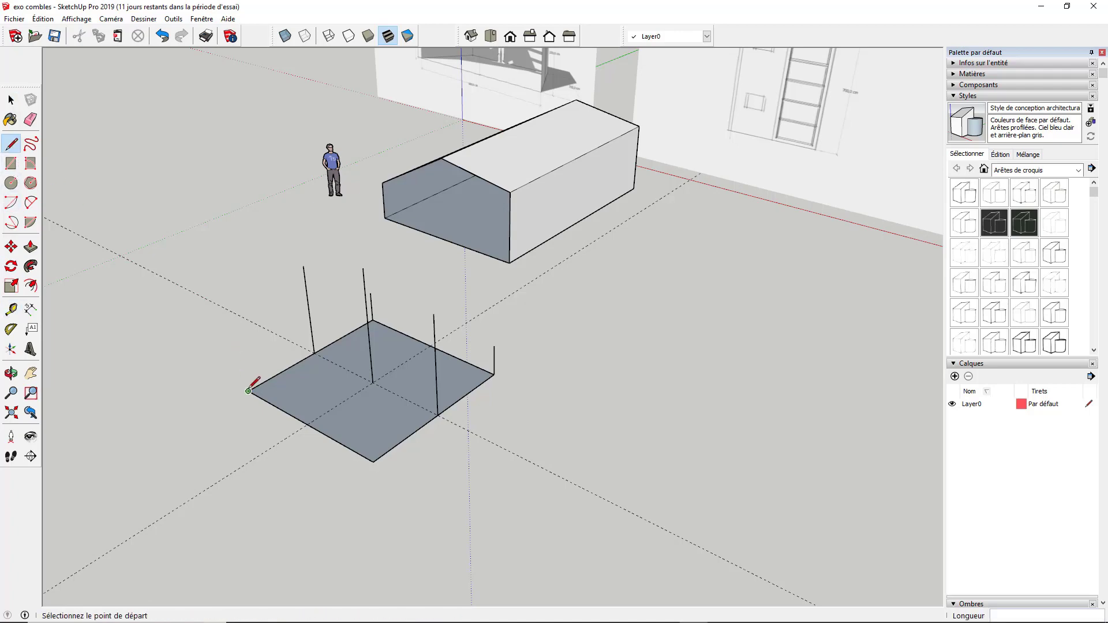
middle_drag(255, 384, 258, 322)
click(258, 322)
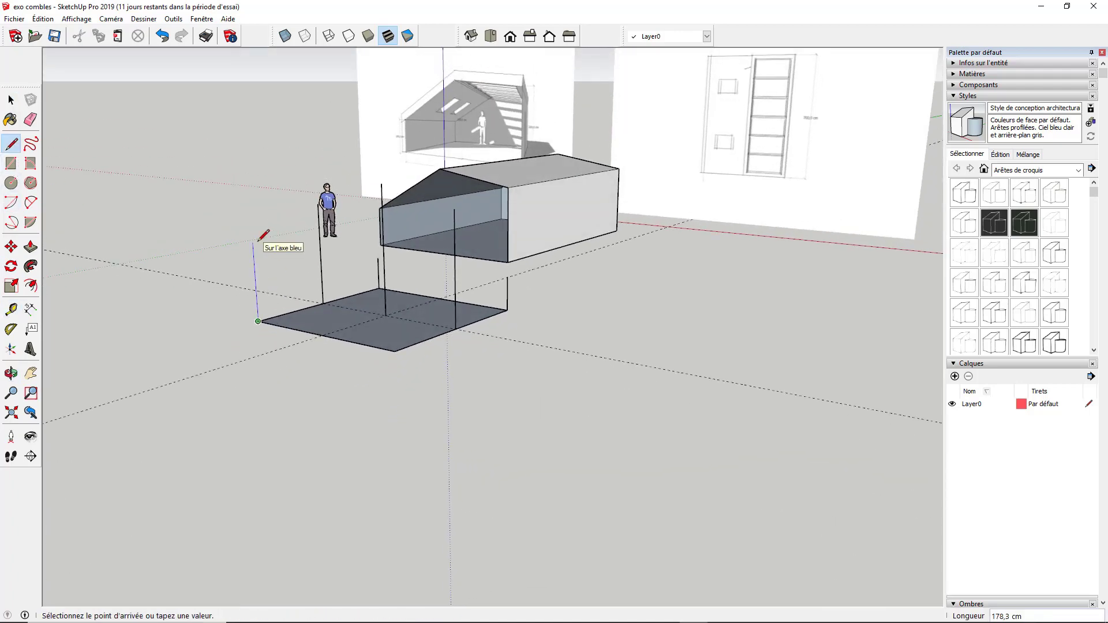
key(Return)
key(space)
middle_drag(296, 325, 524, 359)
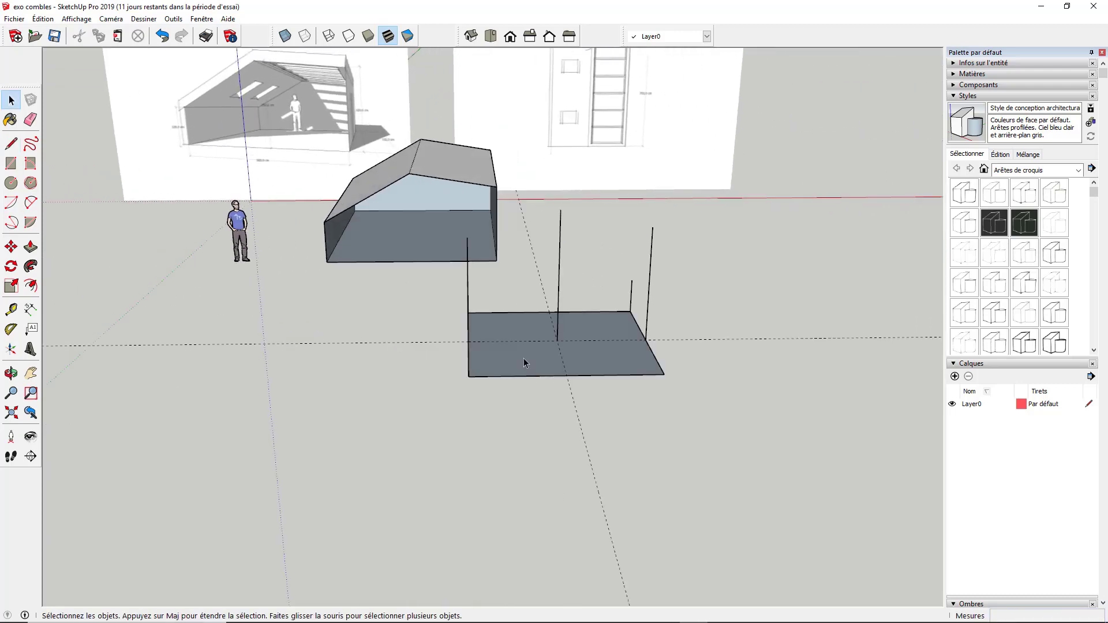
Draw a 220 cm vertical line up from the square's last bare corner
mouse_move(591, 357)
middle_down()
mouse_move(768, 349)
mouse_move(736, 340)
middle_up()
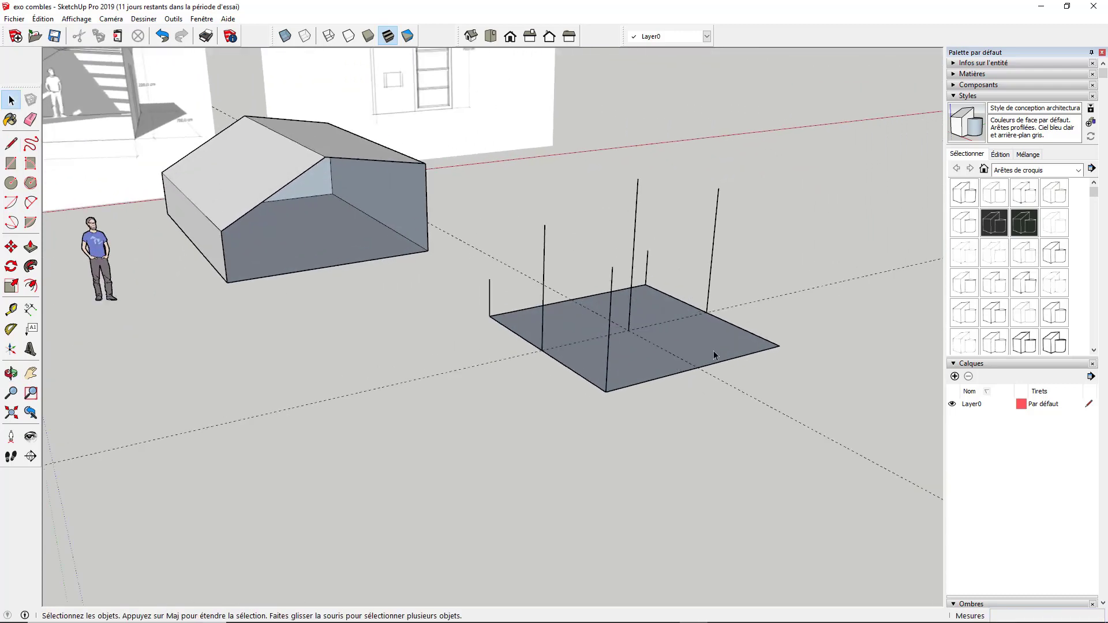
key(l)
click(779, 345)
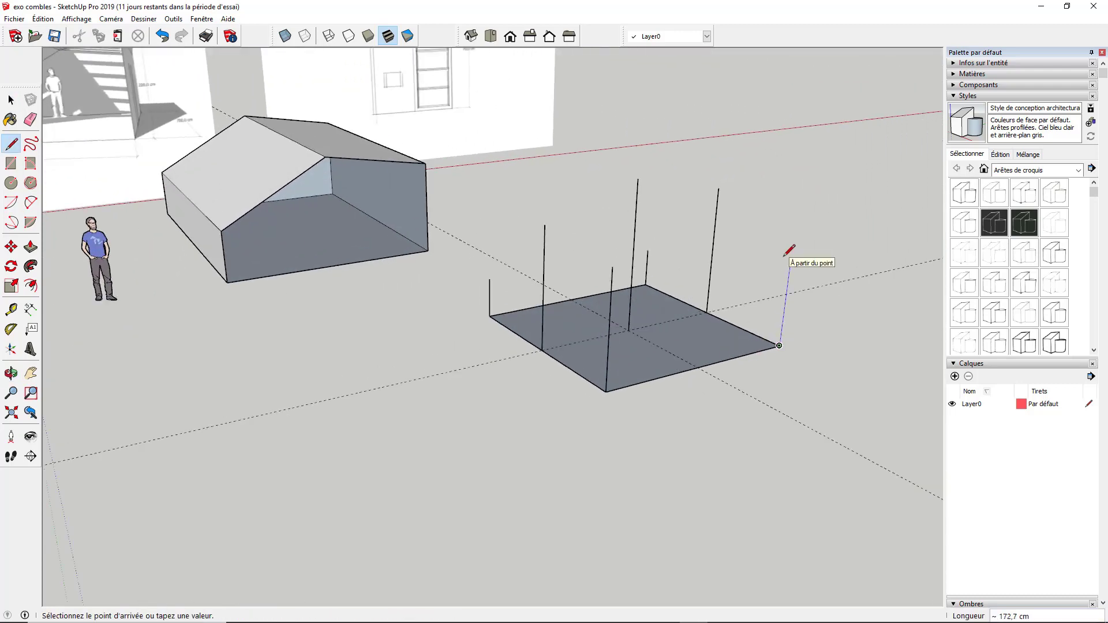
text(220)
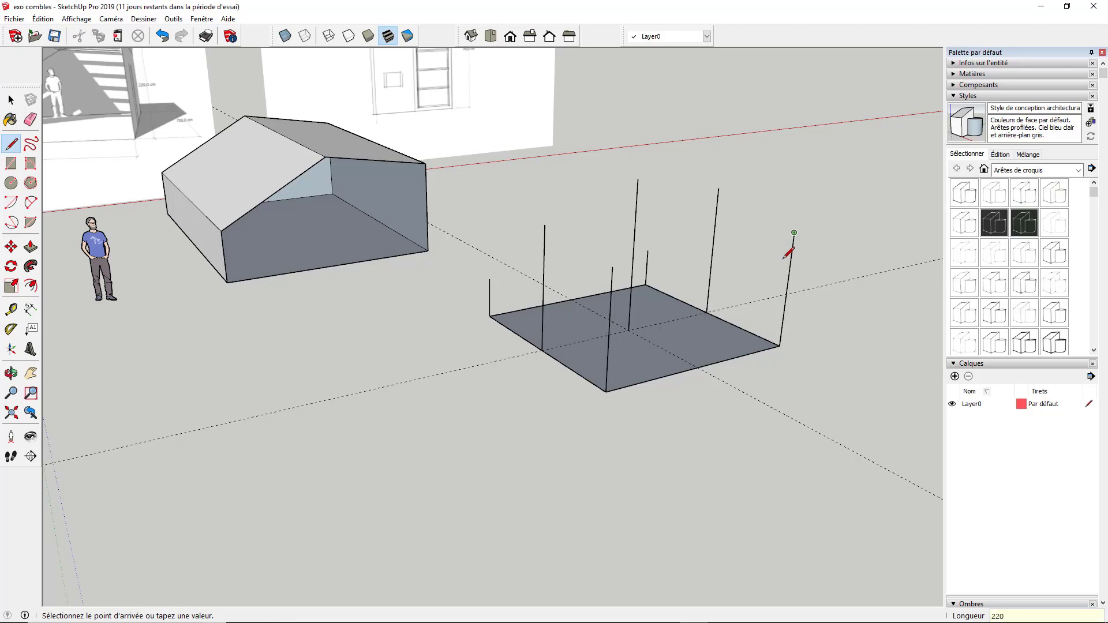
key(Return)
key(space)
Connect the tops of the two short corner verticals to close the low wall facing the attic
middle_drag(744, 285, 389, 420)
scroll(453, 383, up, 3)
scroll(536, 390, down, 3)
scroll(407, 345, up, 3)
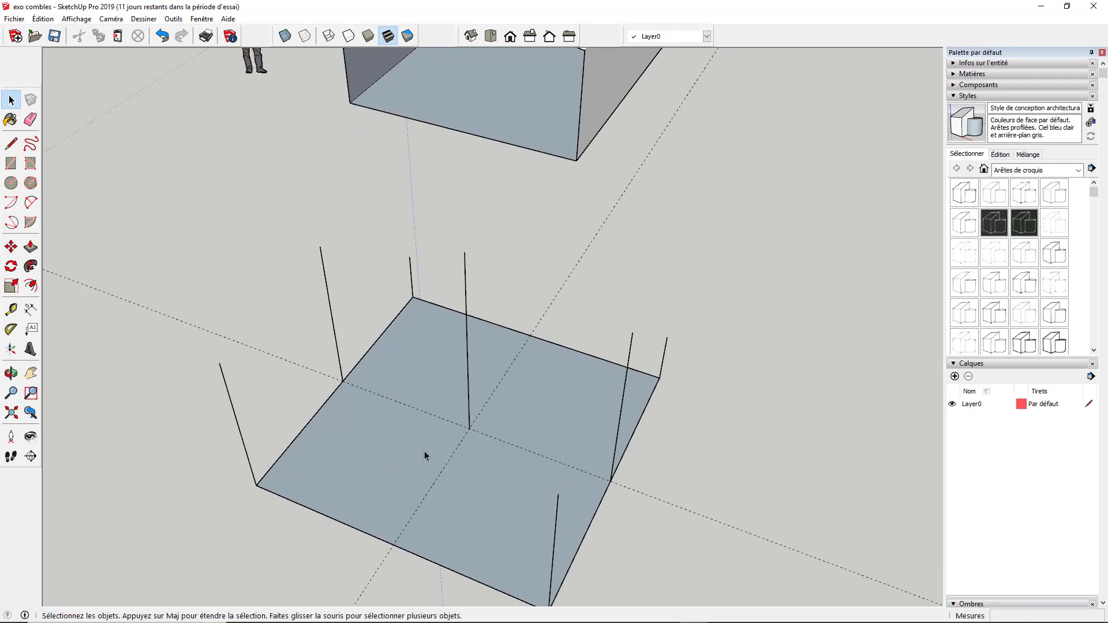
middle_drag(425, 453, 547, 358)
click(11, 143)
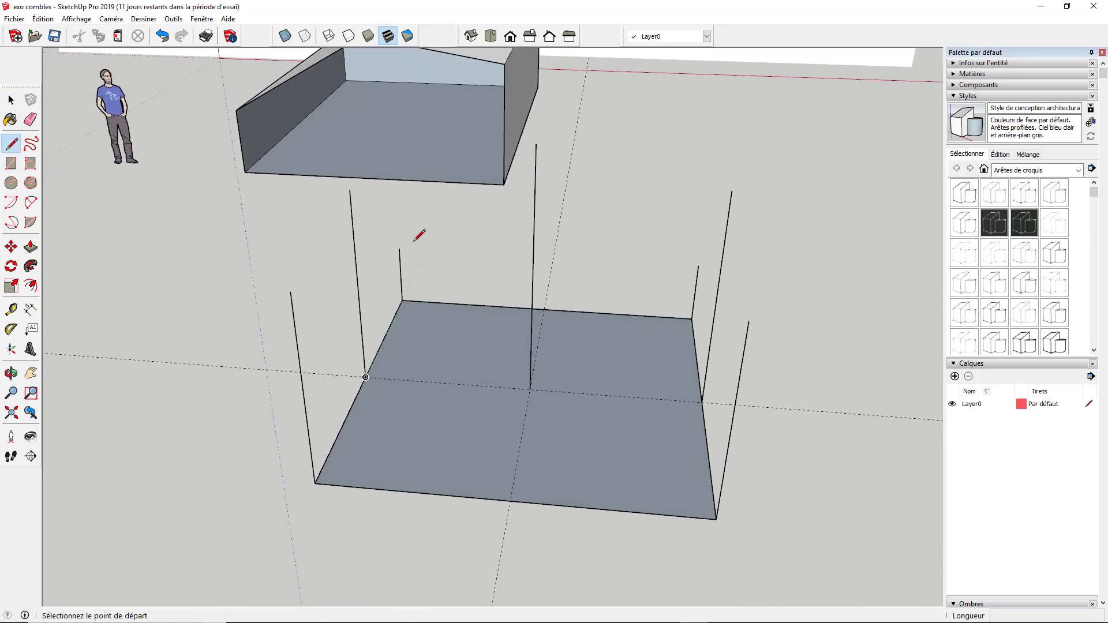
middle_drag(421, 237, 496, 312)
click(420, 298)
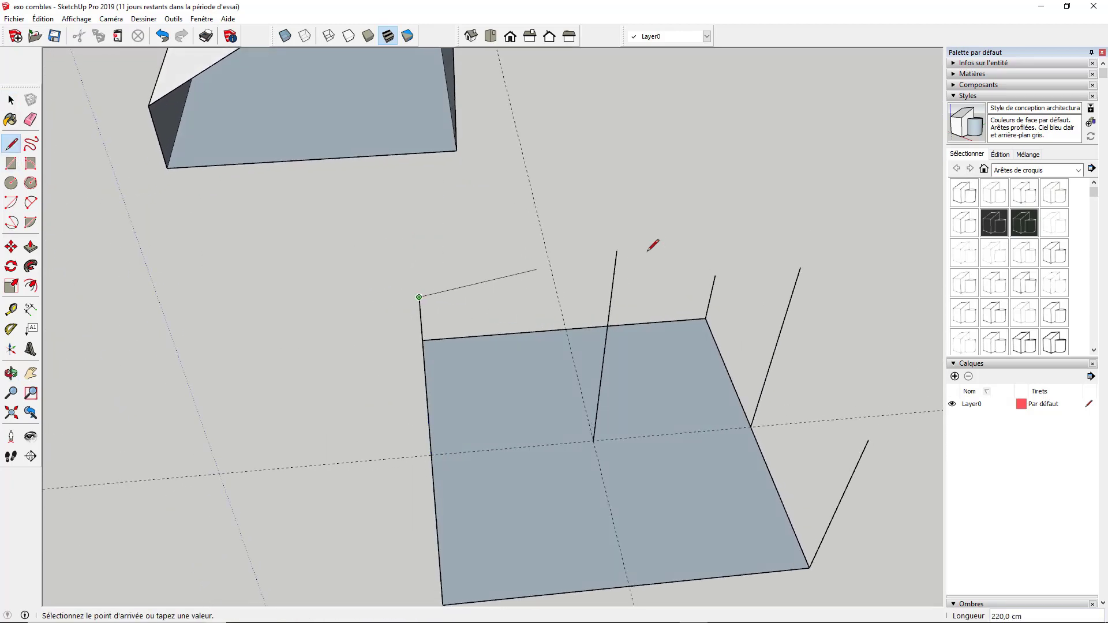
click(716, 276)
Connect a short corner vertical's top to the adjacent mid-side vertical's top, and join that top to the centre vertical's top
click(715, 275)
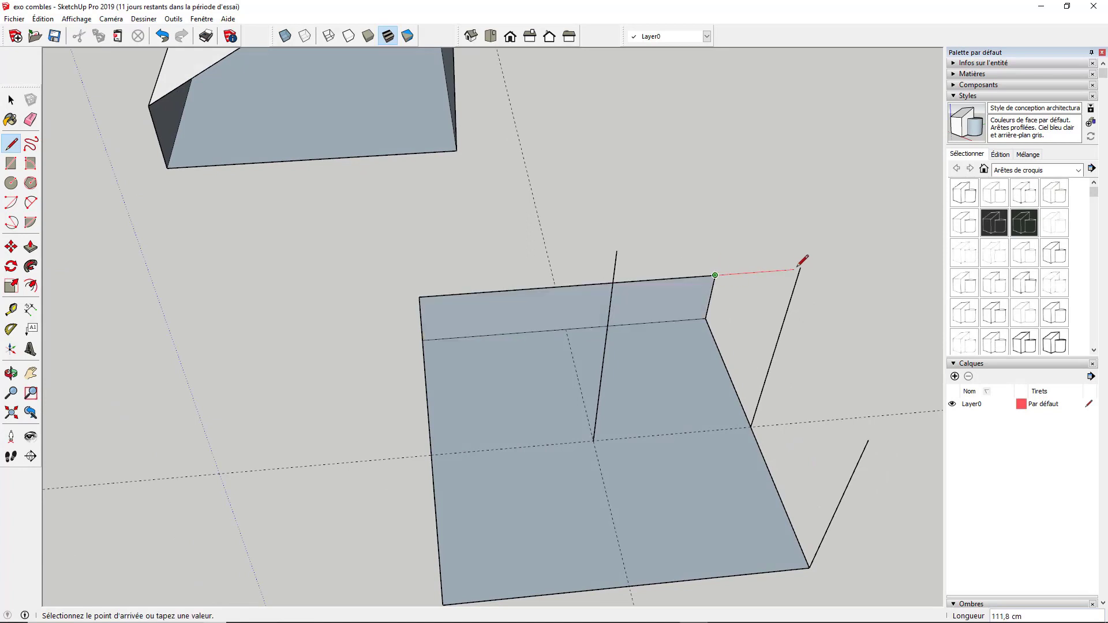
click(800, 268)
click(617, 250)
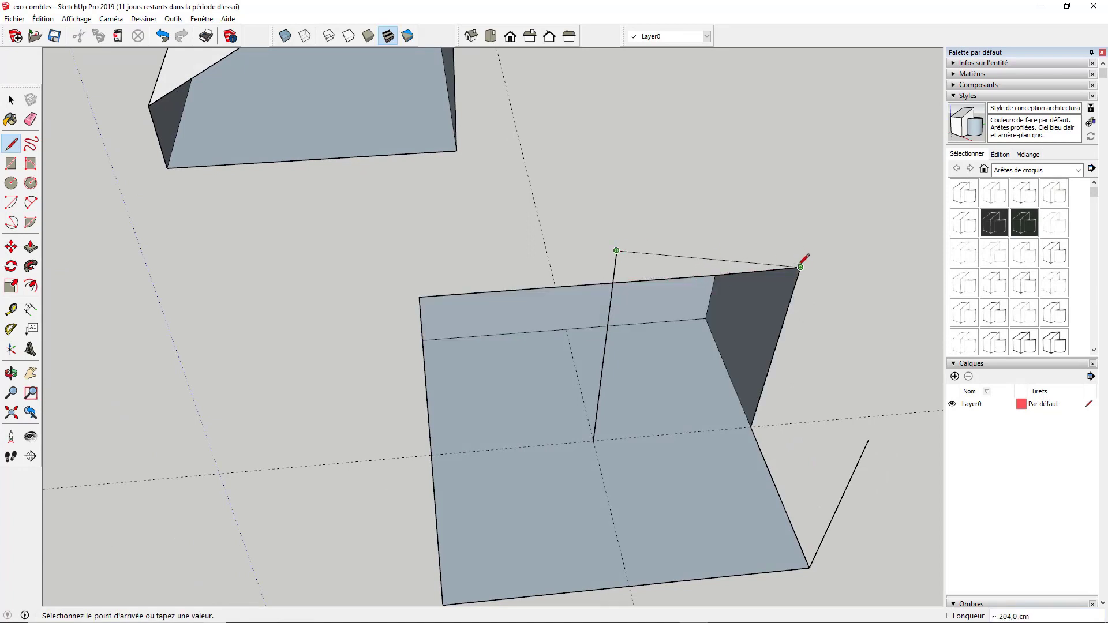
click(800, 267)
click(616, 250)
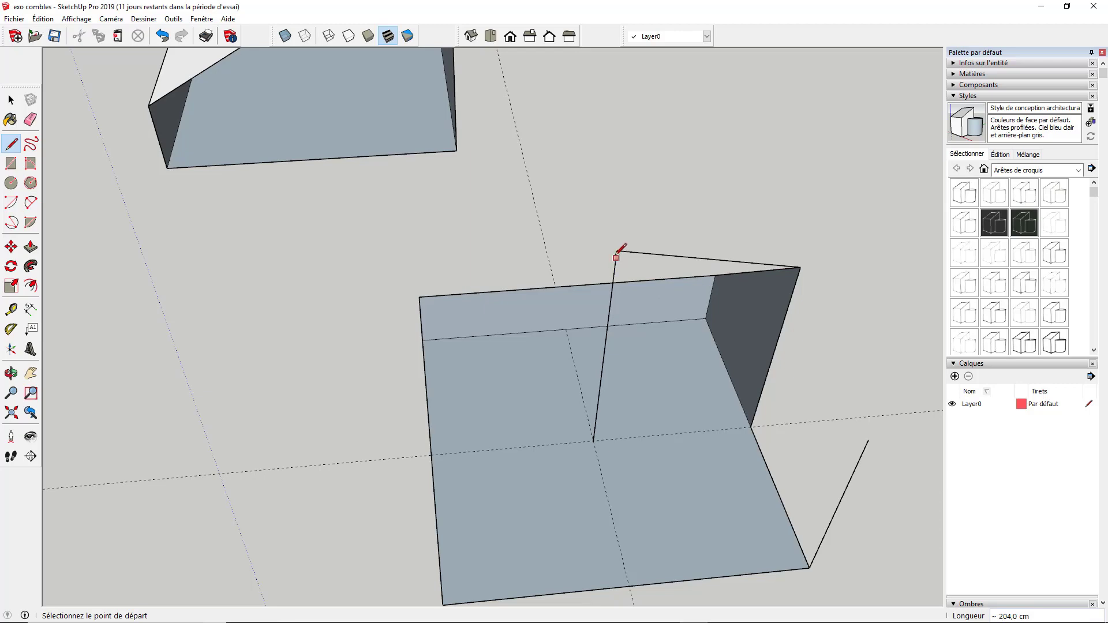
Connect the centre vertical's top to the opposite mid-side vertical's top and on to the other short corner vertical's top
click(616, 257)
middle_drag(614, 284, 750, 332)
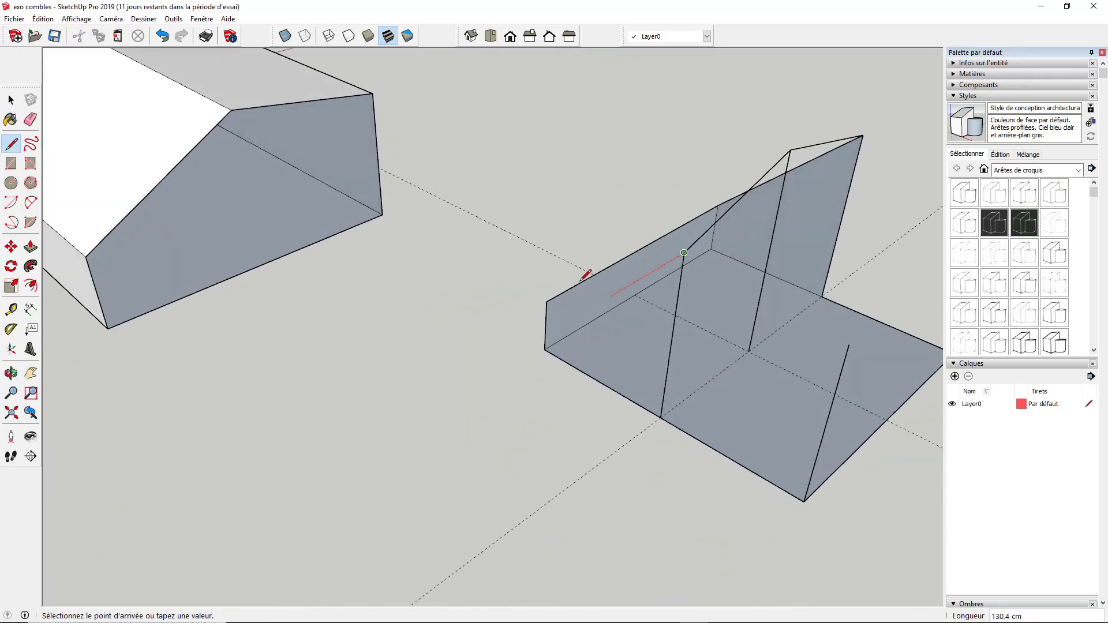
click(547, 302)
middle_drag(547, 289, 654, 275)
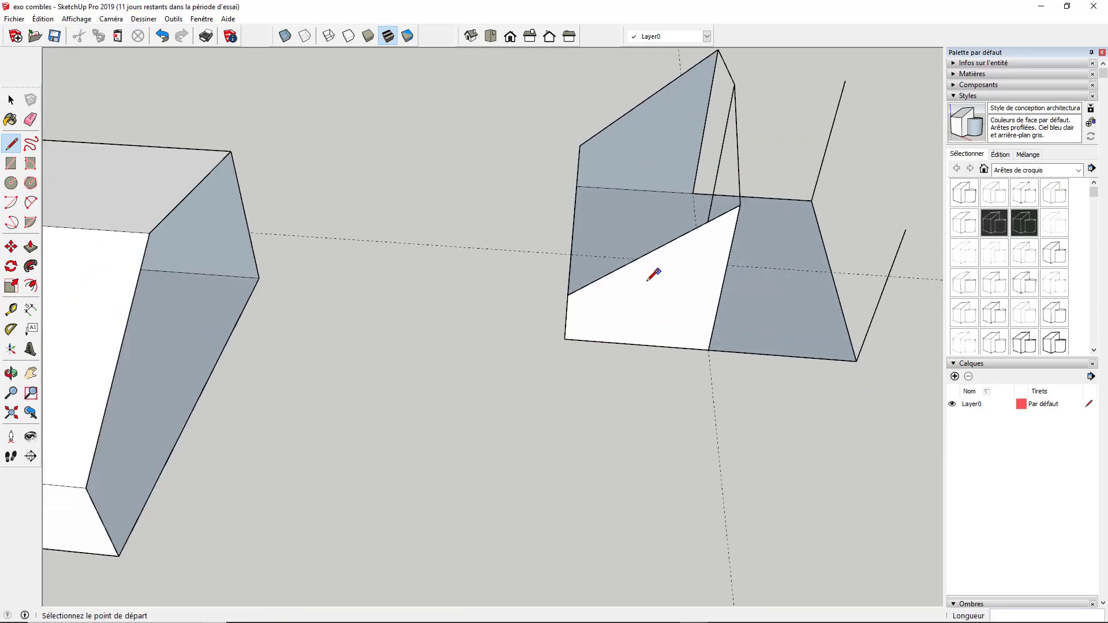
key(space)
Try joining the midpoint of the low wall's top edge to the tops of the centre vertical and both mid-side verticals
middle_drag(570, 307, 617, 144)
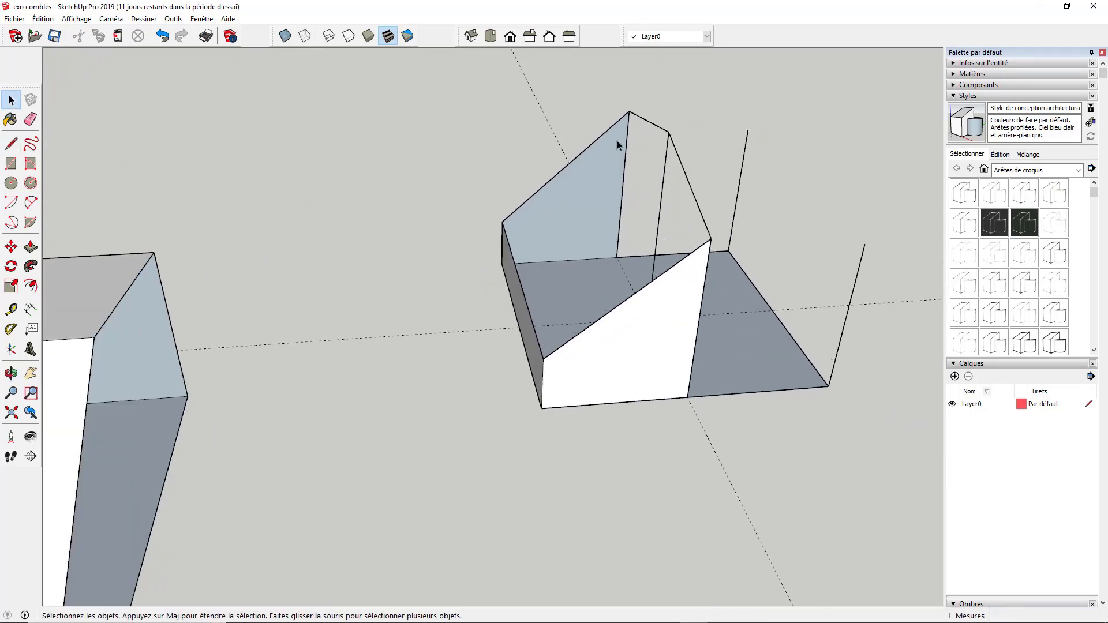
key(l)
click(669, 132)
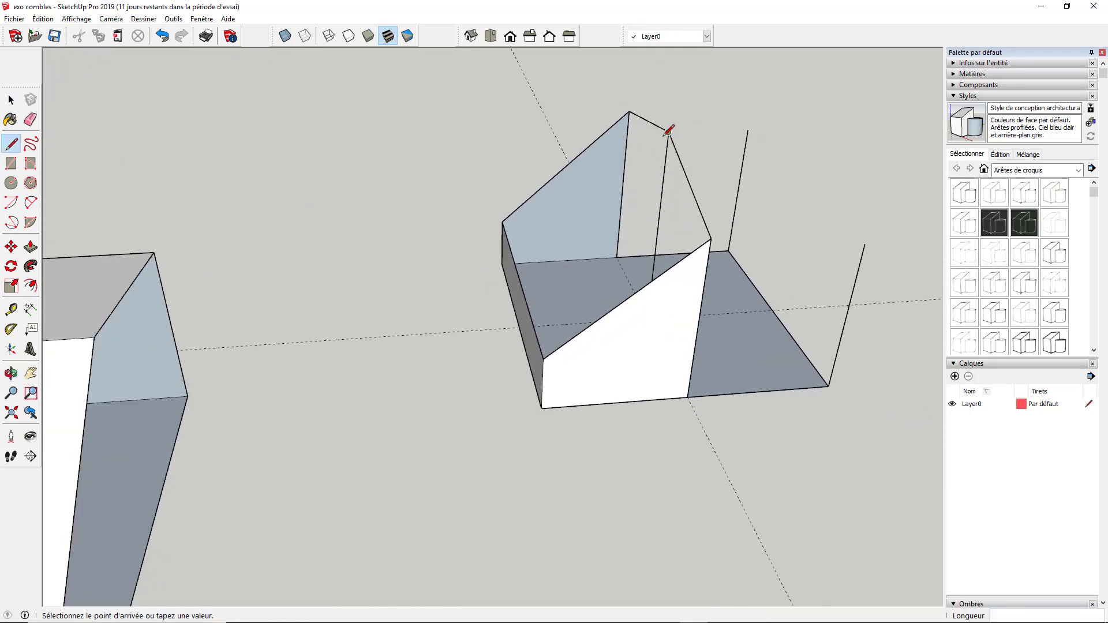
click(523, 280)
middle_drag(532, 280, 865, 237)
middle_drag(549, 205, 224, 142)
middle_drag(216, 141, 666, 257)
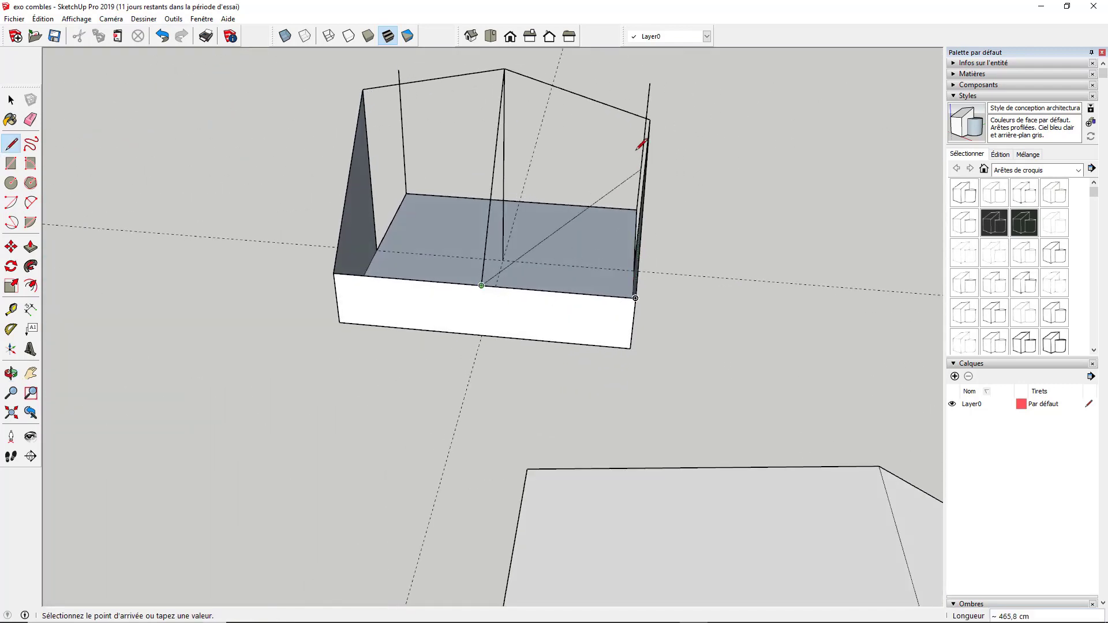
click(649, 121)
click(363, 89)
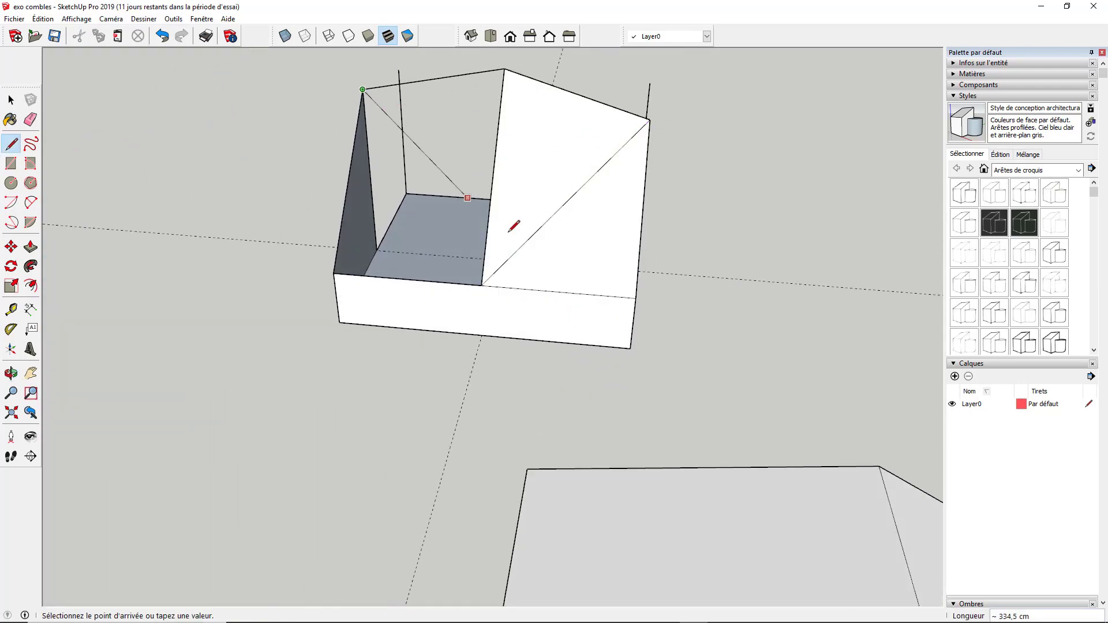
click(483, 284)
Erase the roof lines running from the mid-side and centre vertical tops to the low wall's top-edge midpoint
mouse_move(488, 271)
middle_down()
mouse_move(447, 252)
mouse_move(559, 248)
mouse_move(393, 191)
mouse_move(287, 186)
mouse_move(397, 209)
middle_up()
mouse_move(528, 212)
middle_down()
mouse_move(437, 236)
mouse_move(898, 366)
mouse_move(796, 334)
mouse_move(858, 348)
mouse_move(672, 318)
middle_up()
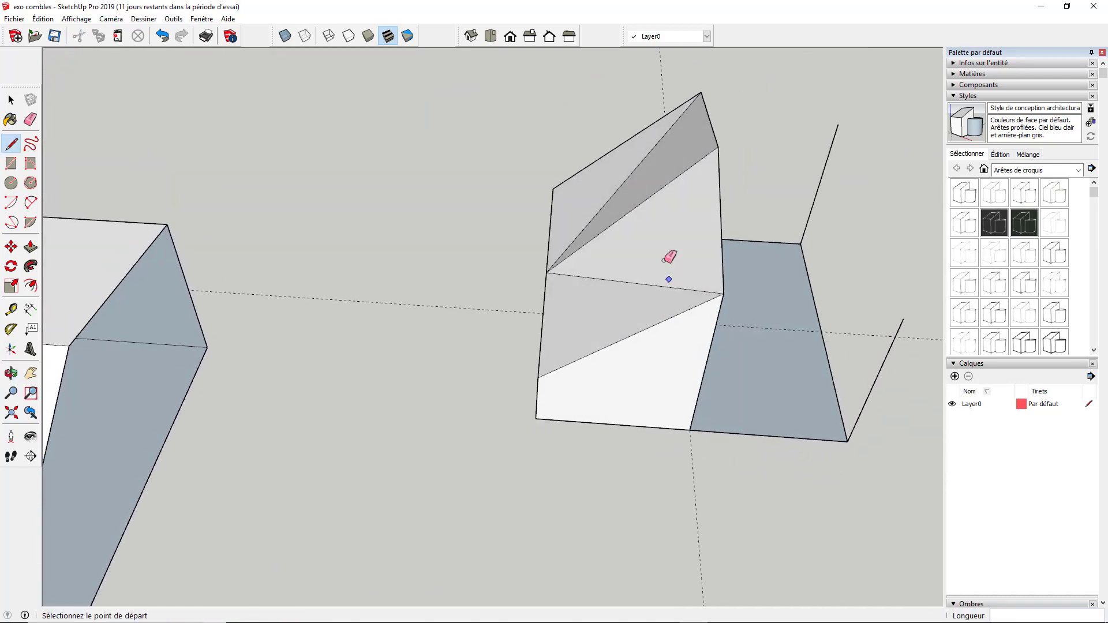
key(e)
mouse_move(605, 199)
mouse_down()
mouse_move(618, 242)
mouse_move(607, 293)
mouse_move(638, 297)
mouse_up()
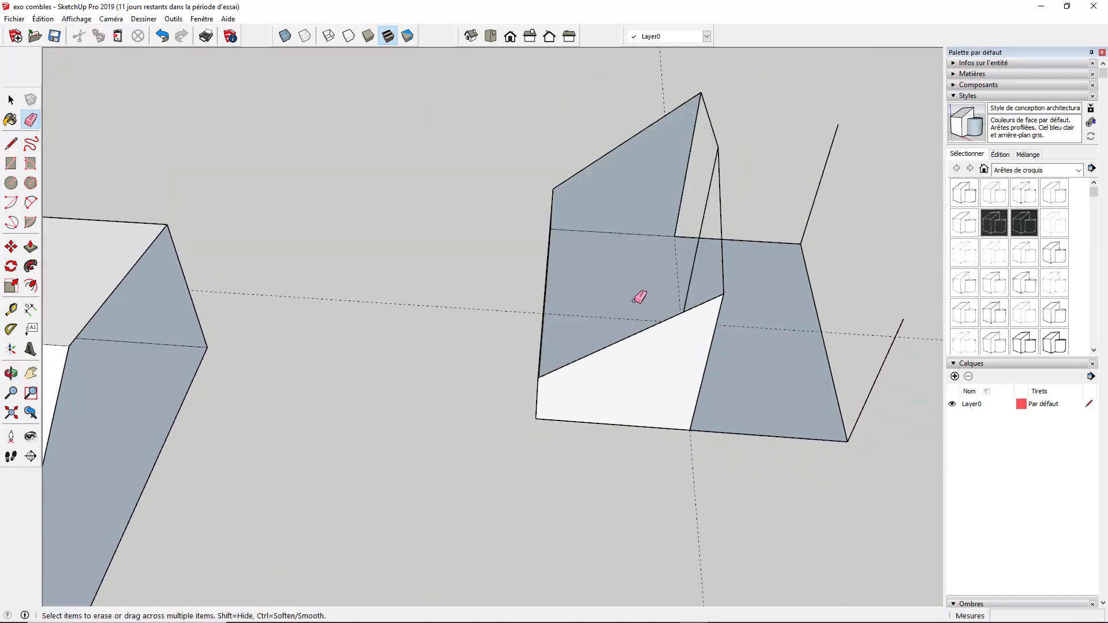
Join one short corner vertical's top to the opposite mid-side vertical's top and to the centre vertical's top, closing the slope above the low wall
key(l)
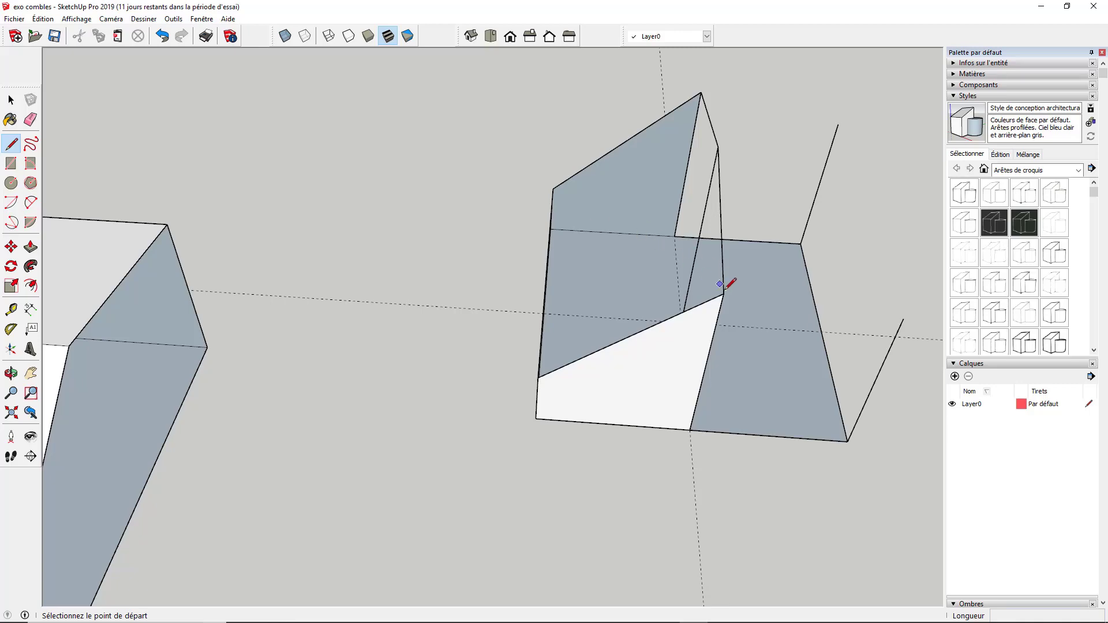
click(724, 294)
click(553, 189)
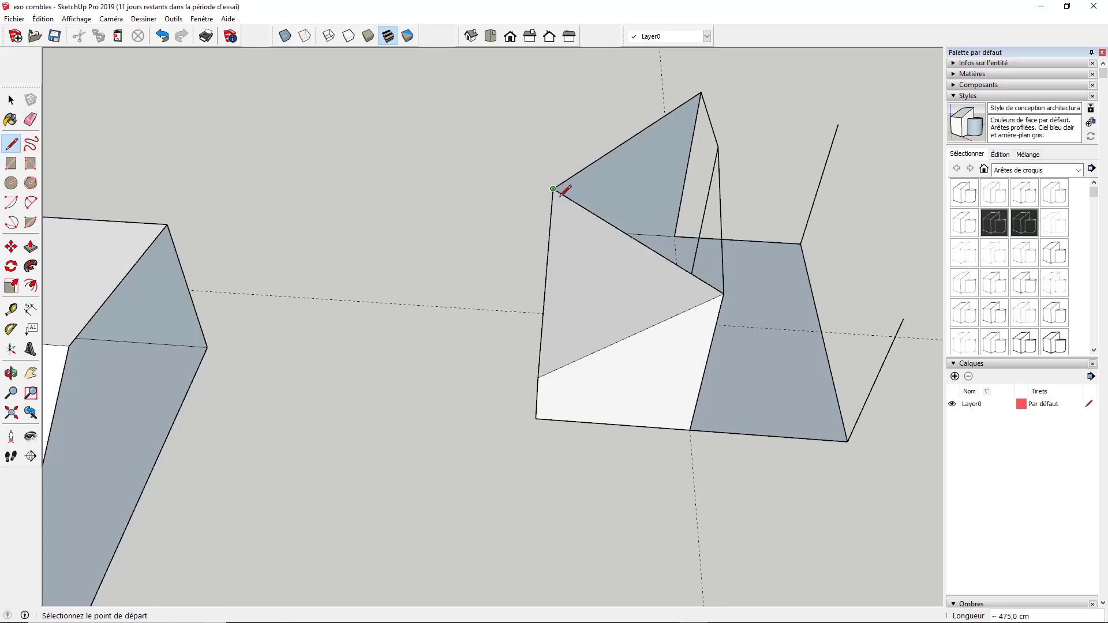
mouse_move(560, 193)
middle_down()
mouse_move(660, 227)
mouse_move(677, 123)
middle_up()
middle_drag(649, 221, 619, 110)
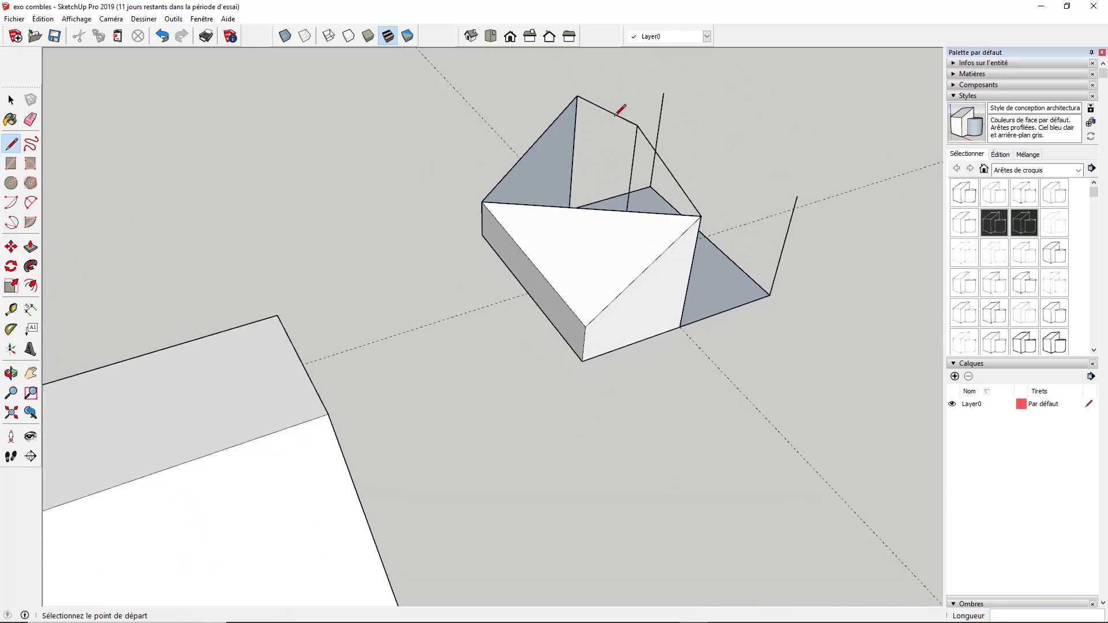
click(638, 124)
click(482, 202)
Connect the tops of the two 220 cm corner verticals to each other and to their adjacent mid-side verticals' tops
mouse_move(663, 227)
middle_down()
mouse_move(595, 248)
mouse_move(453, 192)
mouse_move(272, 188)
mouse_move(260, 210)
mouse_move(515, 235)
mouse_move(622, 304)
mouse_move(686, 329)
mouse_move(448, 267)
mouse_move(663, 302)
mouse_move(566, 319)
middle_up()
mouse_move(656, 332)
middle_down()
mouse_move(606, 347)
mouse_move(593, 336)
middle_up()
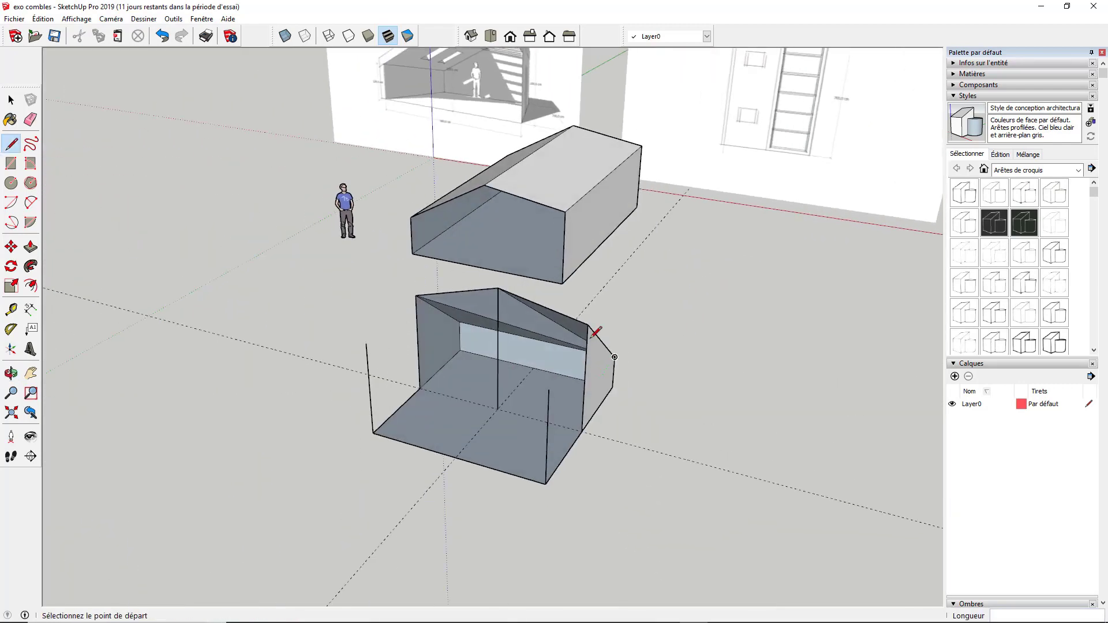
click(588, 325)
click(548, 375)
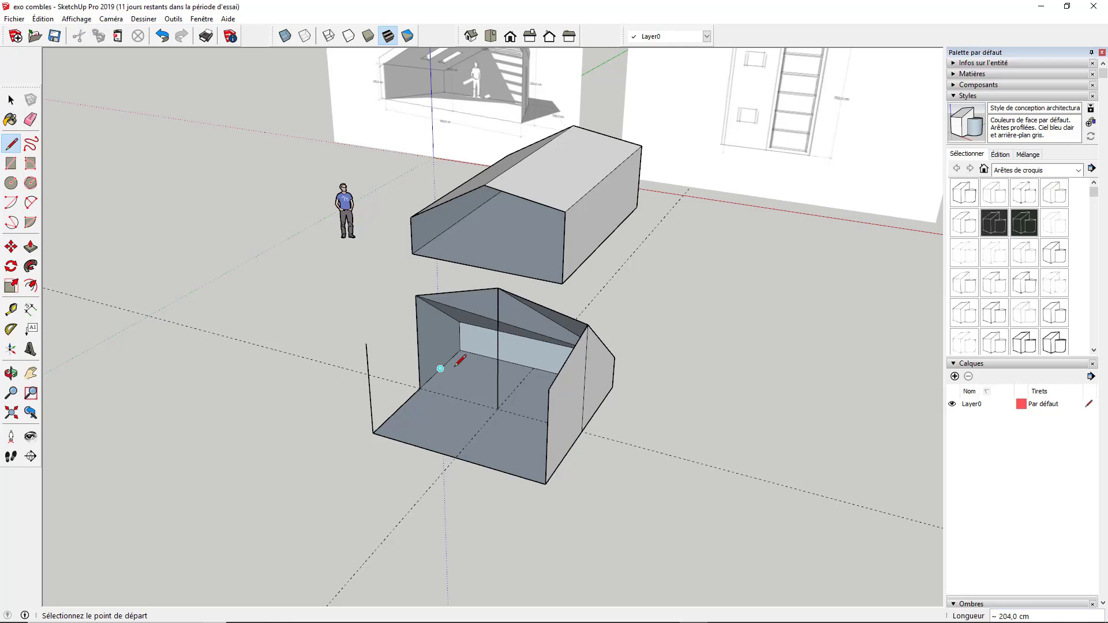
click(366, 344)
click(549, 390)
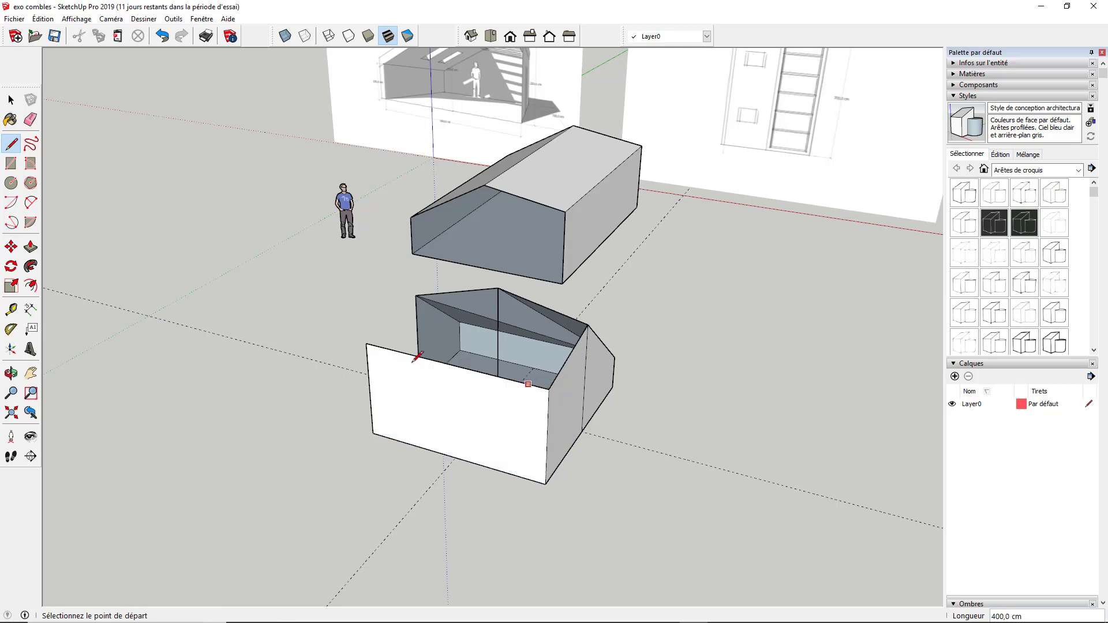
click(366, 344)
click(415, 296)
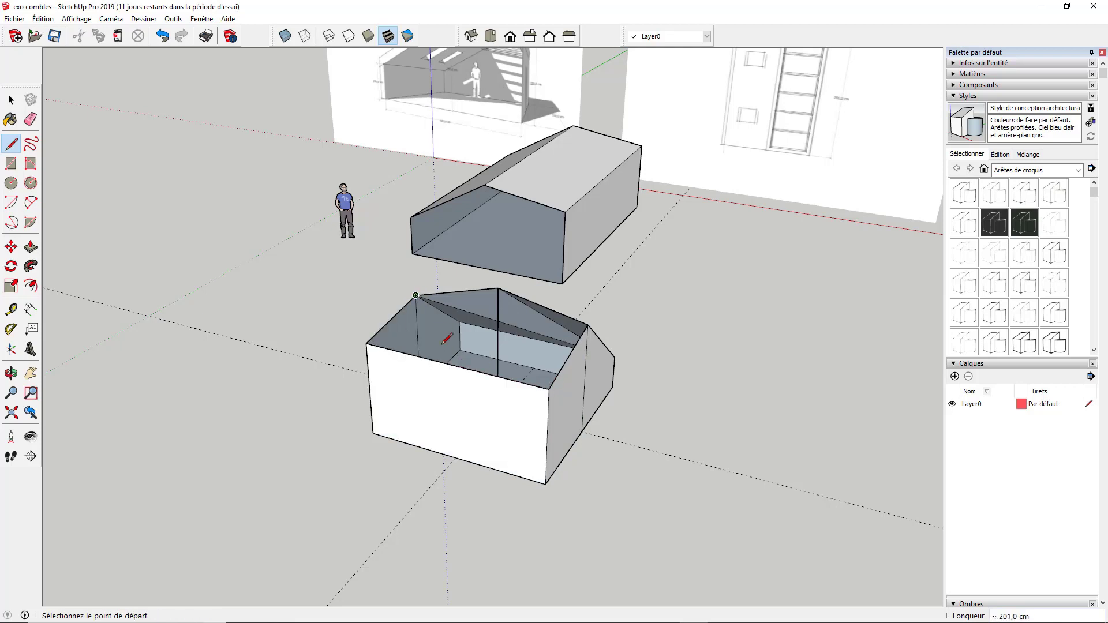
Delete the vertical wall face between the two 220 cm corners
key(space)
click(453, 418)
key(Delete)
Join the centre vertical's top to the midpoint and both ends of the 220 cm wall's top edge to close that side of the roof
mouse_move(489, 420)
middle_down()
mouse_move(557, 376)
mouse_move(519, 398)
middle_up()
key(l)
click(502, 282)
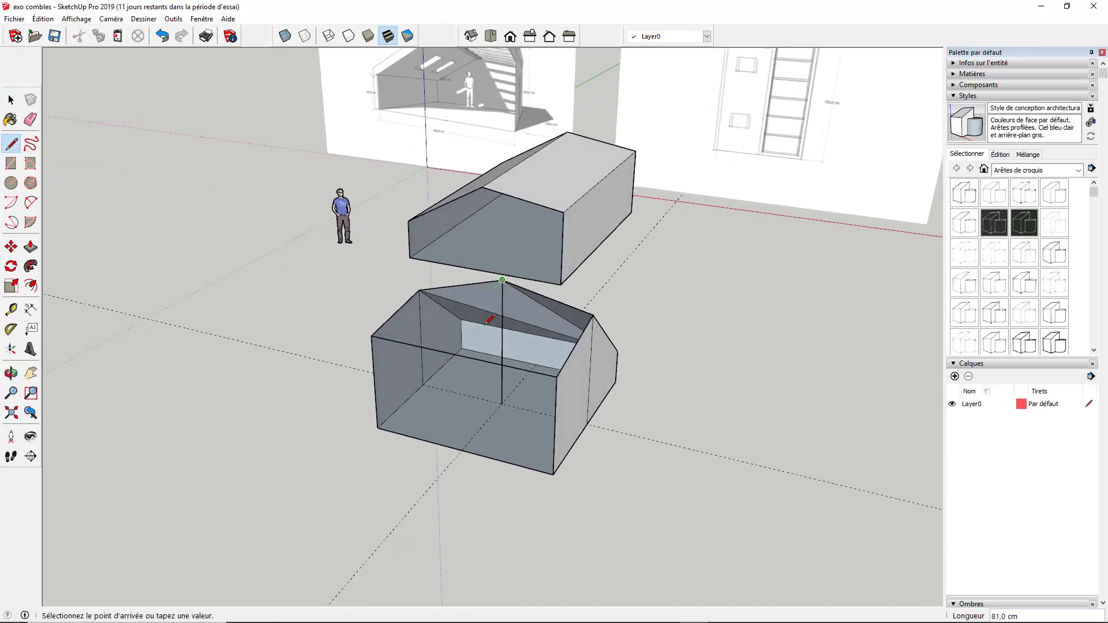
click(460, 356)
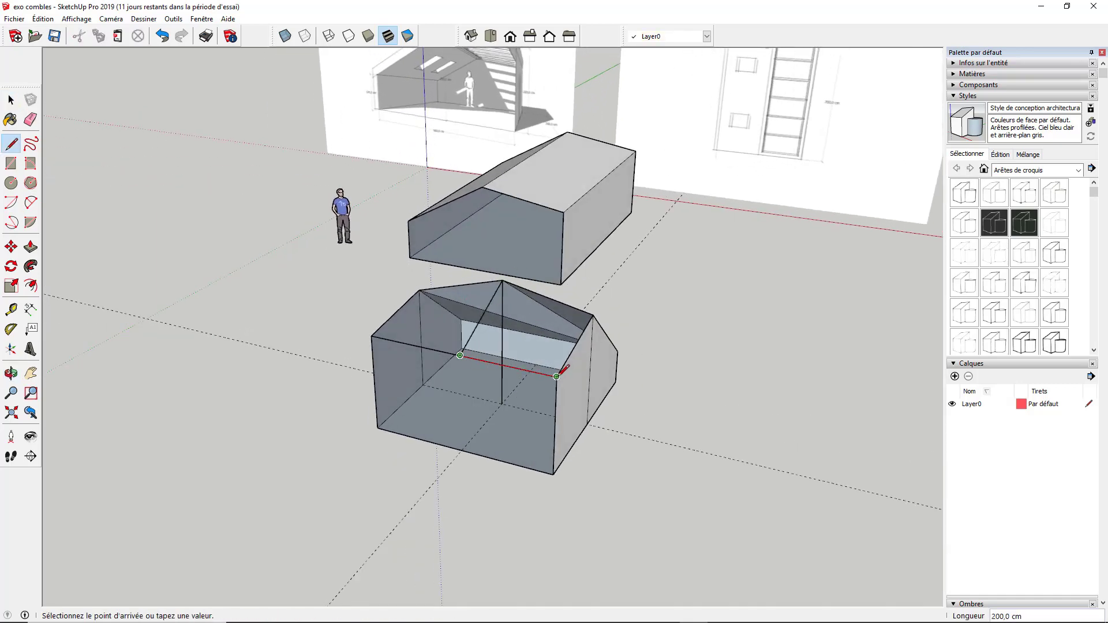
click(556, 376)
click(502, 280)
click(556, 377)
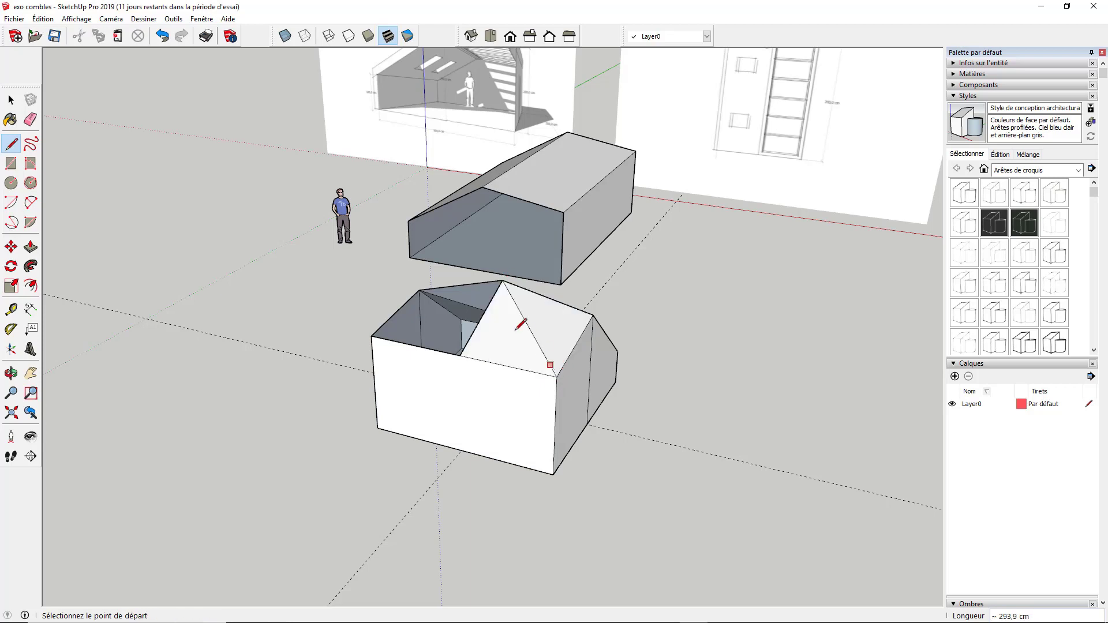
click(502, 281)
click(371, 335)
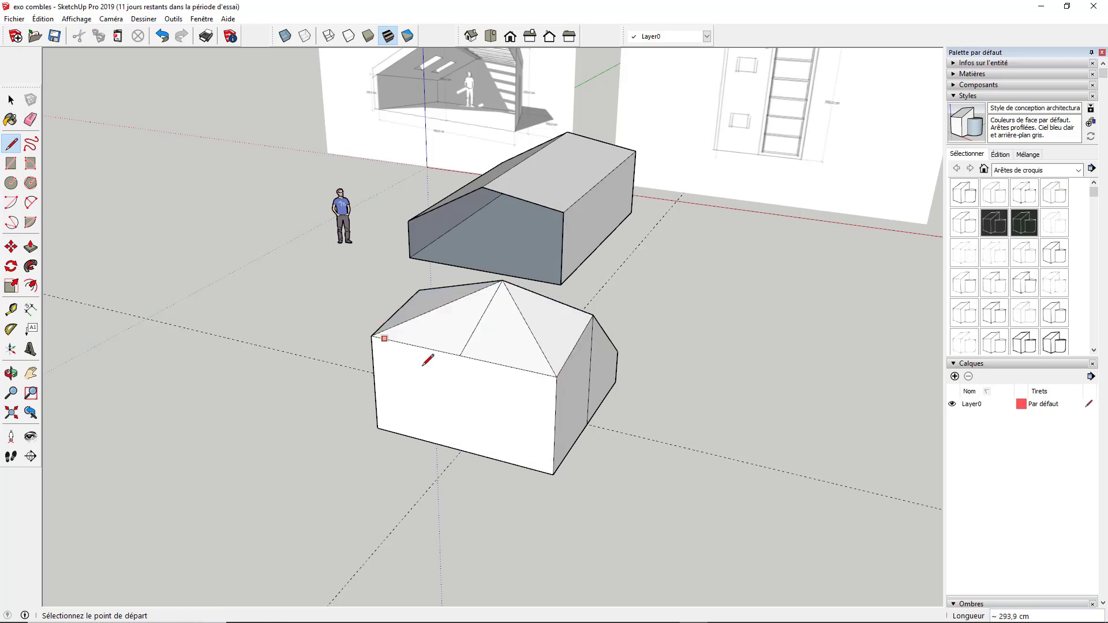
Delete the re-formed face of the 220 cm wall to reopen the inside of the volume
key(space)
click(469, 414)
key(Delete)
Erase the centre vertical inside the volume and the diagonals across the roof slope above the low wall
middle_drag(455, 397, 475, 250)
scroll(475, 251, up, 6)
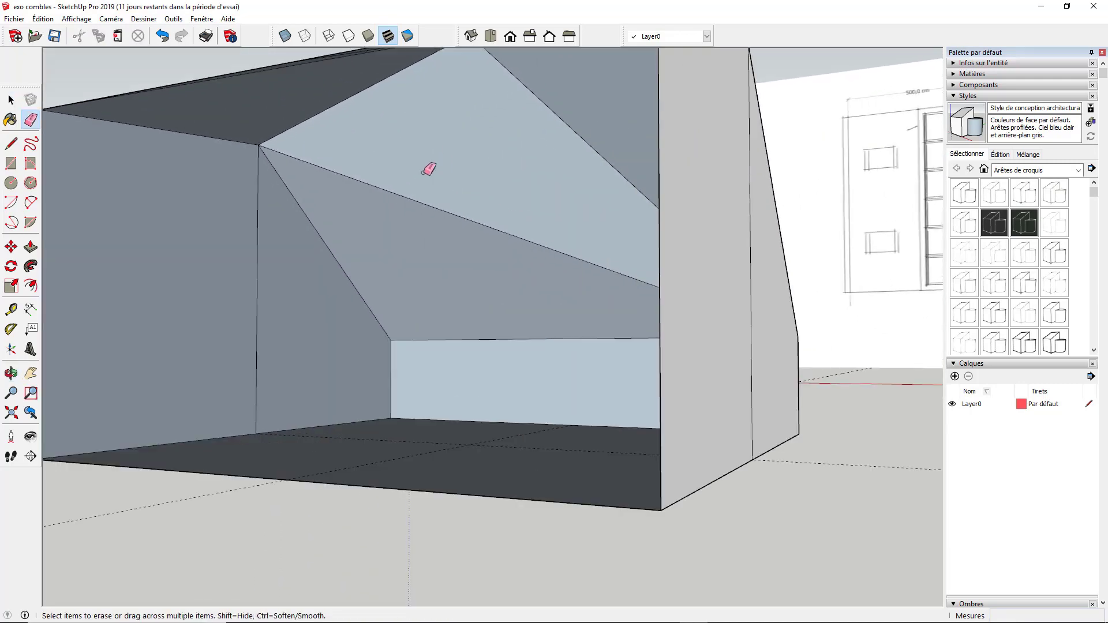
mouse_move(428, 168)
middle_down()
mouse_move(559, 185)
mouse_move(600, 287)
mouse_move(559, 248)
mouse_move(586, 213)
mouse_move(661, 188)
mouse_move(601, 199)
mouse_move(520, 275)
mouse_move(476, 292)
mouse_move(567, 334)
mouse_move(464, 369)
mouse_move(611, 329)
mouse_move(283, 379)
mouse_move(425, 346)
mouse_move(380, 325)
middle_up()
key(e)
drag(341, 310, 462, 381)
Join both short corner verticals' tops to the roof's centre peak to close the slope above the low wall with triangles
key(l)
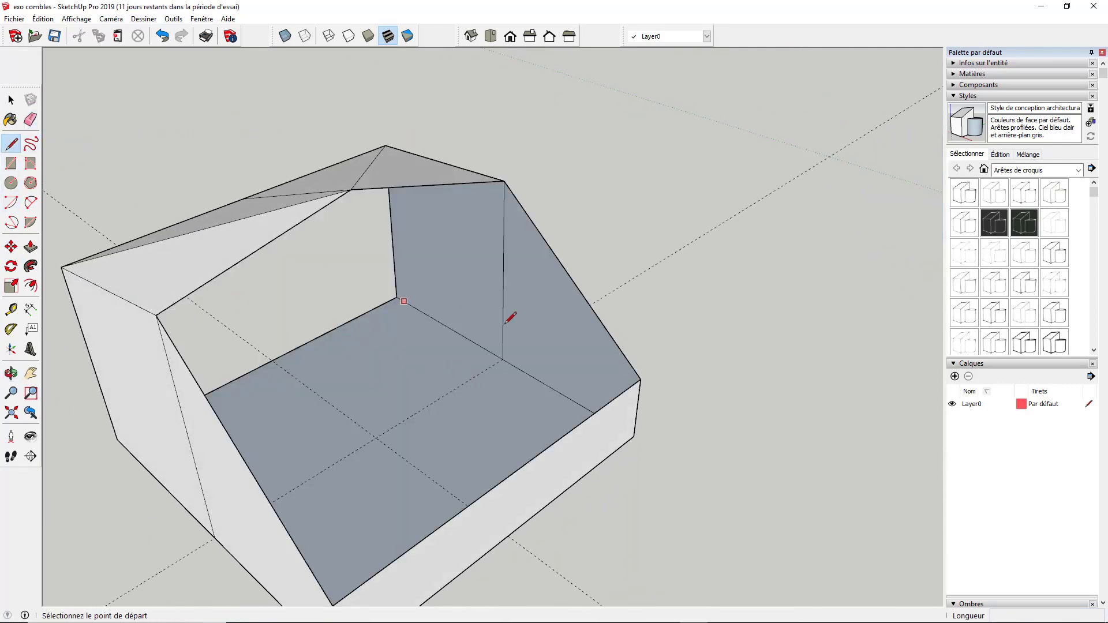
click(641, 379)
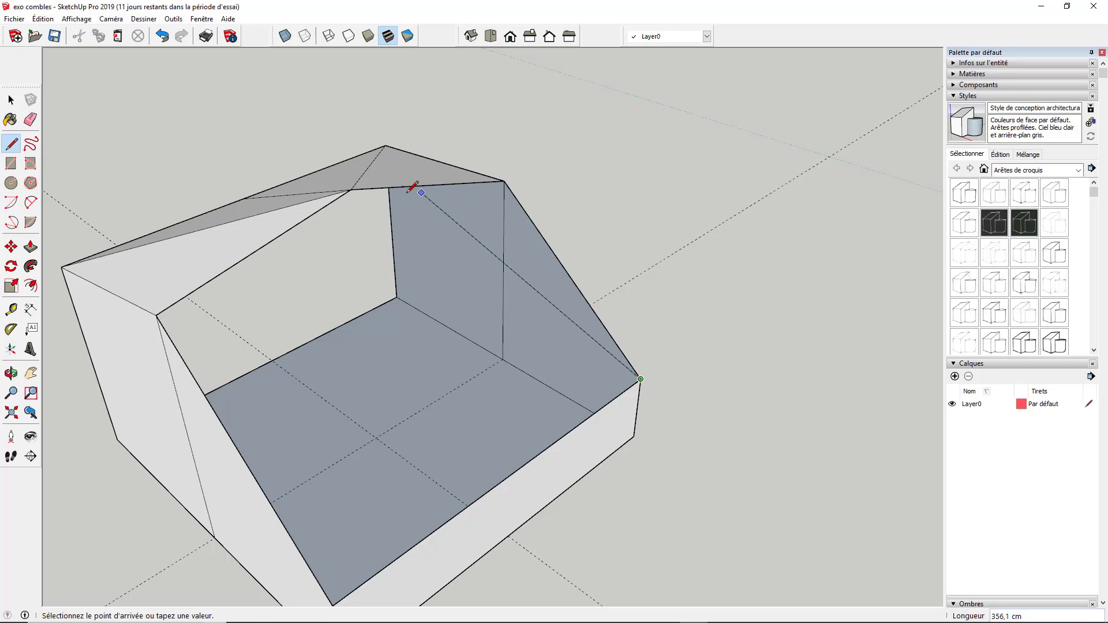
click(351, 189)
scroll(407, 368, down, 2)
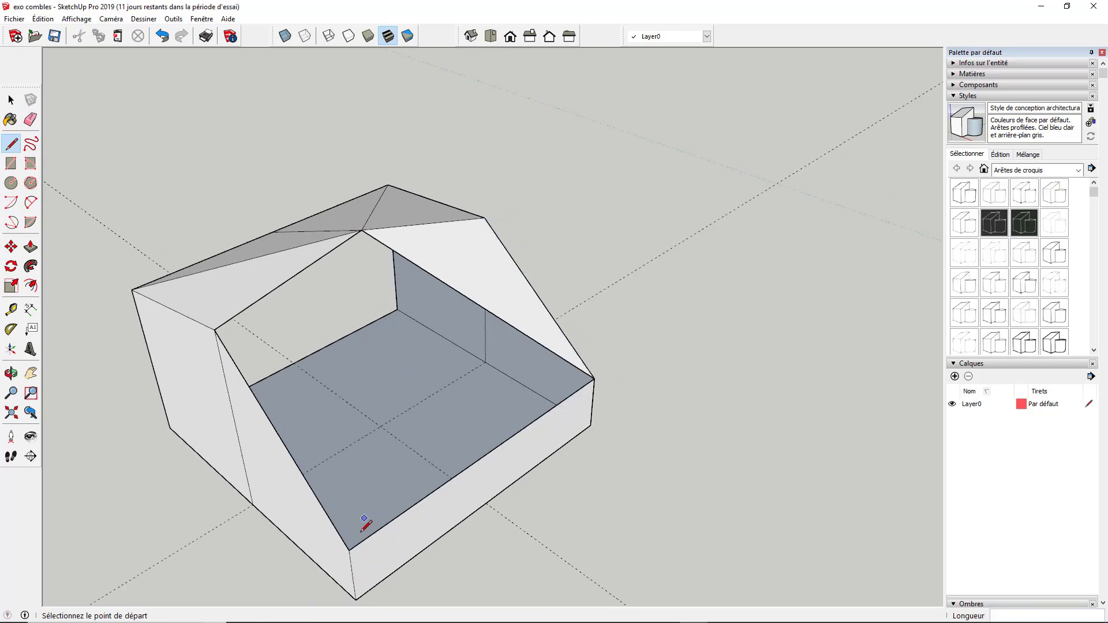
click(349, 550)
click(362, 230)
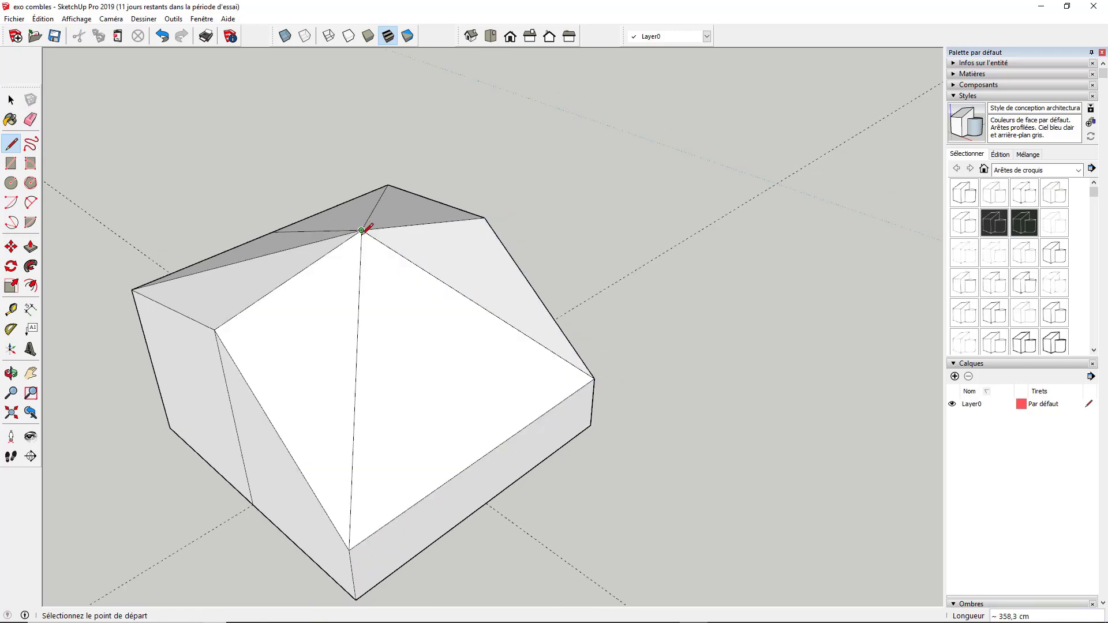
Delete the entire second roofed volume beside the attic
mouse_move(364, 228)
middle_down()
mouse_move(545, 404)
mouse_move(587, 284)
mouse_move(479, 299)
mouse_move(706, 401)
mouse_move(381, 370)
mouse_move(488, 436)
mouse_move(750, 477)
mouse_move(663, 454)
middle_up()
scroll(479, 300, up, 3)
scroll(499, 341, up, 2)
scroll(492, 323, down, 4)
key(space)
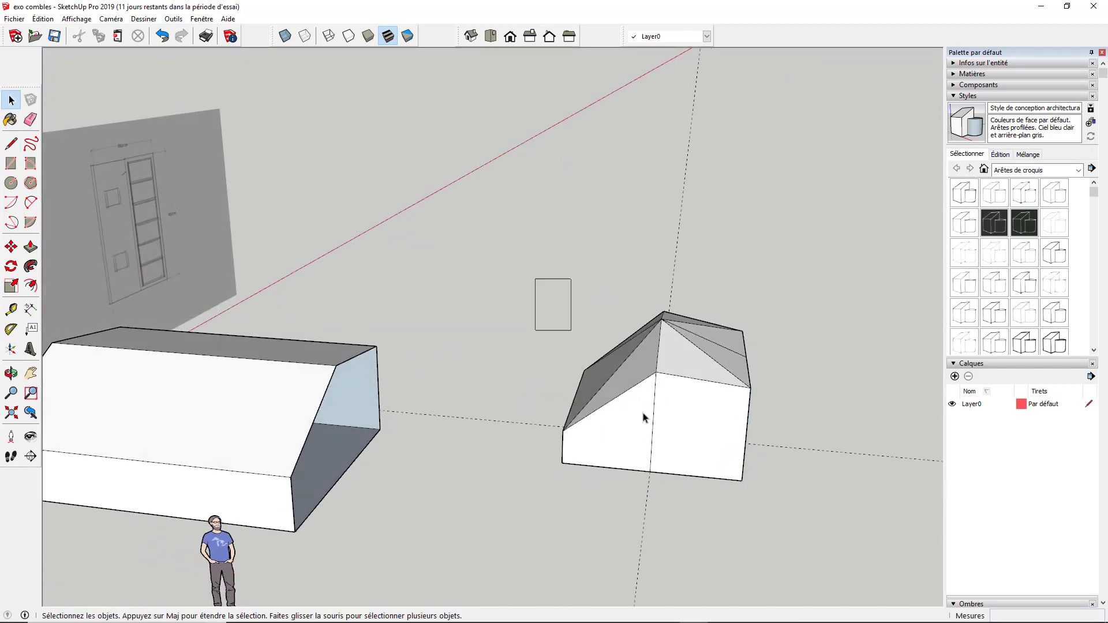
drag(645, 418, 792, 504)
key(Delete)
Undo the last edit to the model
middle_drag(792, 504, 681, 418)
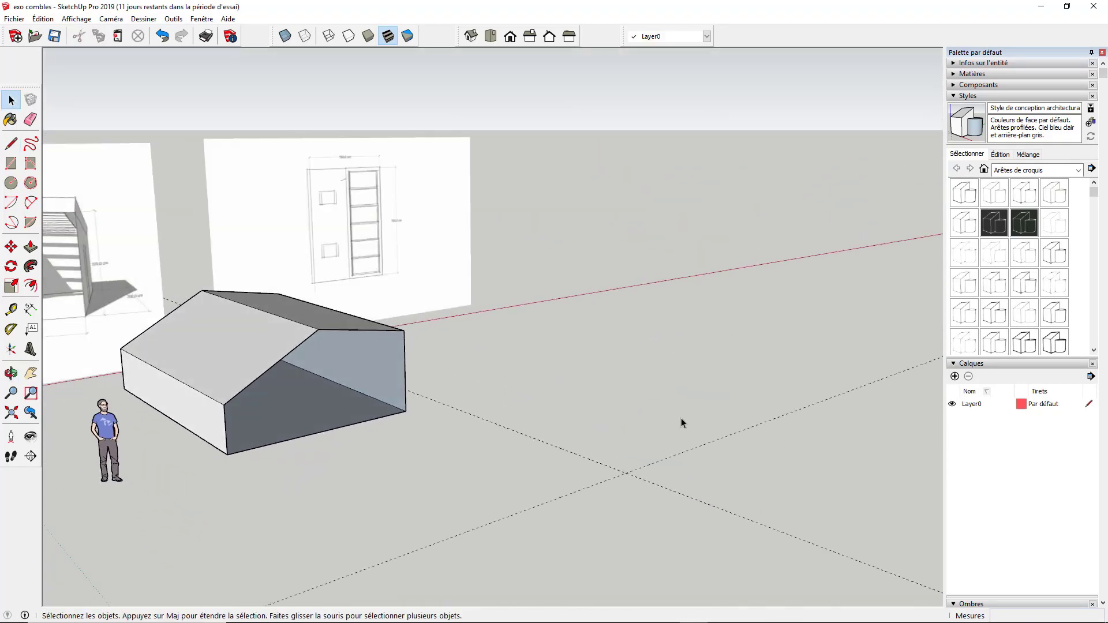
middle_drag(589, 506, 407, 429)
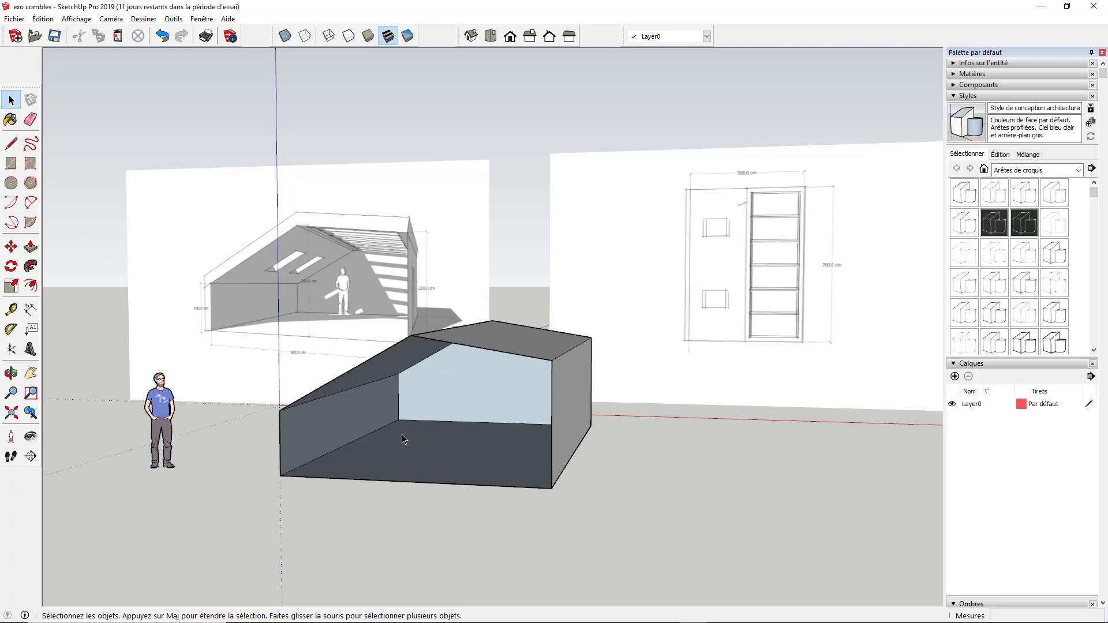
key(ctrl+z)
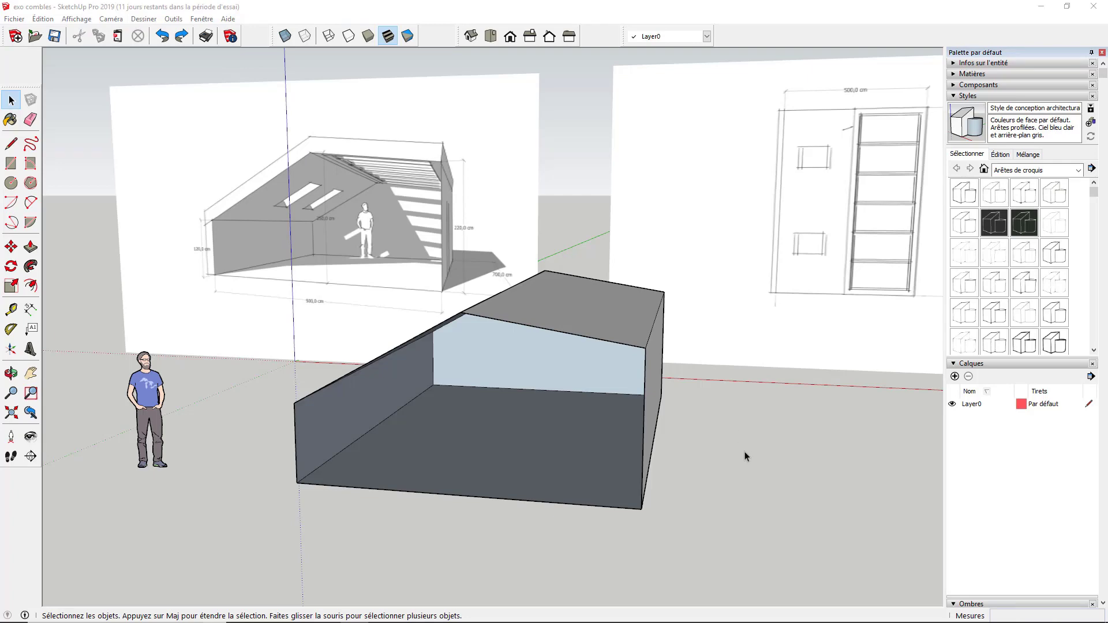
Examine the attic's perspective reference image, including its dimensions, roof windows, slatted roof section and side wall
scroll(332, 192, up, 10)
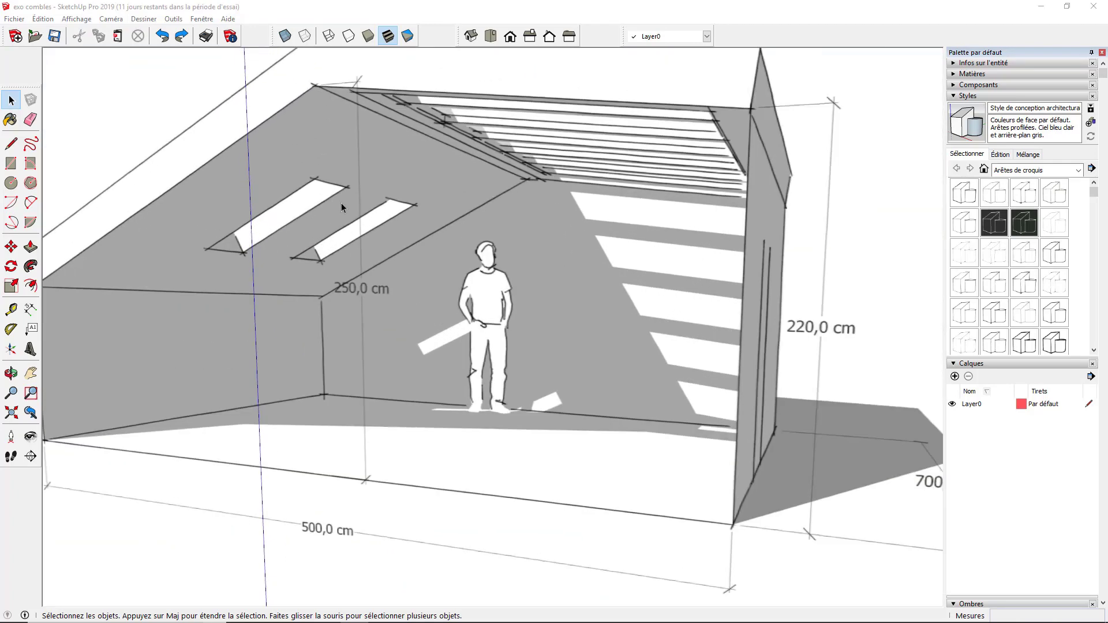
middle_drag(341, 203, 458, 223)
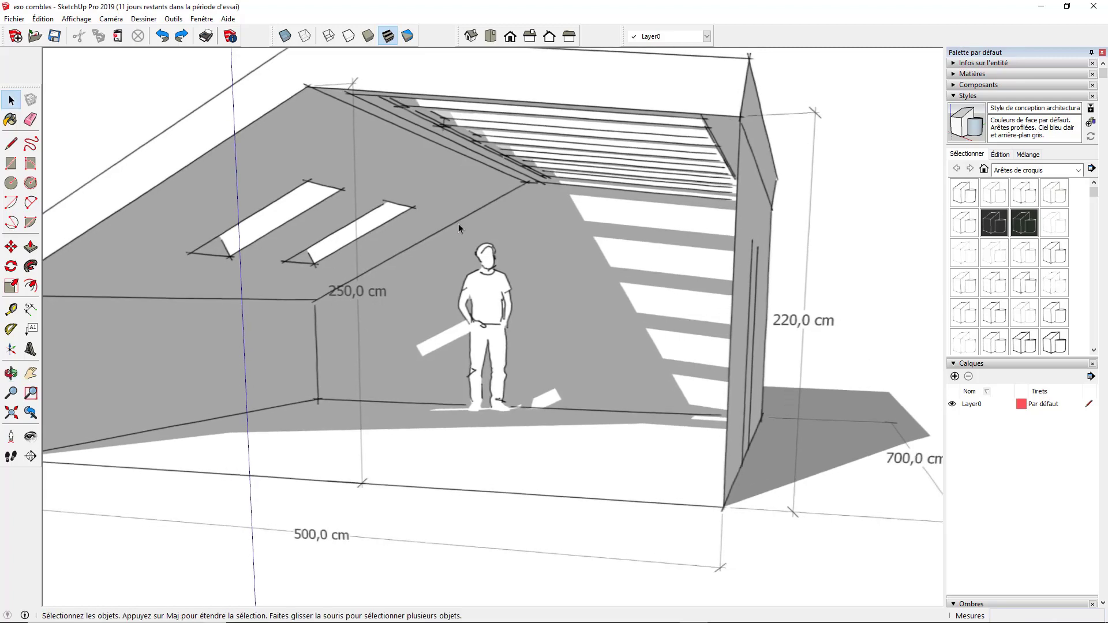
scroll(458, 224, down, 3)
scroll(493, 272, up, 4)
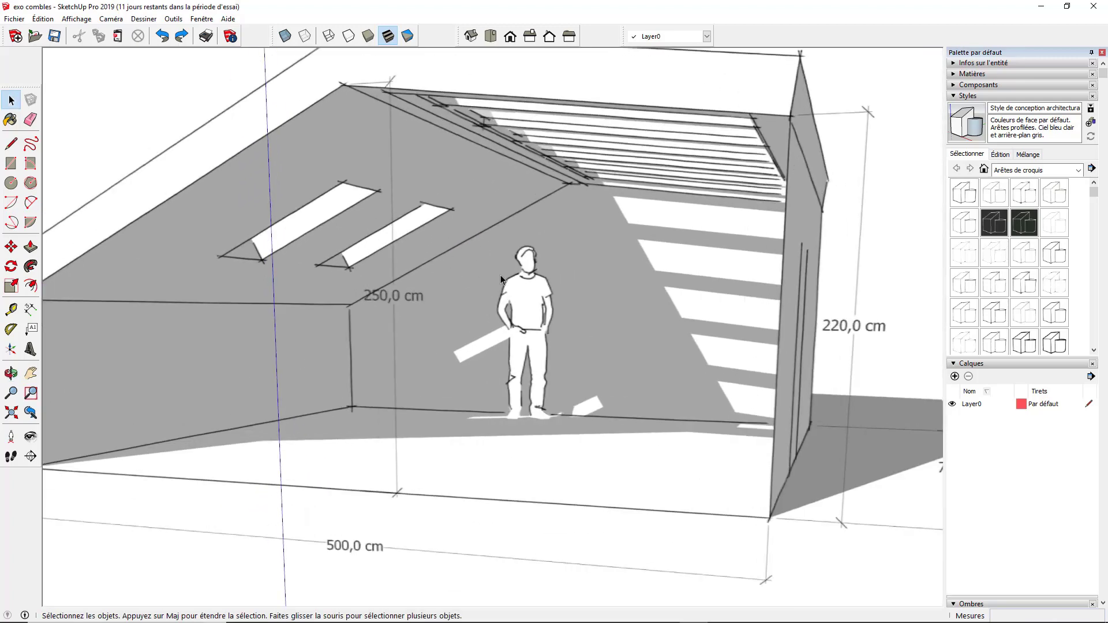
scroll(500, 274, down, 2)
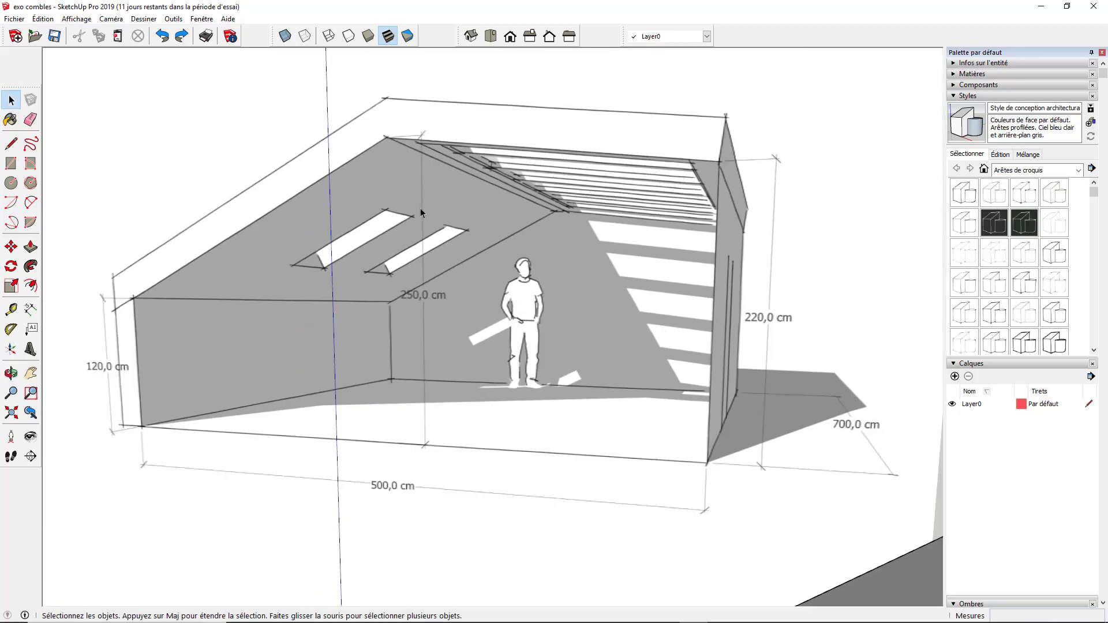
scroll(420, 213, up, 2)
scroll(419, 214, down, 2)
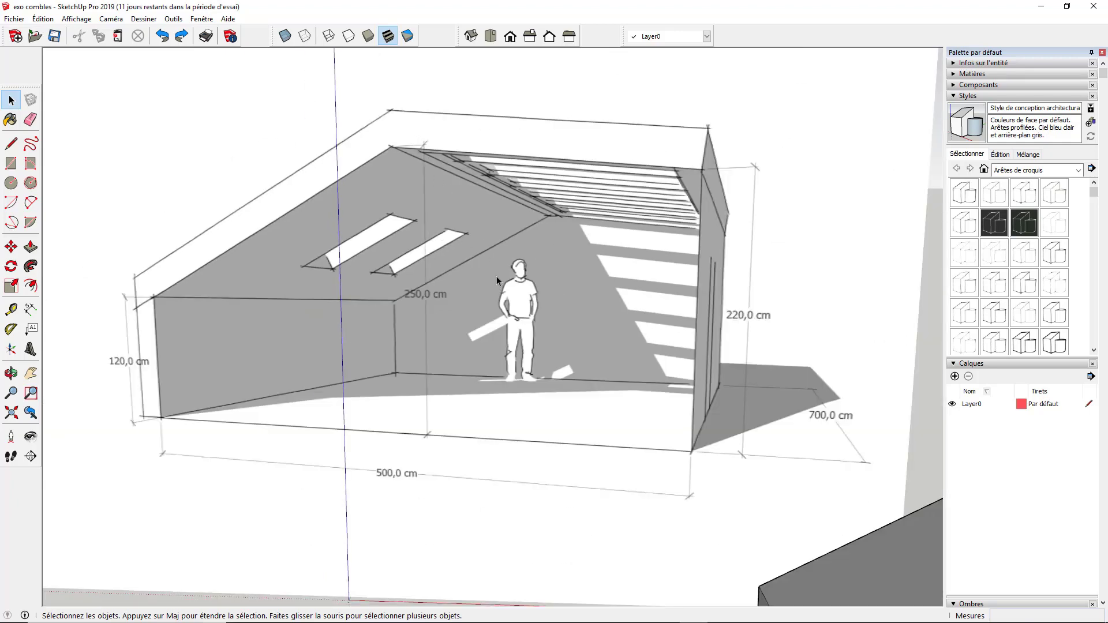
scroll(513, 277, up, 2)
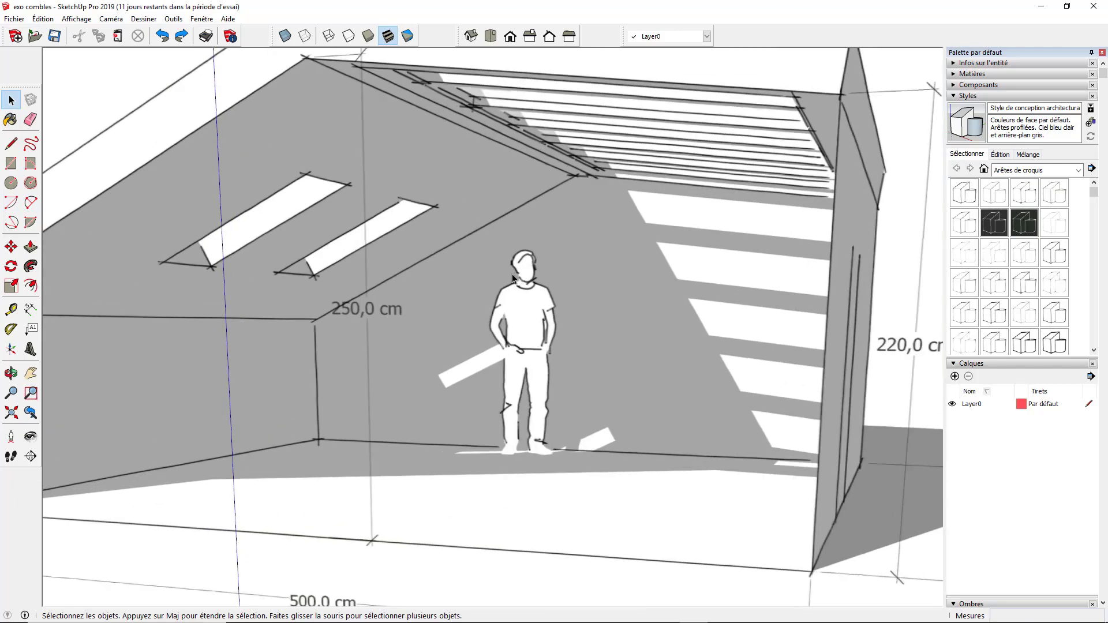
scroll(512, 279, down, 2)
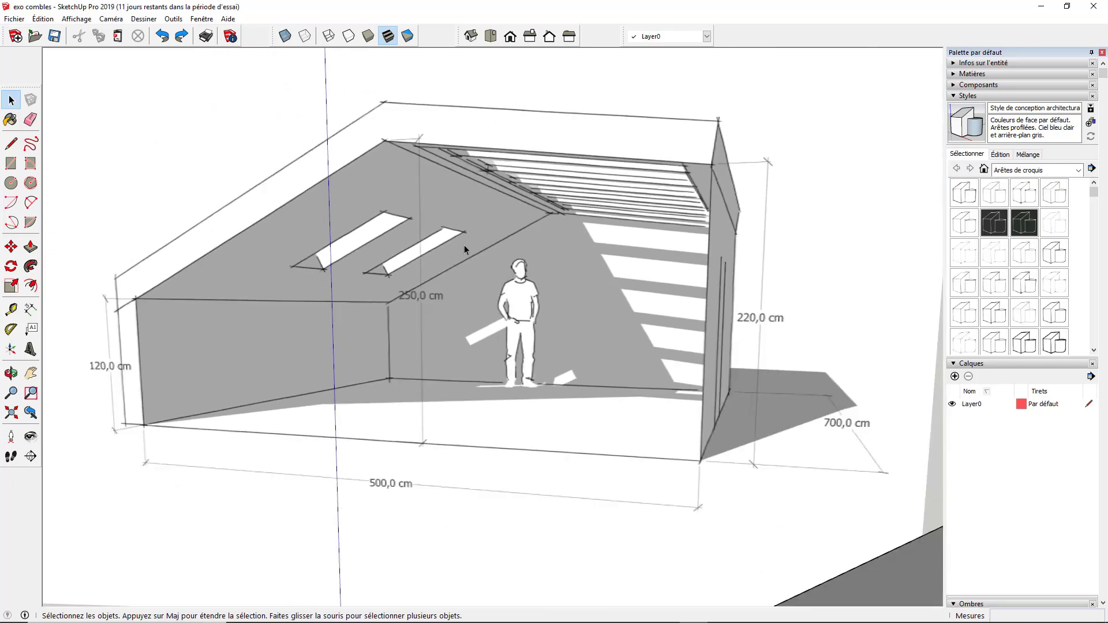
scroll(390, 189, up, 3)
scroll(392, 200, down, 5)
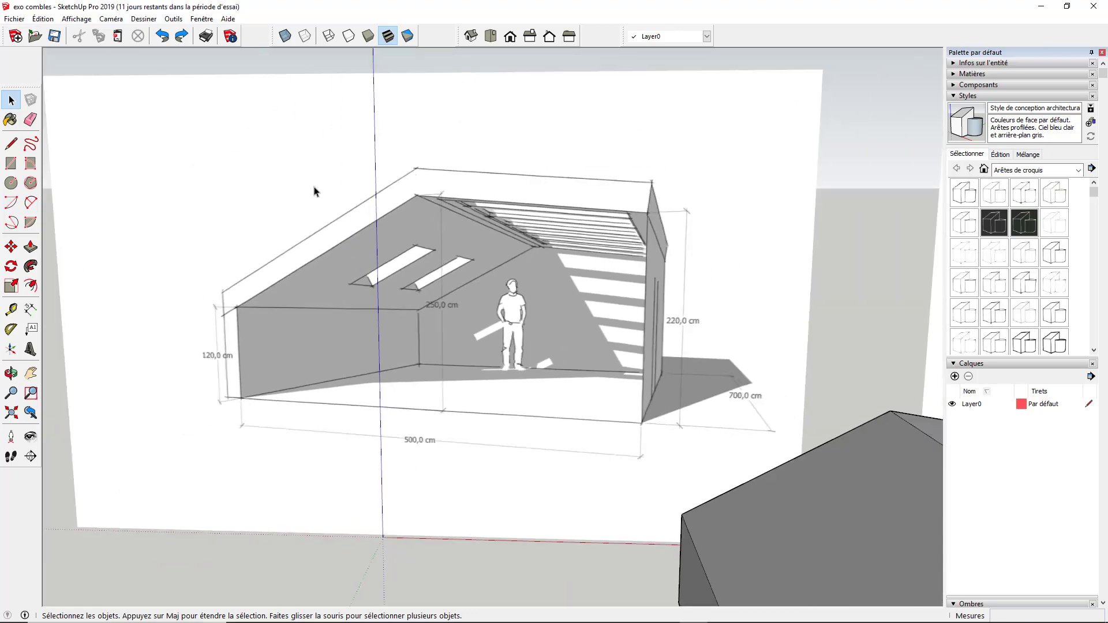
scroll(394, 232, down, 6)
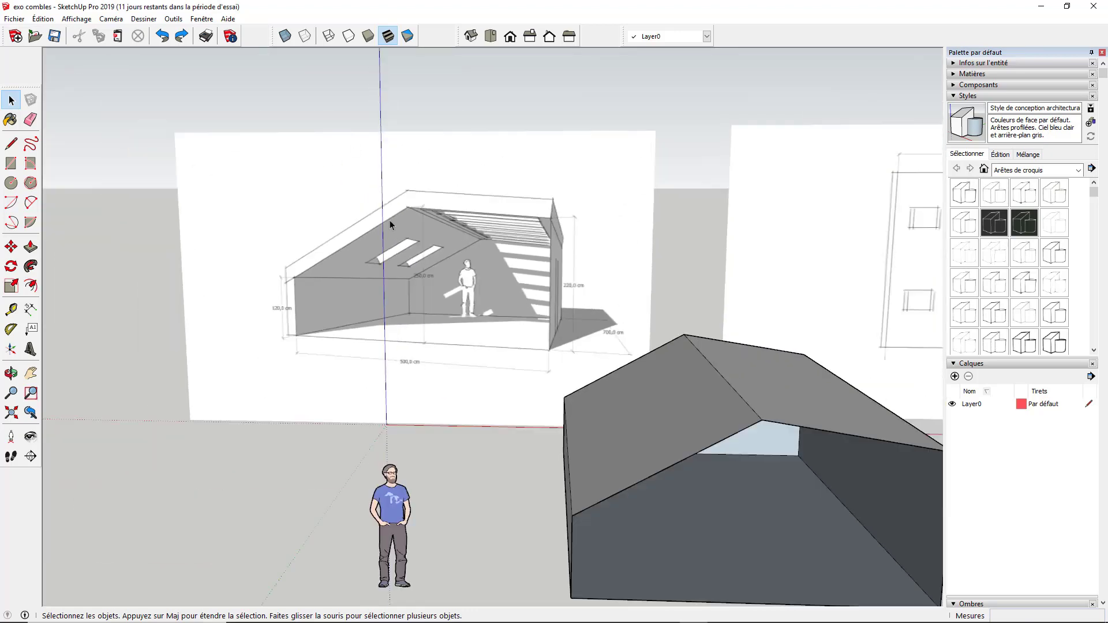
Examine the outer wall and roof thickness outlined around the attic in the perspective reference image
scroll(392, 218, up, 7)
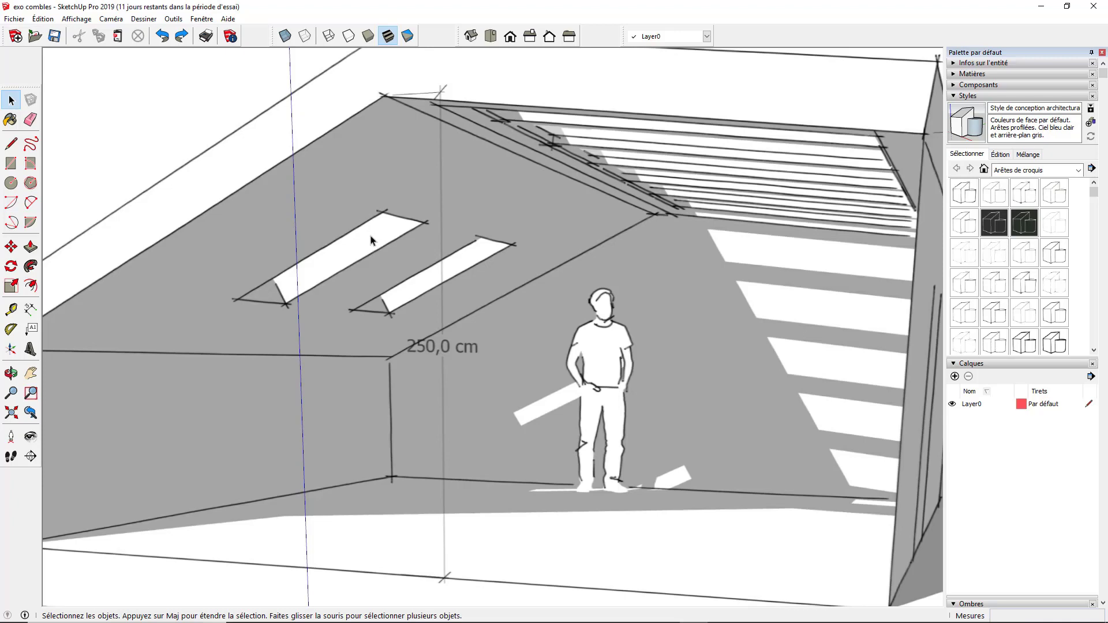
scroll(377, 237, down, 5)
scroll(374, 219, up, 4)
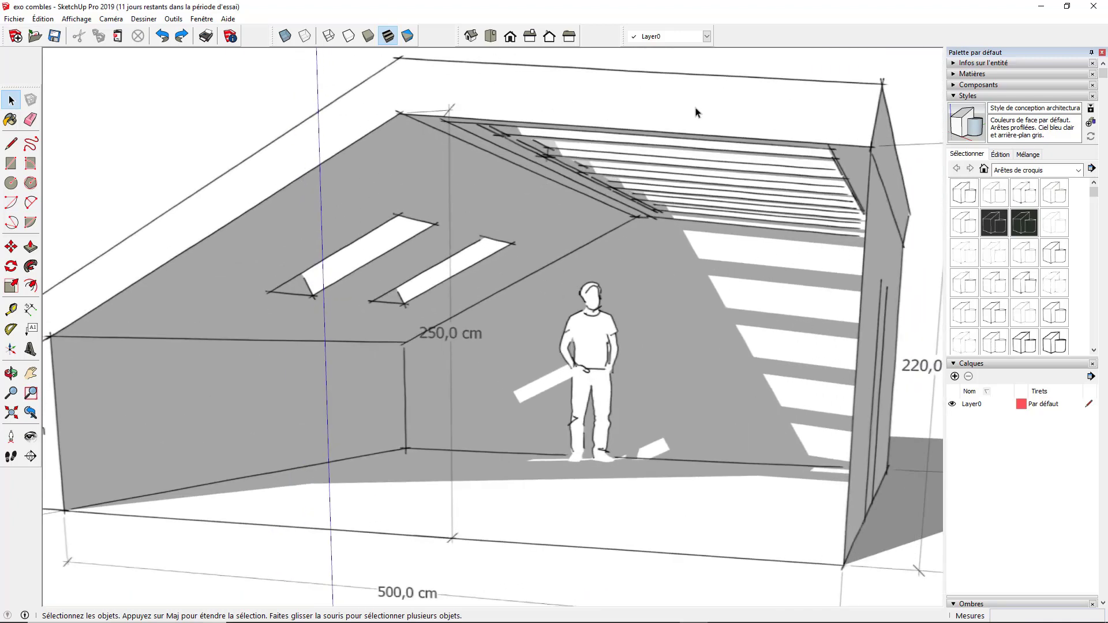
scroll(324, 237, down, 3)
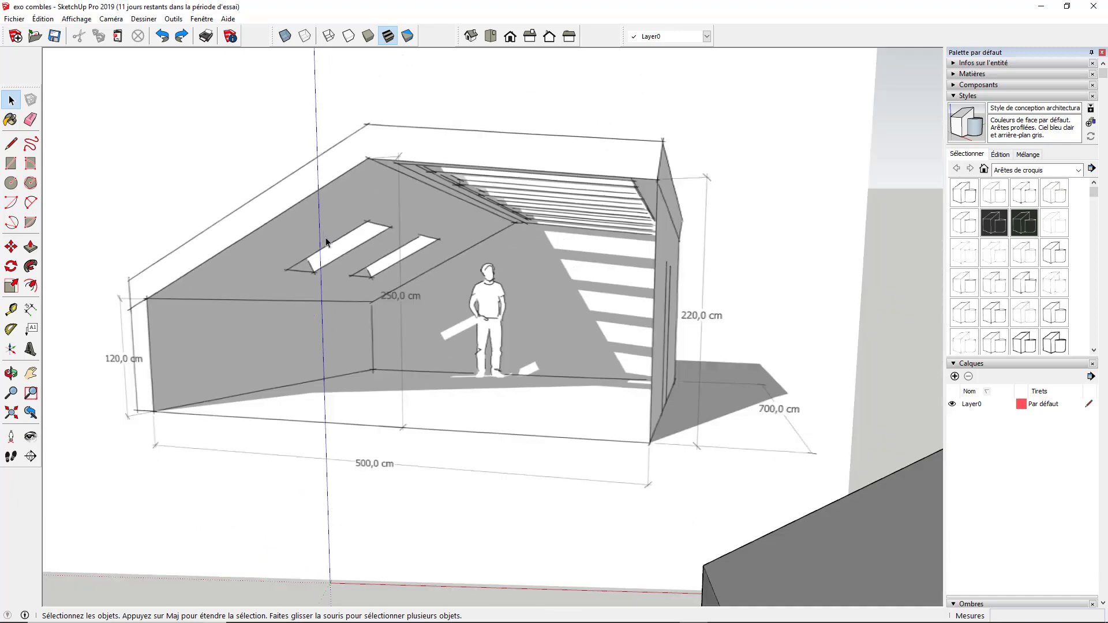
scroll(326, 243, down, 3)
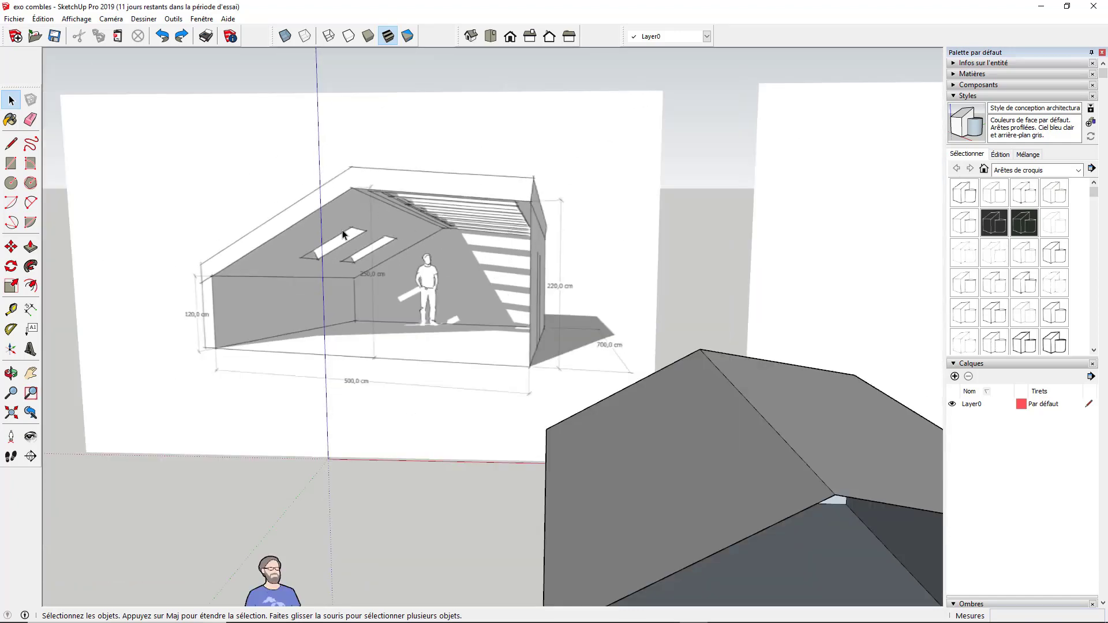
scroll(338, 235, down, 5)
scroll(515, 333, up, 4)
Select the attic's closed far gable face and start the Offset tool on it
middle_drag(515, 332, 510, 282)
middle_drag(567, 306, 536, 296)
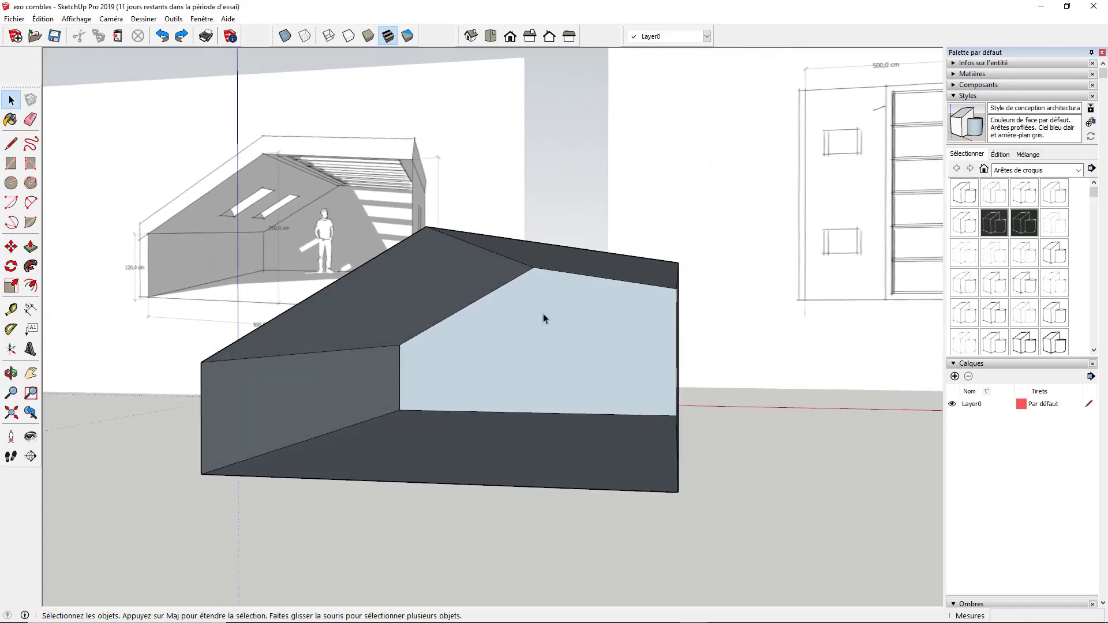
click(517, 314)
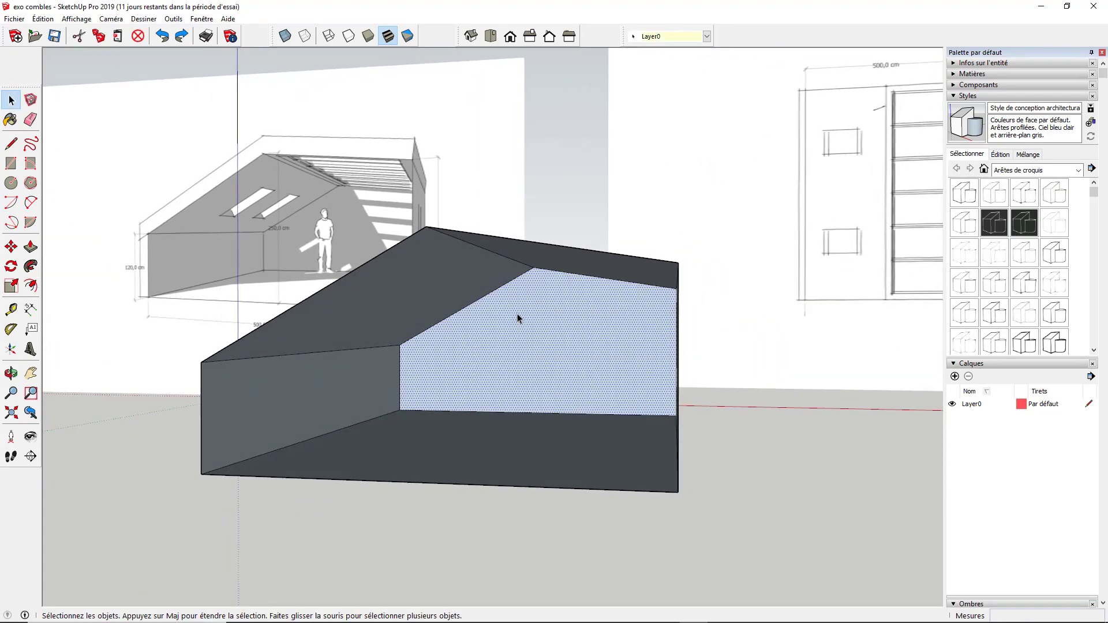
mouse_move(530, 321)
middle_down()
mouse_move(608, 321)
mouse_move(527, 324)
middle_up()
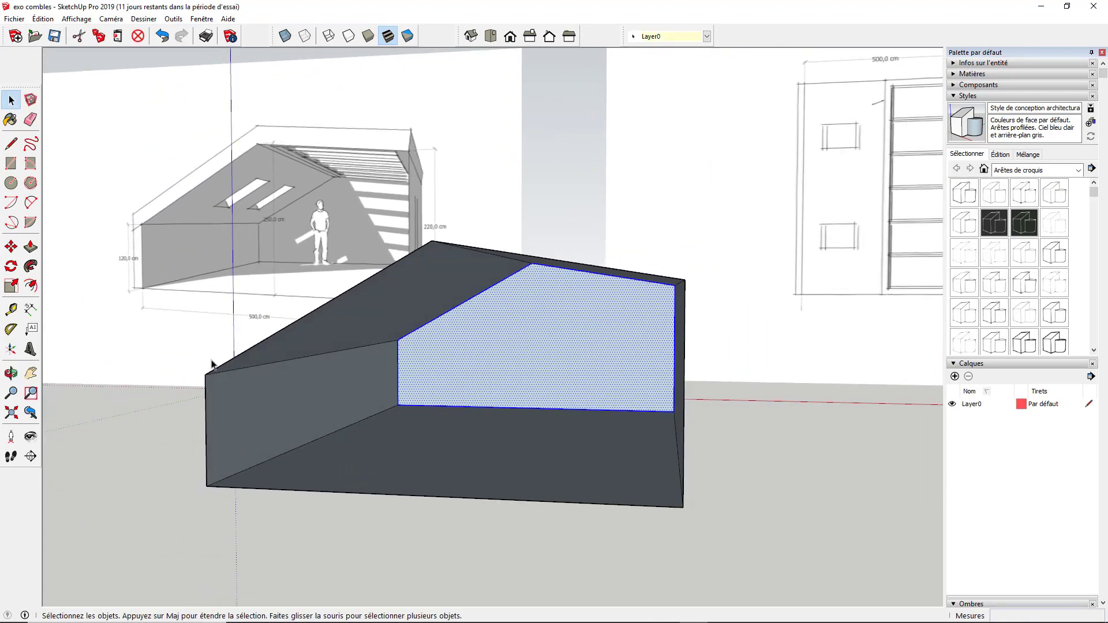
click(30, 287)
scroll(334, 375, down, 3)
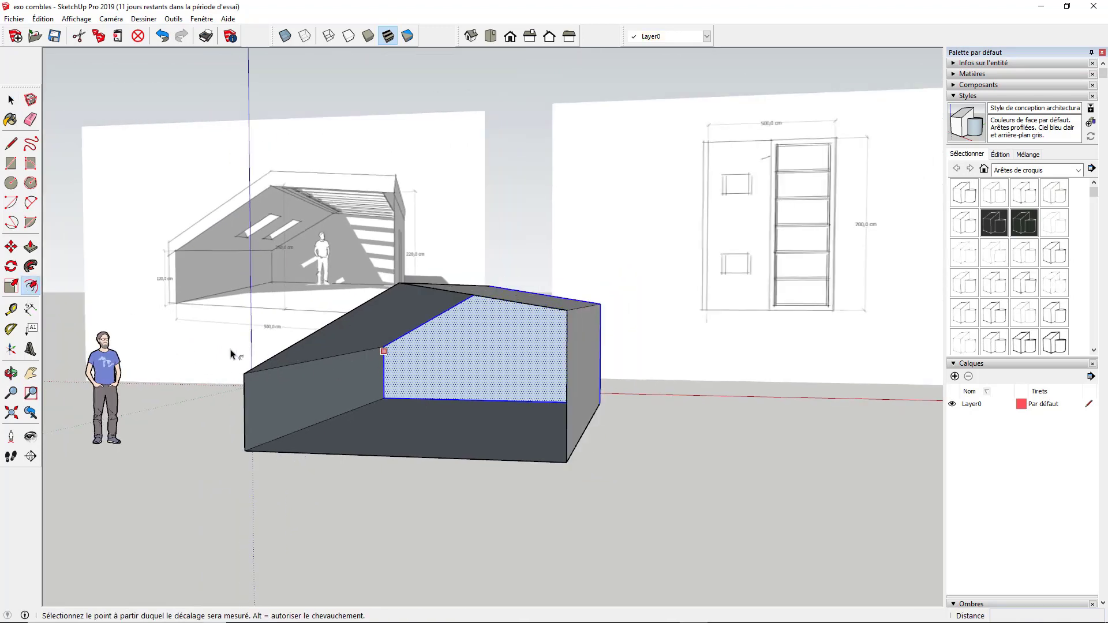
mouse_move(508, 351)
middle_down()
mouse_move(621, 348)
mouse_move(489, 351)
mouse_move(515, 344)
middle_up()
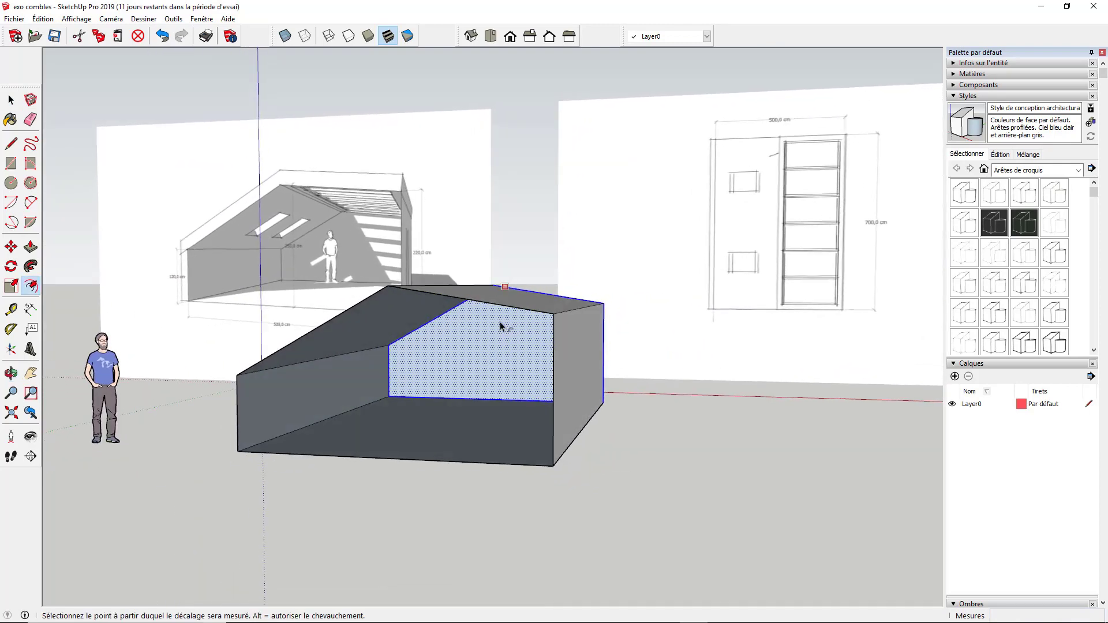
Try to offset the far gable face's outline by 40 cm, then undo the offset
click(502, 324)
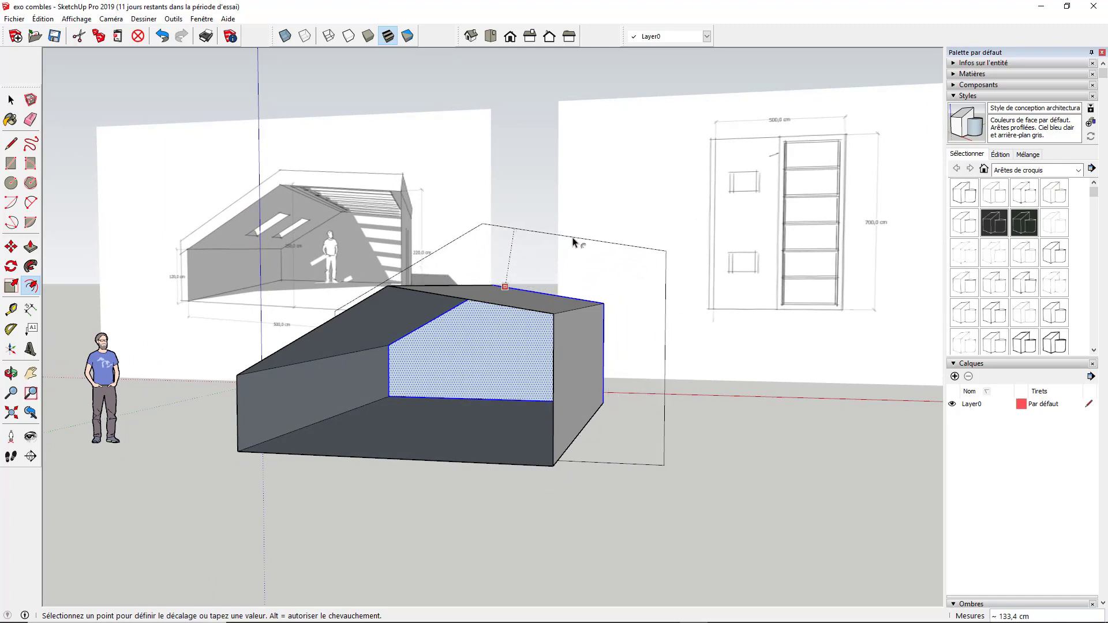
click(583, 241)
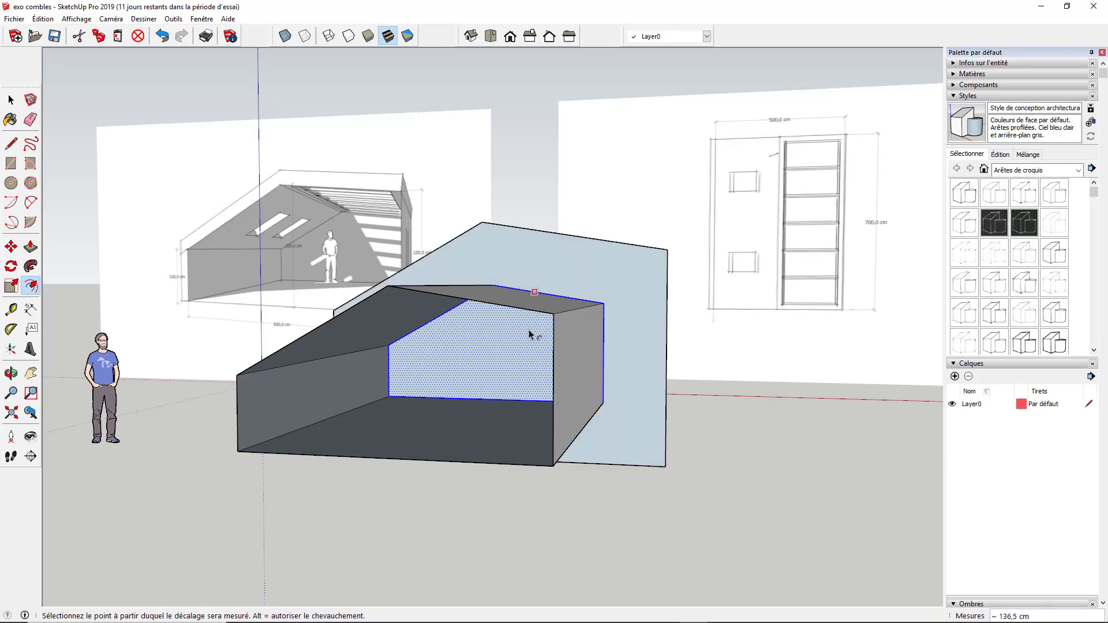
text(40)
key(Return)
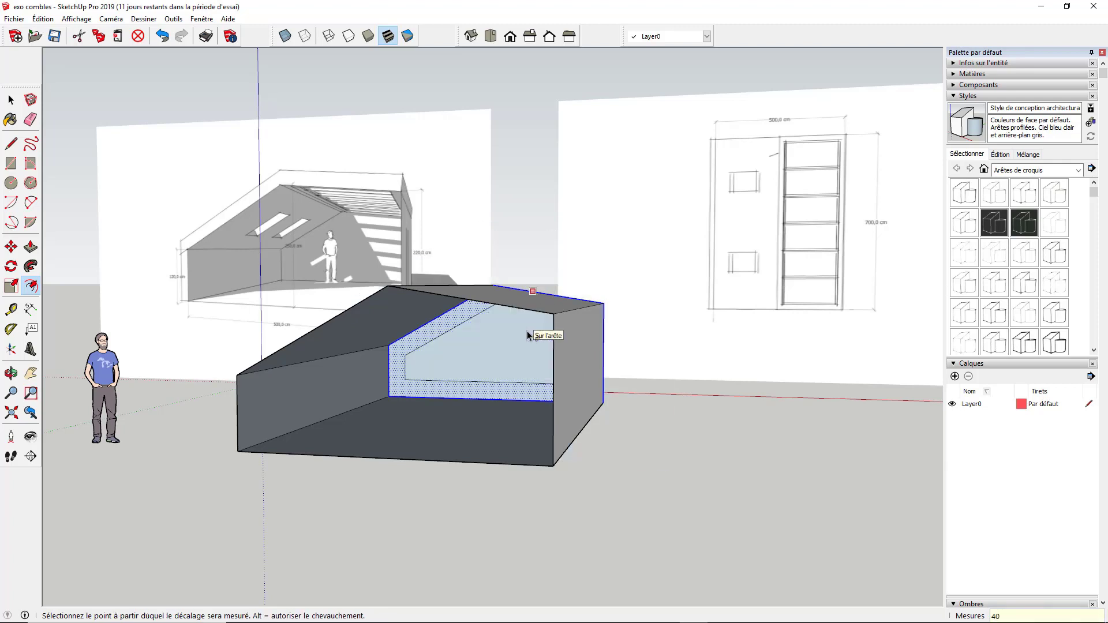
key(ctrl+z)
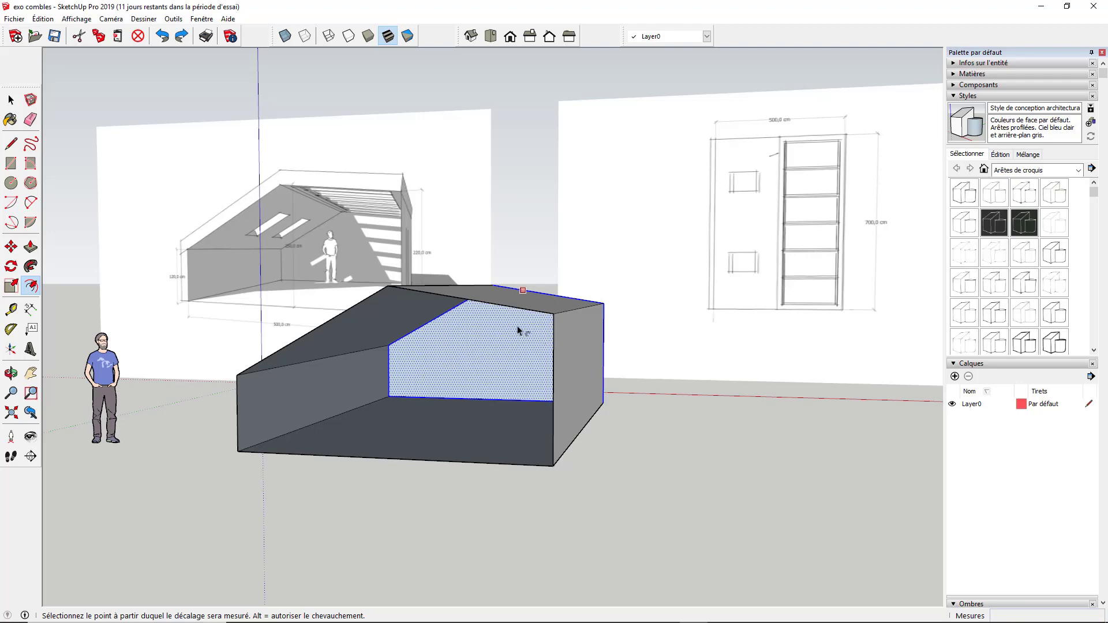
Offset the far gable face's outline outward by 40 cm and clear the selection
click(518, 328)
click(568, 268)
text(40)
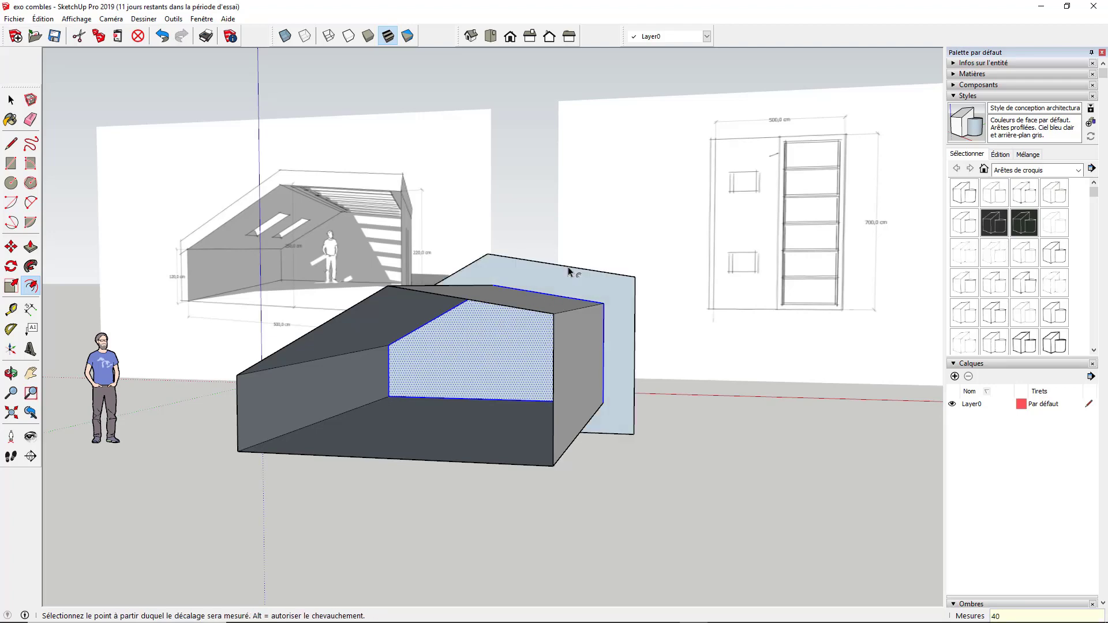
key(Return)
middle_drag(613, 321, 666, 371)
scroll(624, 307, up, 3)
scroll(616, 315, down, 3)
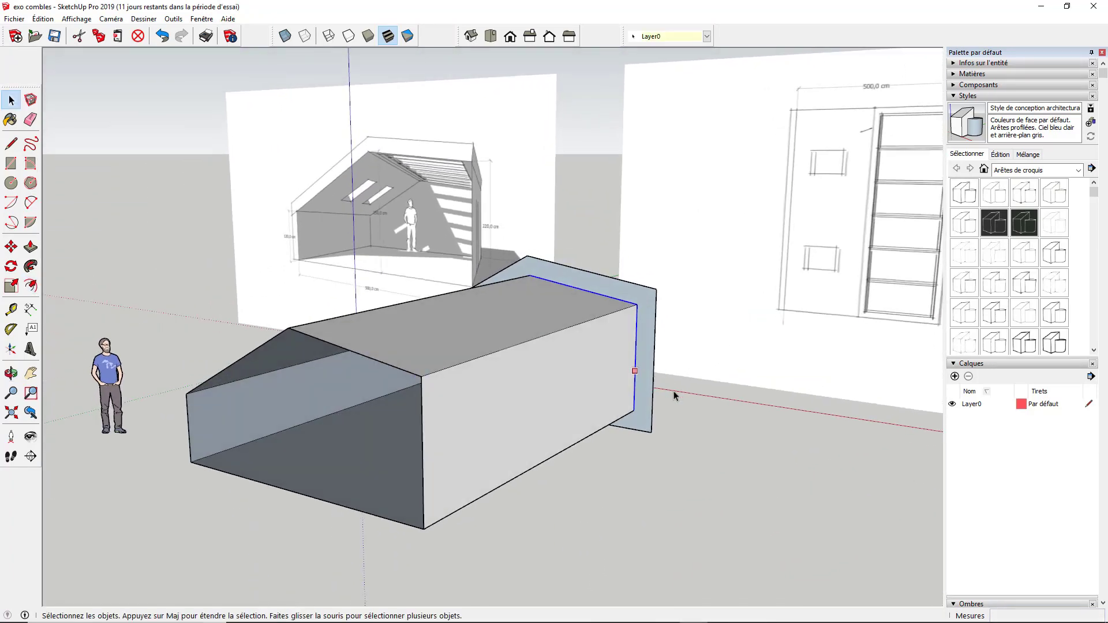
click(691, 407)
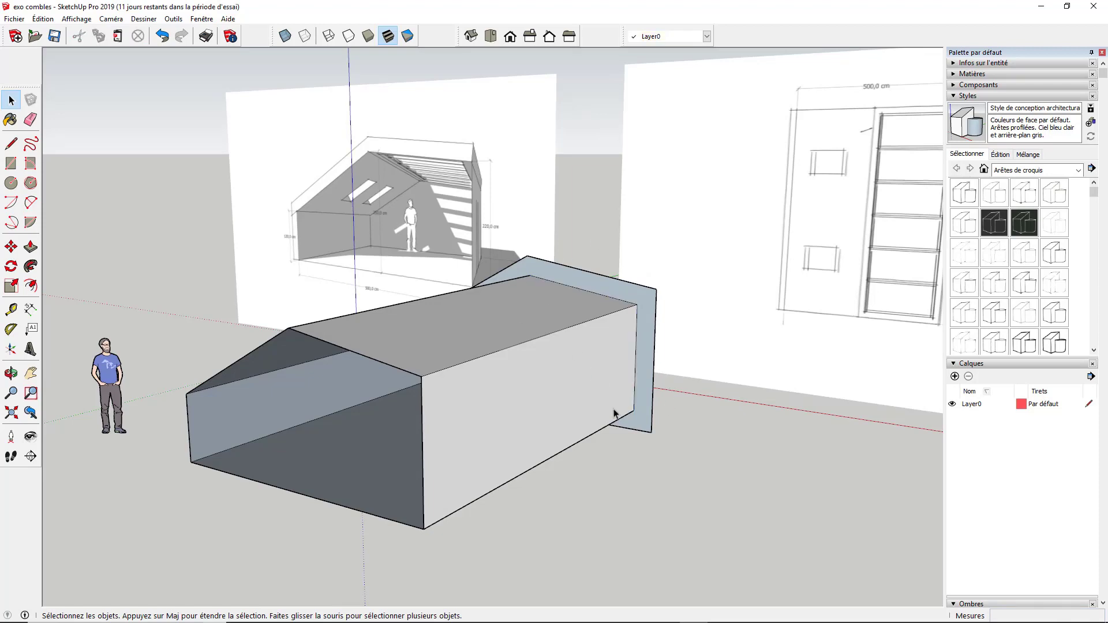
Draw horizontal lines at floor level from both base corners of the far gable out to the offset outline
scroll(615, 413, up, 3)
key(l)
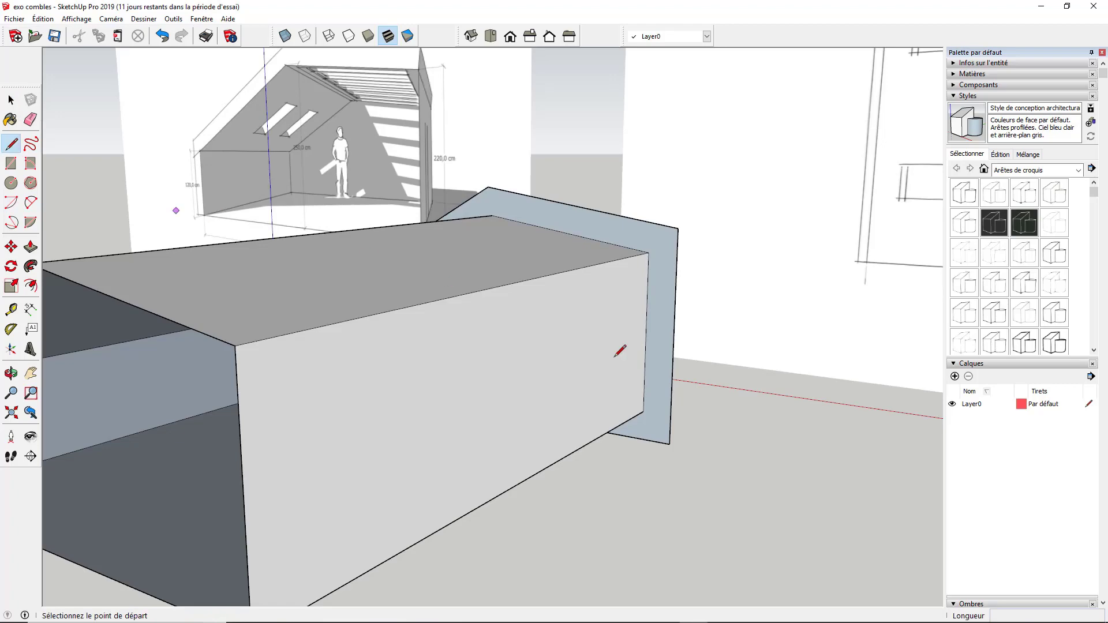
click(644, 411)
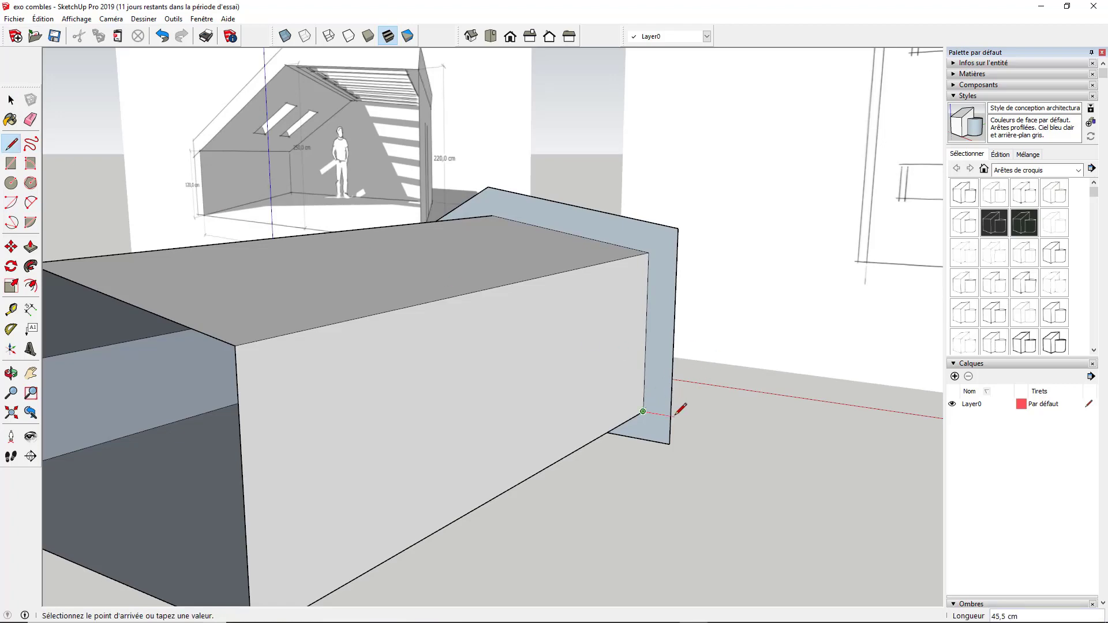
scroll(674, 398, down, 6)
middle_drag(715, 324, 924, 311)
scroll(447, 350, up, 6)
click(440, 347)
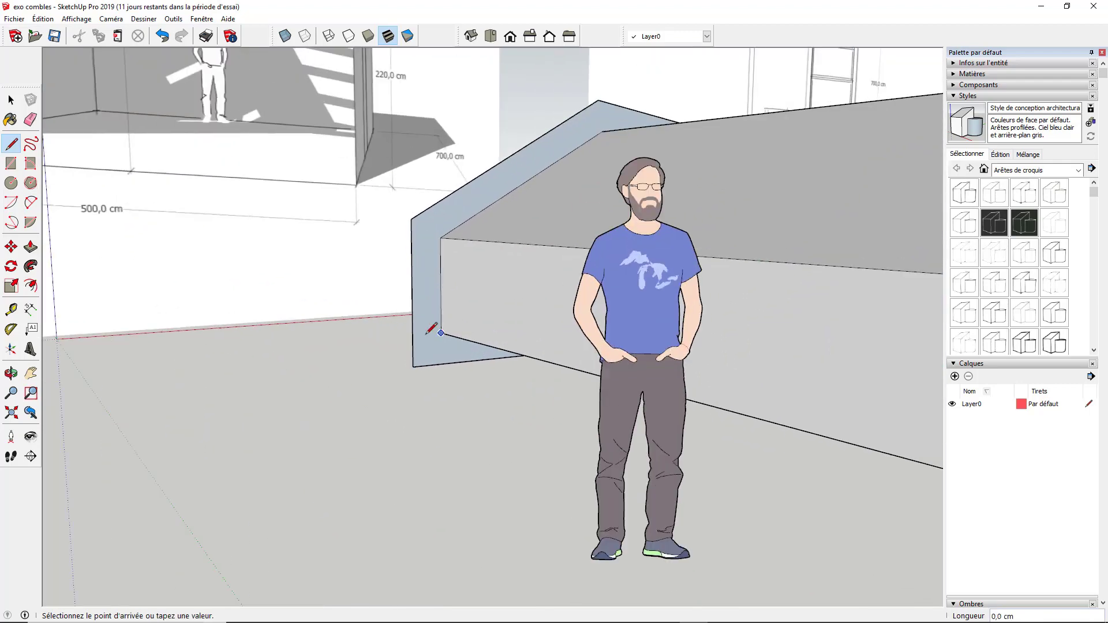
click(412, 335)
mouse_move(478, 273)
middle_down()
mouse_move(354, 248)
mouse_move(300, 280)
mouse_move(299, 289)
mouse_move(316, 287)
middle_up()
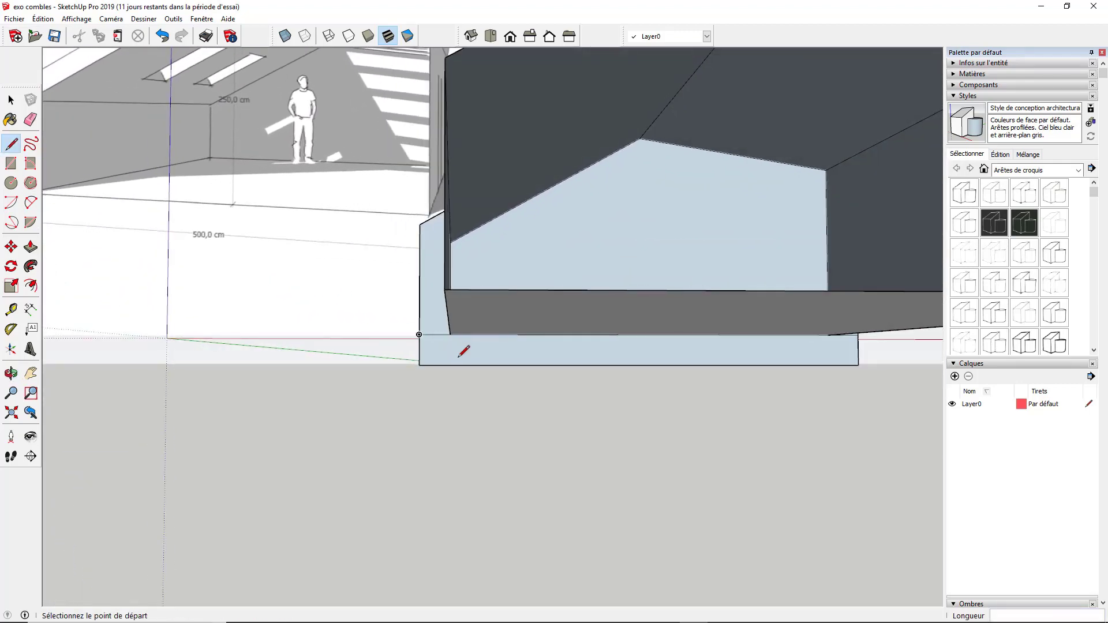
Erase the leftover edges of the strip beneath the attic's floor line on the rear profile
click(31, 119)
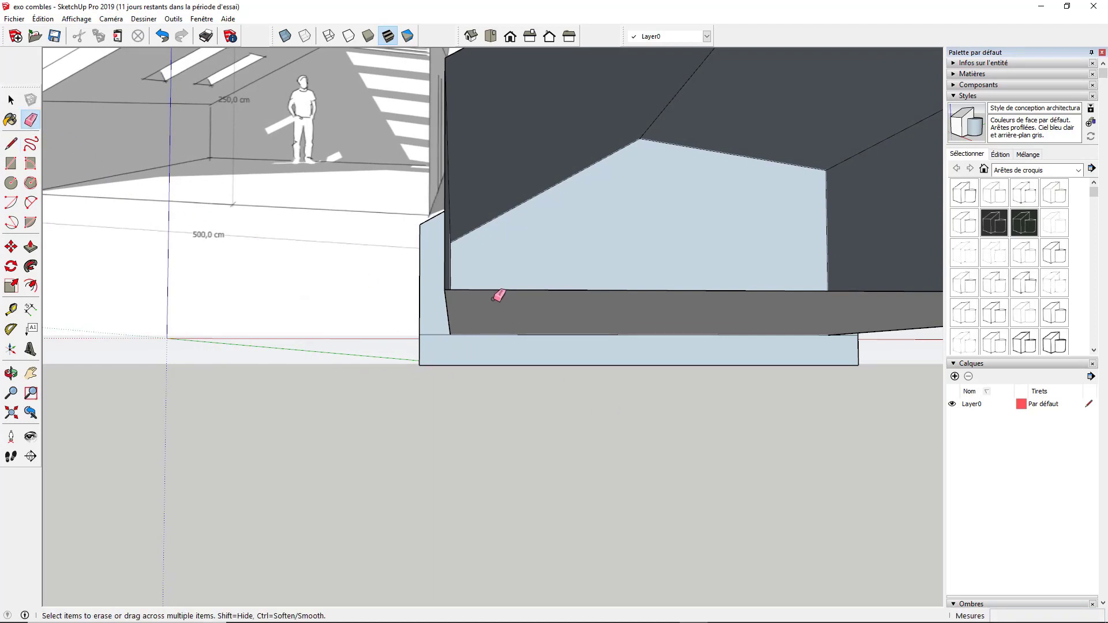
click(419, 354)
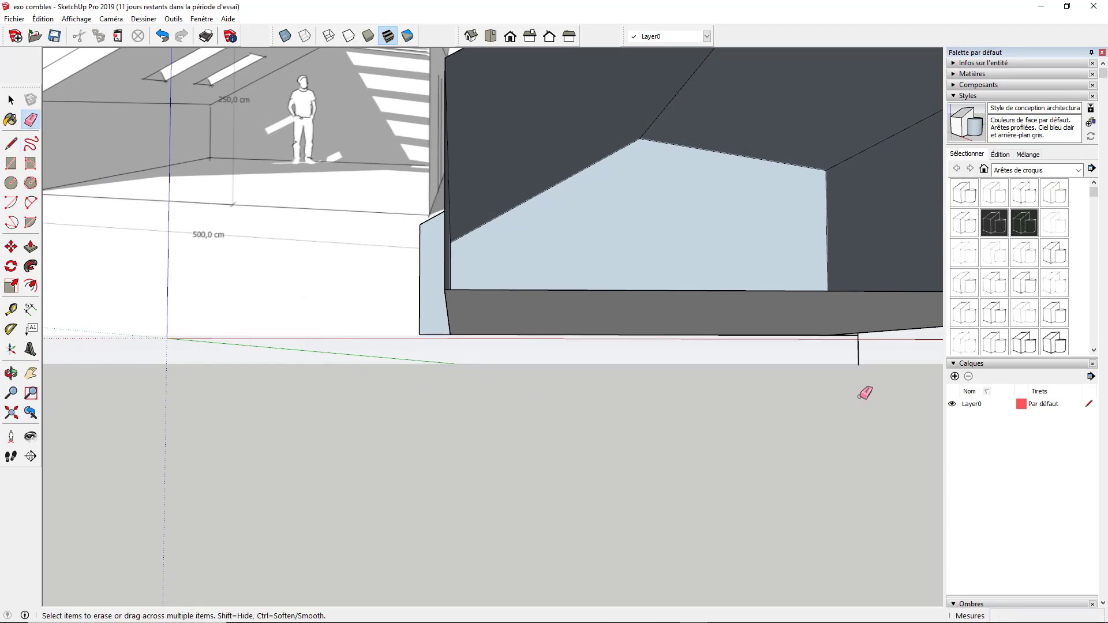
scroll(807, 324, down, 5)
middle_drag(757, 292, 574, 358)
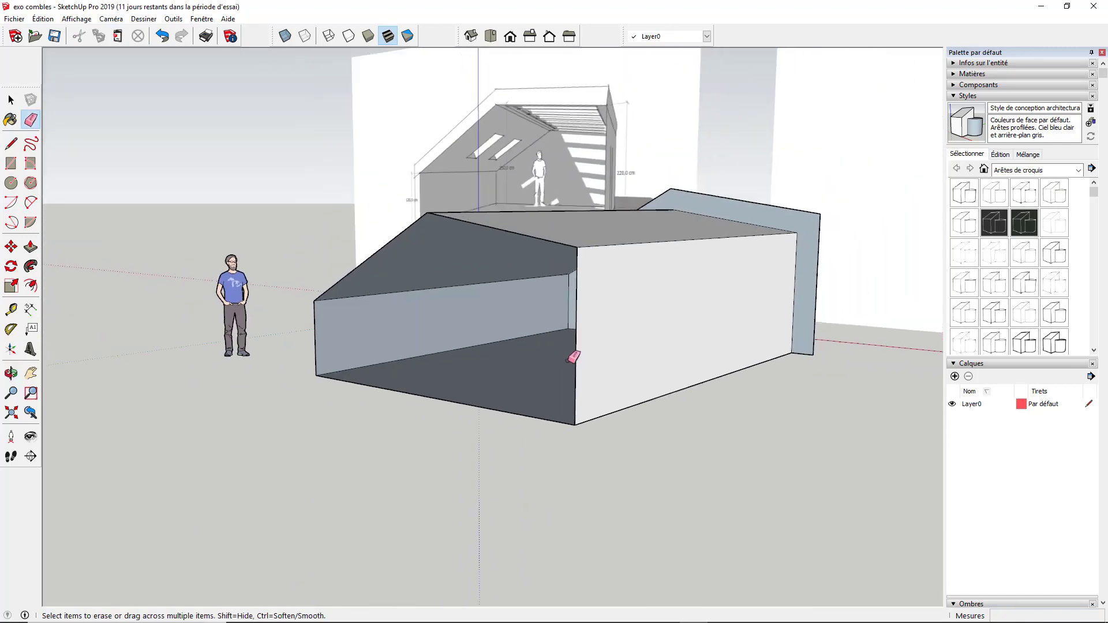
Push/Pull the outer wall-and-roof profile forward until it is flush with the front edge of the interior volume
click(31, 247)
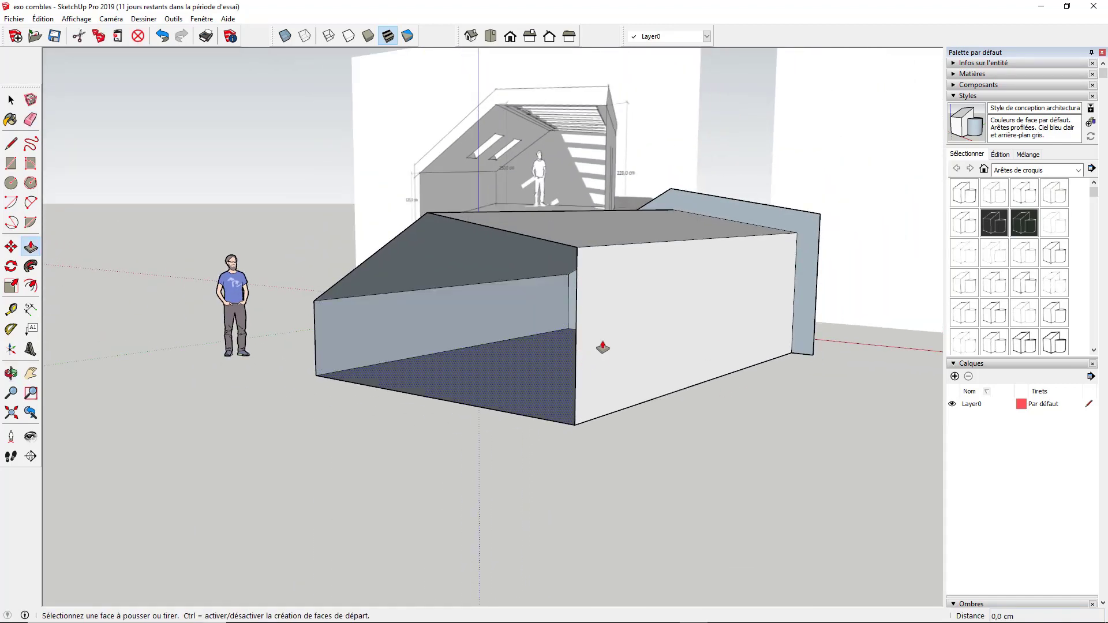
click(808, 253)
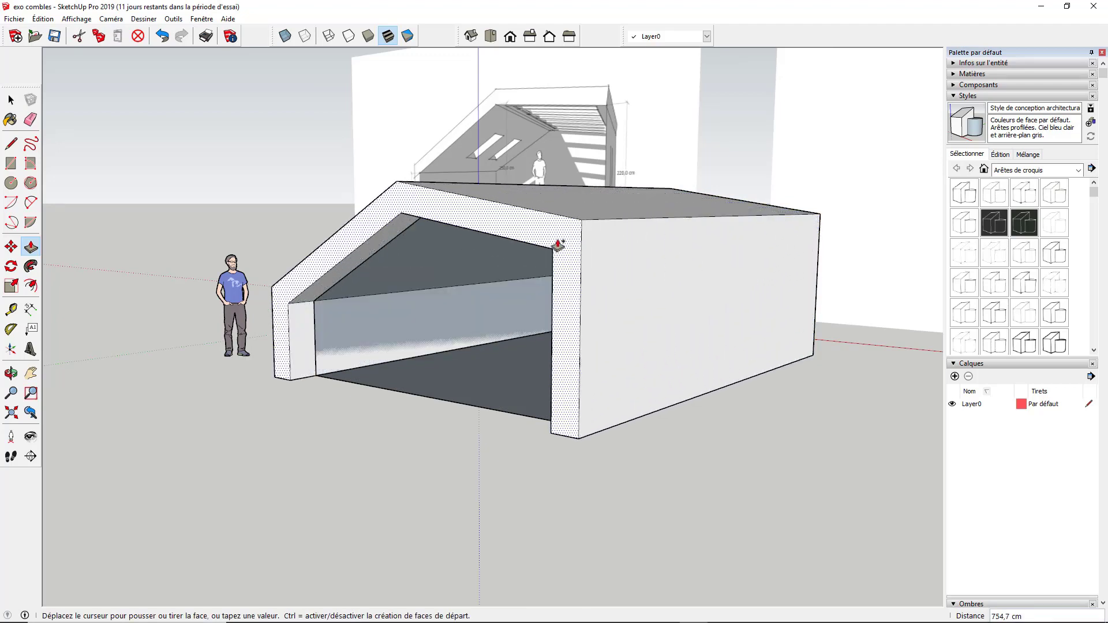
scroll(574, 241, up, 6)
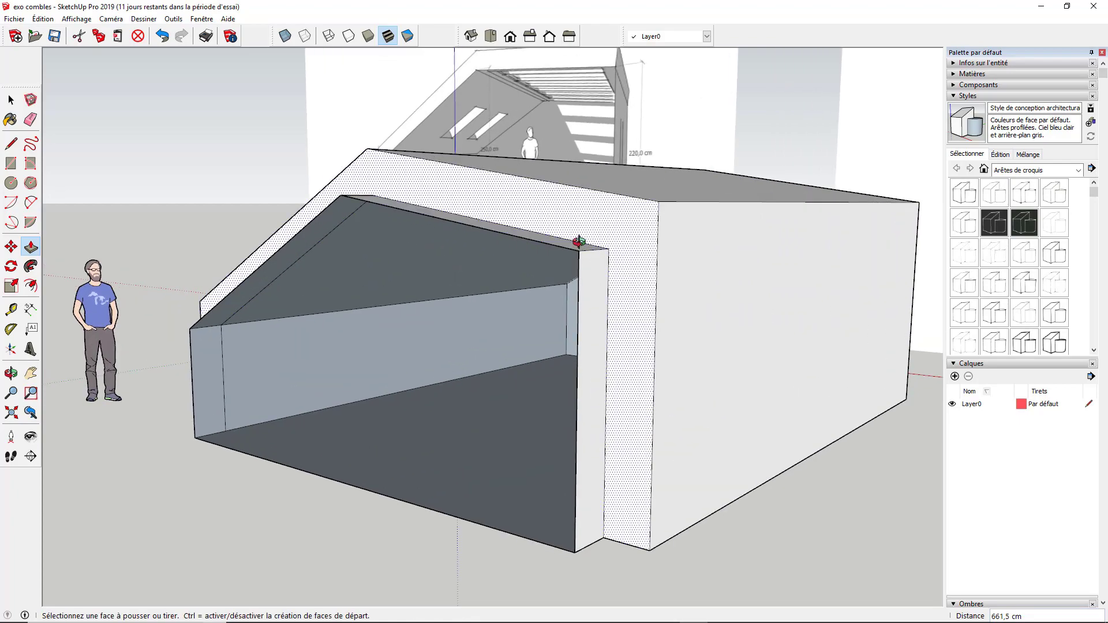
scroll(603, 325, down, 3)
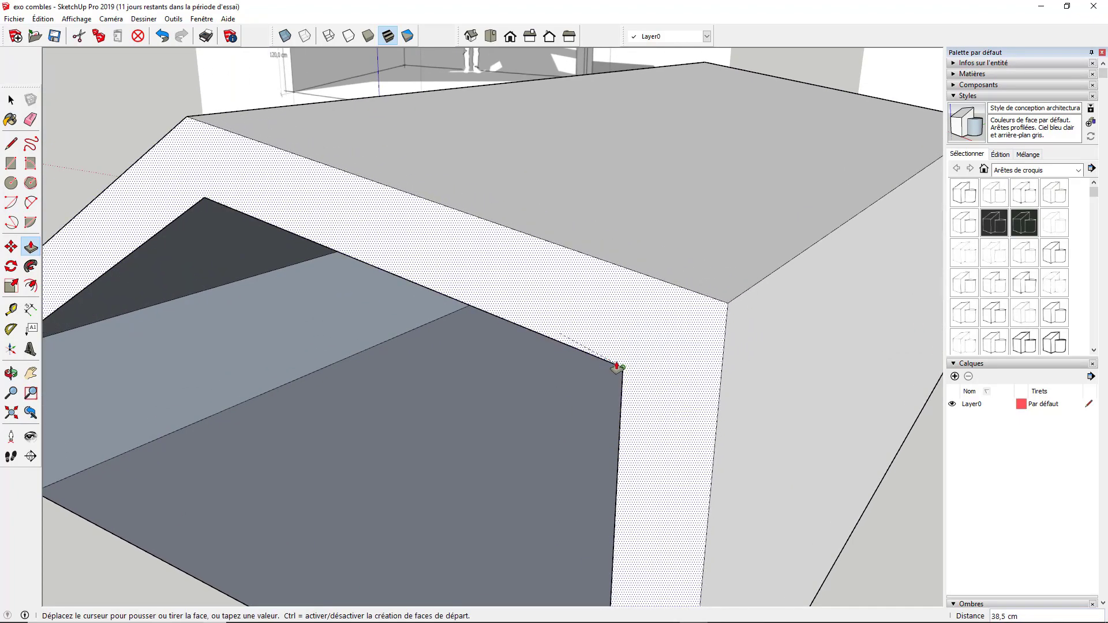
click(614, 370)
scroll(641, 315, down, 6)
middle_drag(515, 326, 545, 333)
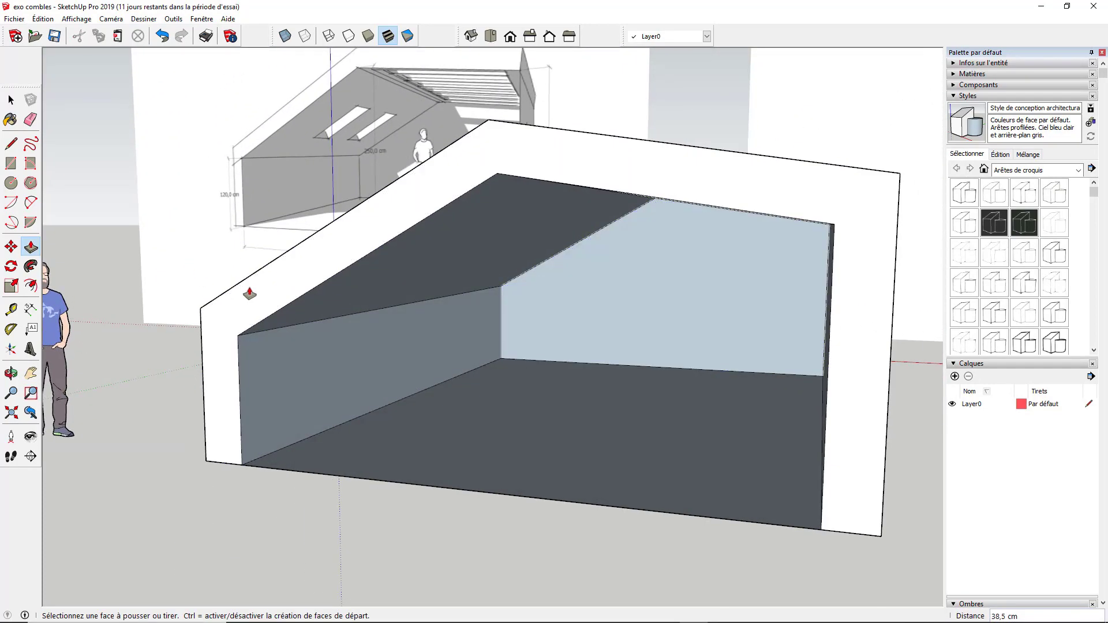
Select the interior ceiling, wall, floor and back faces of the attic and reverse them
click(11, 100)
scroll(443, 298, down, 3)
middle_drag(442, 295, 483, 233)
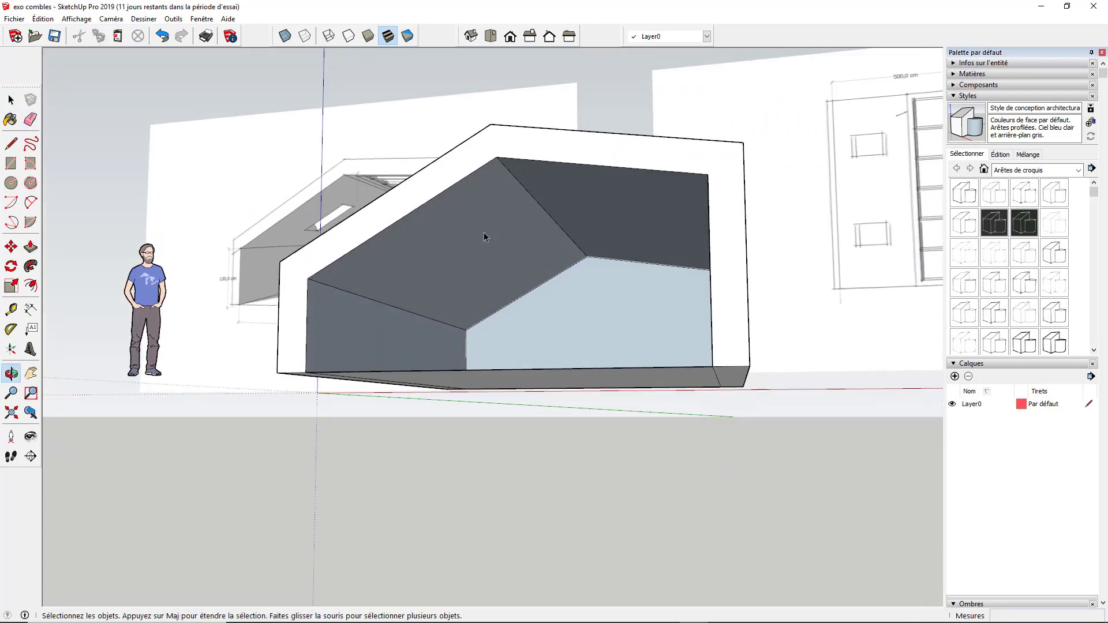
click(484, 234)
shift+click(593, 218)
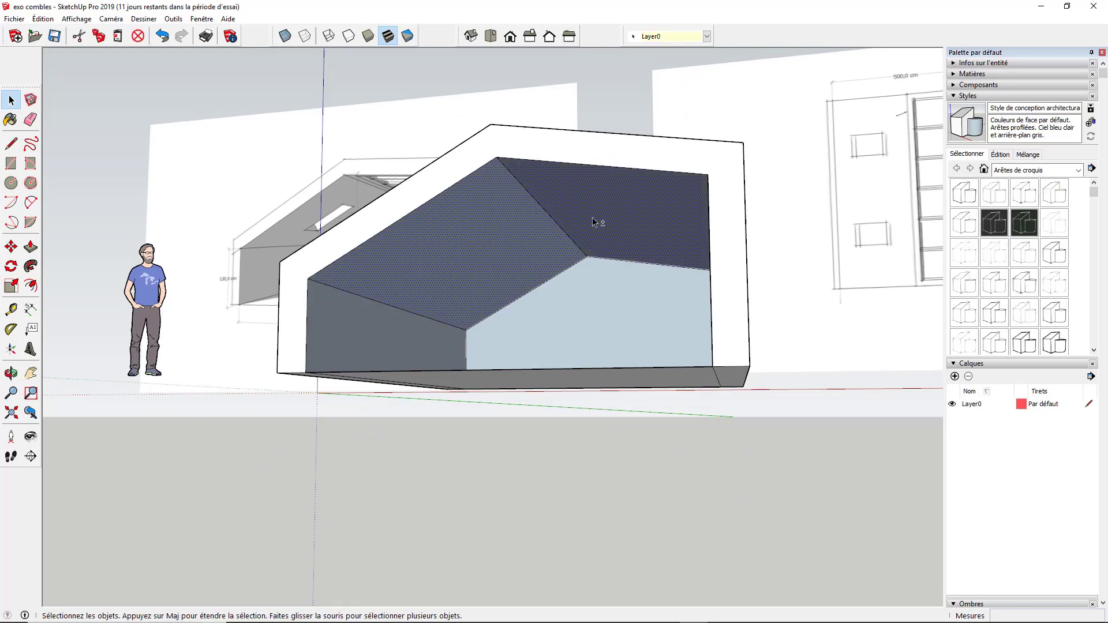
shift+click(598, 286)
middle_drag(398, 347, 446, 425)
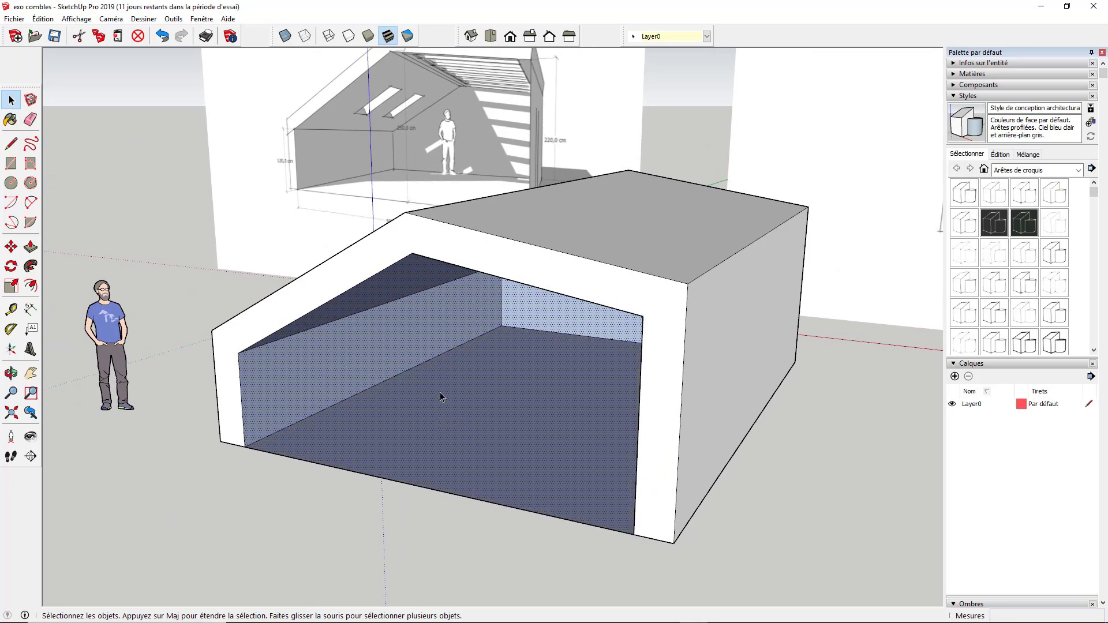
right_click(440, 394)
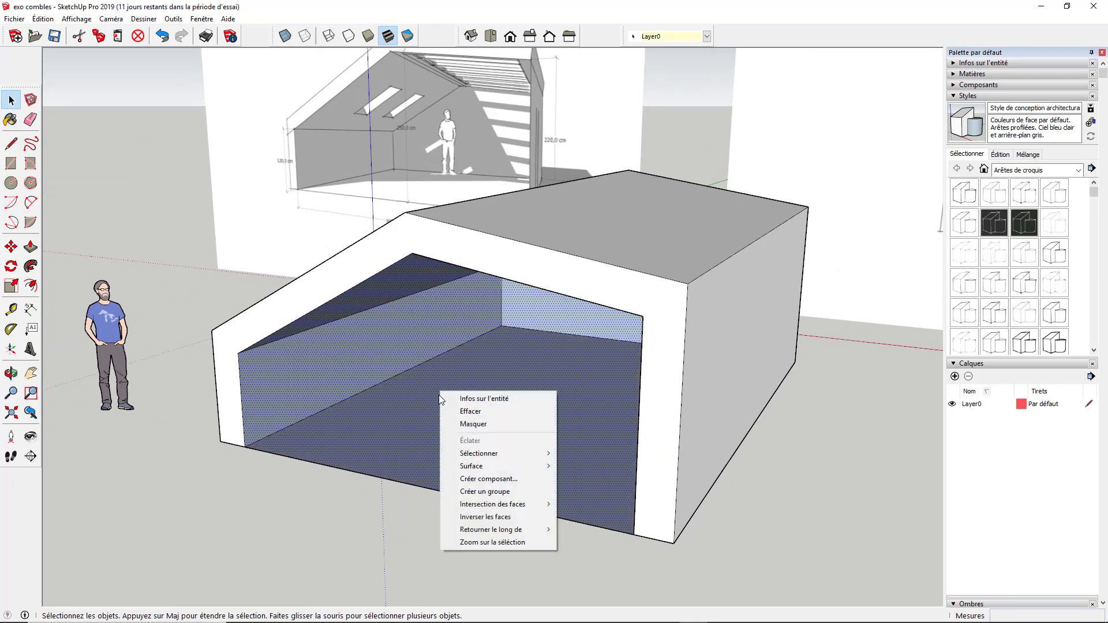
click(484, 517)
click(396, 543)
Draw a 40 cm horizontal line across the top of each side wall on the front face to separate the roof section
middle_drag(373, 463, 466, 354)
scroll(431, 367, down, 3)
scroll(485, 342, up, 4)
scroll(370, 385, down, 2)
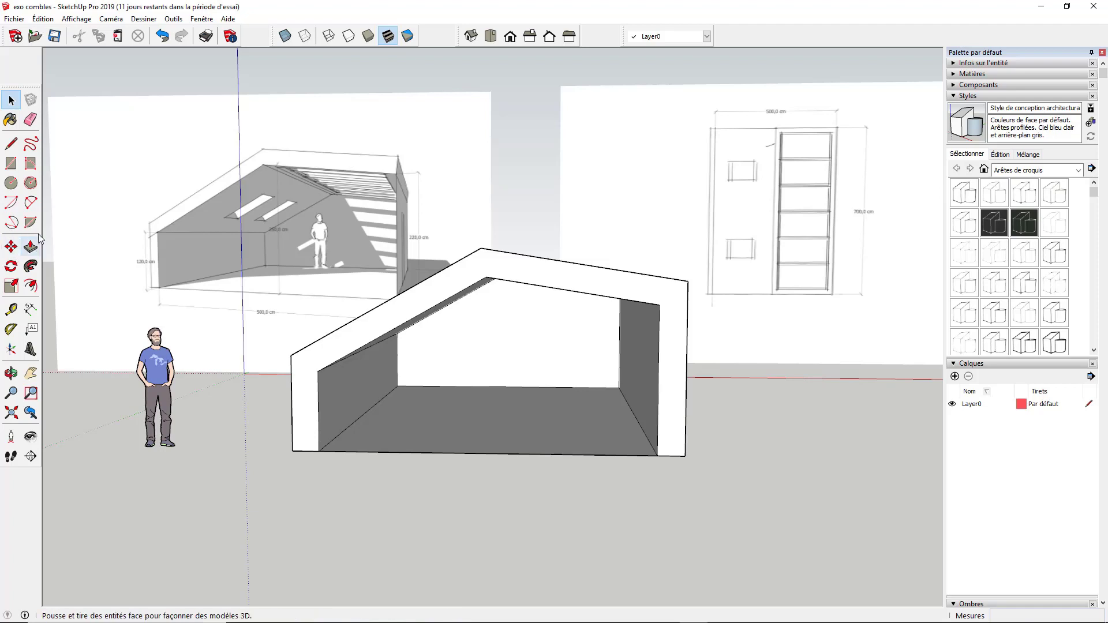
click(10, 143)
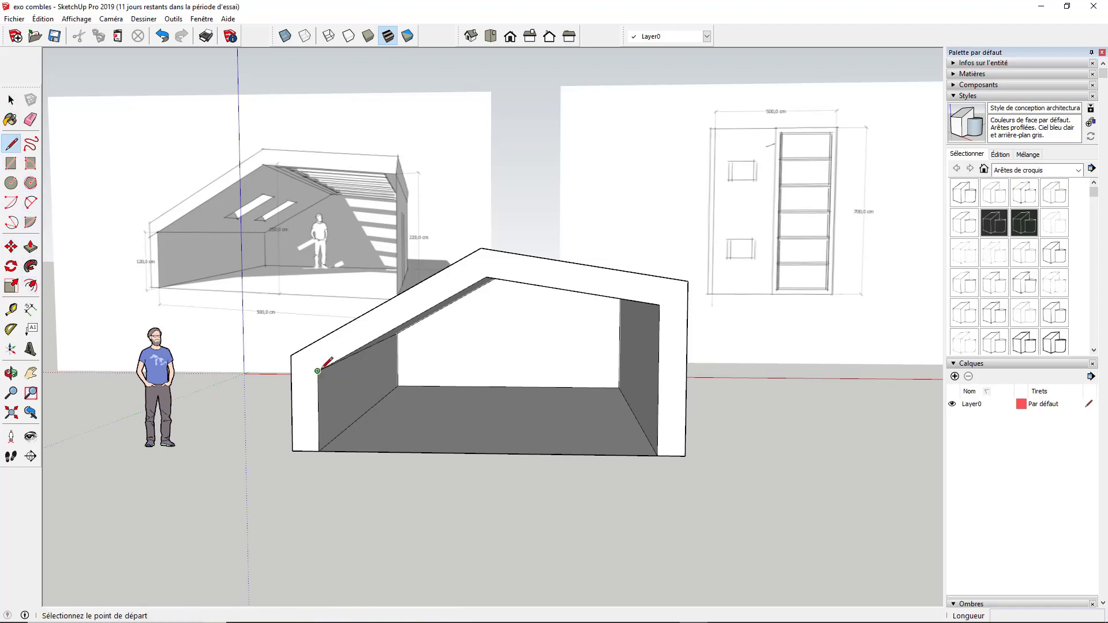
click(318, 370)
click(295, 372)
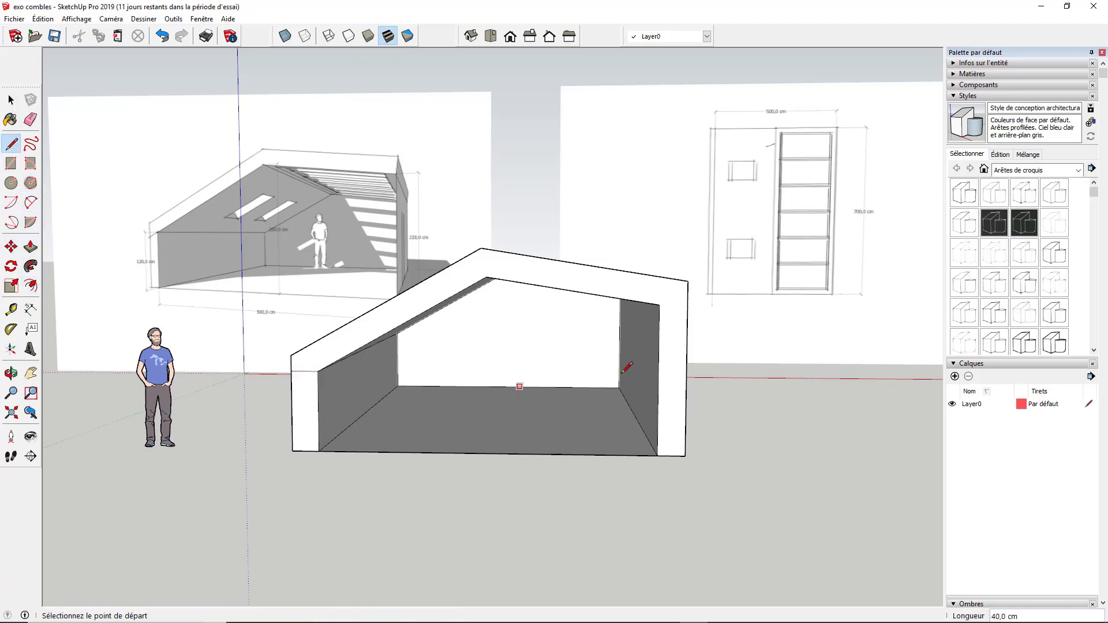
click(659, 304)
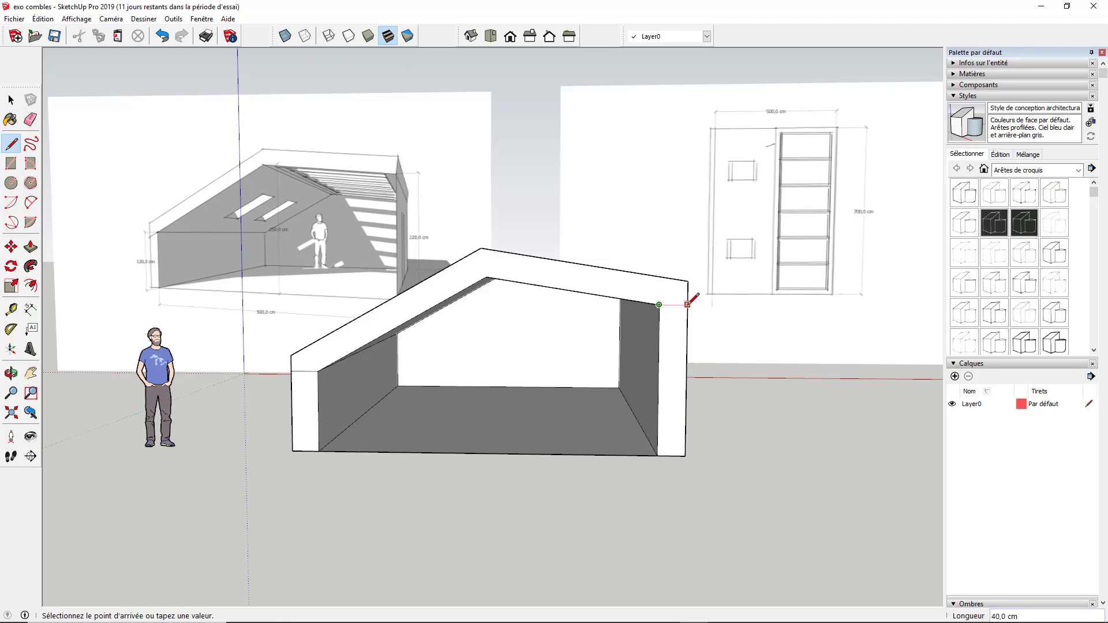
click(688, 304)
Push/Pull the roof section of the front face 700 cm back to the rear of the volume
middle_drag(562, 362, 428, 374)
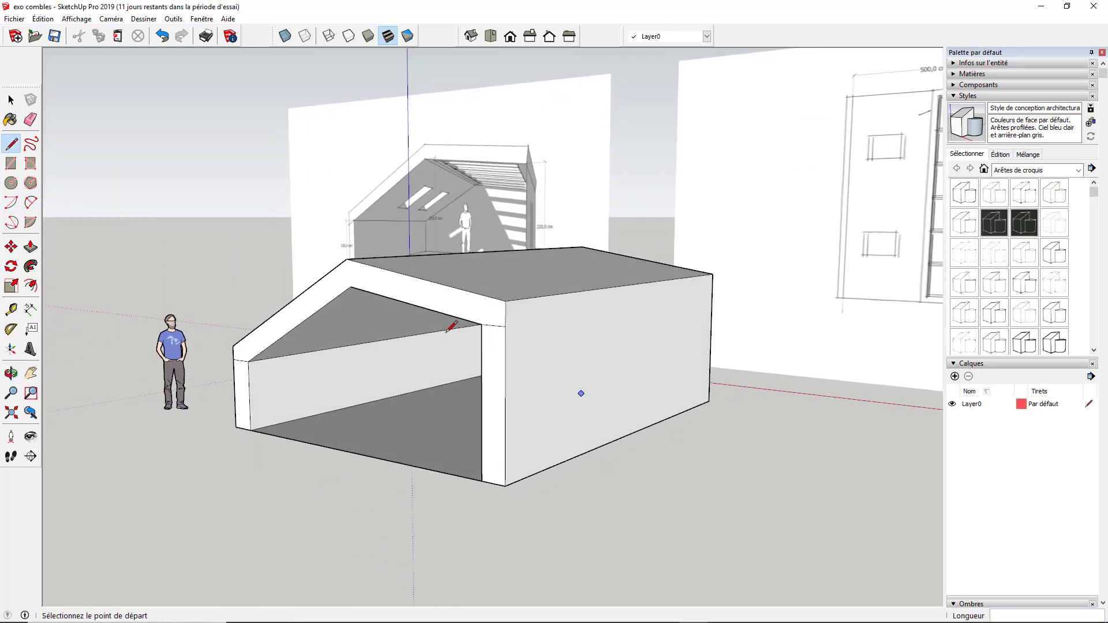
key(p)
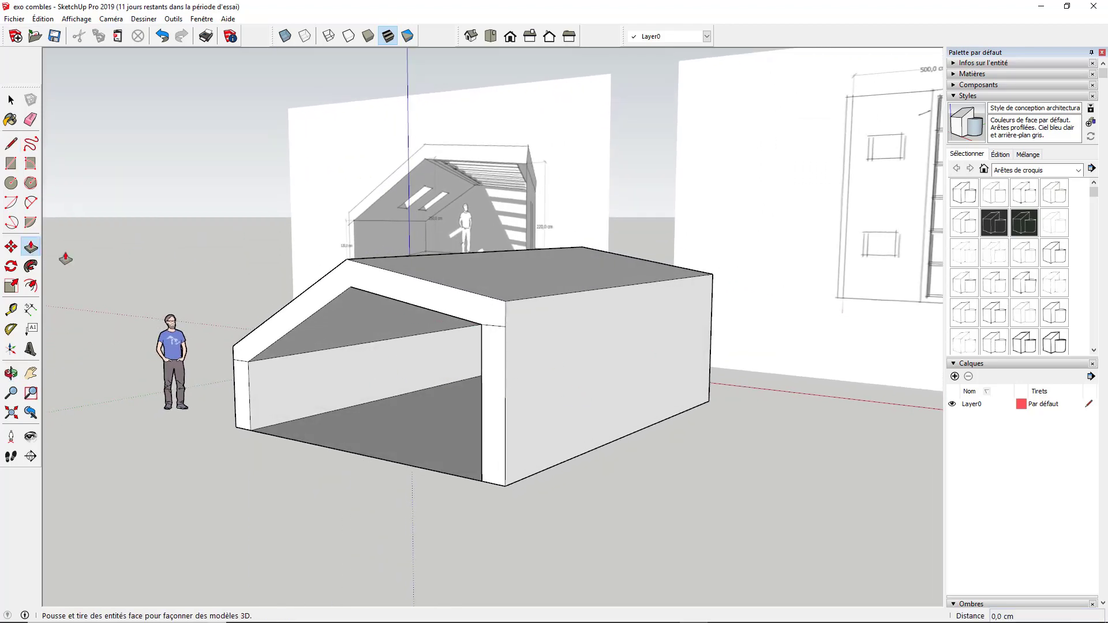
click(483, 315)
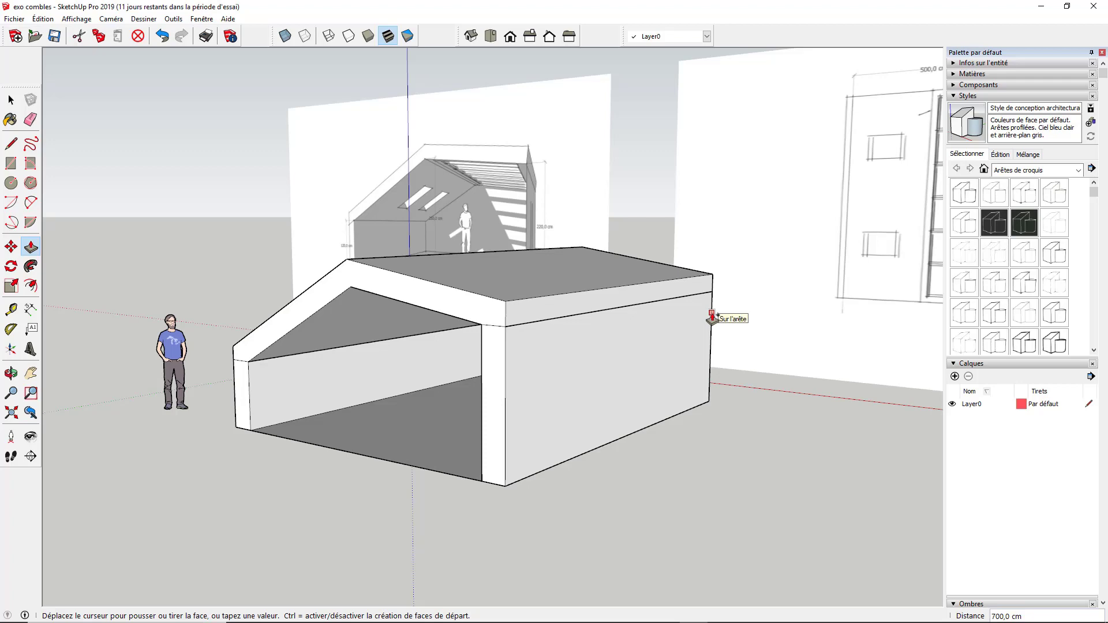
click(711, 316)
Reverse the front face of the roof section so its white side faces outward
key(space)
right_click(293, 318)
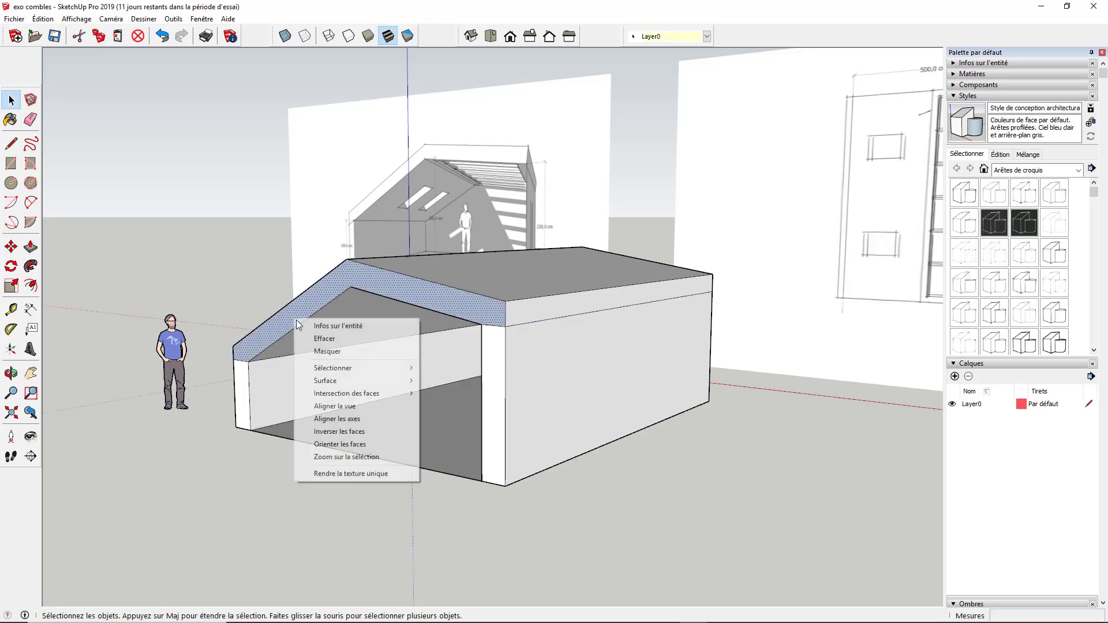
click(353, 432)
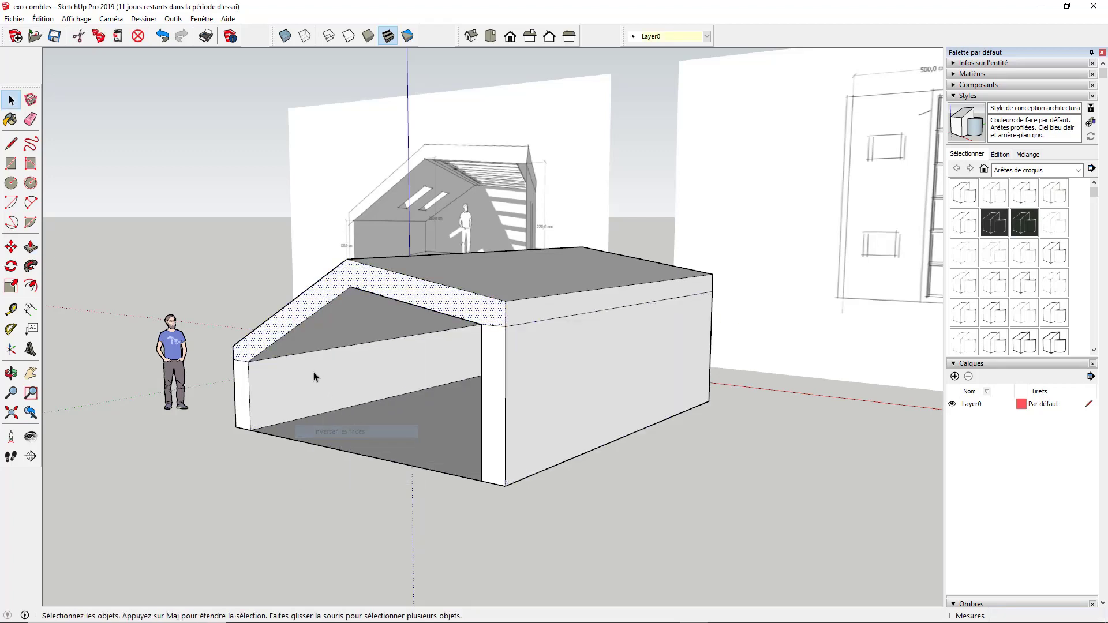
Turn on X-ray display to inspect the thickness of the walls and roof
middle_drag(314, 376, 353, 202)
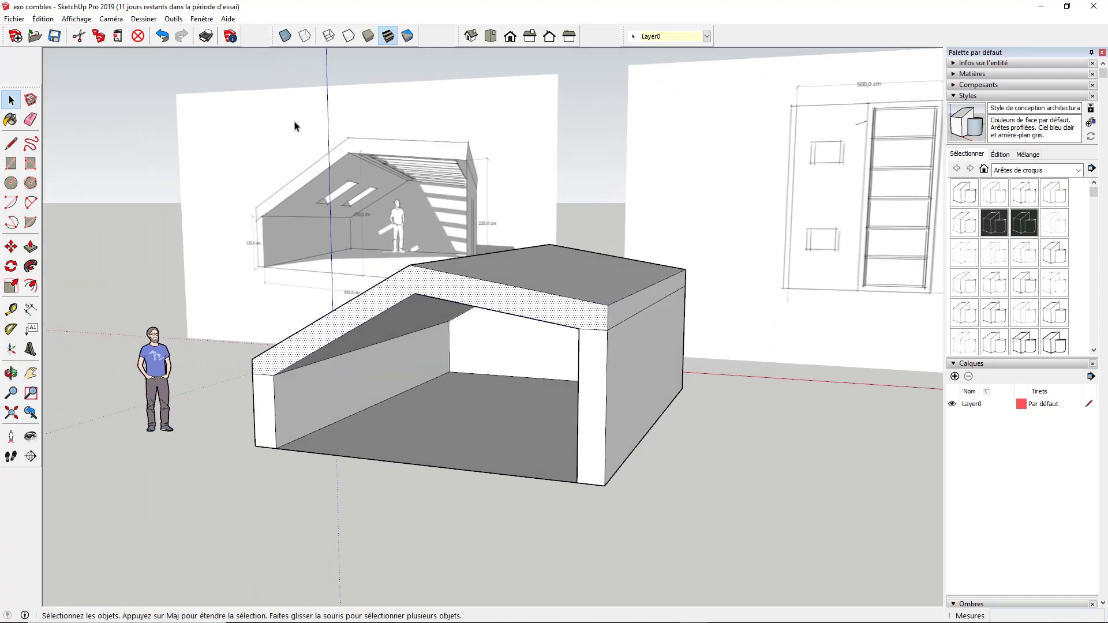
click(284, 36)
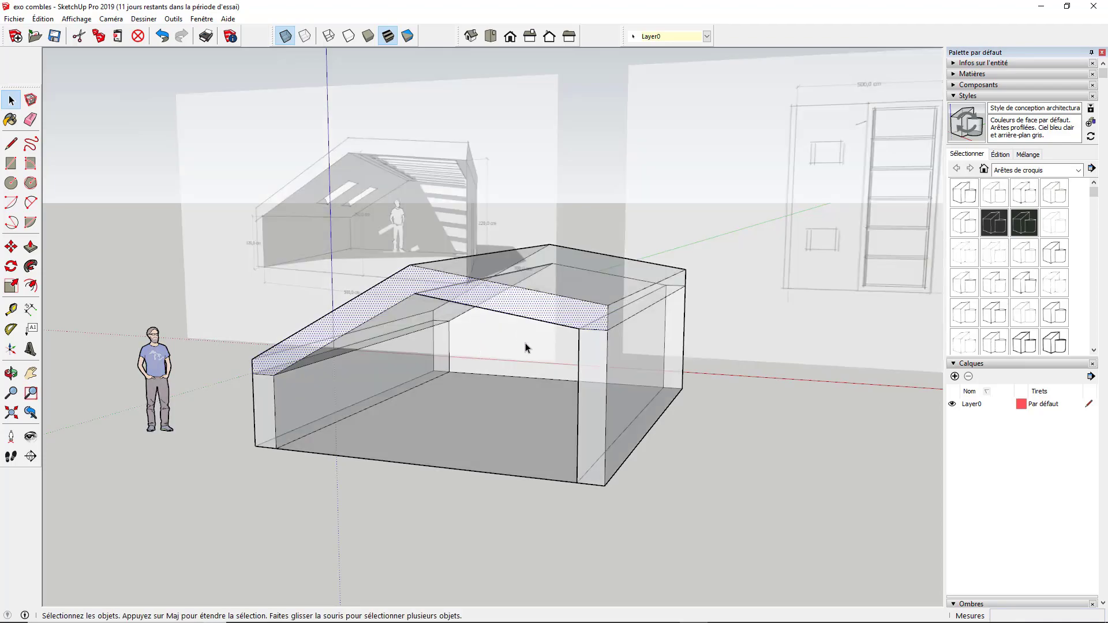
middle_drag(526, 347, 590, 291)
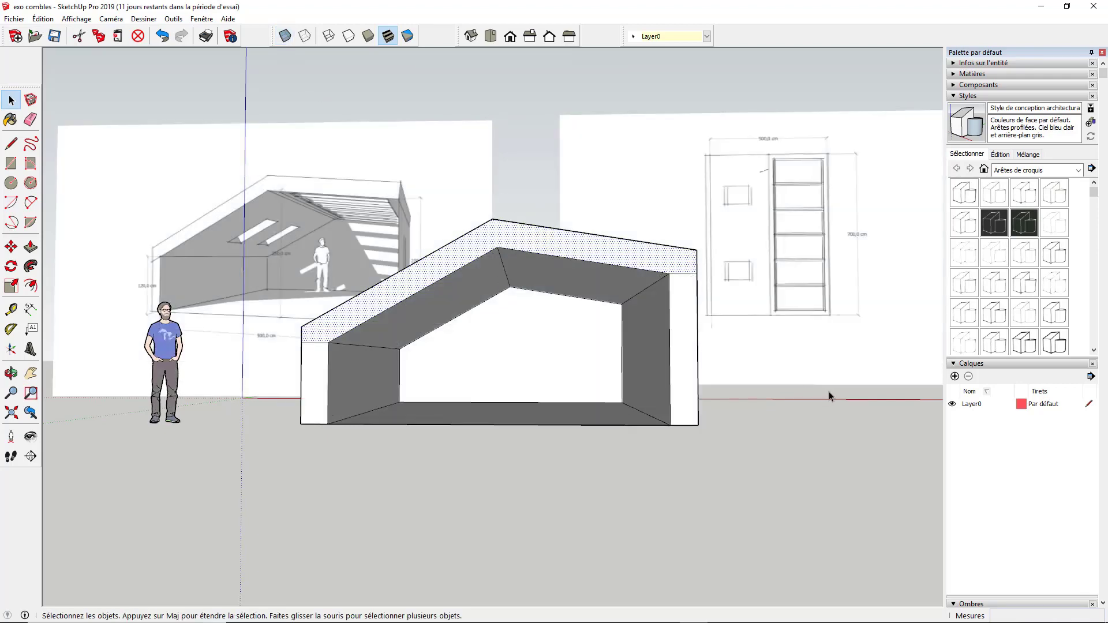
Clear the selection and examine the attic shell from several angles against the reference drawings
click(828, 394)
middle_drag(563, 340, 462, 324)
scroll(496, 365, down, 4)
scroll(462, 353, up, 4)
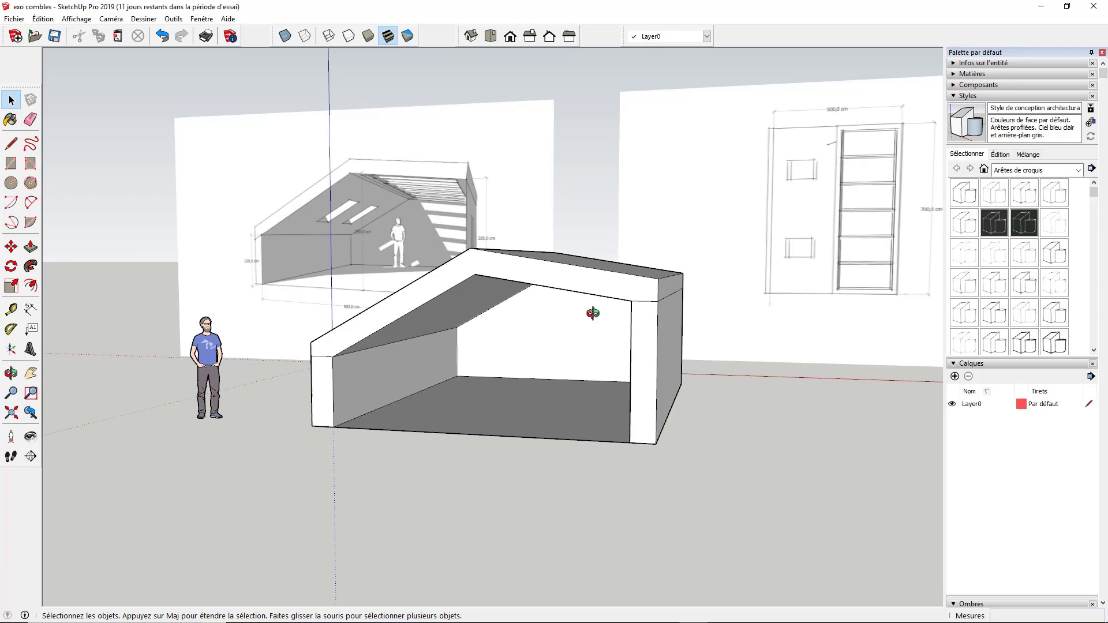
middle_drag(593, 313, 515, 340)
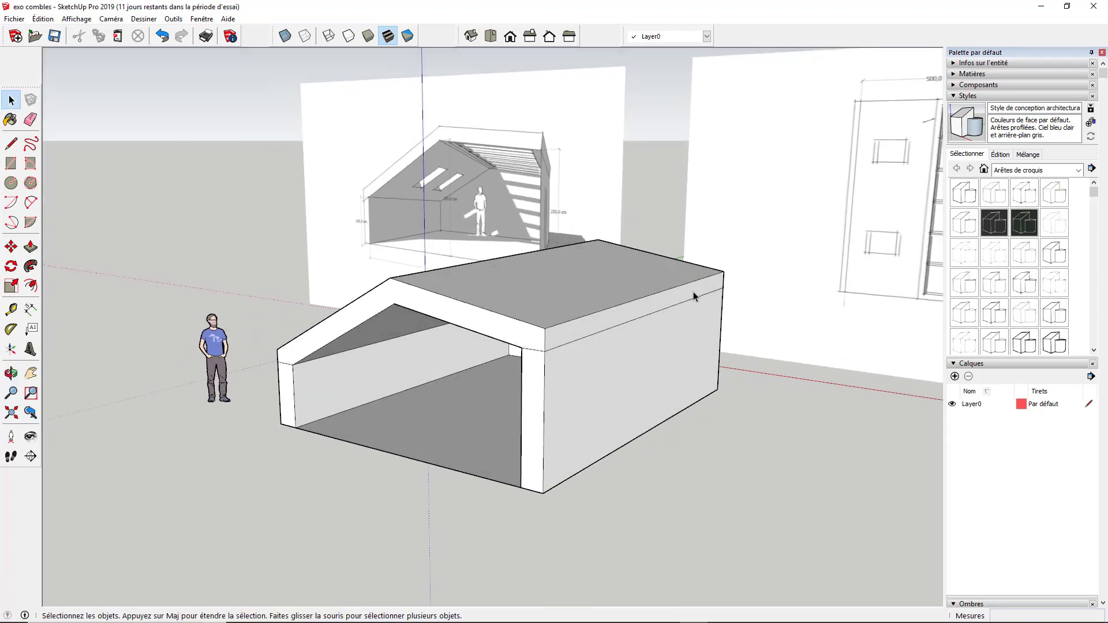
middle_drag(385, 351, 511, 348)
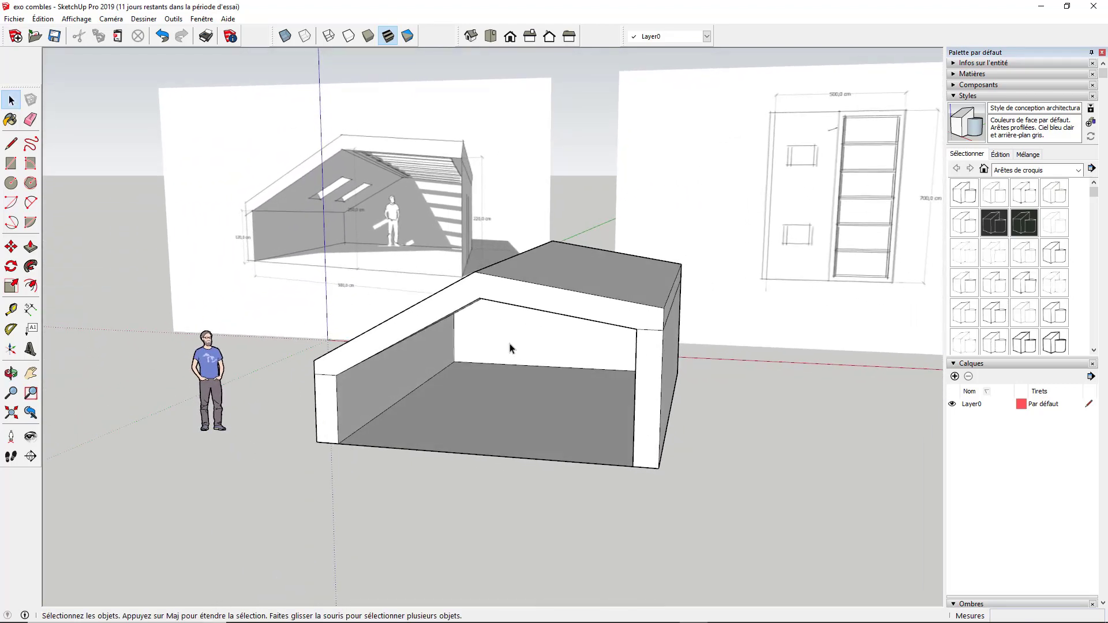
middle_drag(510, 348, 664, 489)
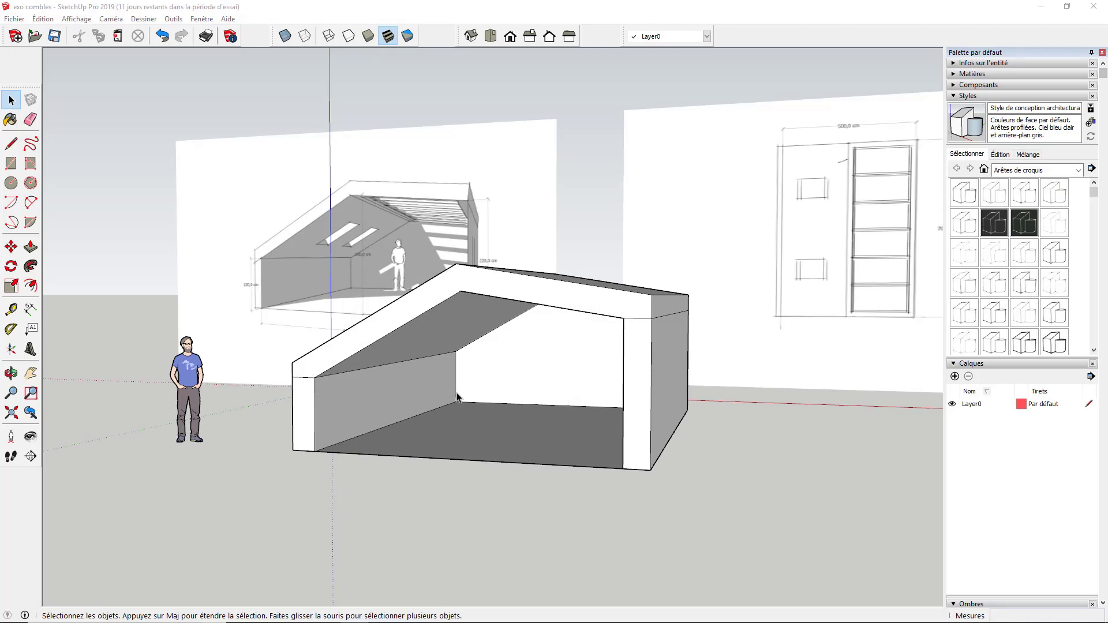
middle_drag(412, 350, 386, 316)
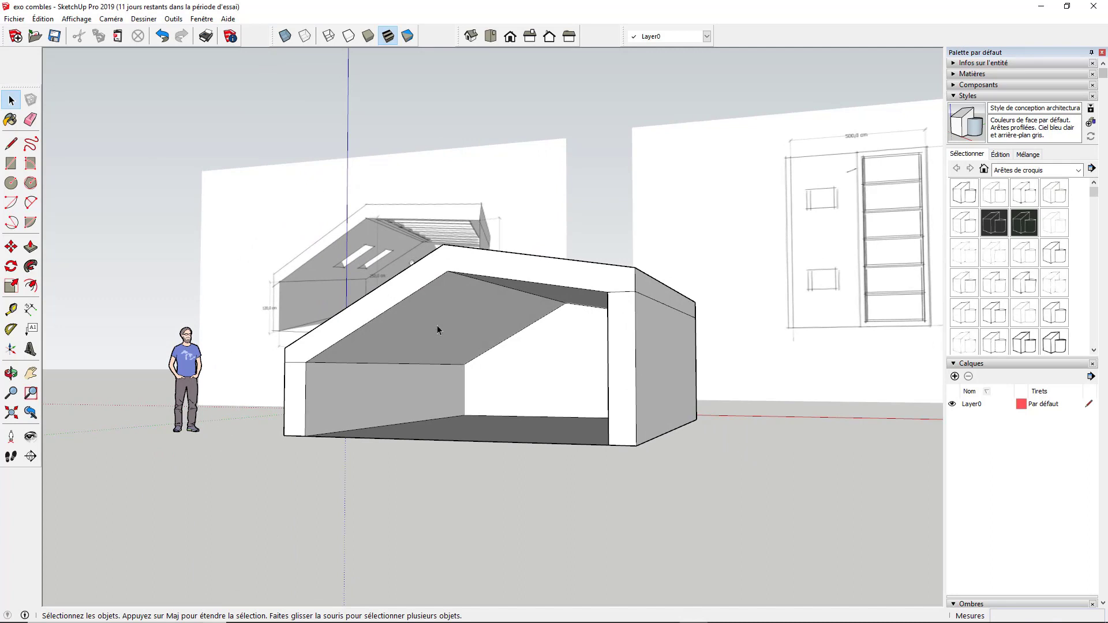
middle_drag(217, 365, 415, 350)
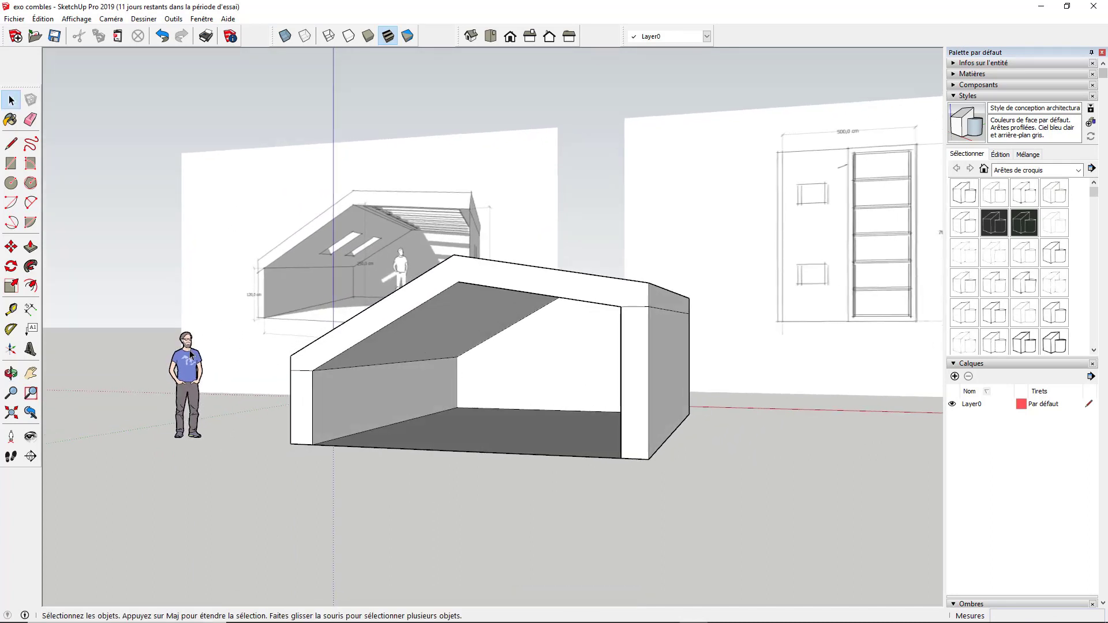
Cut the human figure beside the model and paste it onto the attic floor inside the room
click(190, 383)
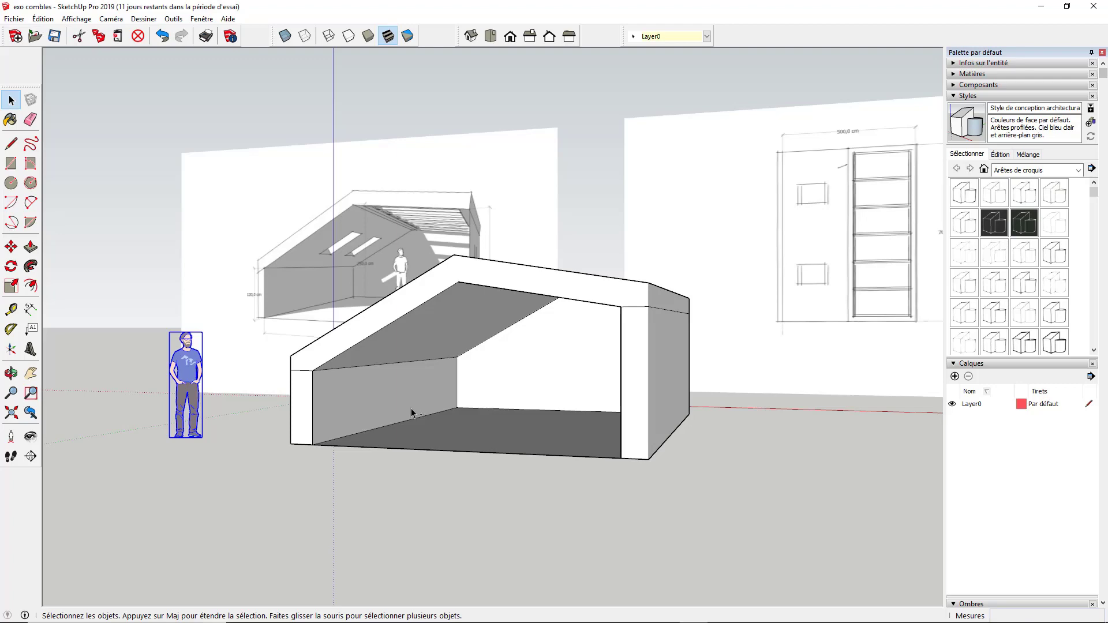
key(Delete)
scroll(333, 402, down, 2)
scroll(512, 414, up, 6)
mouse_move(520, 407)
middle_down()
mouse_move(528, 399)
mouse_move(528, 426)
mouse_move(511, 417)
middle_up()
scroll(454, 398, up, 5)
scroll(472, 397, up, 2)
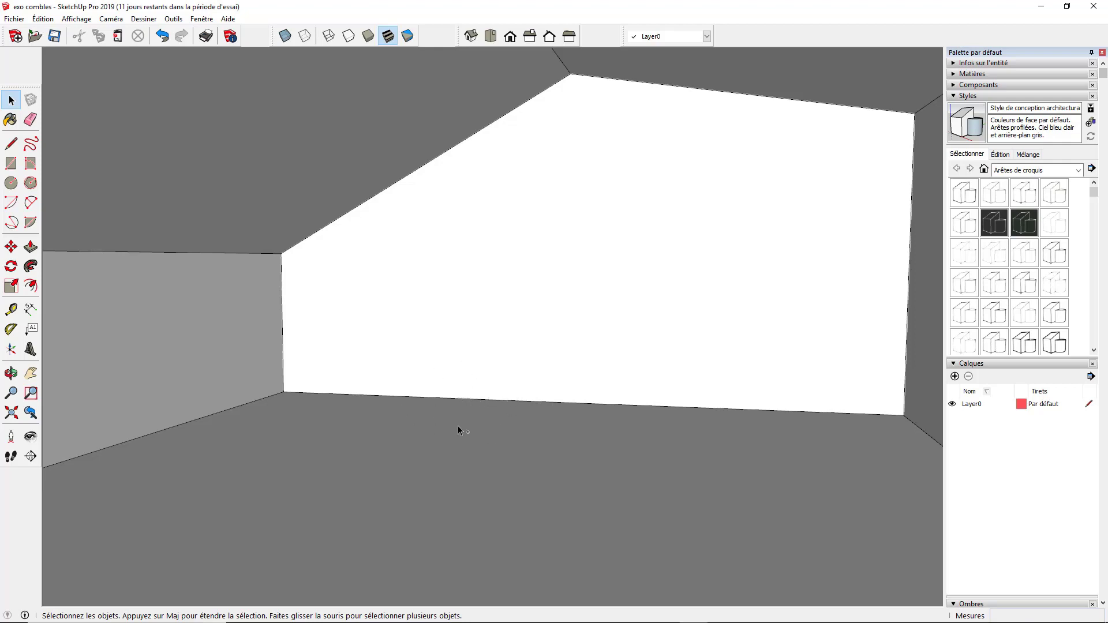
key(ctrl+v)
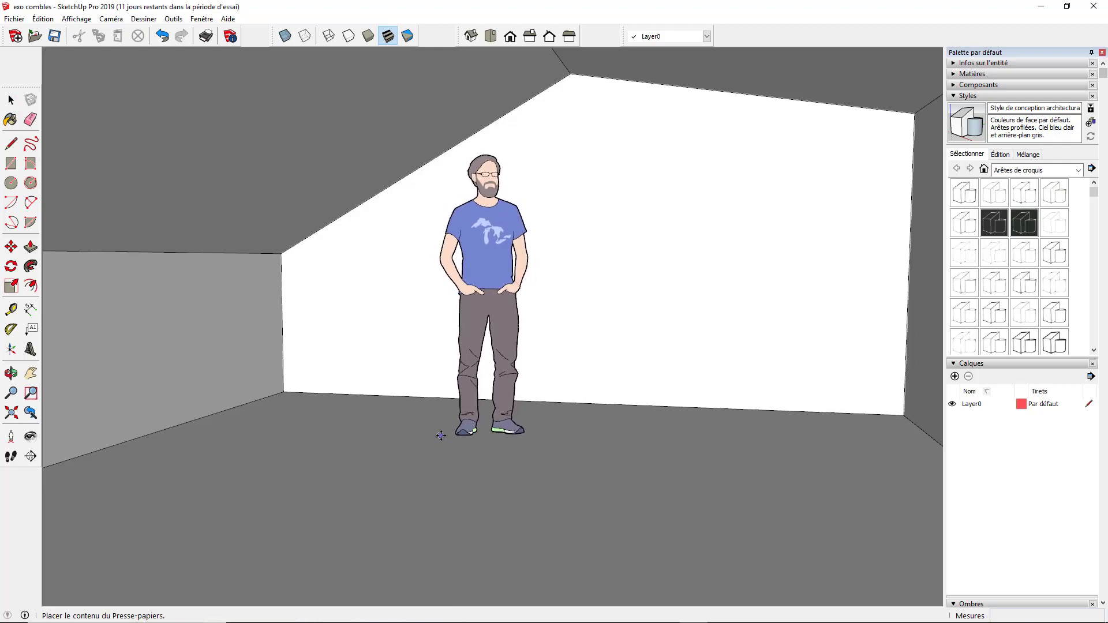
click(441, 436)
scroll(458, 425, down, 6)
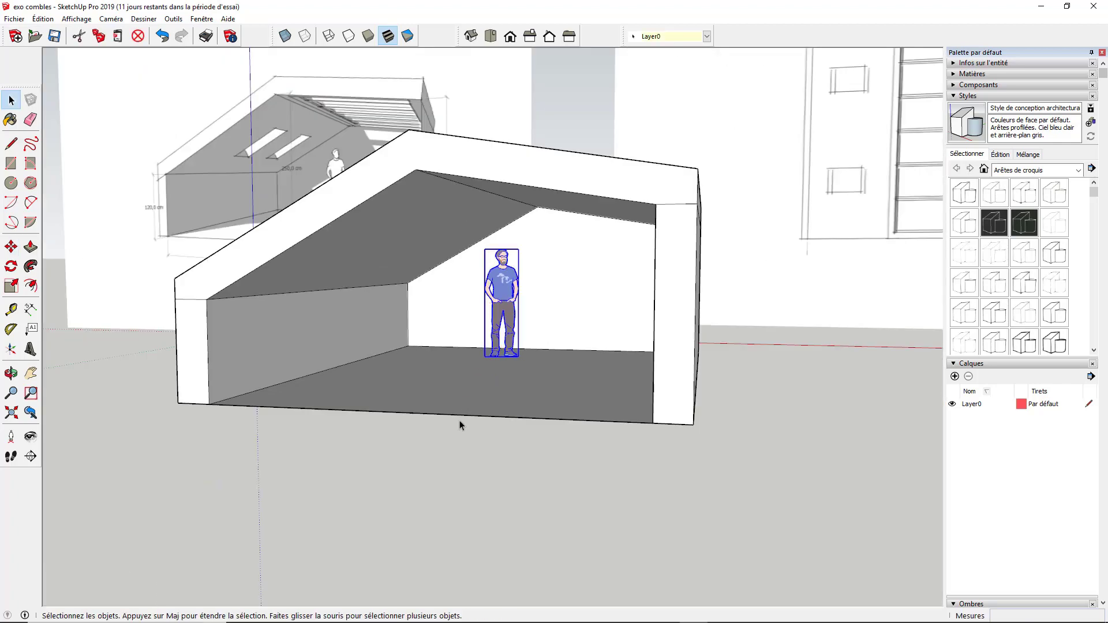
click(484, 428)
scroll(425, 316, down, 5)
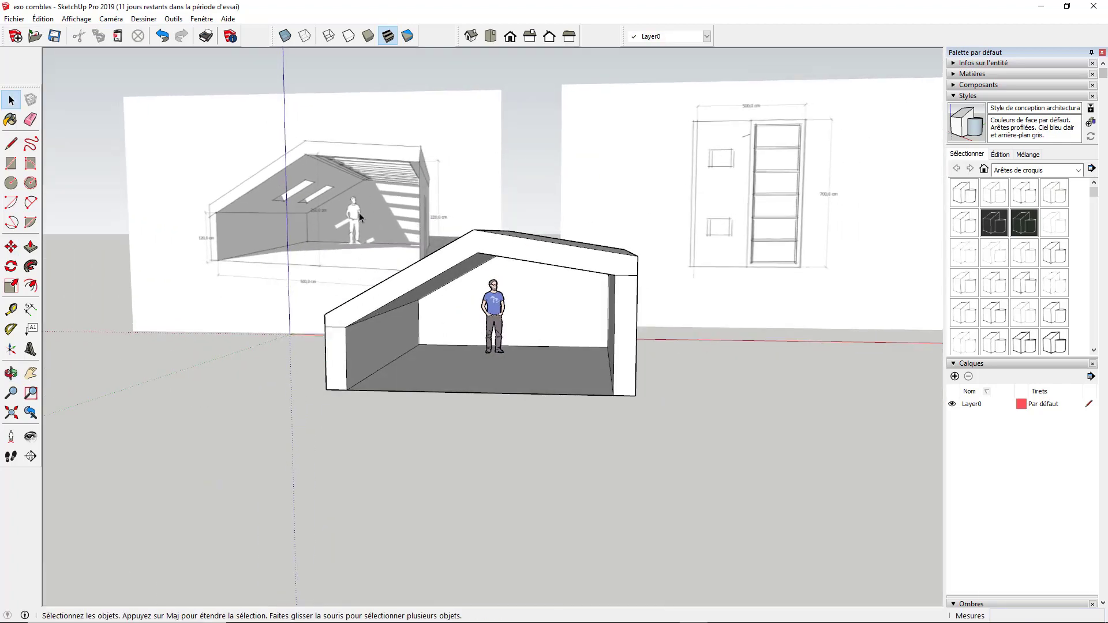
Add a guide line on the inner roof slope, parallel to the edge where it meets the low side wall
scroll(482, 316, up, 2)
scroll(421, 268, up, 5)
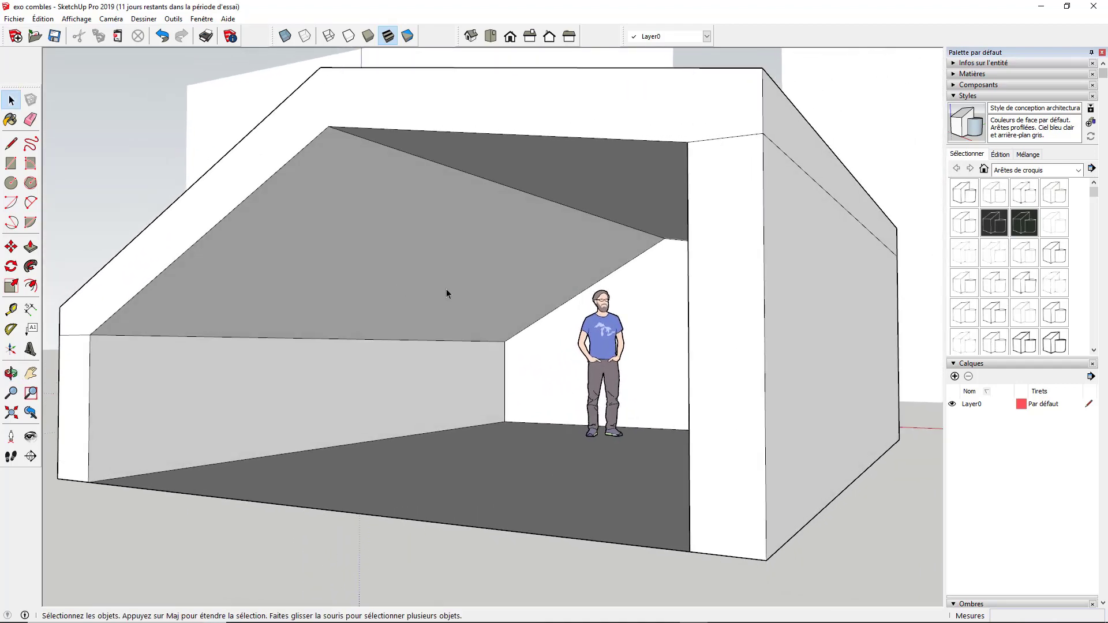
click(11, 310)
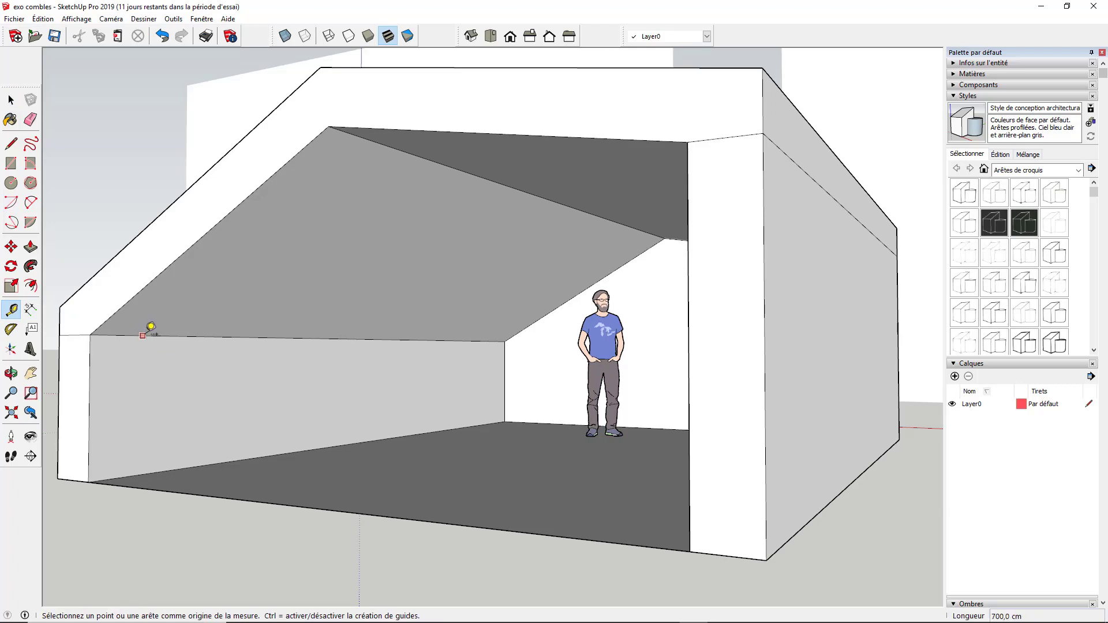
mouse_move(287, 292)
middle_down()
mouse_move(344, 289)
mouse_move(309, 290)
mouse_move(279, 311)
middle_up()
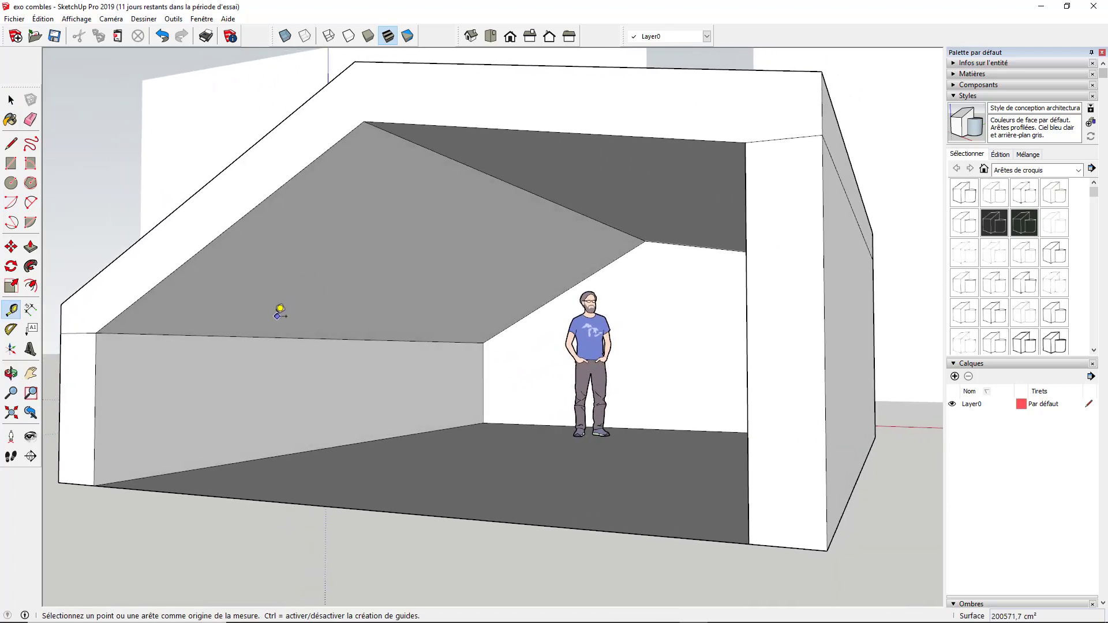
click(208, 335)
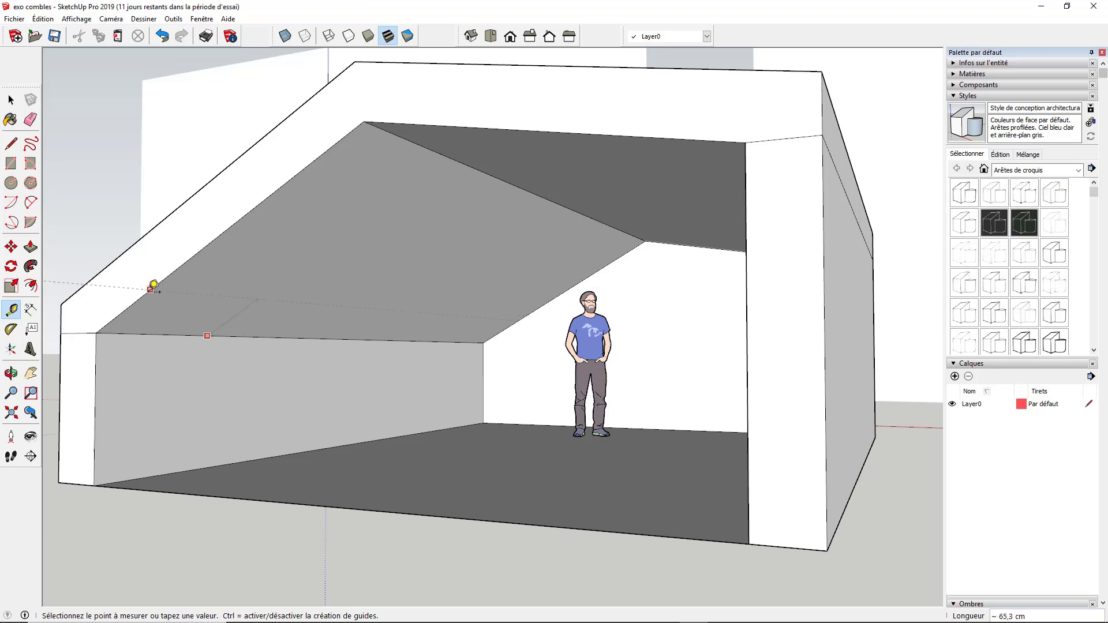
click(208, 334)
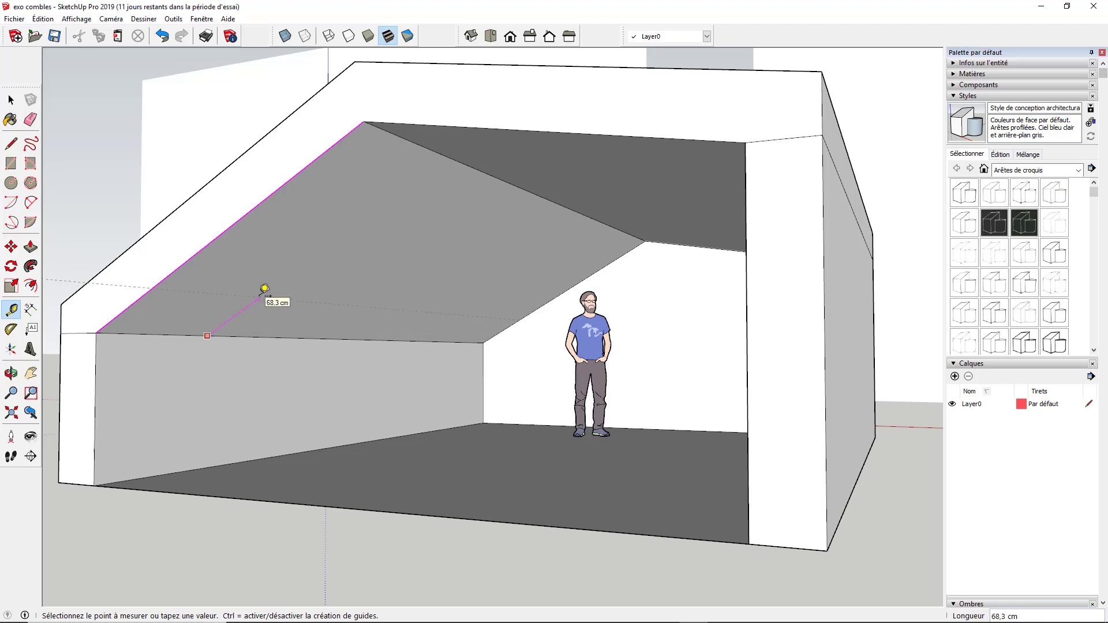
key(Return)
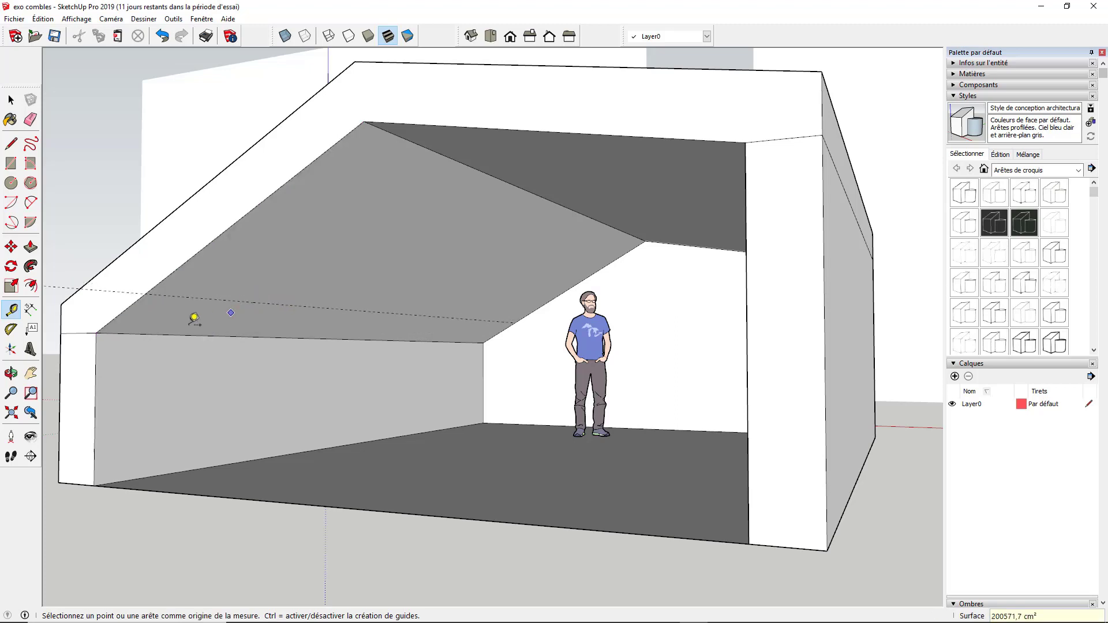
Add a second guide on the inner roof slope, 140 cm upslope from the first one
mouse_move(144, 292)
middle_down()
mouse_move(379, 361)
mouse_move(458, 371)
mouse_move(182, 297)
middle_up()
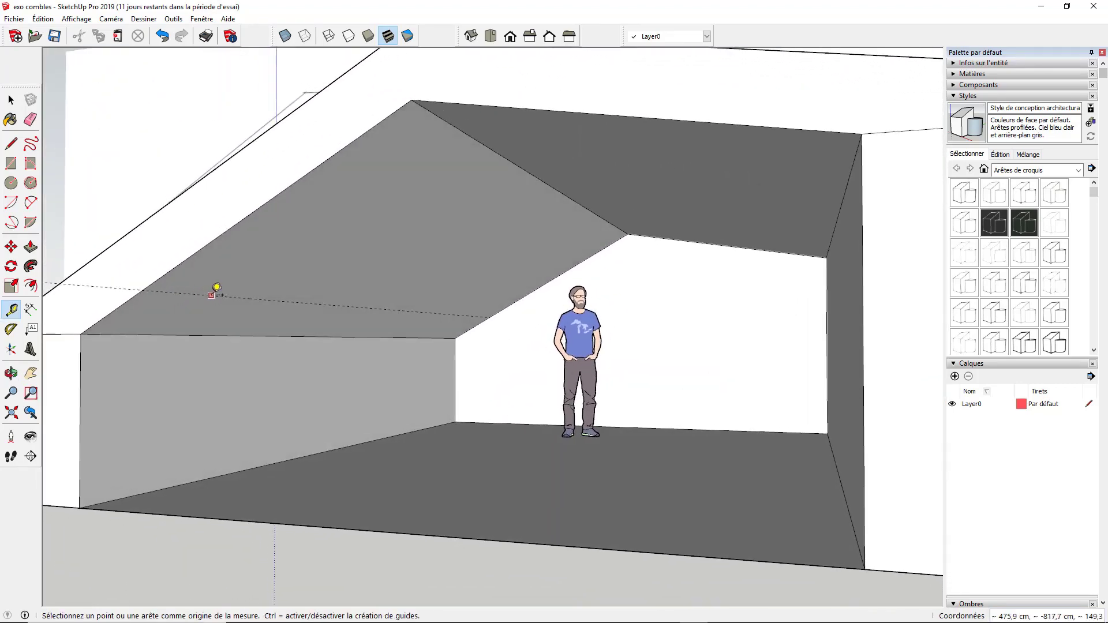
click(275, 301)
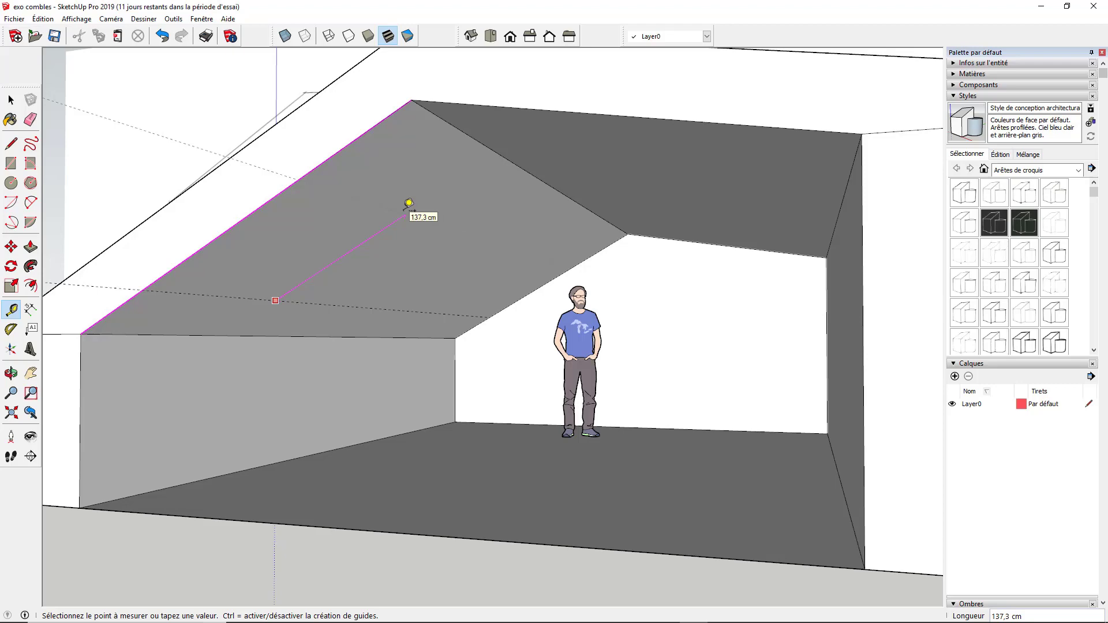
text(140)
key(Return)
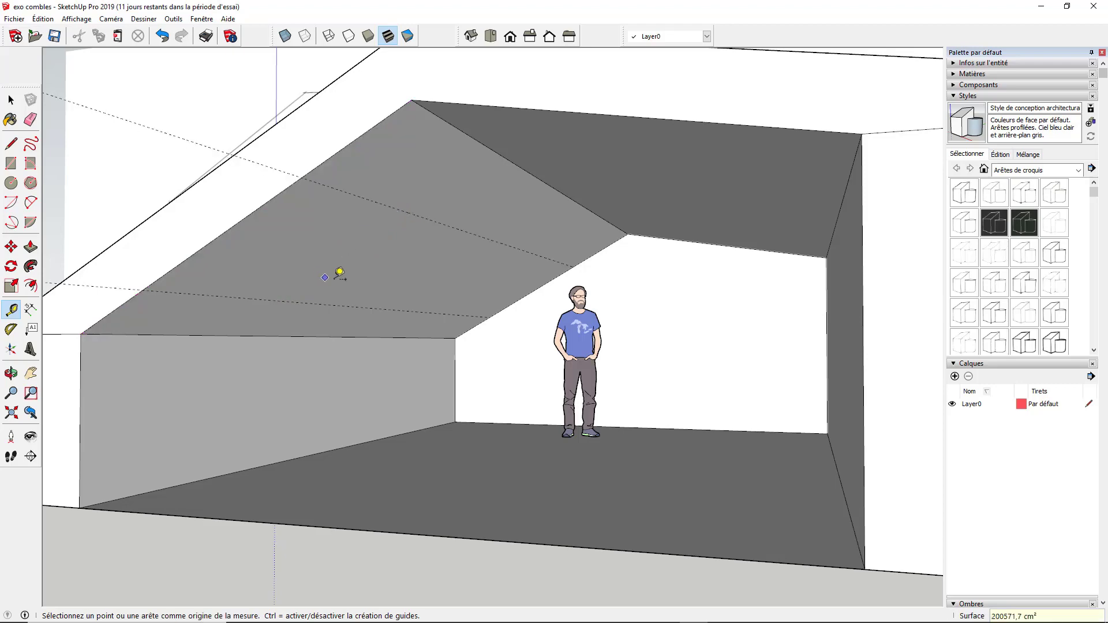
Add two guides running up the inner roof slope, one 150 cm from the front edge and another 80 cm further in
middle_drag(339, 272, 314, 257)
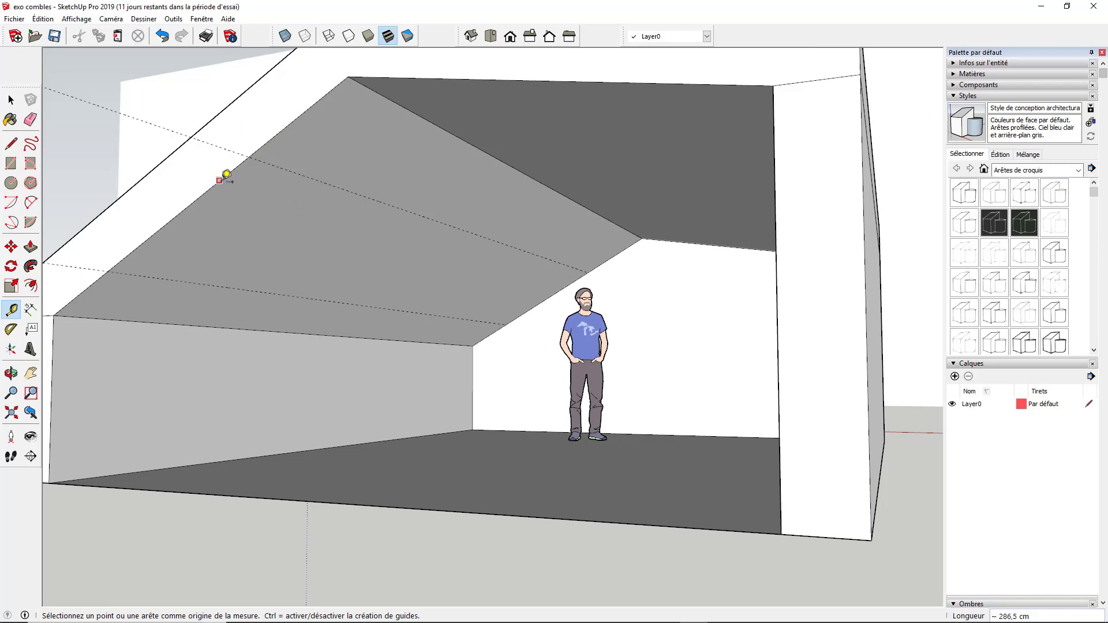
click(225, 175)
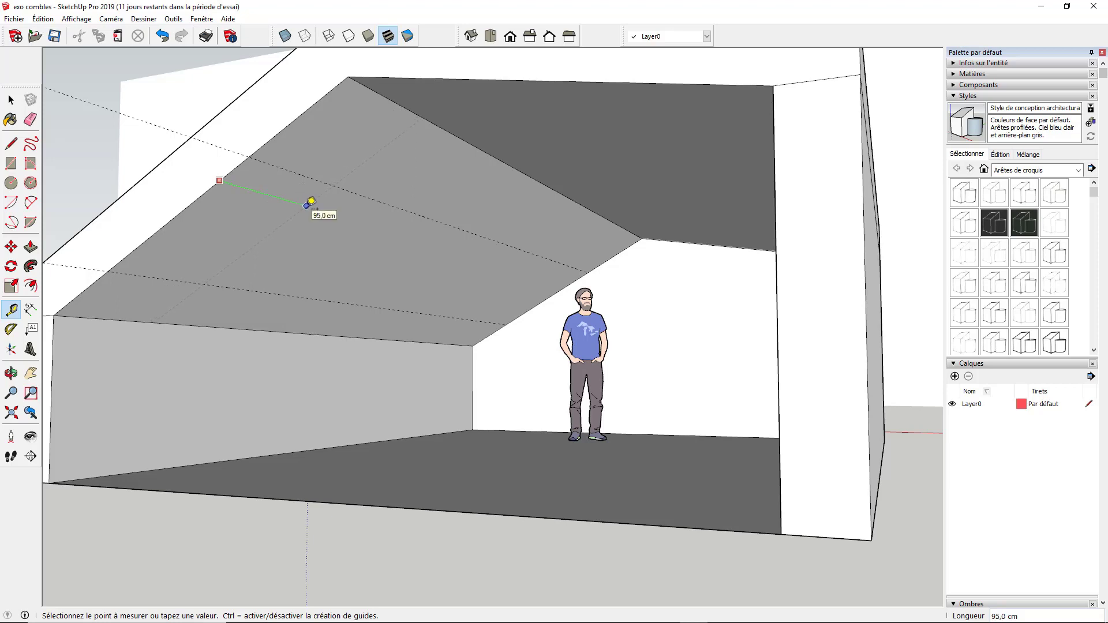
text(150)
key(Return)
mouse_move(307, 207)
middle_down()
mouse_move(322, 227)
mouse_move(268, 216)
mouse_move(325, 235)
mouse_move(311, 223)
middle_up()
click(302, 217)
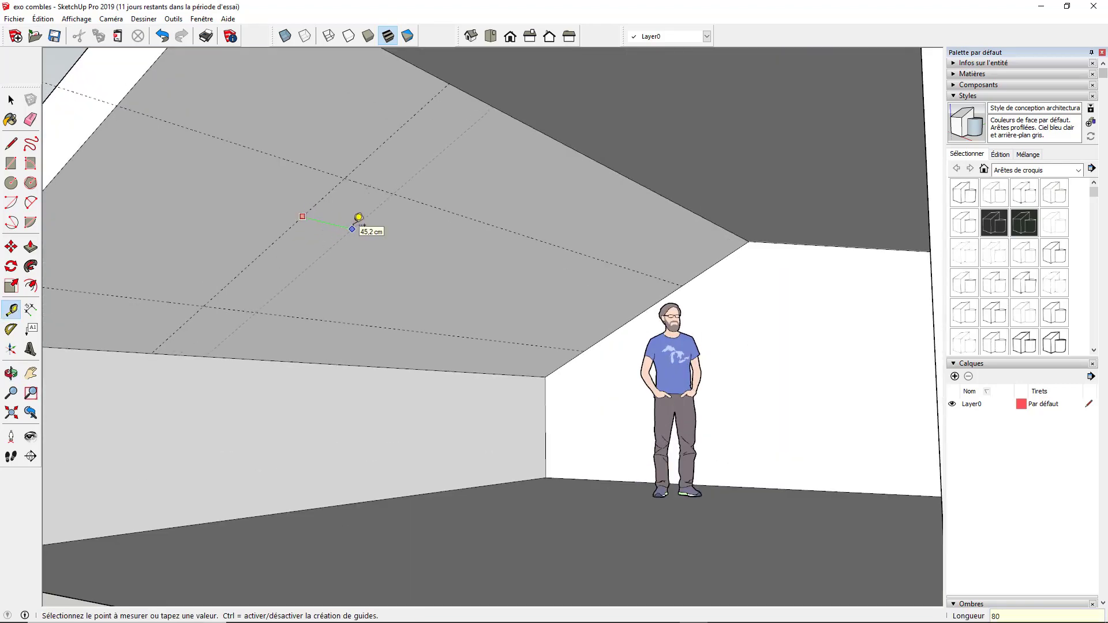
middle_drag(356, 218, 527, 282)
Add two matching guides on the slope's far side, 150 cm from the back wall and 80 cm further toward the front
scroll(548, 292, up, 1)
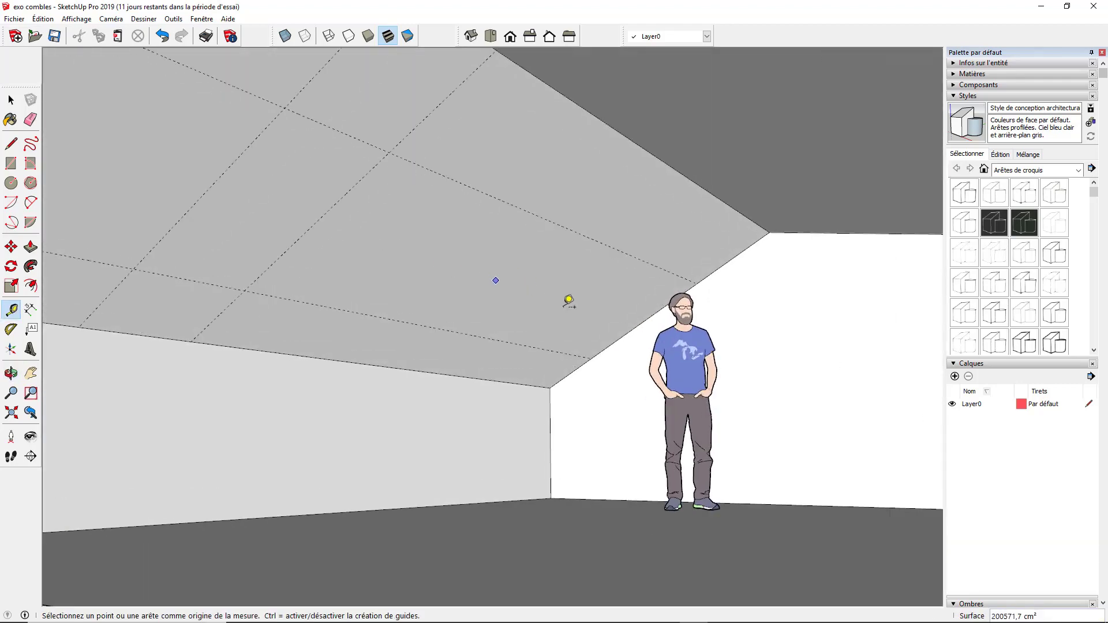
click(629, 331)
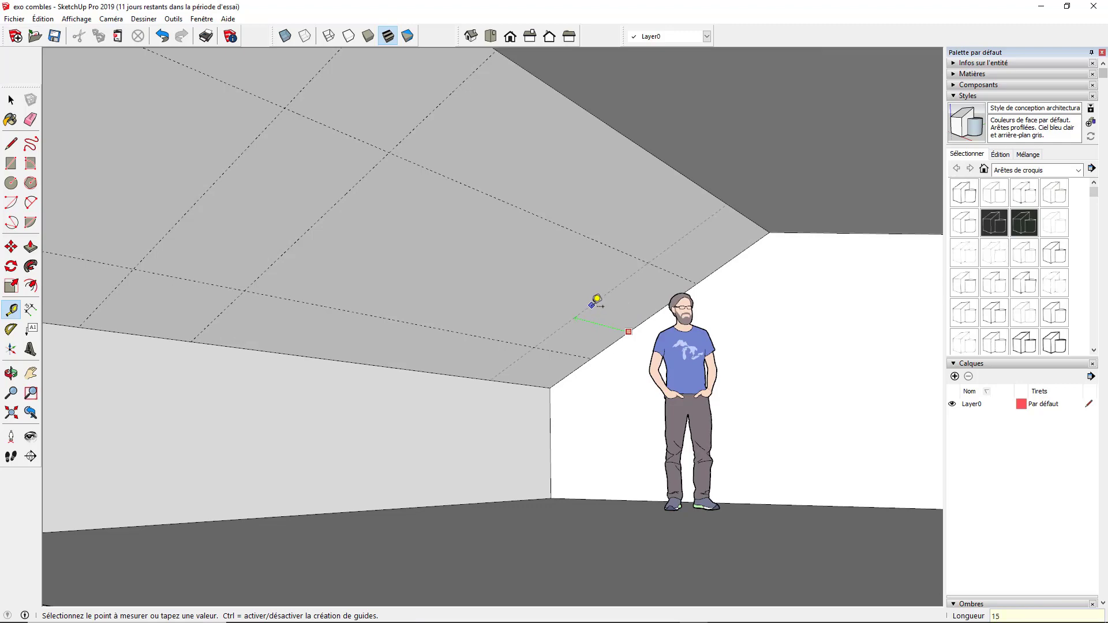
click(594, 301)
click(581, 294)
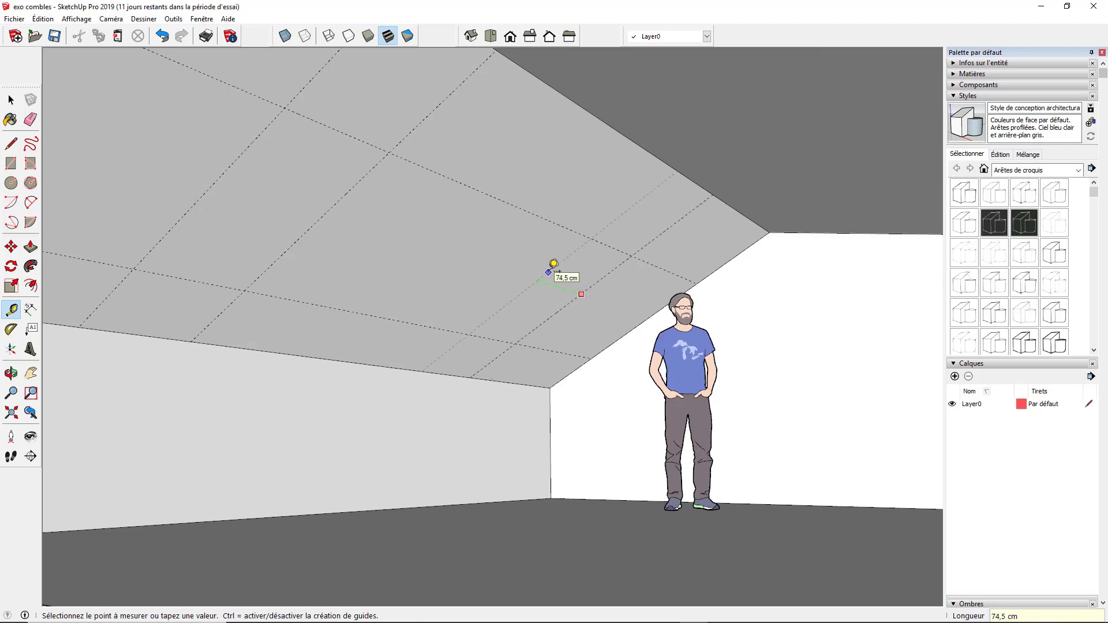
key(Return)
Draw the front skylight's 80 × 140 cm rectangle on the inner roof slope between the guide intersections
middle_drag(470, 229, 426, 254)
scroll(427, 232, up, 2)
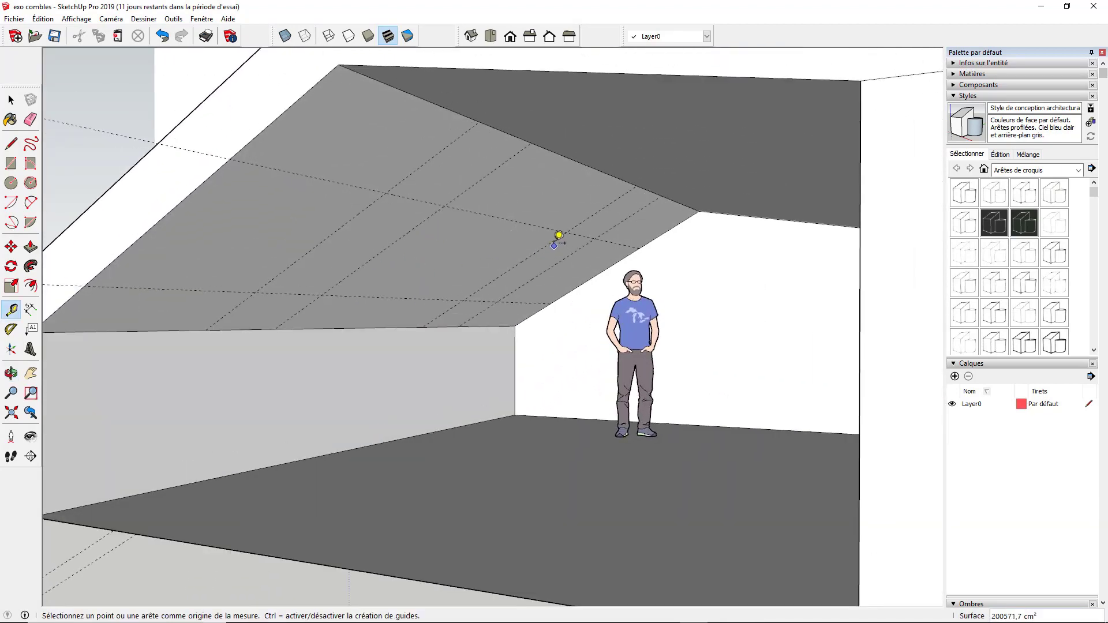
scroll(554, 243, up, 2)
scroll(431, 257, down, 2)
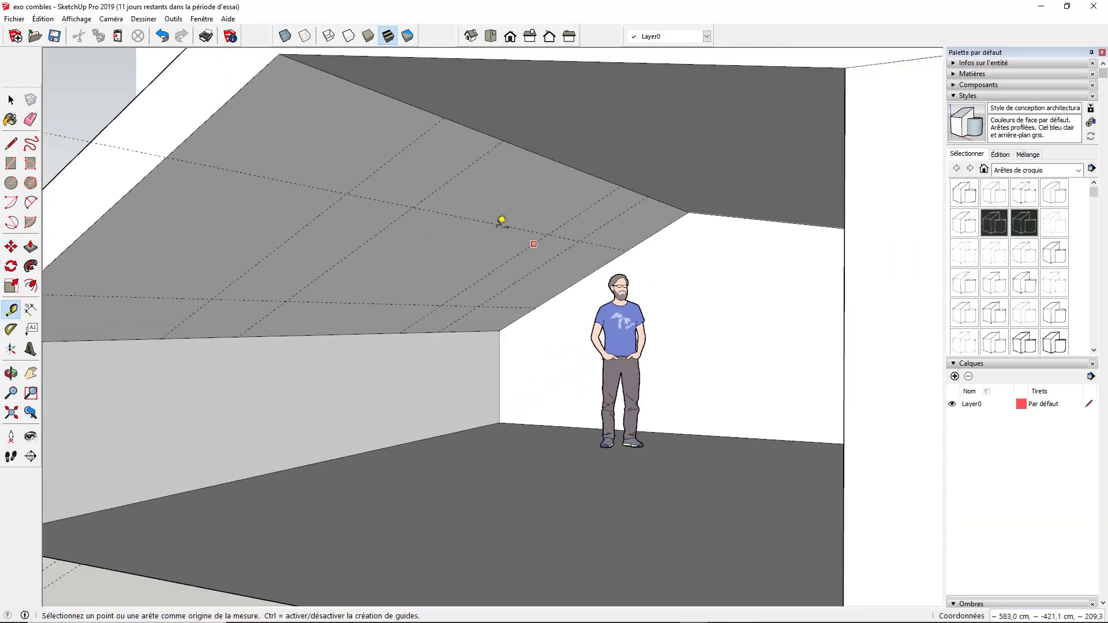
scroll(505, 240, down, 3)
mouse_move(507, 255)
middle_down()
mouse_move(426, 231)
mouse_move(458, 223)
mouse_move(489, 250)
middle_up()
scroll(489, 249, up, 2)
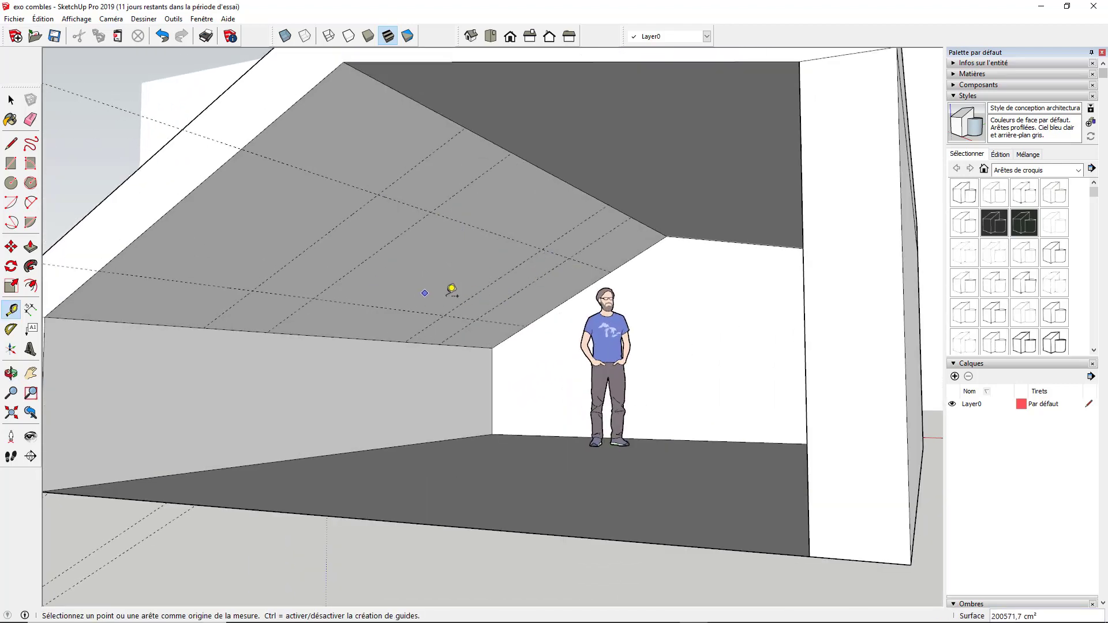
click(12, 163)
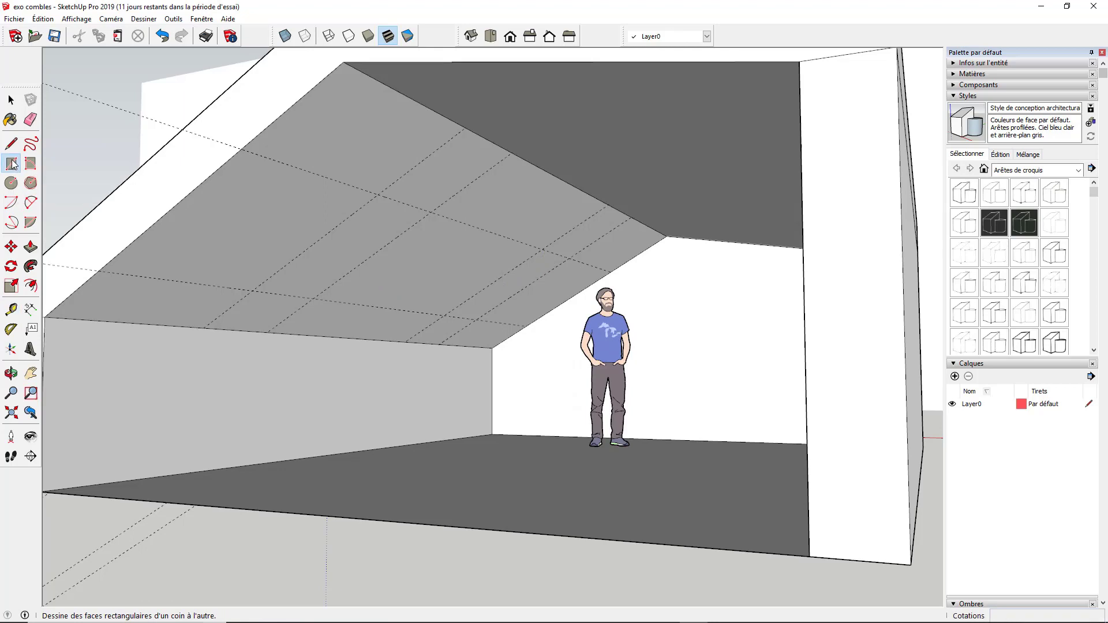
click(378, 195)
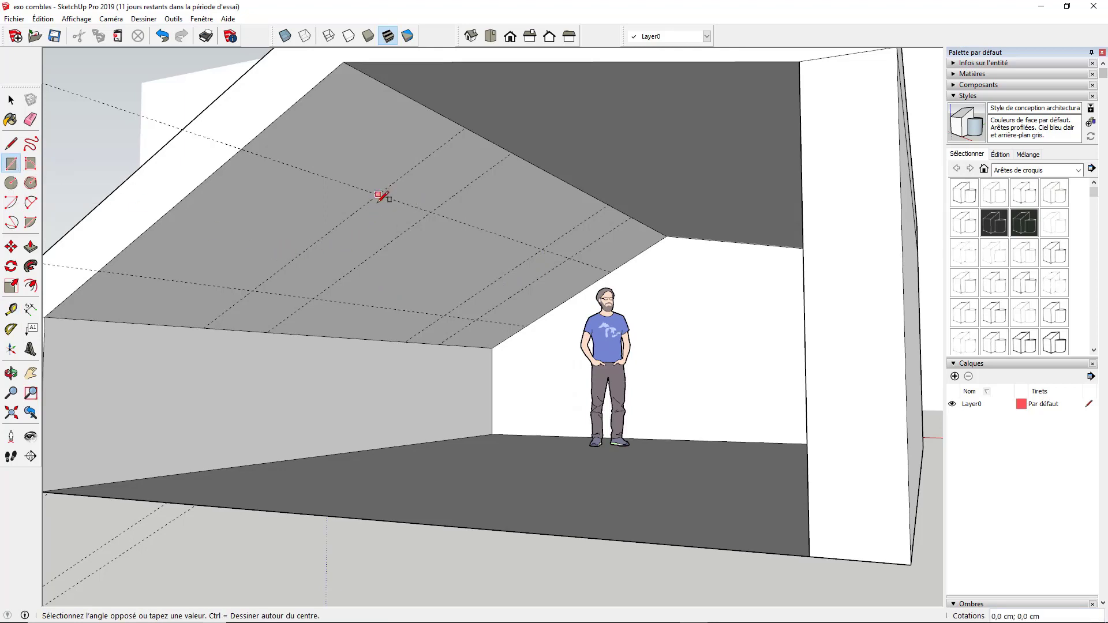
click(313, 299)
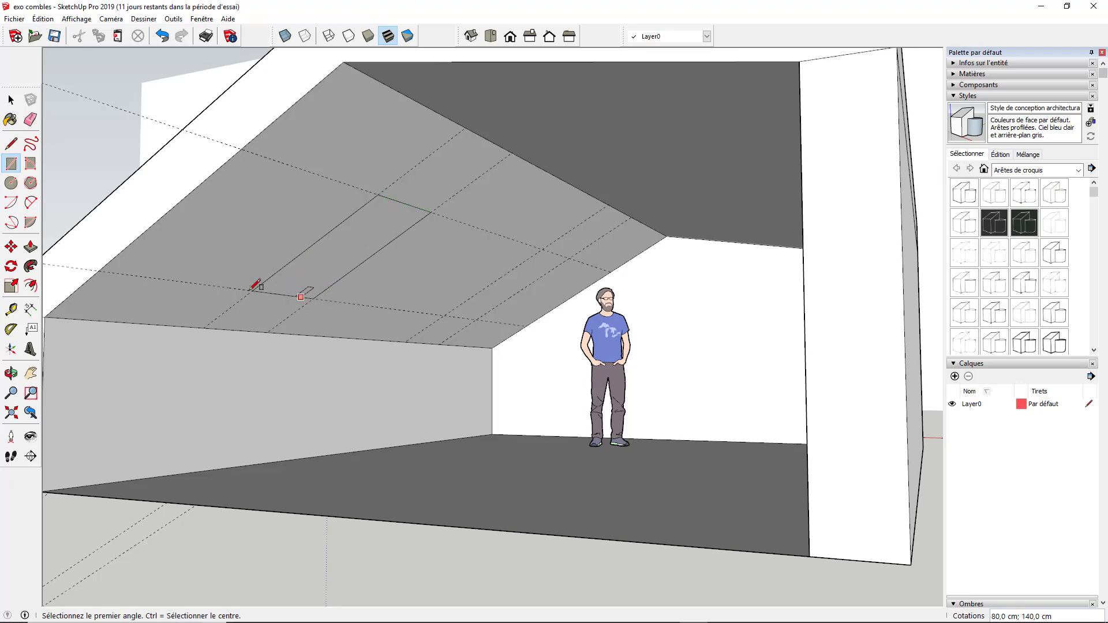
Push the front skylight rectangle 40 cm through the roof thickness to cut the opening
click(29, 257)
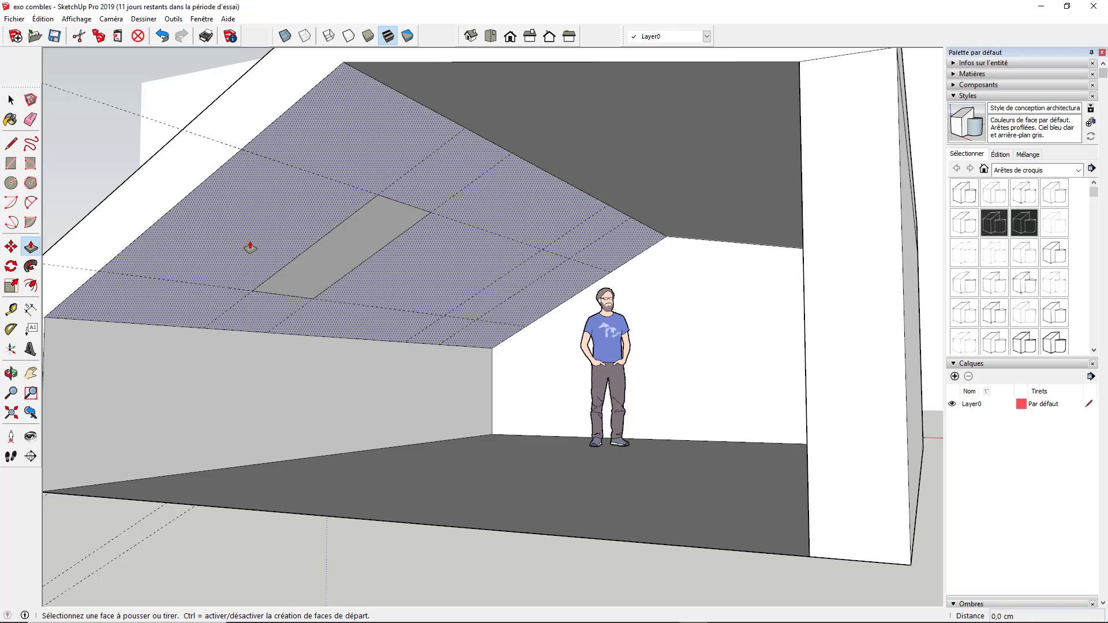
click(321, 267)
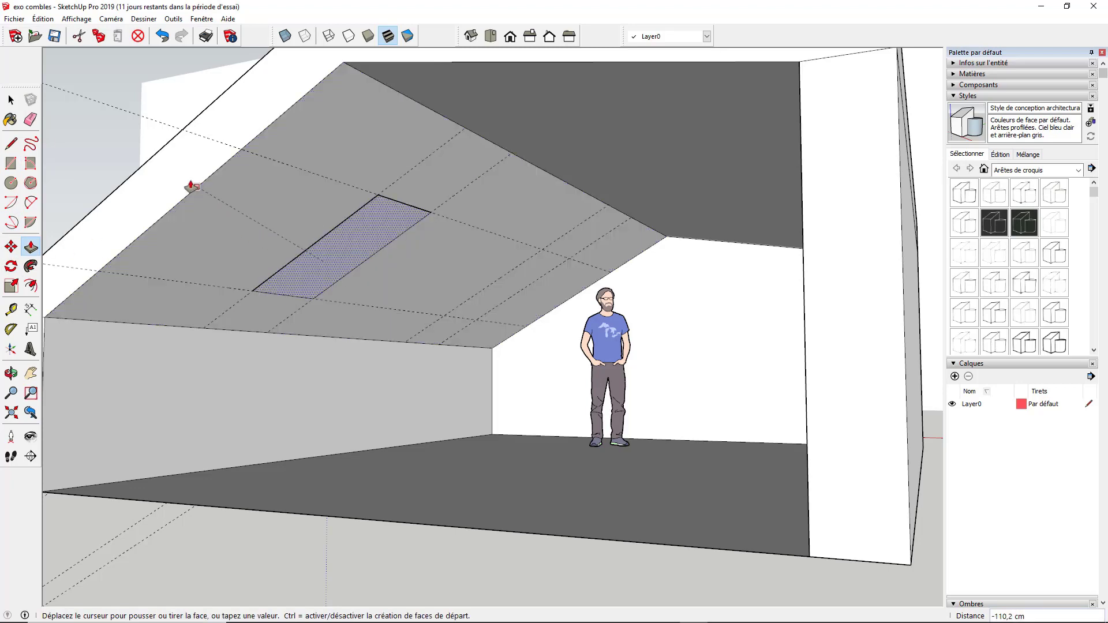
click(106, 201)
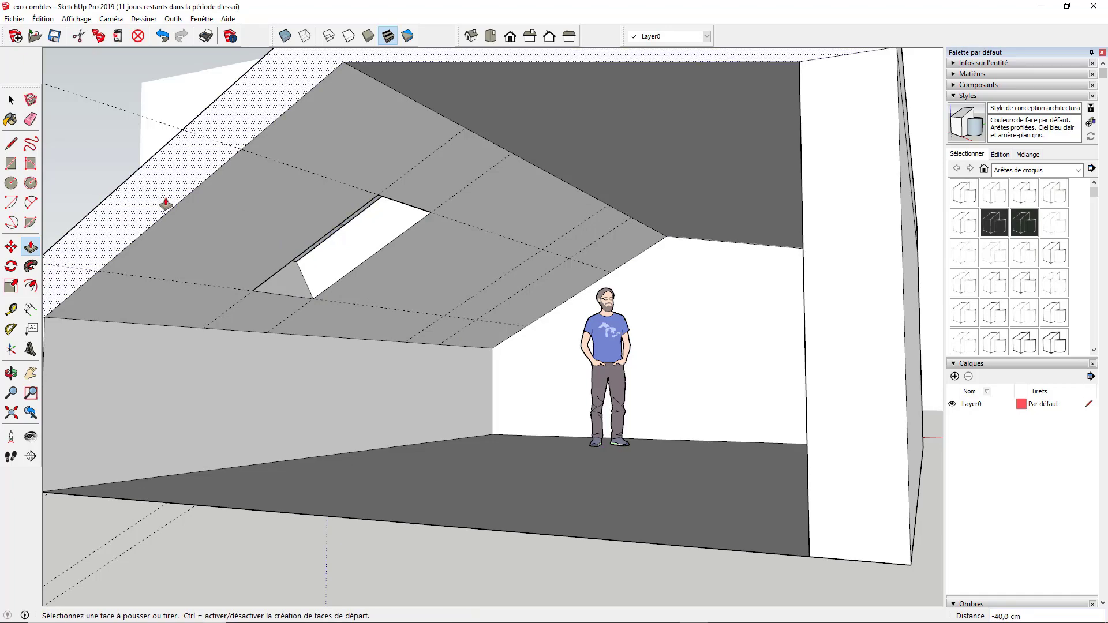
Draw the rear skylight's 80 × 140 cm rectangle between the guide intersections near the back wall
middle_drag(165, 200, 275, 212)
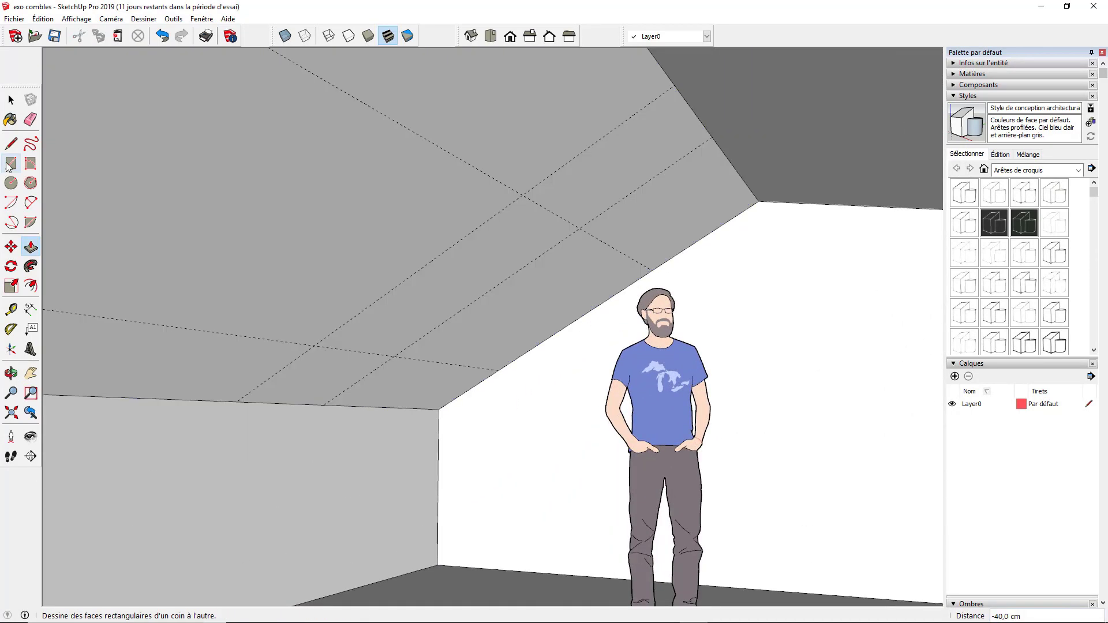
click(10, 164)
click(523, 194)
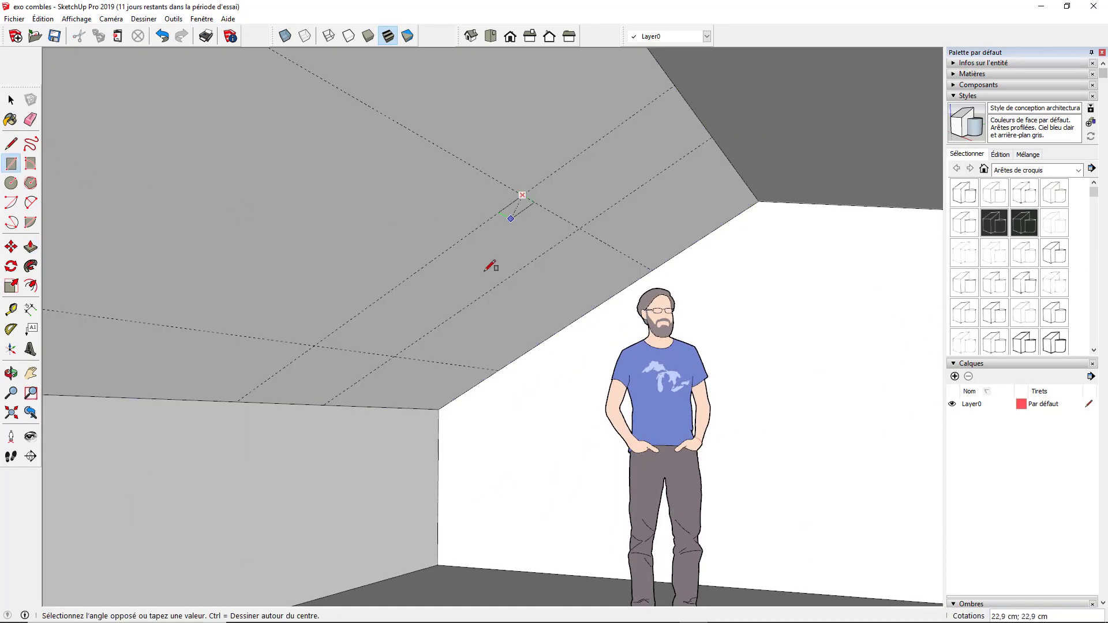
click(402, 350)
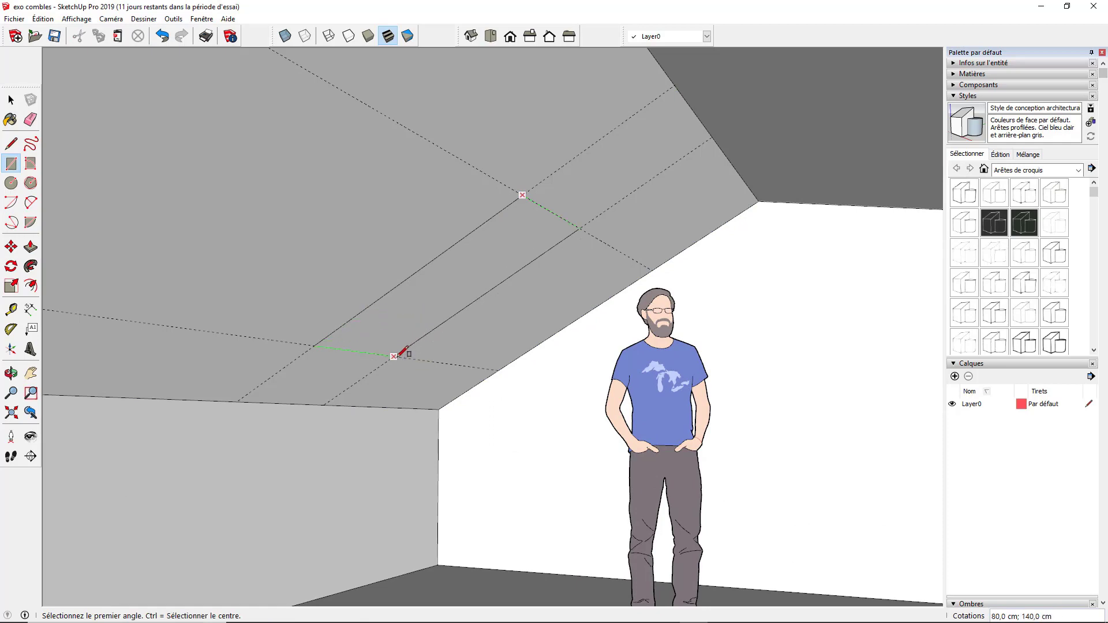
Push the rear skylight rectangle through the full roof thickness to cut the second opening
click(31, 246)
scroll(342, 306, down, 2)
scroll(342, 306, down, 10)
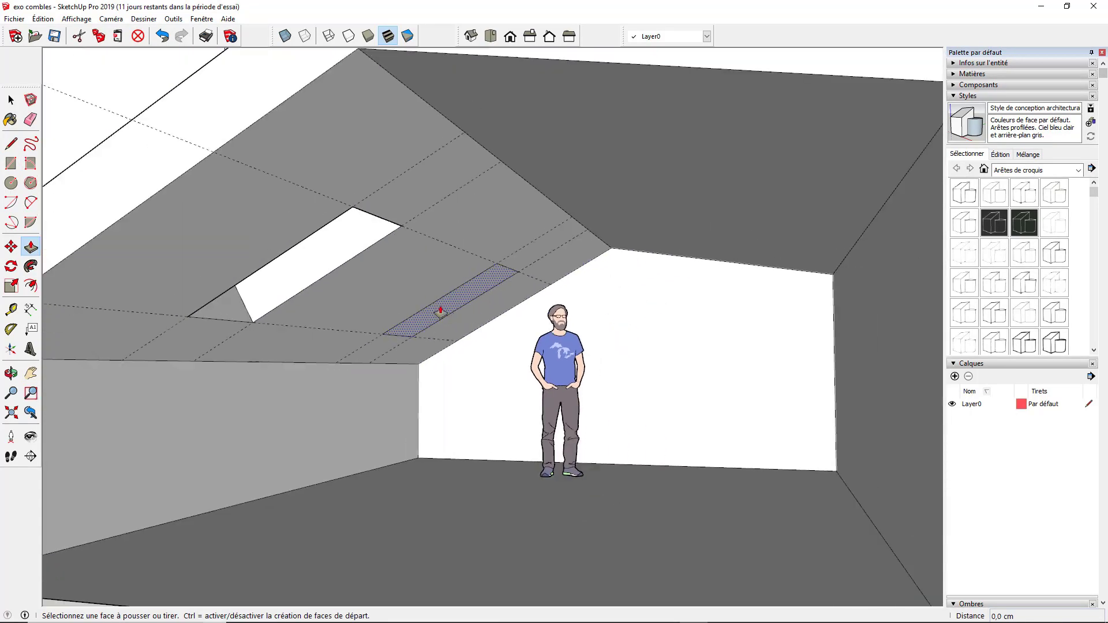
middle_drag(441, 310, 454, 306)
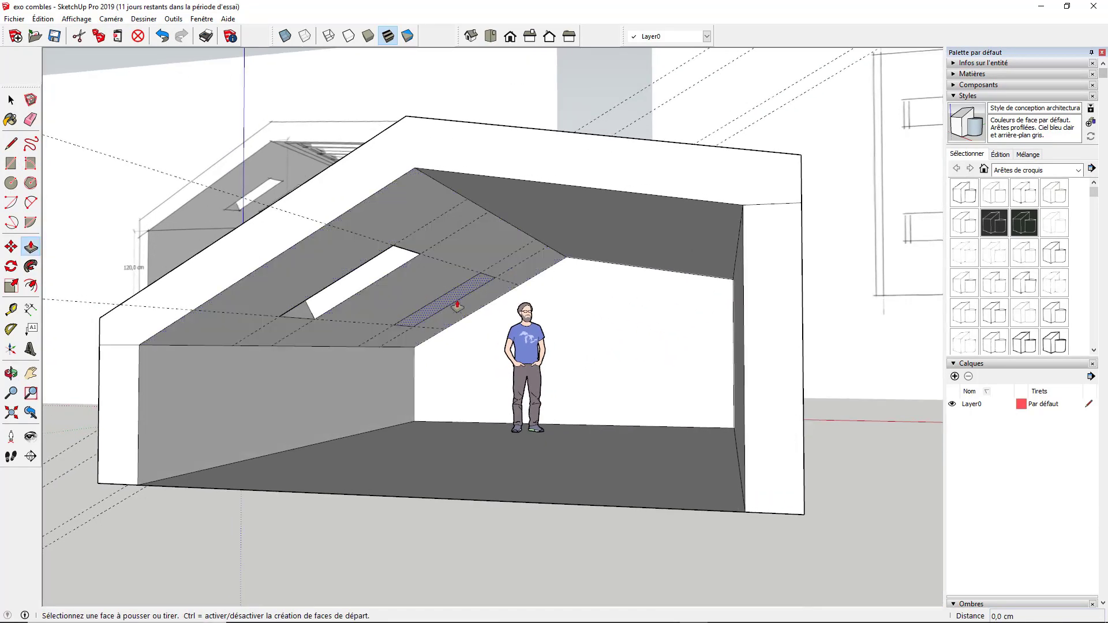
click(454, 305)
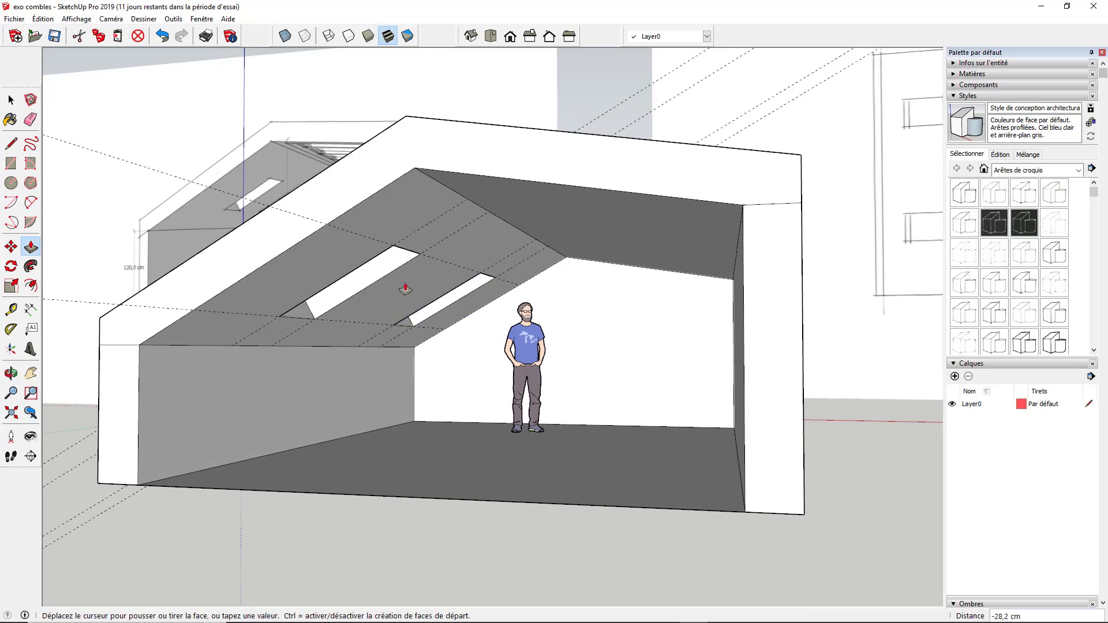
click(338, 163)
Erase all the guide lines around the two skylight openings on the inner roof slope
middle_drag(358, 254, 300, 255)
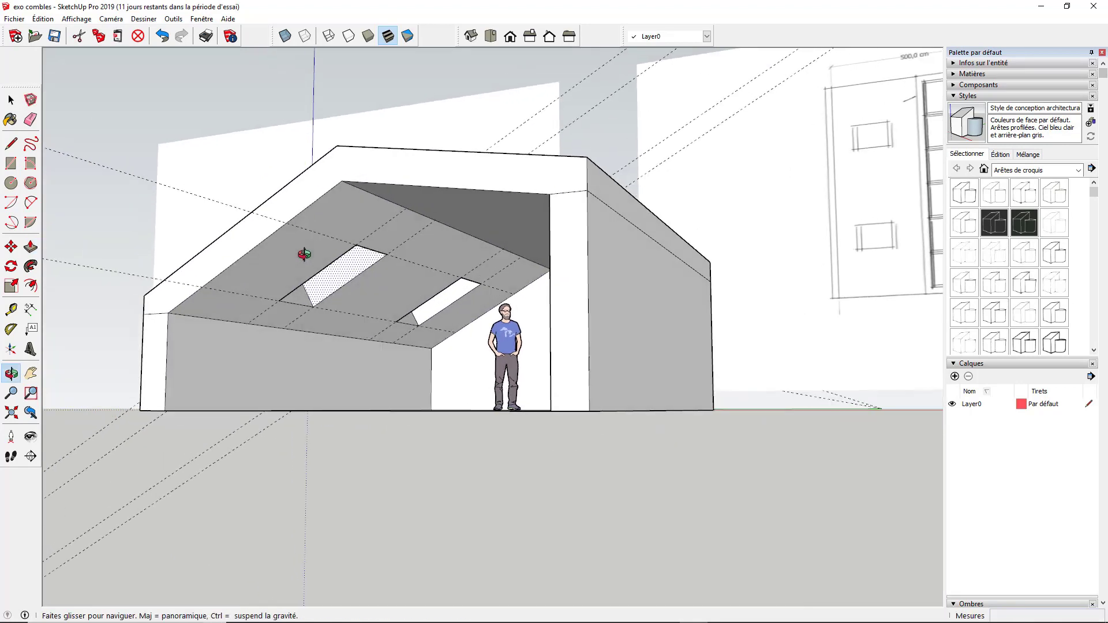
click(31, 120)
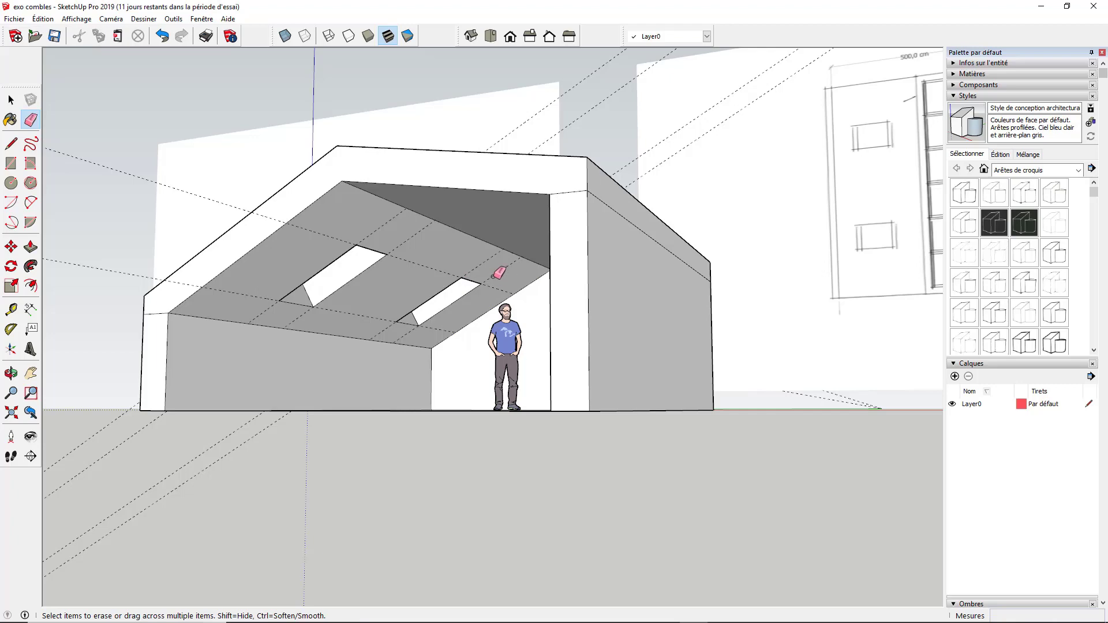
scroll(497, 274, up, 4)
mouse_move(463, 254)
mouse_down()
mouse_move(501, 270)
mouse_move(471, 286)
mouse_up()
drag(250, 160, 317, 232)
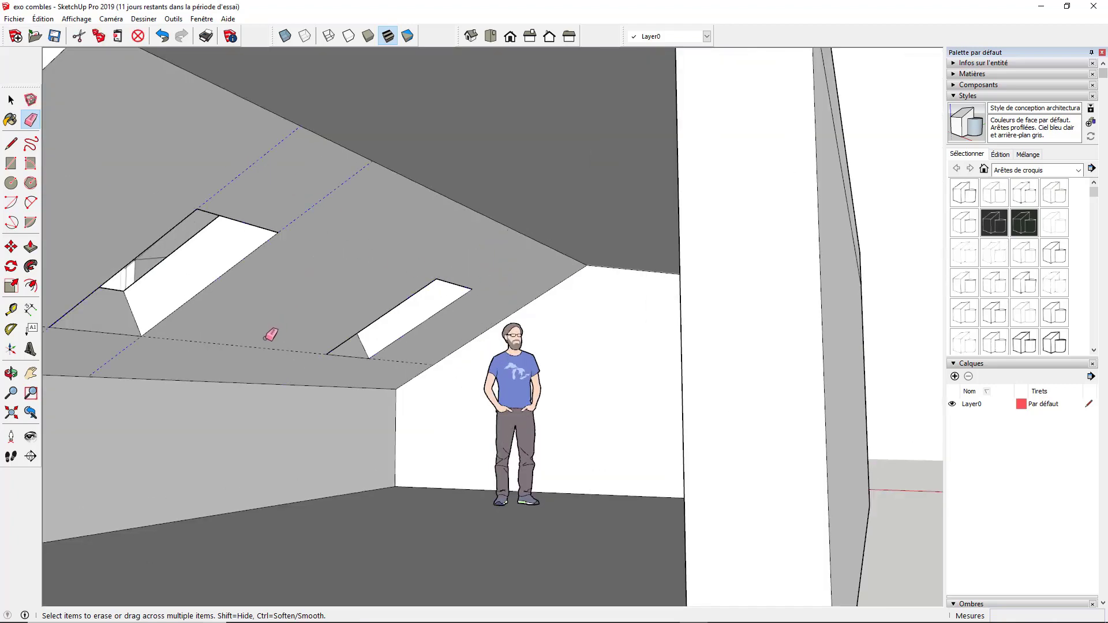
drag(265, 339, 238, 371)
Turn on shadows for the whole attic model, viewed from the open front beside the reference drawings
scroll(211, 265, down, 6)
mouse_move(213, 263)
middle_down()
mouse_move(485, 339)
mouse_move(661, 365)
mouse_move(344, 216)
mouse_move(205, 255)
mouse_move(181, 254)
mouse_move(164, 232)
mouse_move(348, 317)
middle_up()
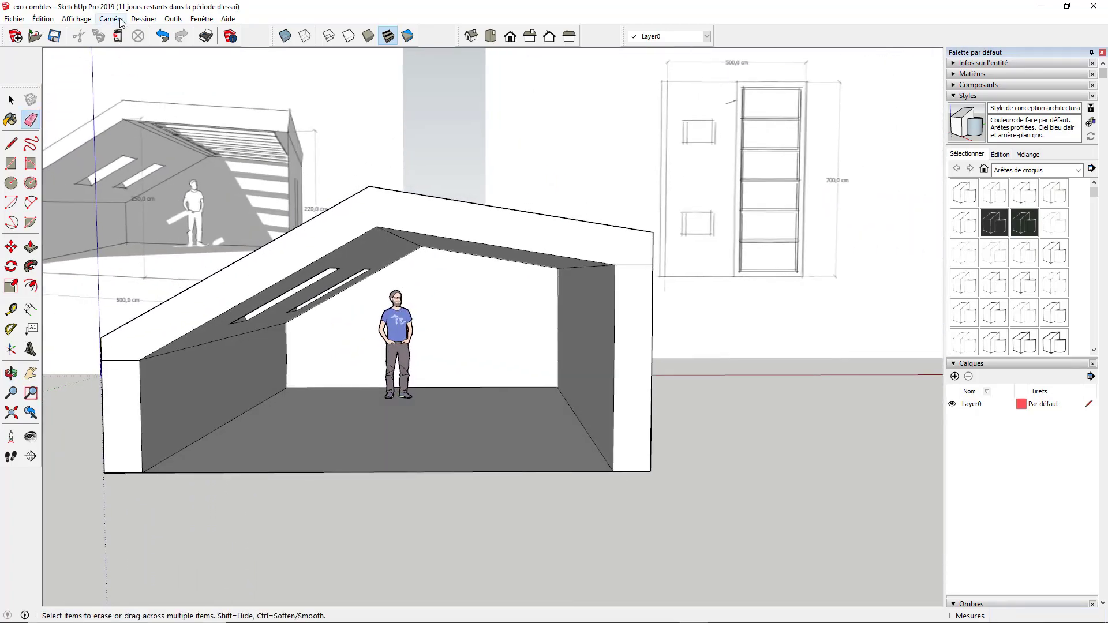
click(76, 18)
click(123, 145)
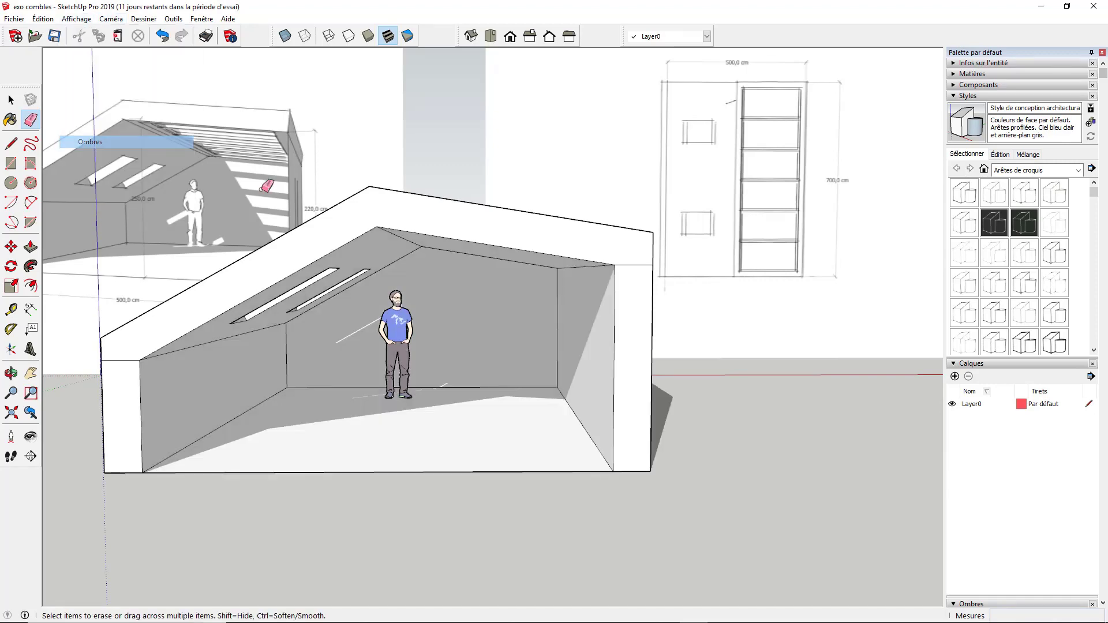
Turn off the shadows in the attic model
mouse_move(437, 270)
middle_down()
mouse_move(287, 225)
mouse_move(520, 301)
mouse_move(599, 312)
mouse_move(482, 295)
mouse_move(361, 250)
middle_up()
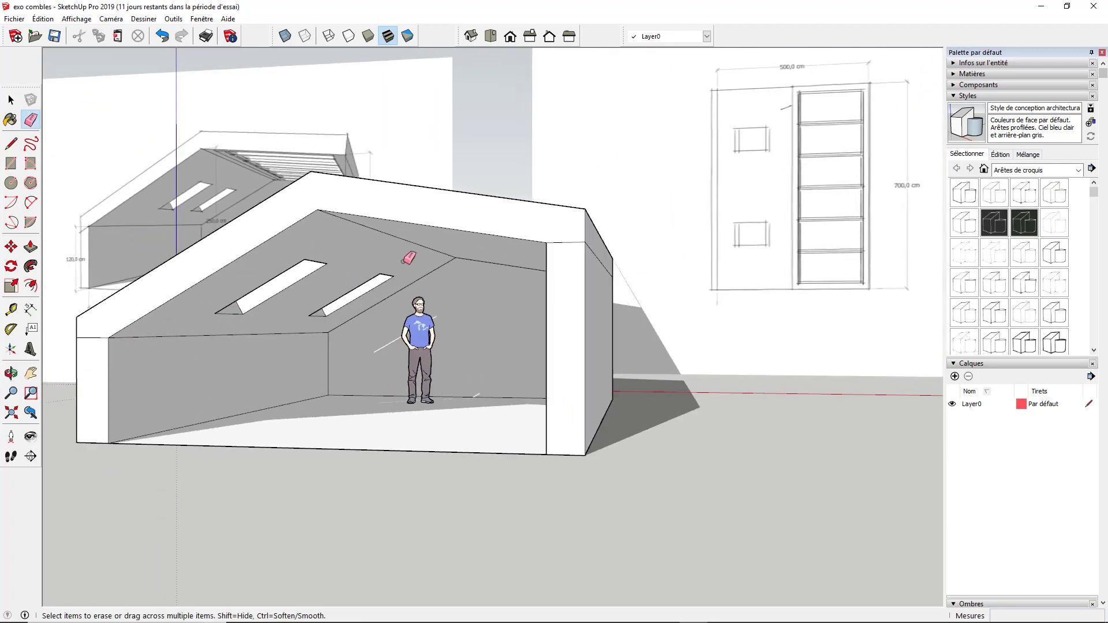
click(77, 18)
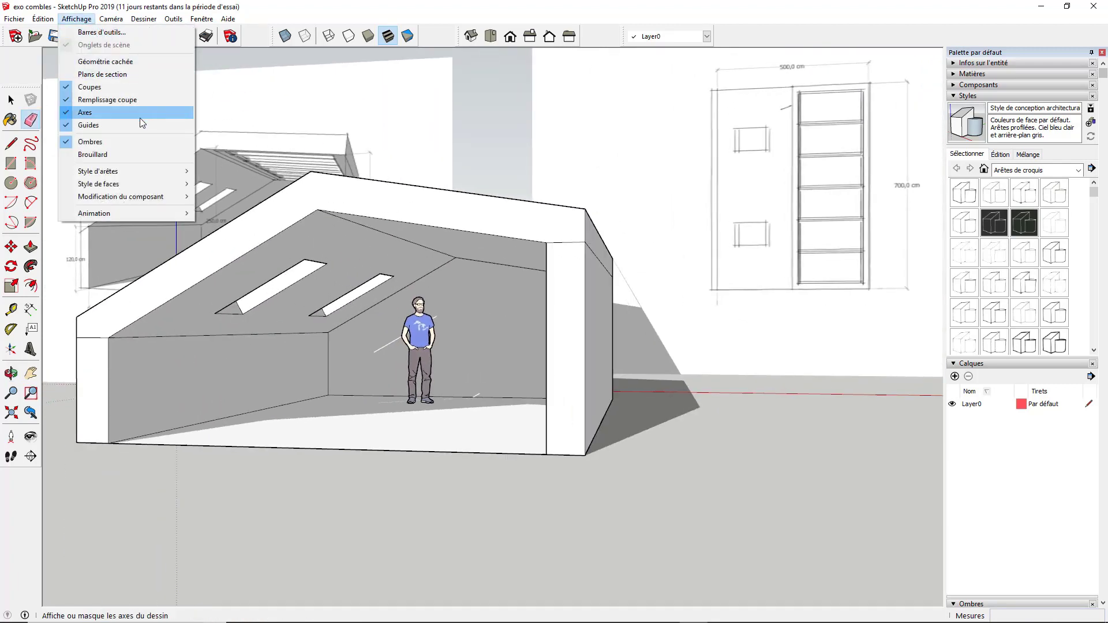
click(110, 142)
Offset the outline of the inner roof slope opposite the skylights inward by 30 cm
mouse_move(337, 316)
middle_down()
mouse_move(448, 279)
mouse_move(649, 336)
mouse_move(404, 293)
mouse_move(389, 334)
middle_up()
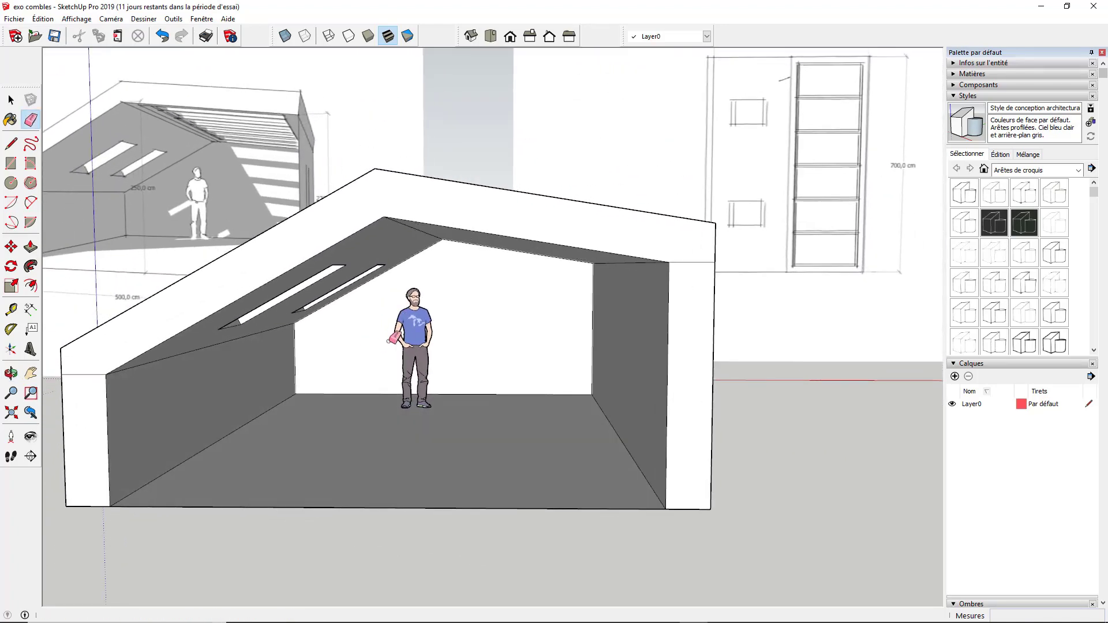
scroll(393, 315, down, 2)
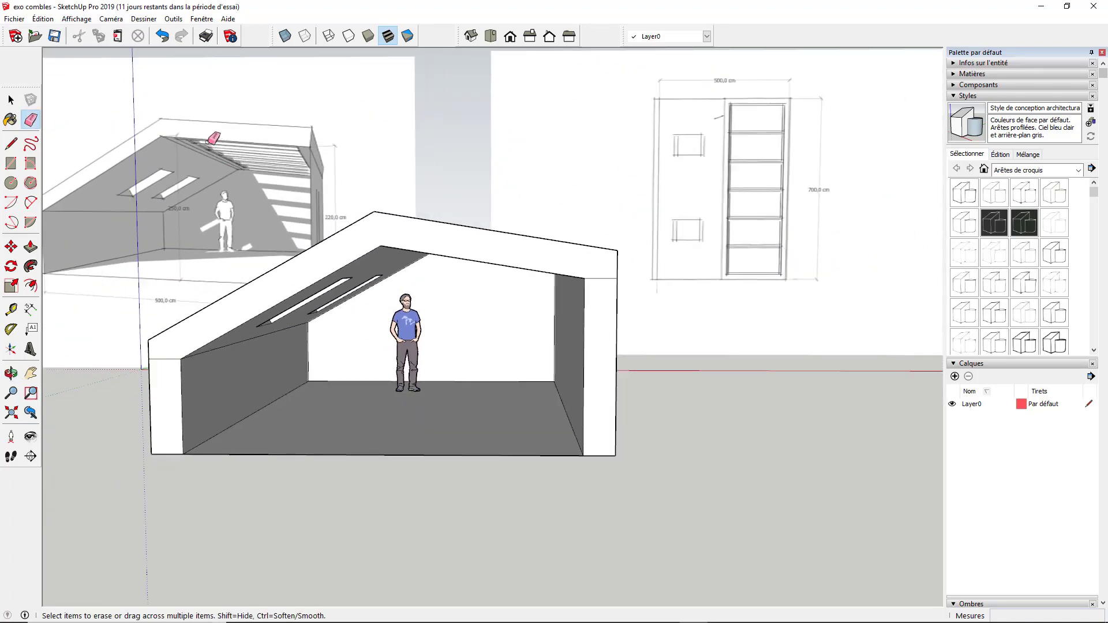
middle_drag(389, 269, 441, 185)
scroll(503, 206, up, 5)
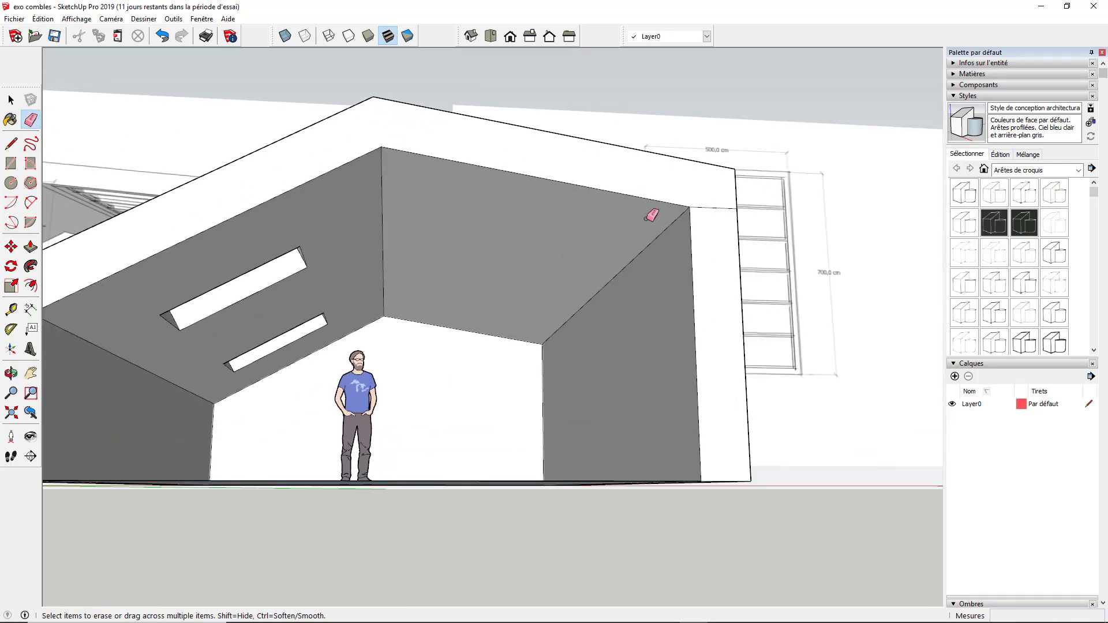
click(31, 285)
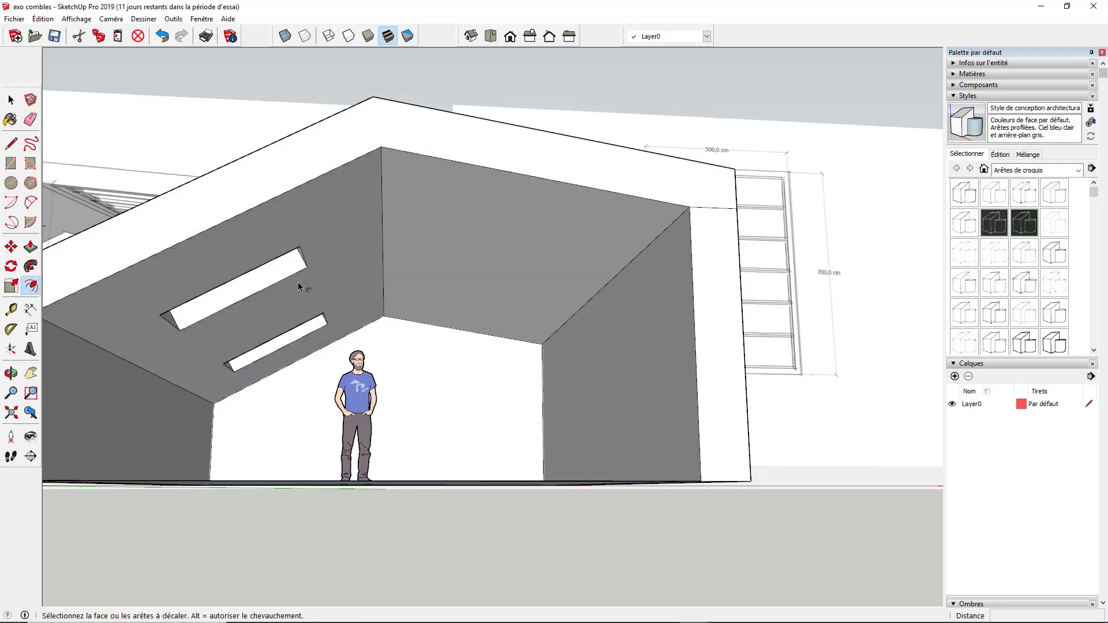
click(385, 235)
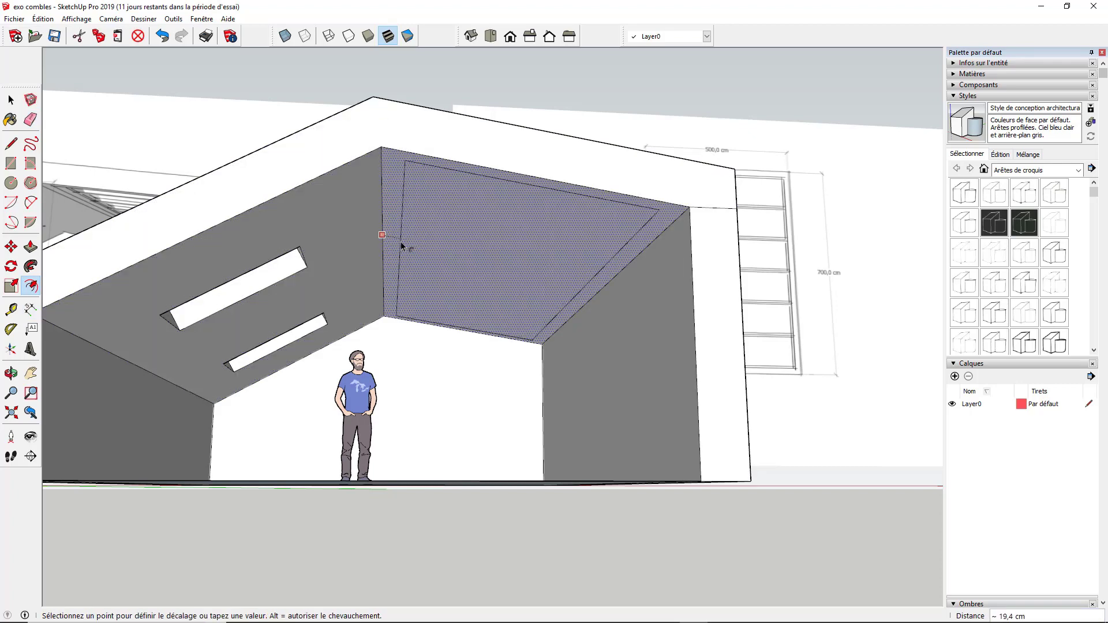
click(400, 242)
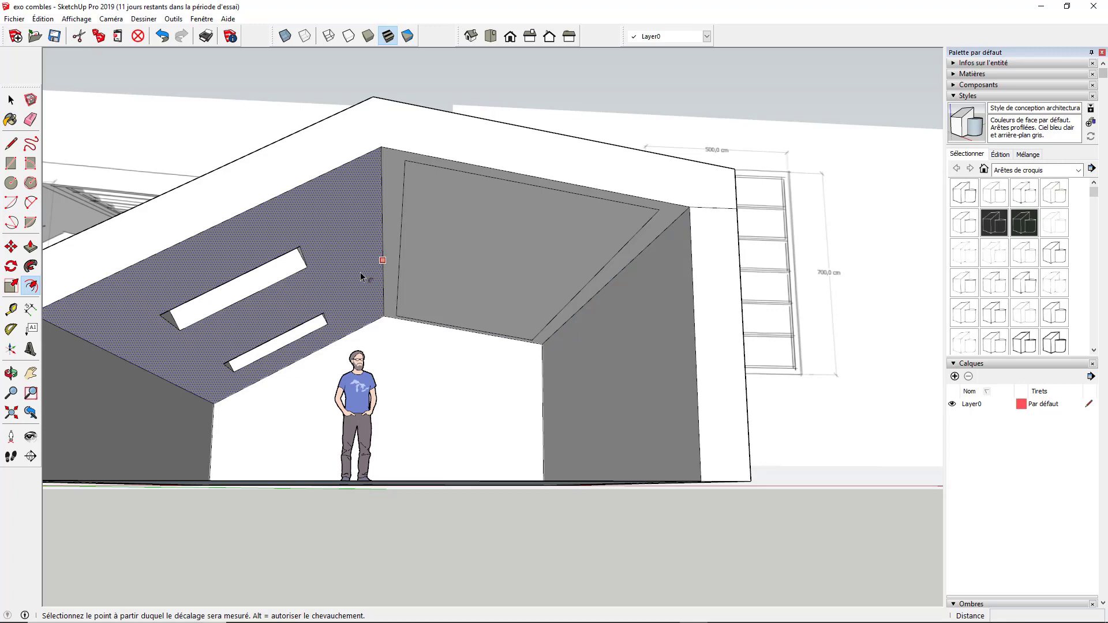
middle_drag(369, 272, 433, 266)
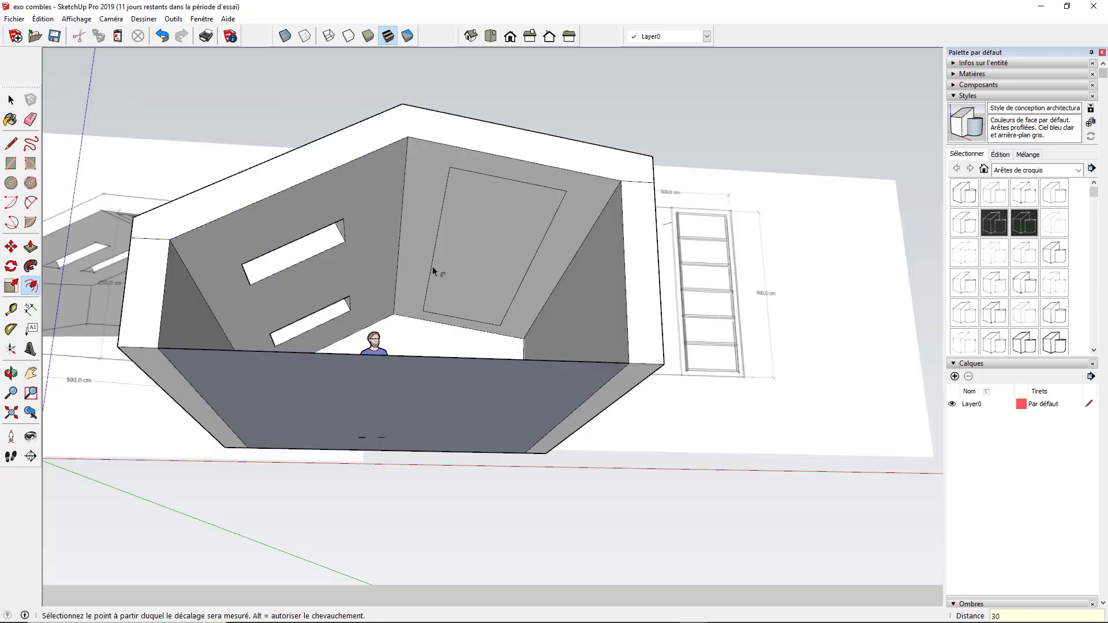
key(Return)
Push the offset rectangle through the full roof thickness to cut the large glass-roof opening
middle_drag(505, 197, 476, 238)
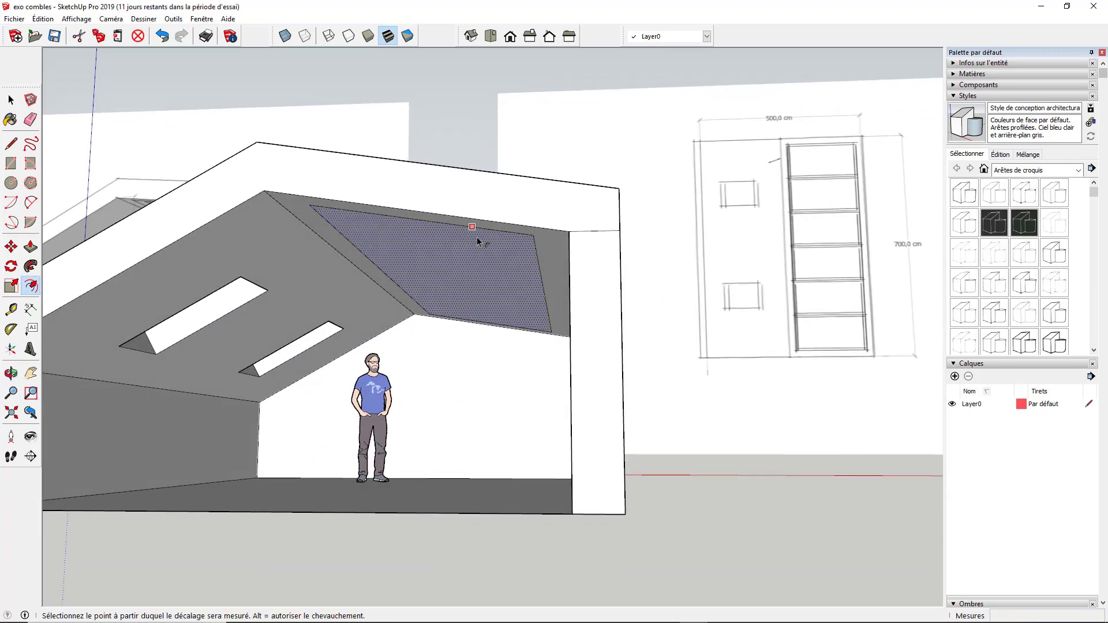
key(p)
click(483, 254)
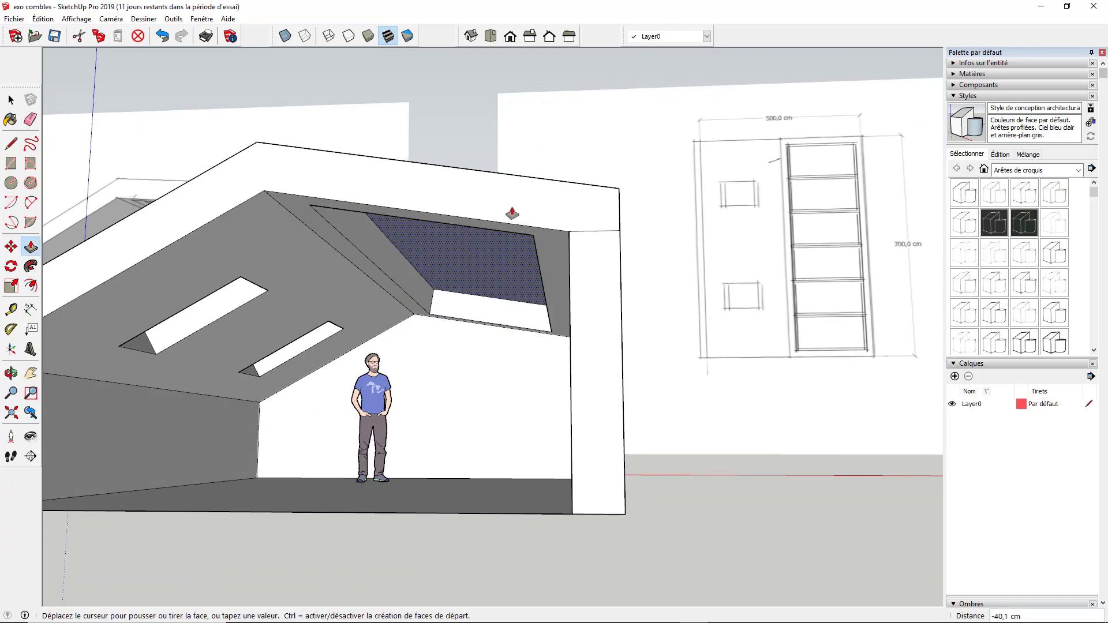
click(545, 181)
Close the rear skylight opening with a face by drawing a line along its upper edge on the outer roof slope
scroll(577, 243, down, 3)
middle_drag(579, 247, 473, 316)
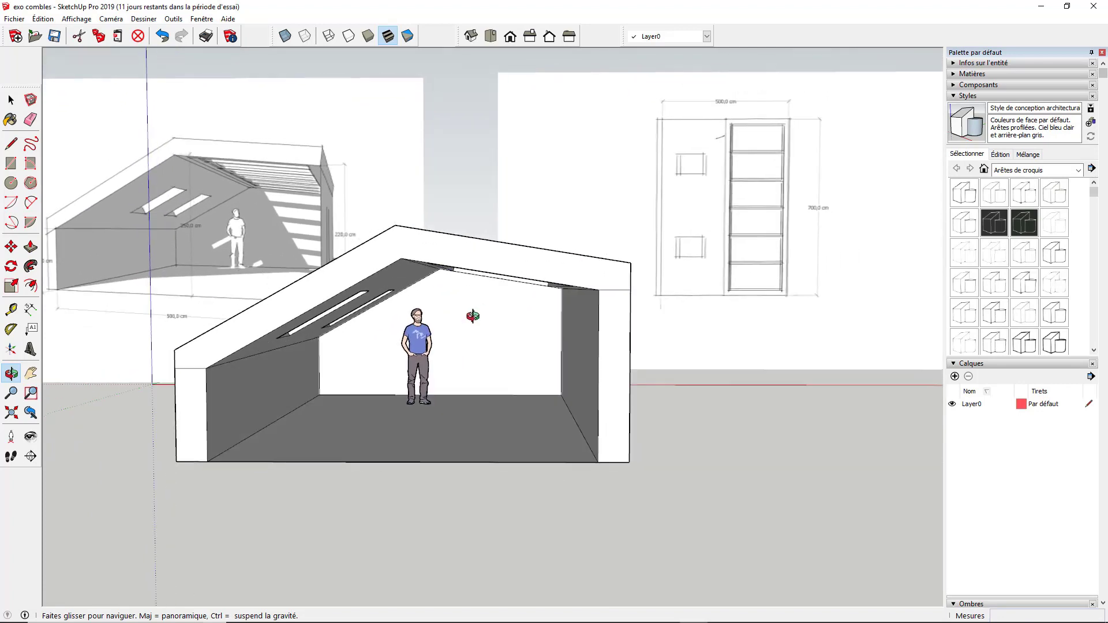
scroll(468, 312, up, 6)
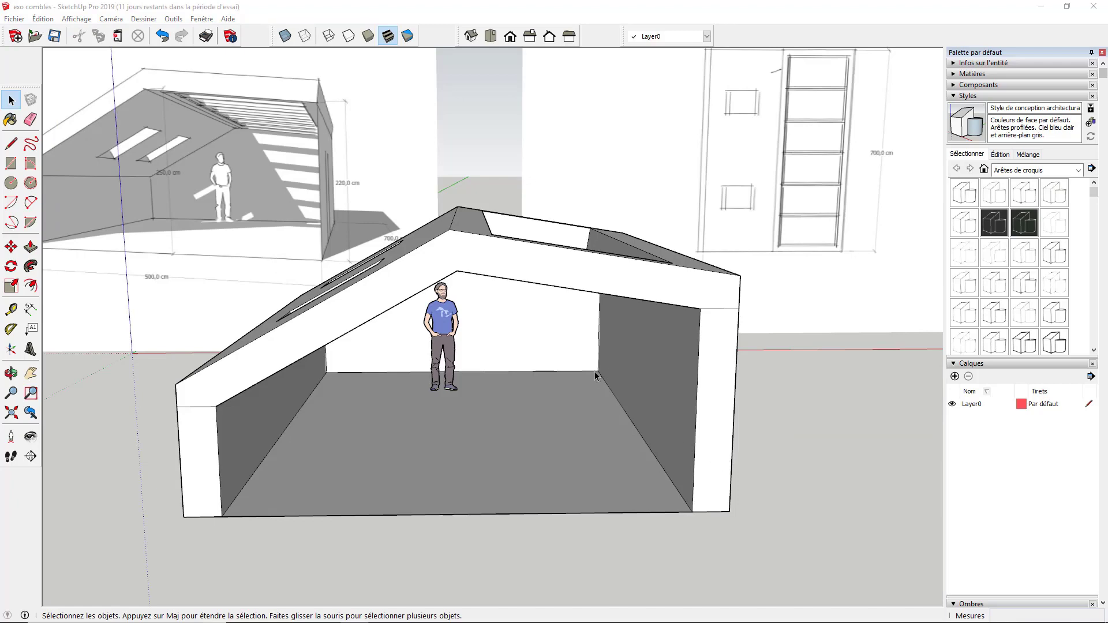
middle_drag(550, 283, 434, 358)
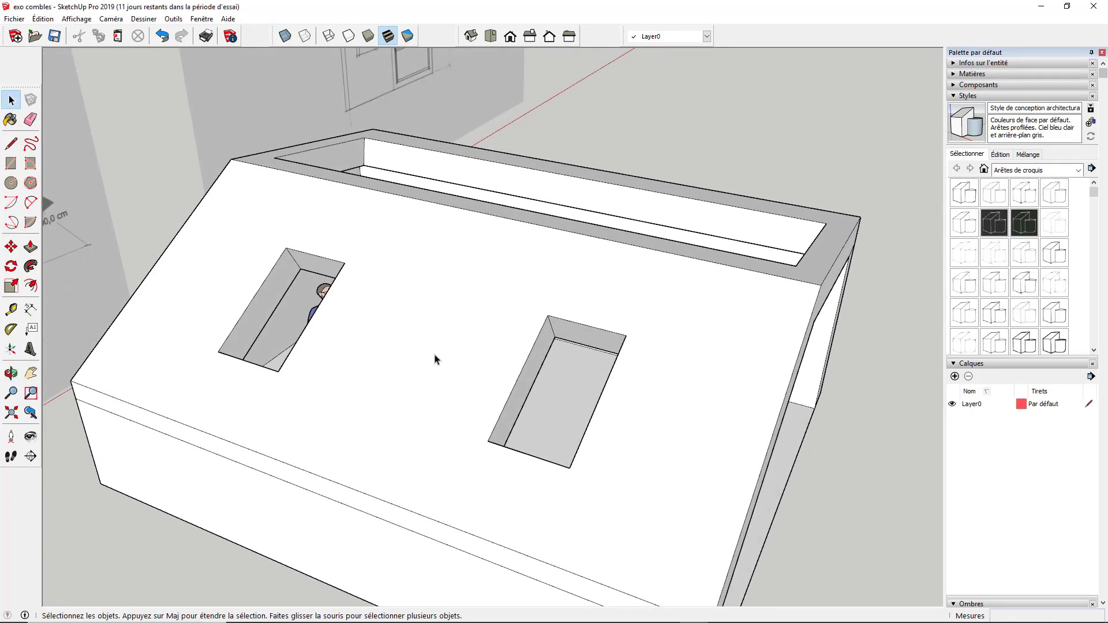
click(12, 143)
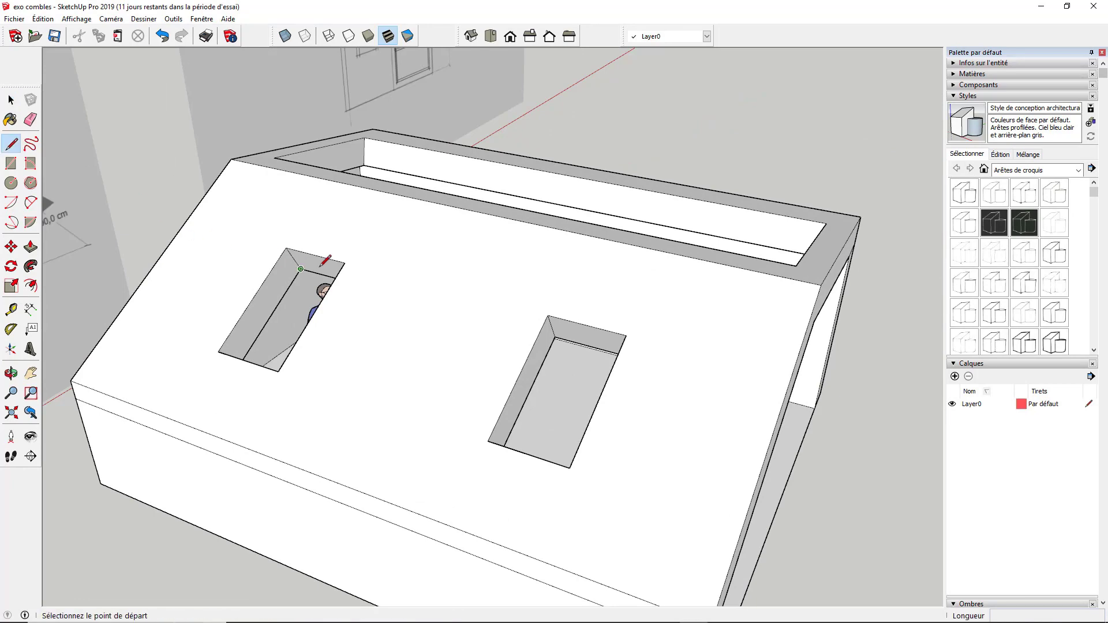
click(286, 248)
click(345, 263)
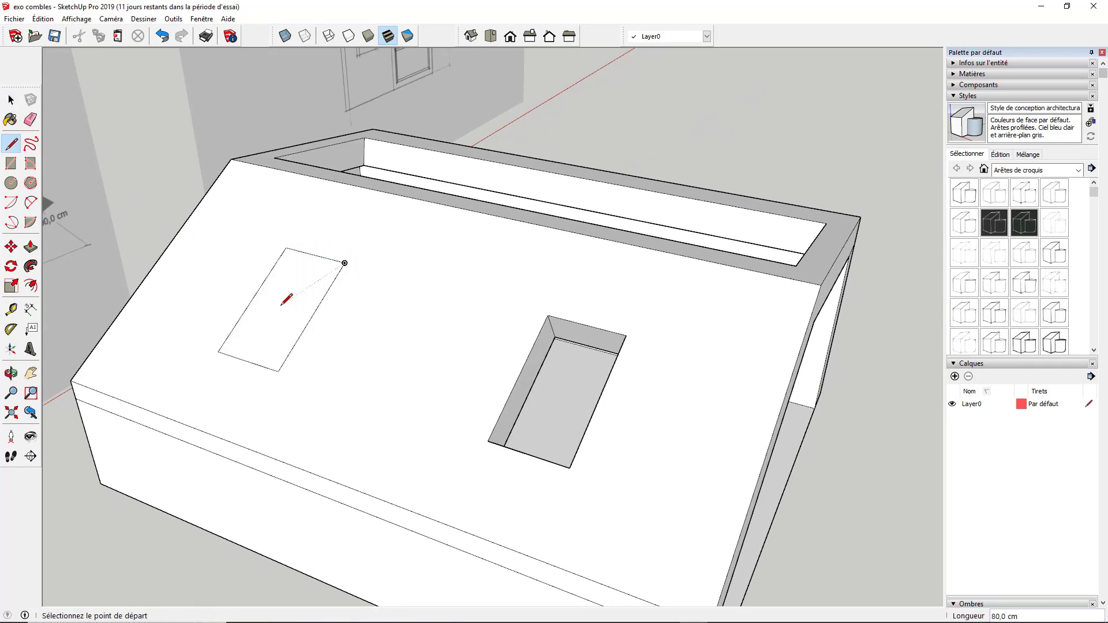
Make the rear skylight face and its edges a component named "fenetre velux"
middle_drag(293, 302, 268, 277)
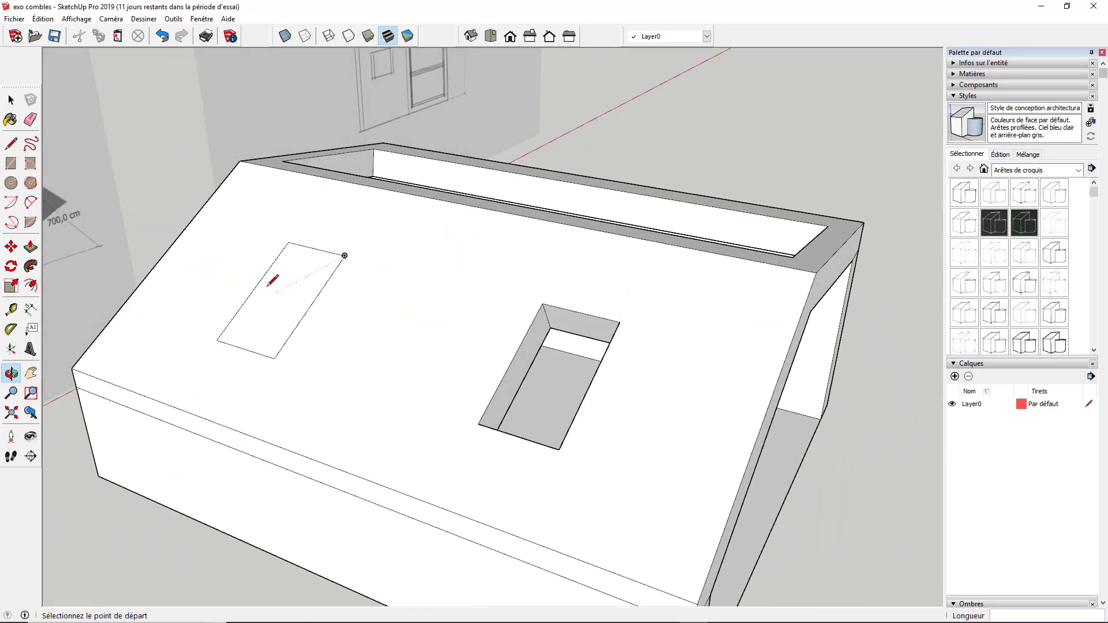
middle_drag(388, 295, 294, 278)
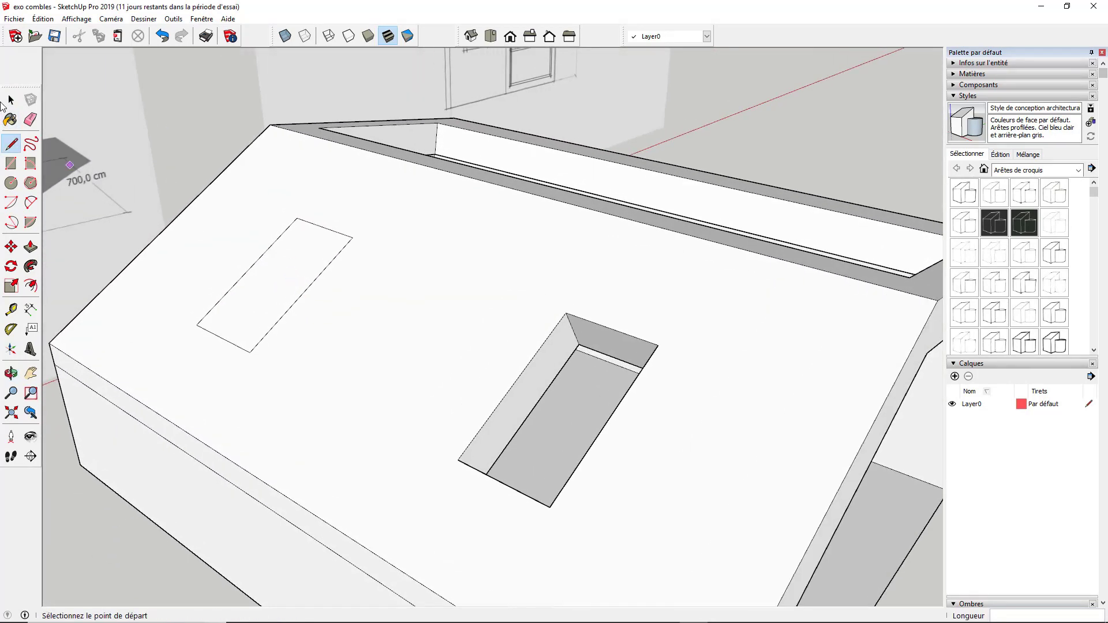
click(10, 101)
click(302, 267)
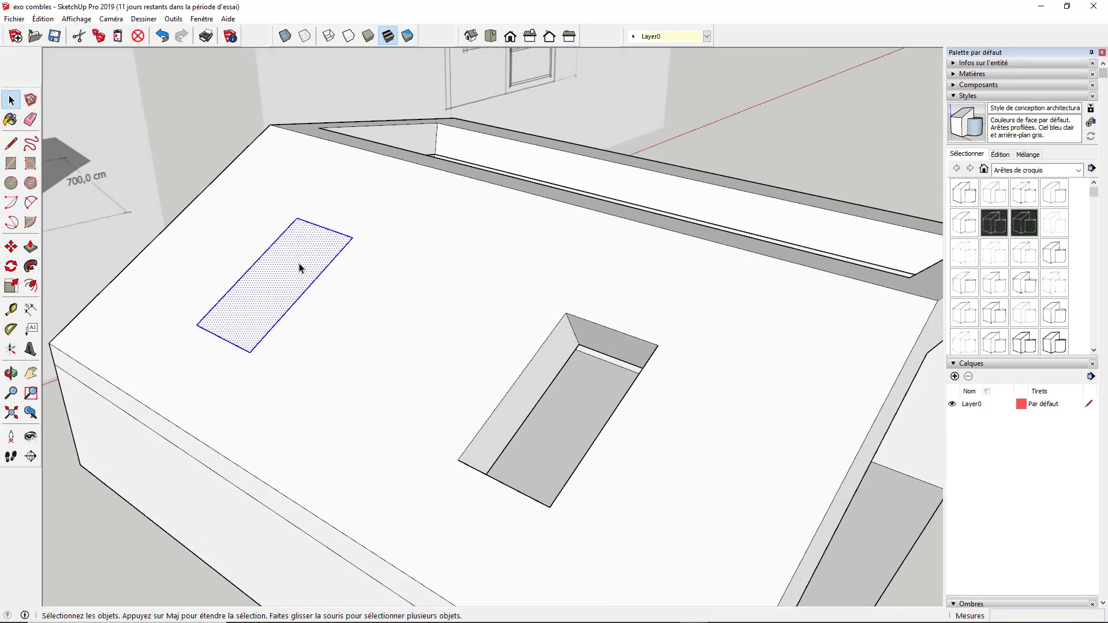
right_click(295, 256)
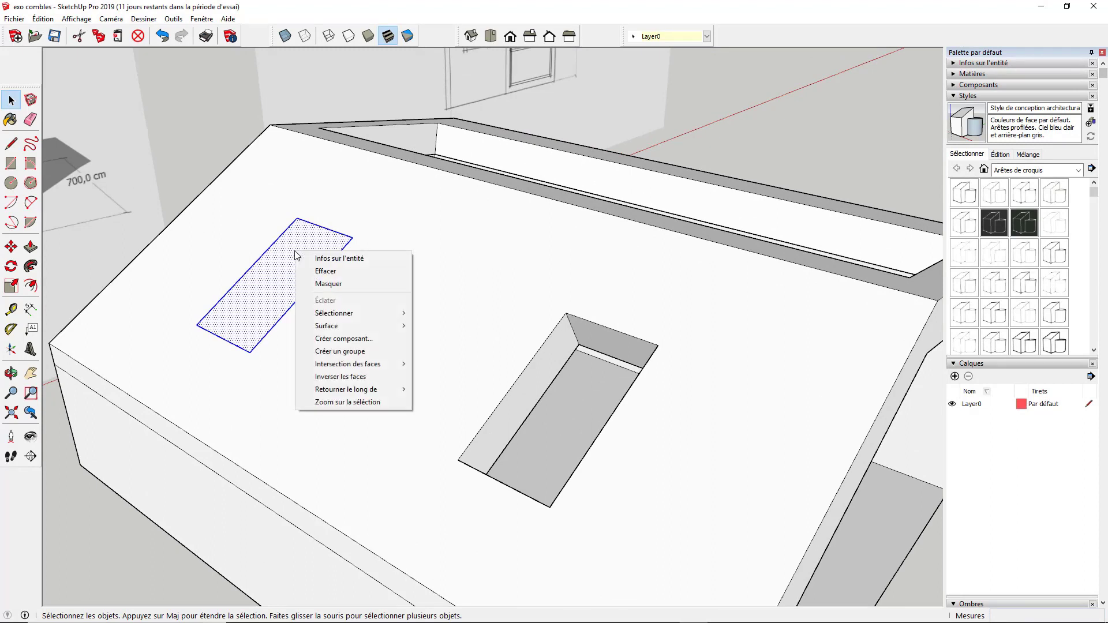
click(363, 341)
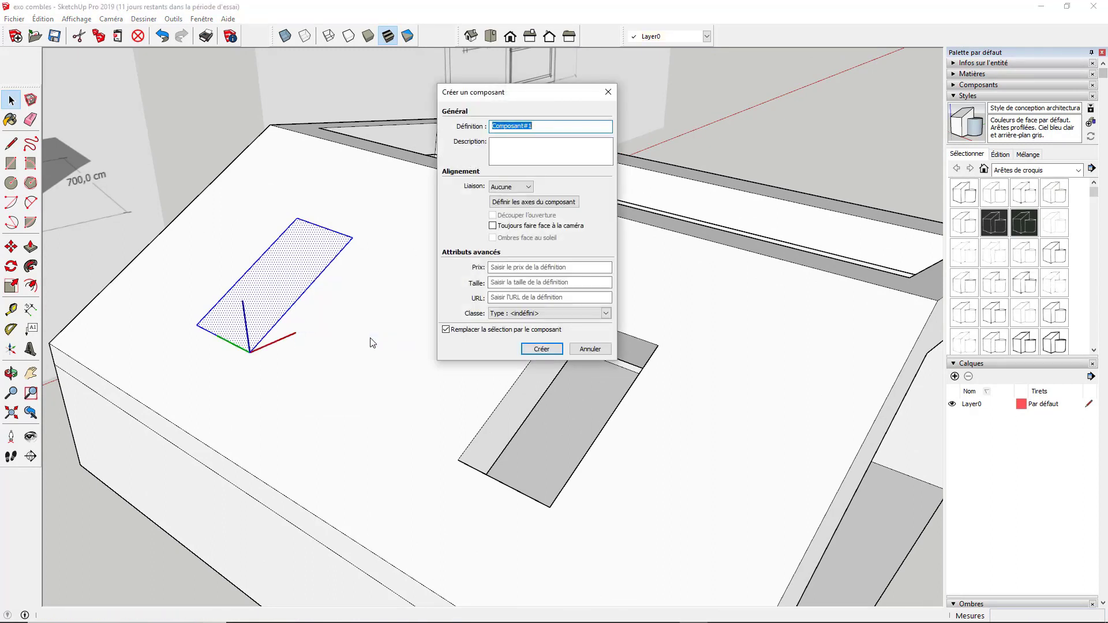
text(fenetre velux)
key(Return)
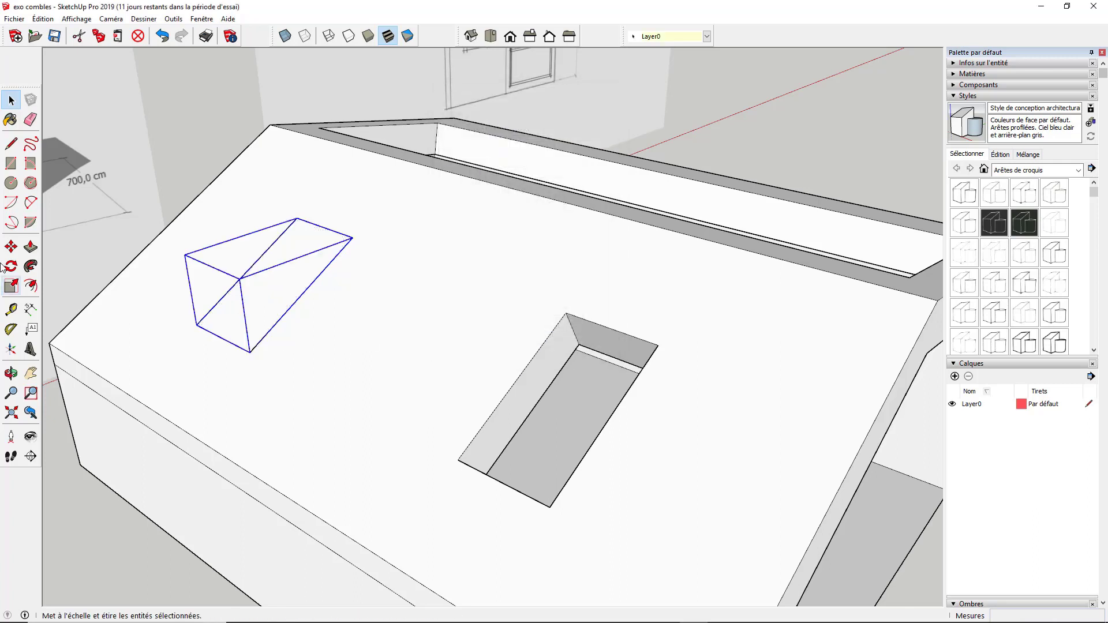
Copy the skylight component from its upper corner to the matching corner of the front skylight opening
click(12, 248)
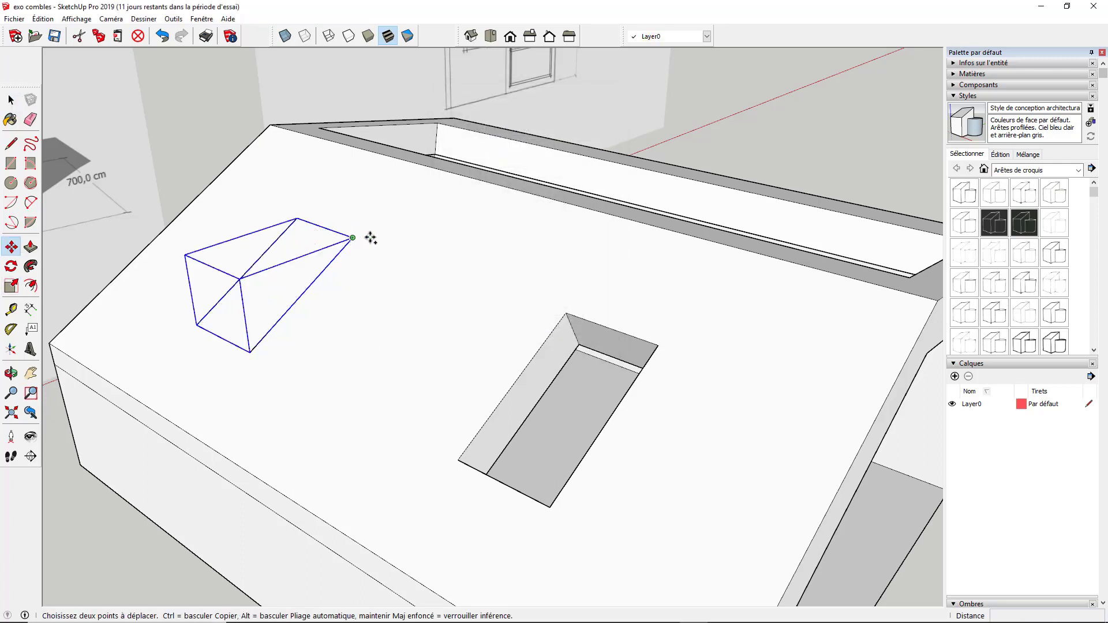
click(353, 238)
key(ctrl)
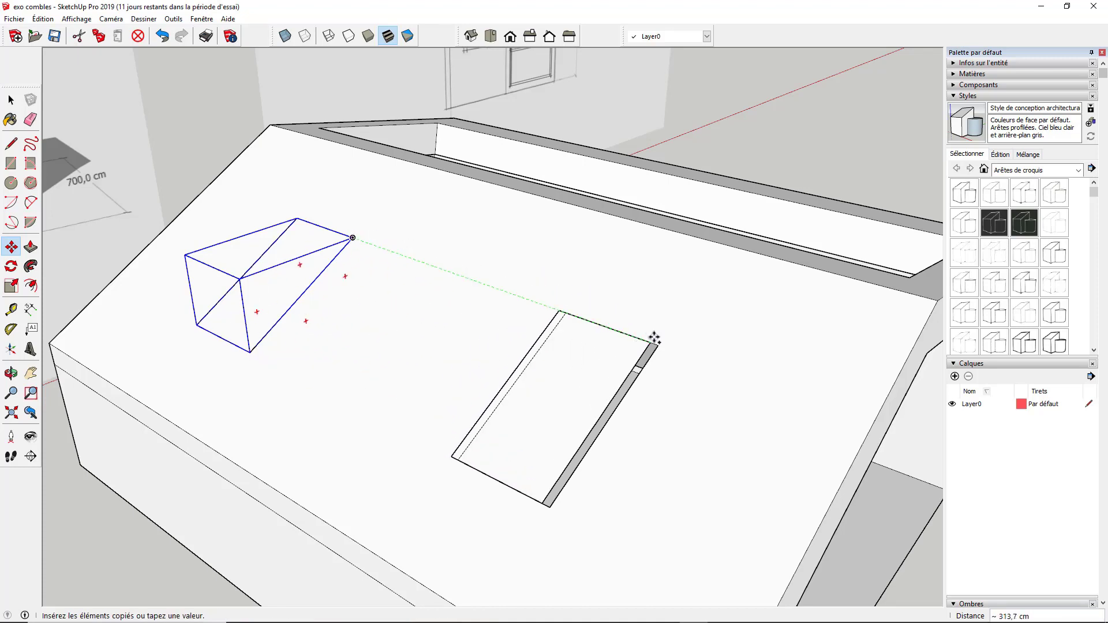
click(658, 344)
key(space)
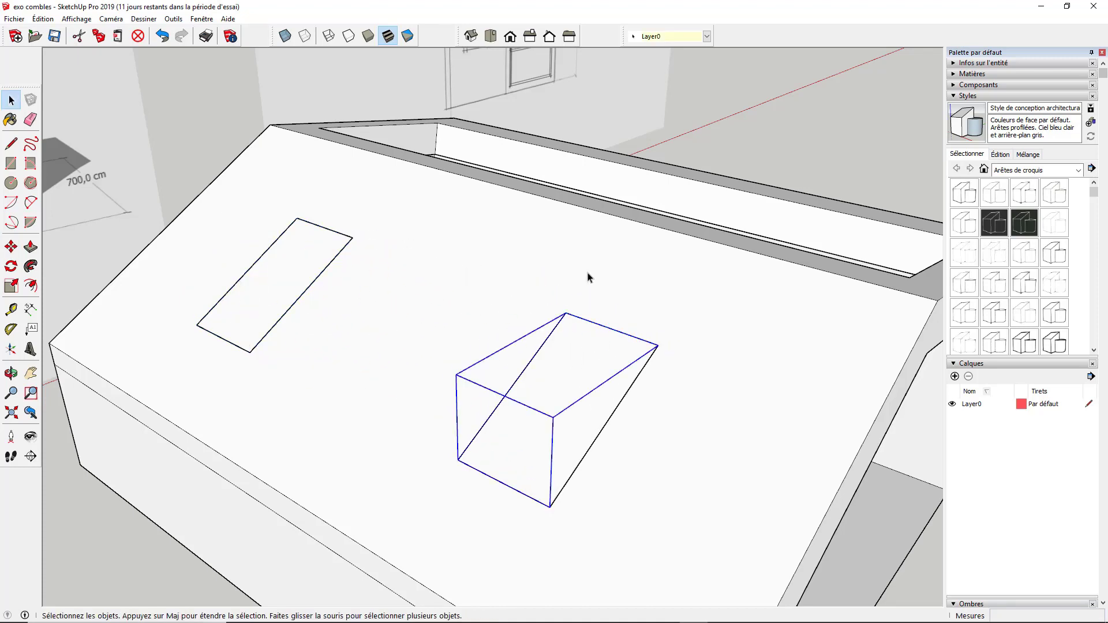
click(785, 136)
Draw a rectangle between opposite corners of the large roof opening to cover it with a face
scroll(448, 319, down, 3)
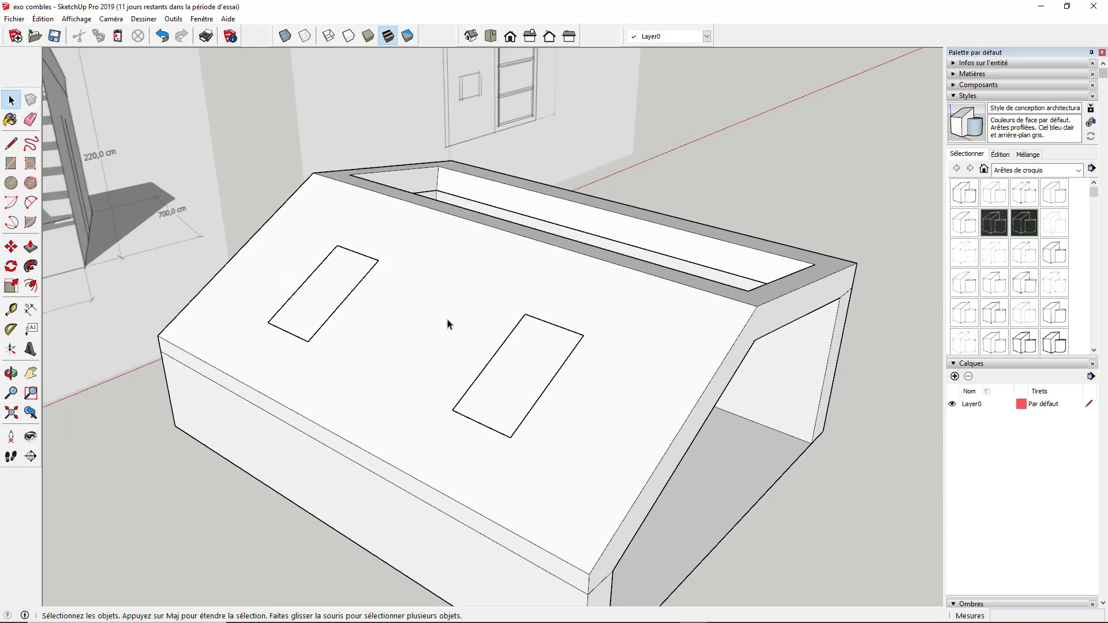
middle_drag(638, 383, 308, 365)
middle_drag(704, 320, 484, 410)
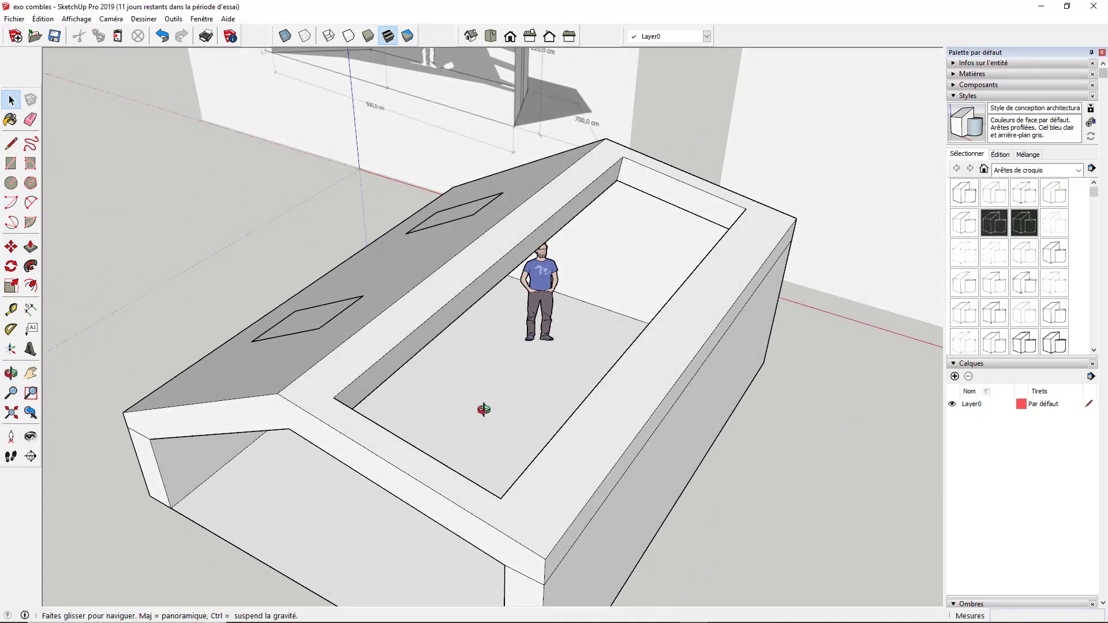
click(8, 168)
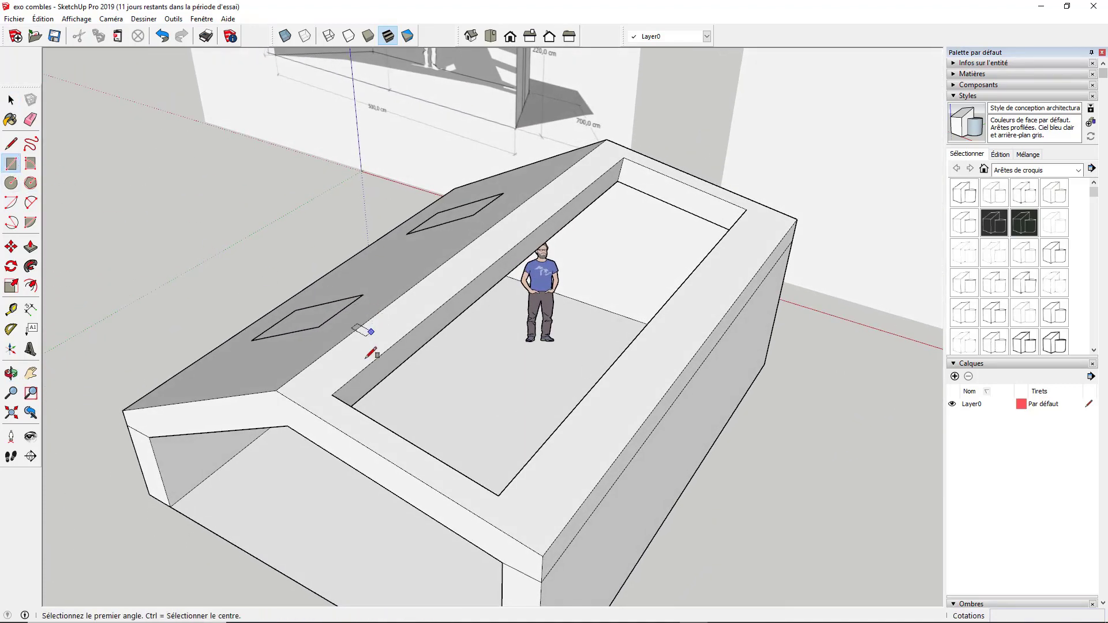
click(314, 392)
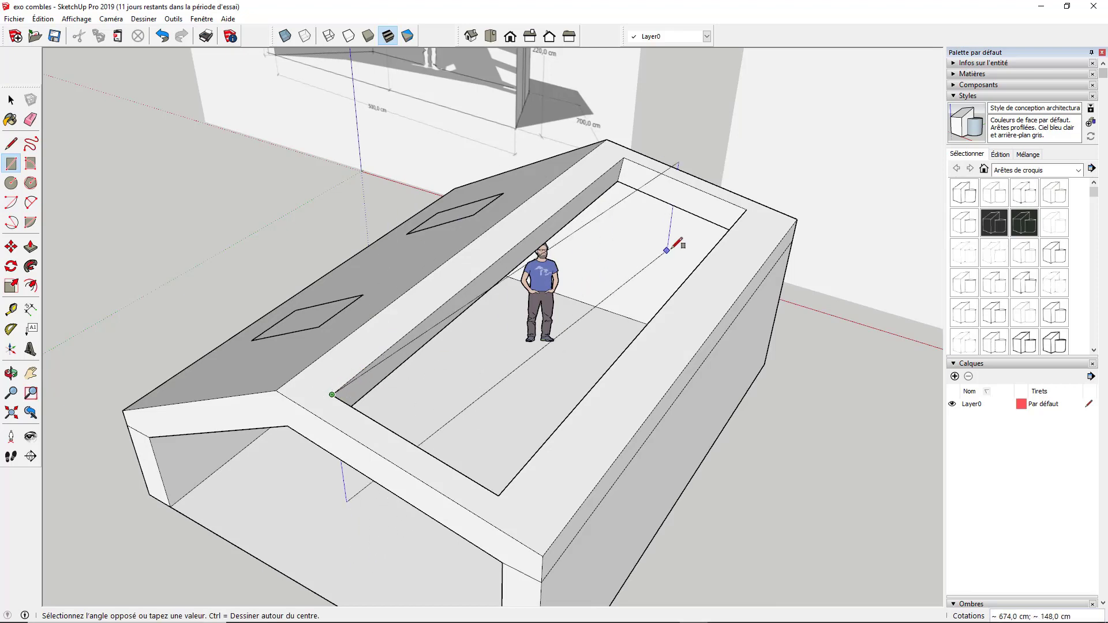
click(750, 208)
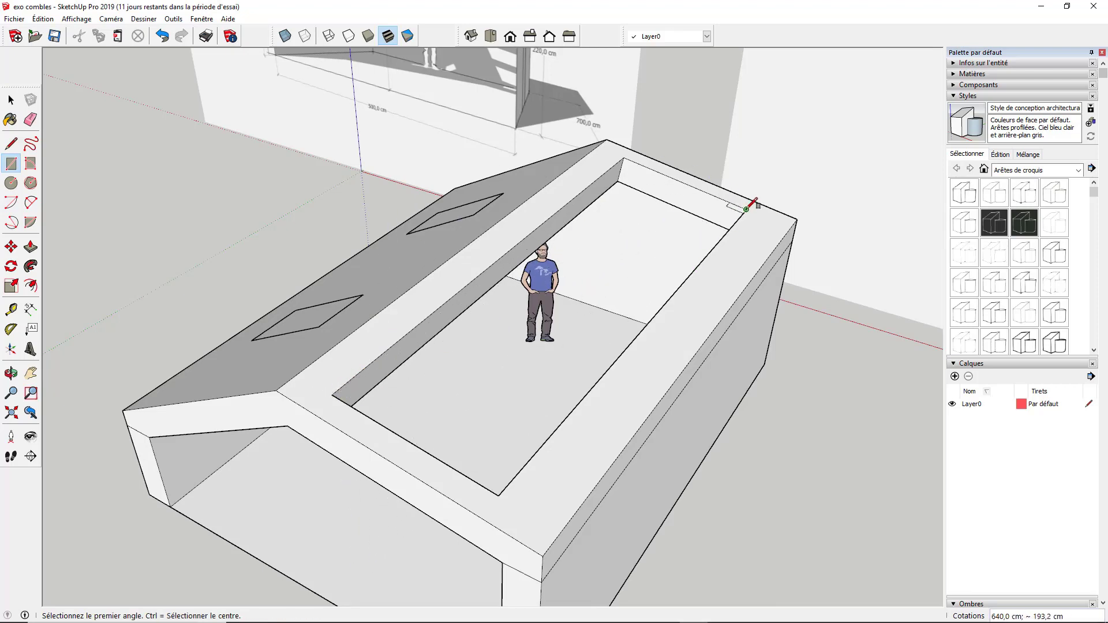
click(746, 210)
click(332, 394)
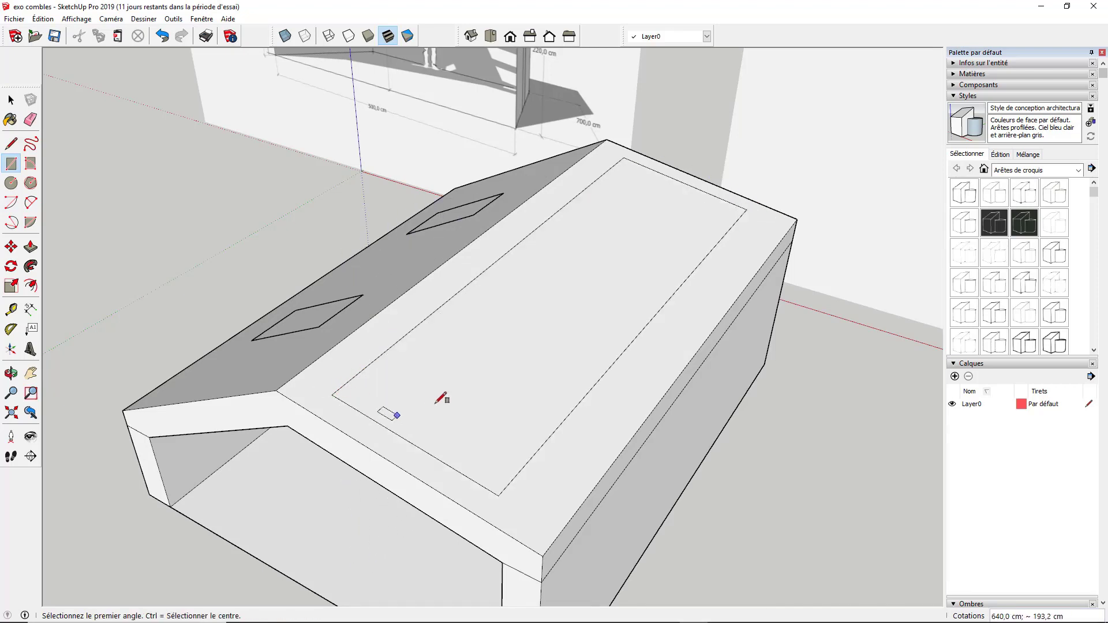
Make the face over the large roof opening and its edges a component named "toit verriere"
key(space)
click(431, 369)
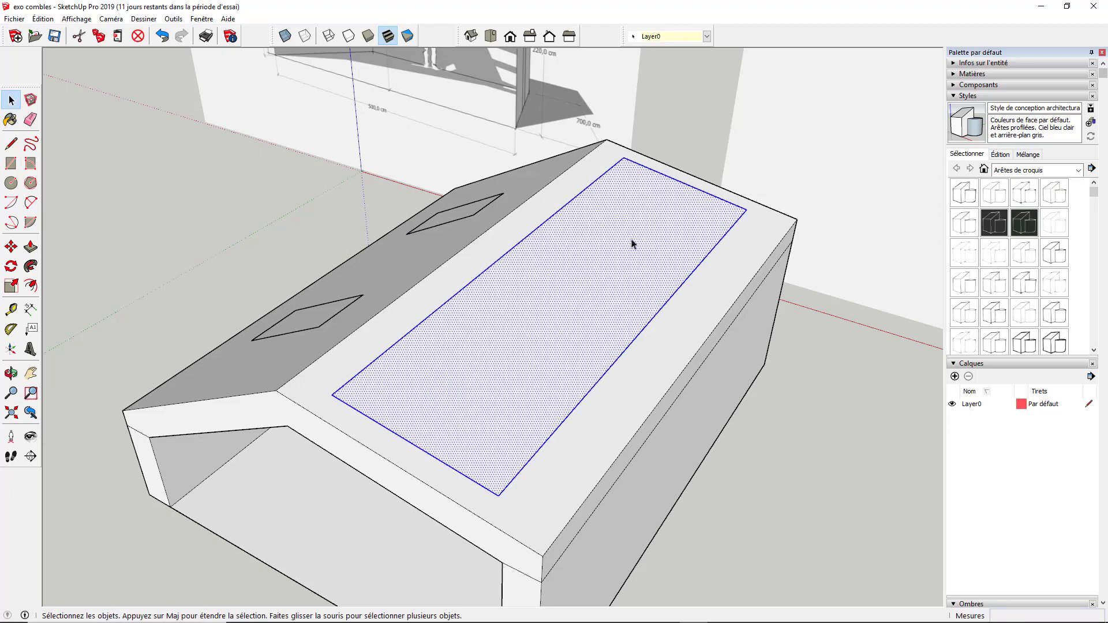
right_click(543, 299)
click(580, 379)
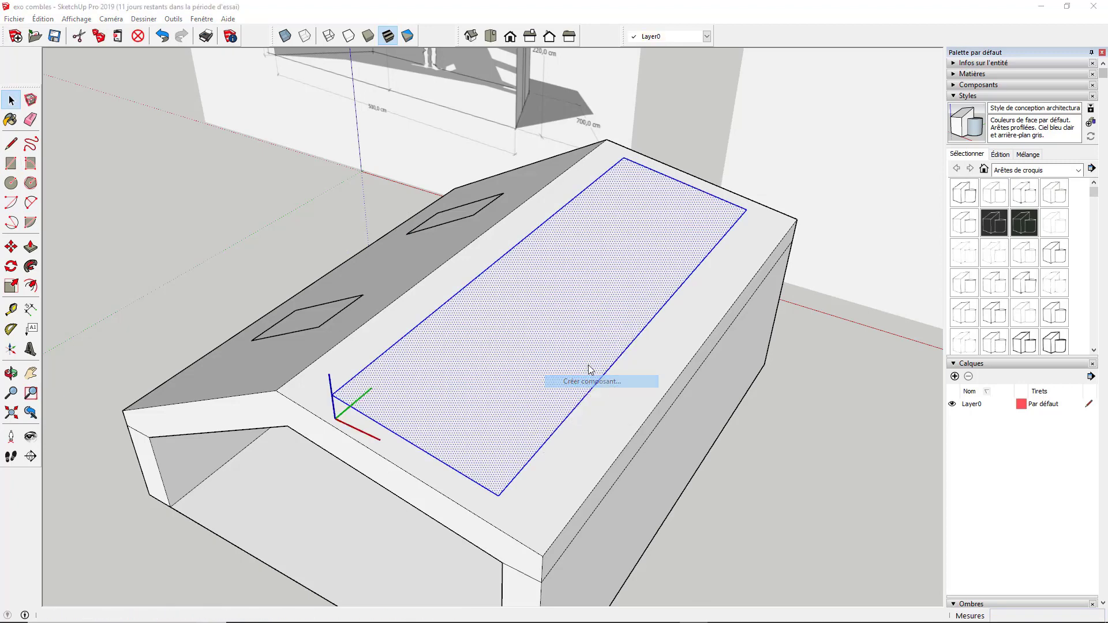
text(toit verriere)
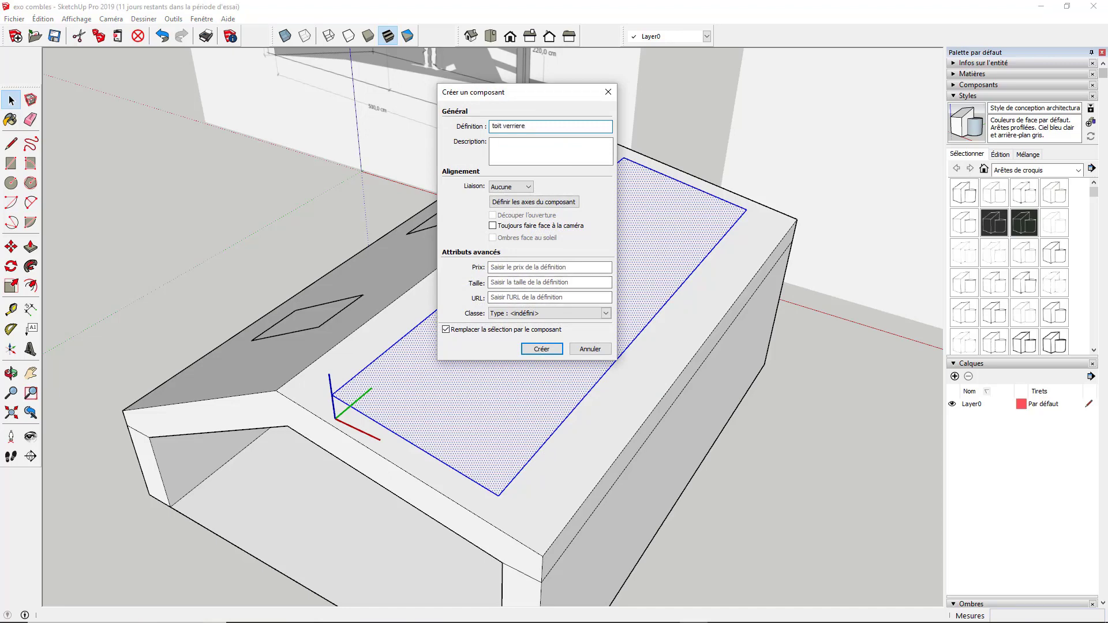
key(Return)
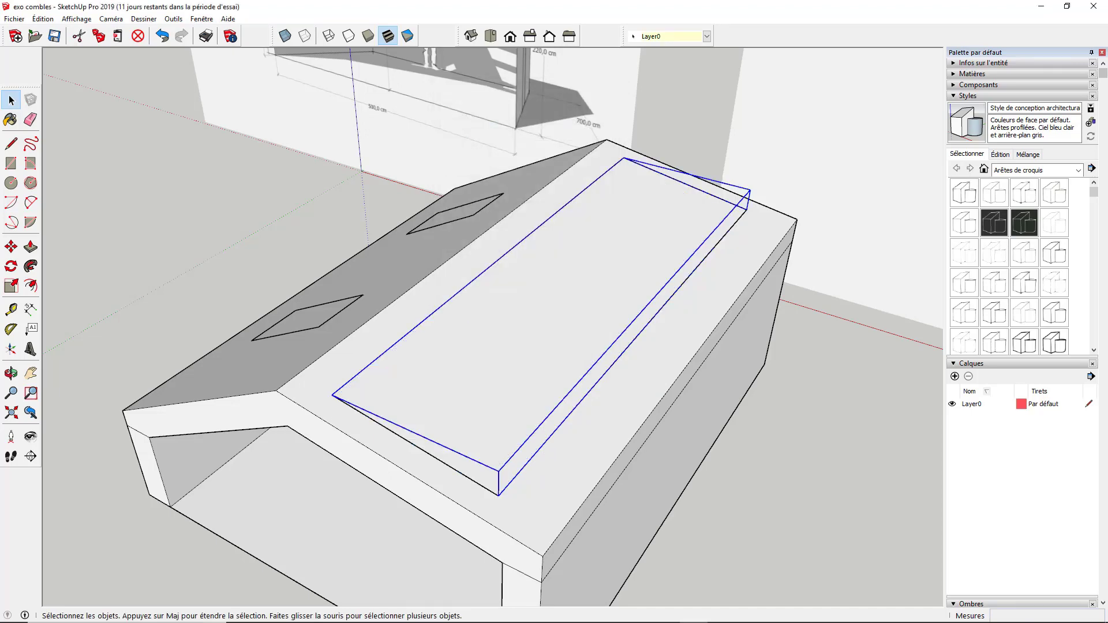
Open the skylight component at the far end of the roof slope for editing
middle_drag(442, 403, 745, 329)
click(817, 369)
middle_drag(349, 320, 700, 349)
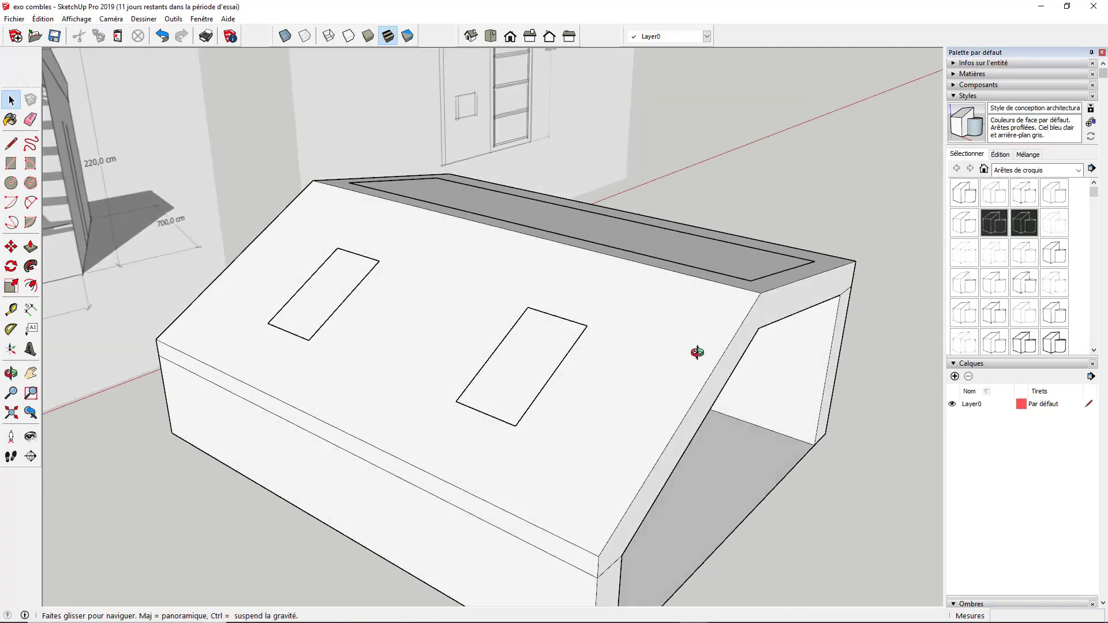
scroll(319, 284, up, 5)
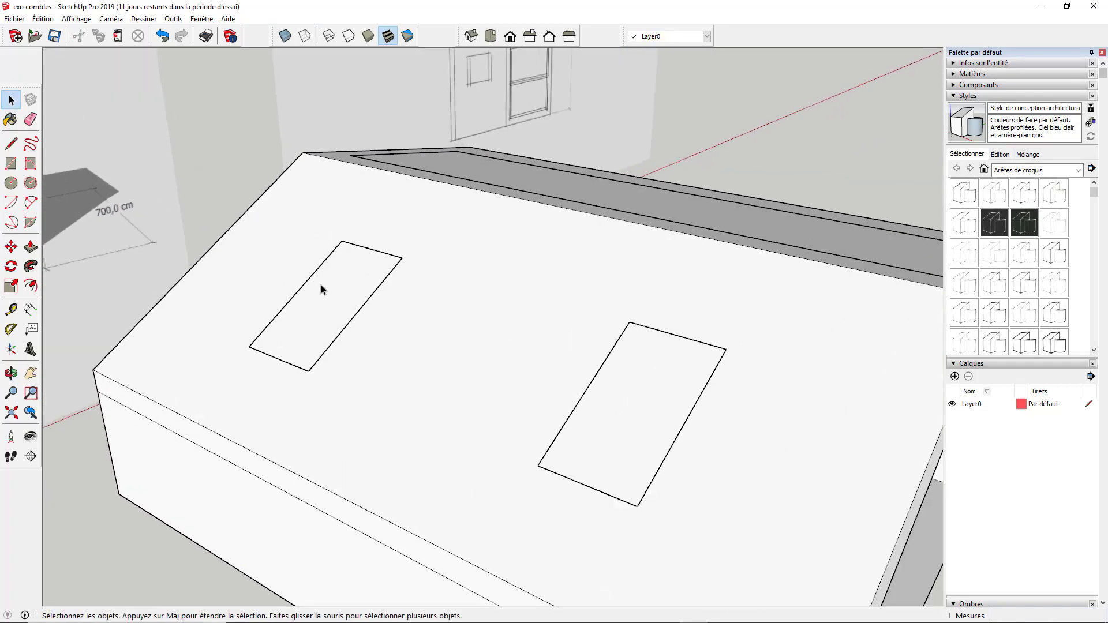
scroll(322, 290, down, 2)
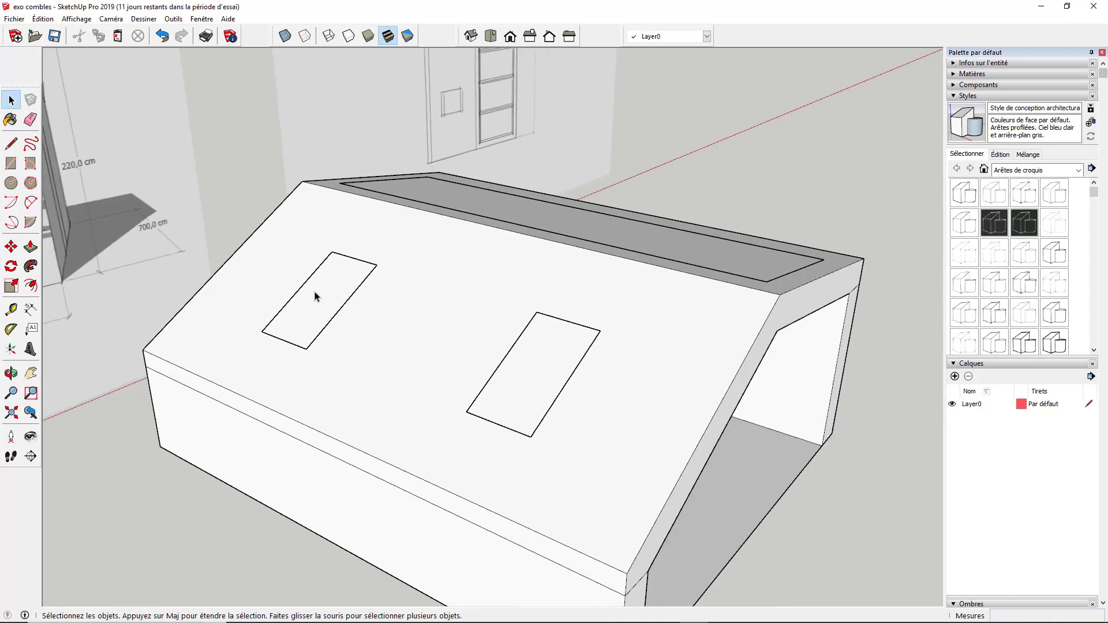
double_click(315, 296)
scroll(317, 300, up, 5)
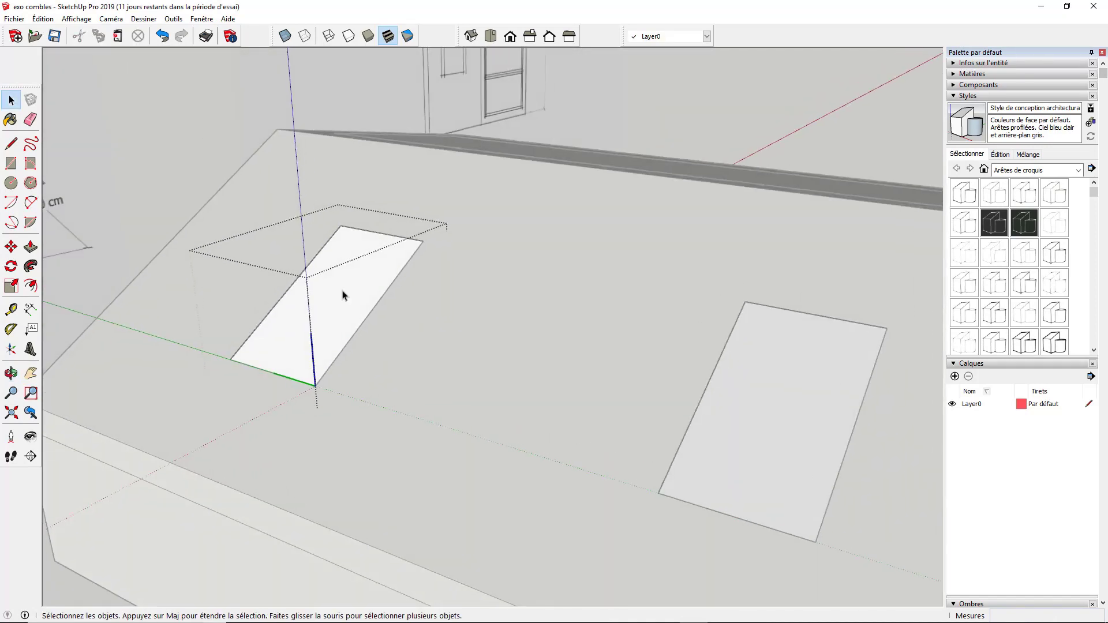
scroll(344, 296, up, 2)
Set the model's component options to hide the rest of the model (Masquer) during component editing
click(201, 19)
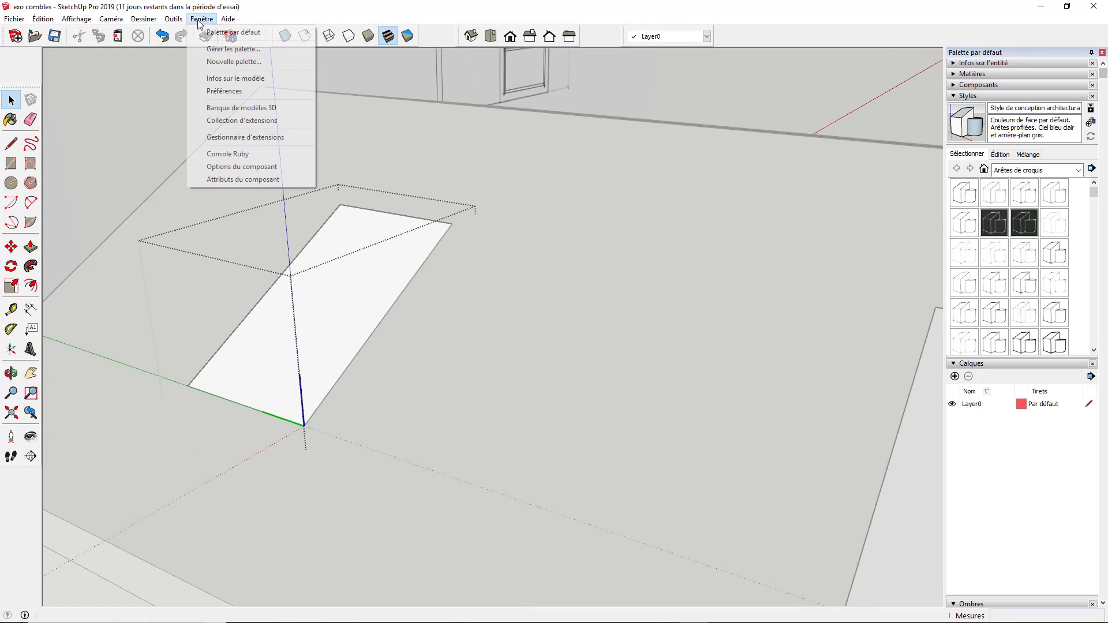
click(251, 80)
drag(123, 39, 565, 95)
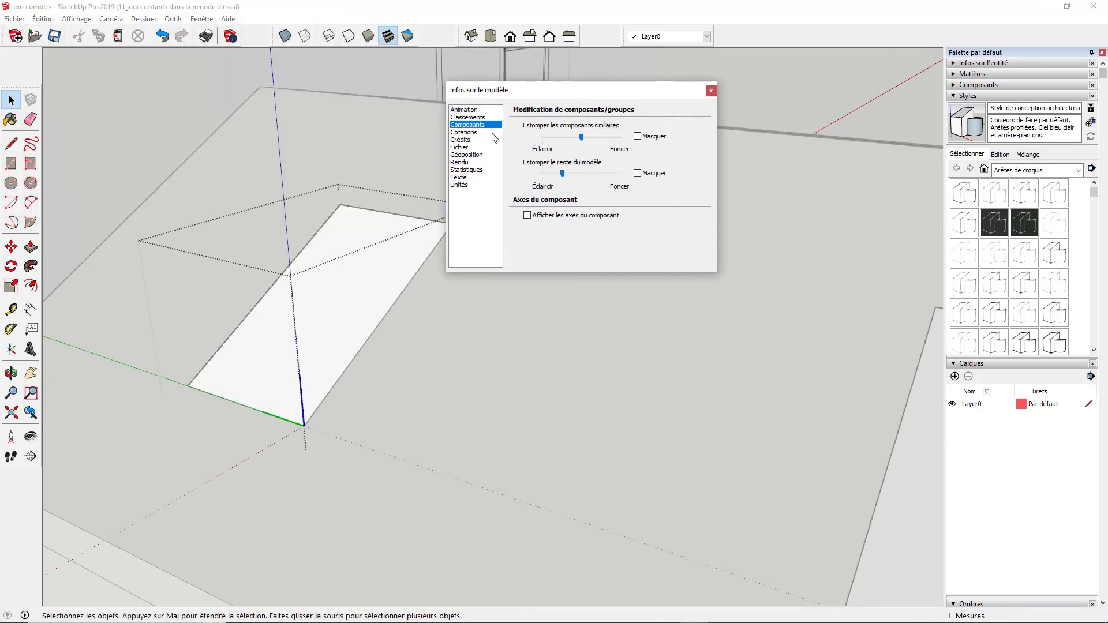
click(638, 174)
click(712, 91)
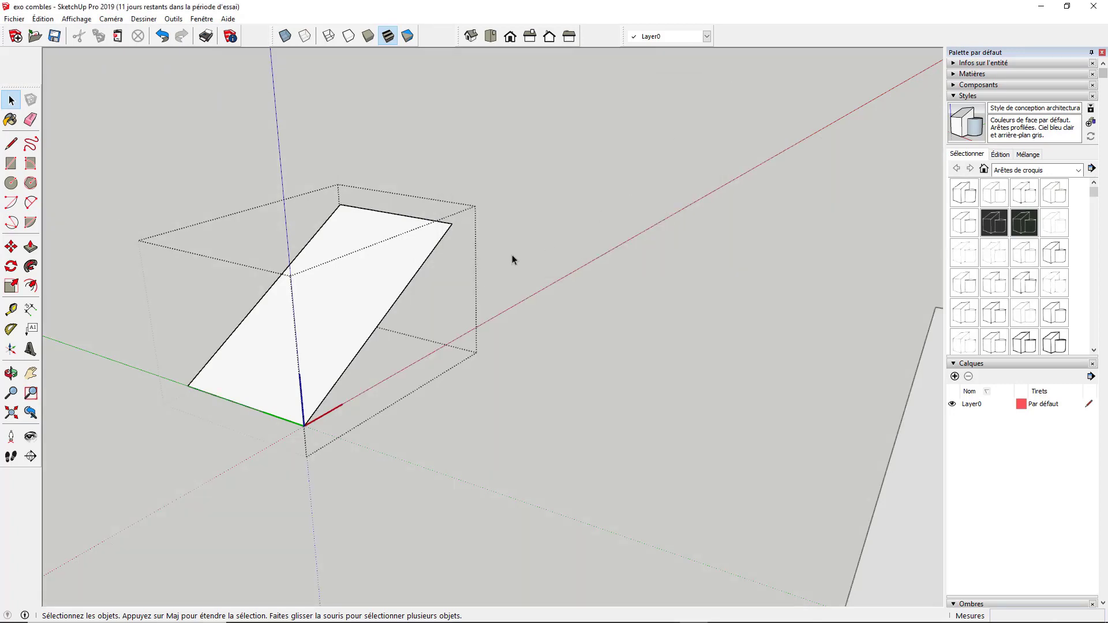
Examine the isolated skylight face from below and from outside, and leave the component
middle_drag(512, 257, 330, 218)
scroll(430, 246, down, 3)
scroll(330, 219, up, 3)
mouse_move(399, 260)
middle_down()
mouse_move(191, 173)
mouse_move(391, 257)
middle_up()
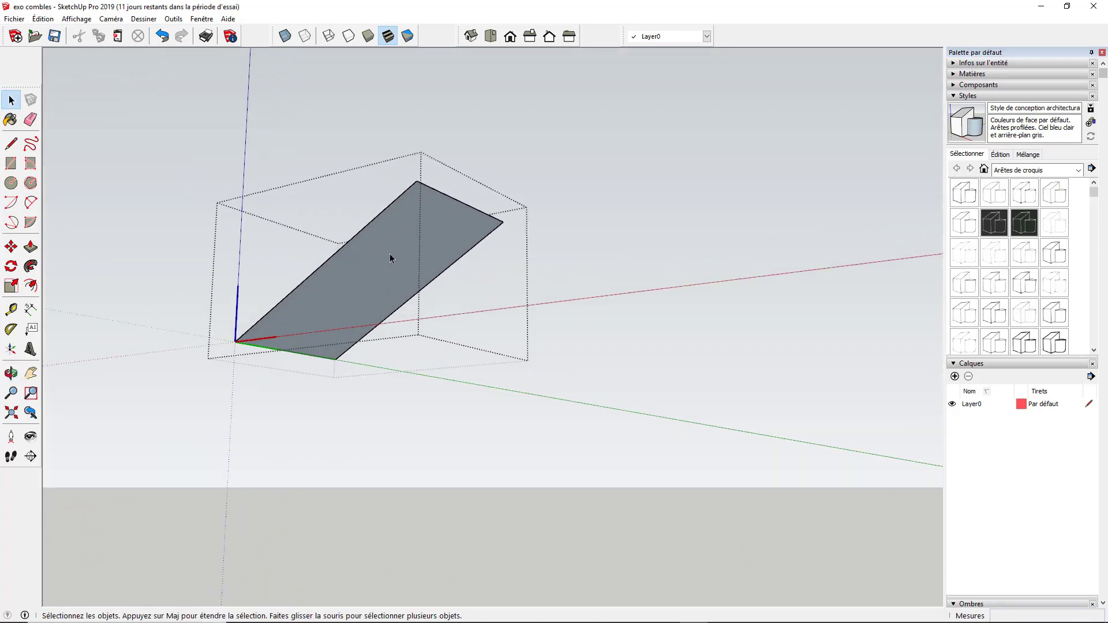
scroll(399, 263, up, 2)
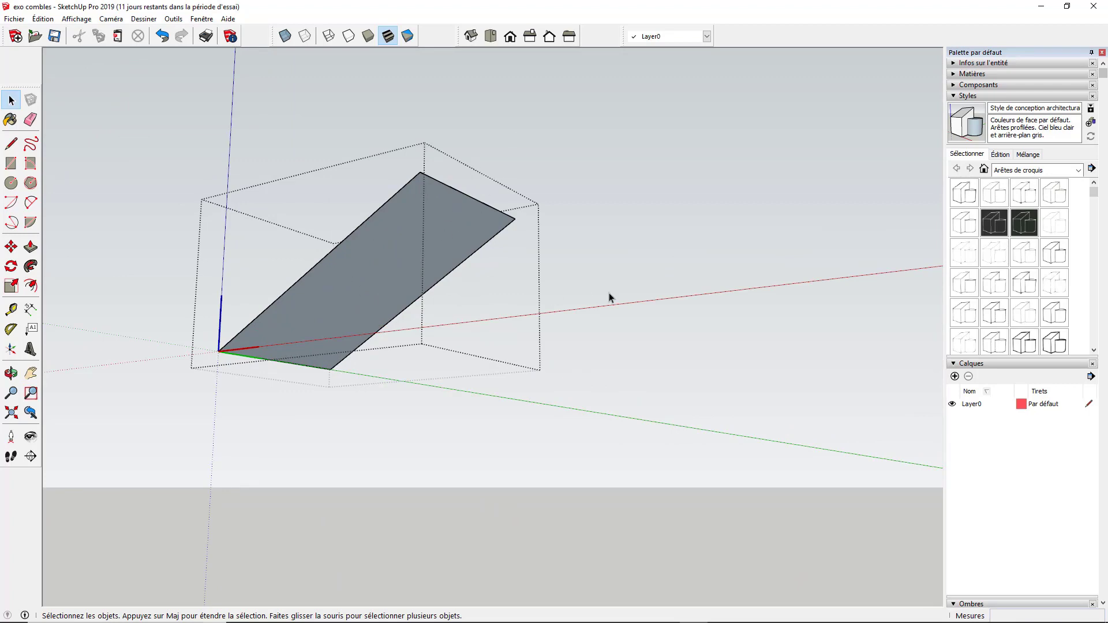
middle_drag(367, 240, 615, 313)
scroll(616, 313, down, 3)
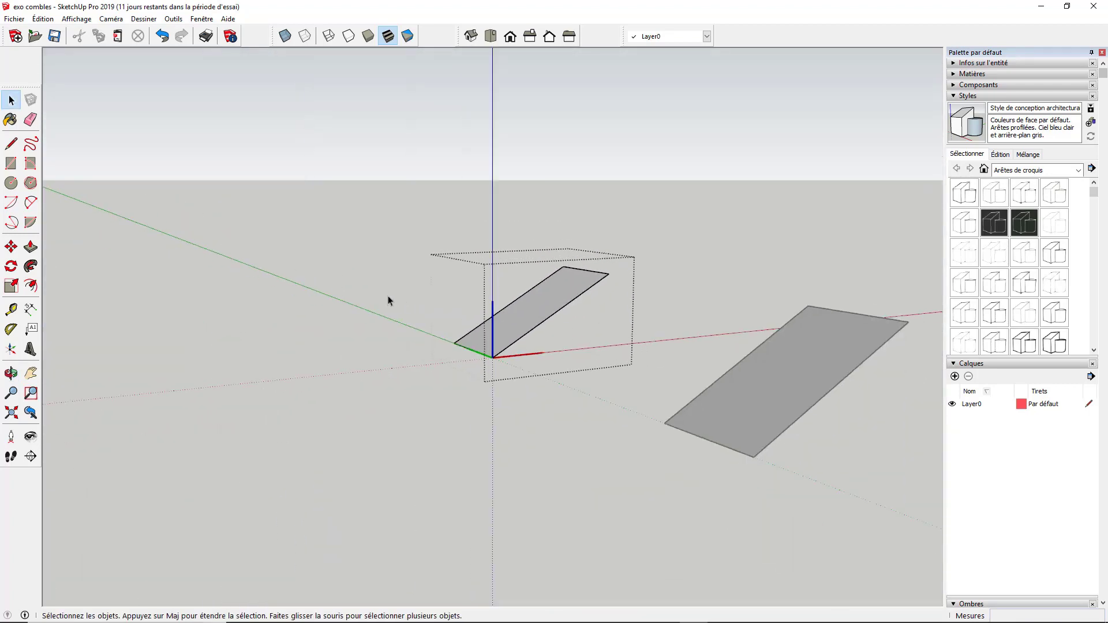
click(313, 228)
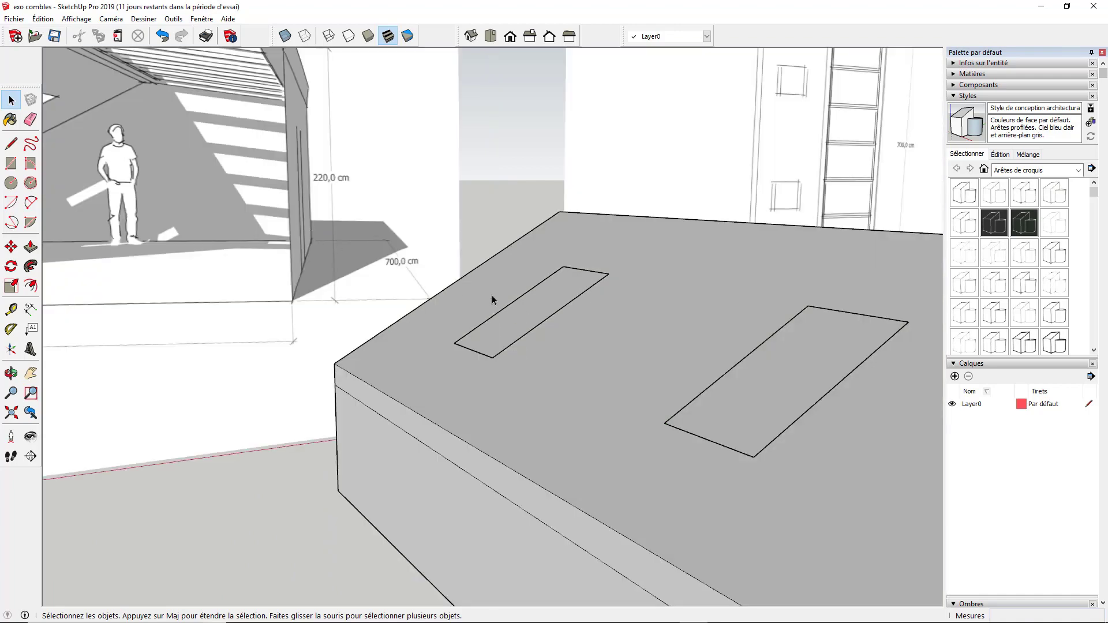
Reopen the far skylight component for editing, facing the underside of its sloped face
middle_drag(492, 296, 185, 190)
click(554, 309)
double_click(557, 313)
scroll(370, 237, up, 3)
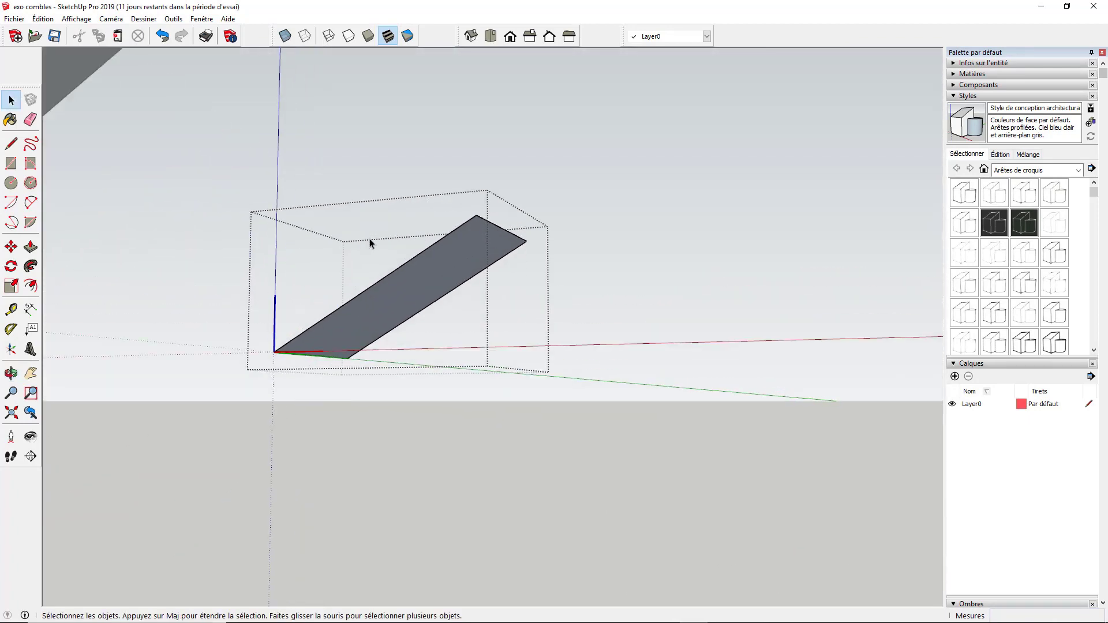
scroll(411, 283, up, 2)
middle_drag(411, 282, 330, 240)
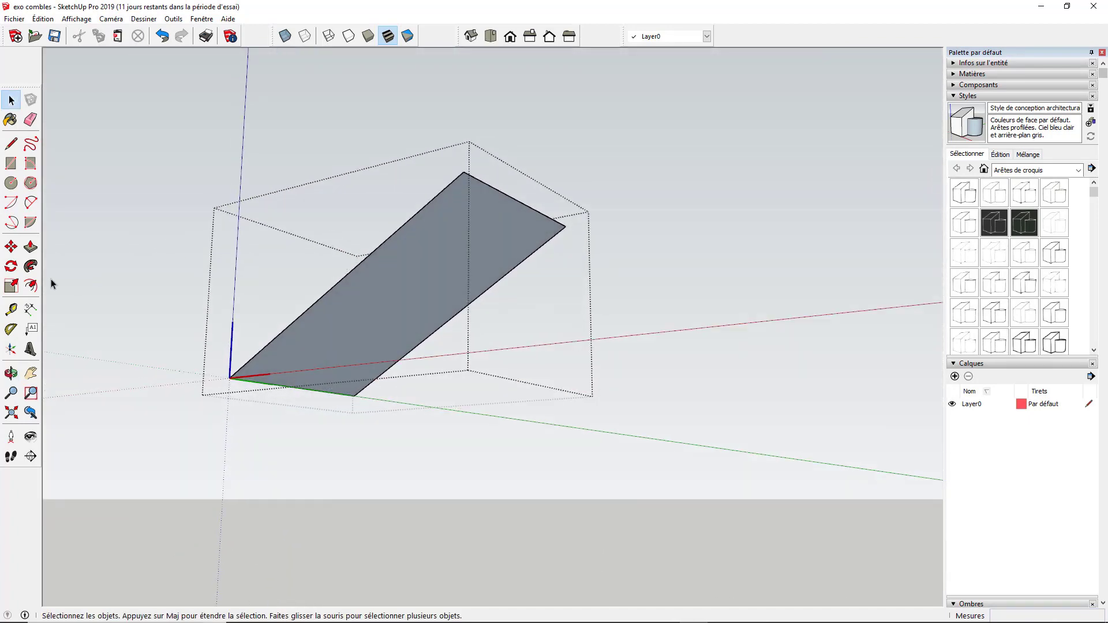
Offset the skylight face's outline inward by 7 cm and delete the inner face, leaving only the frame
click(30, 285)
click(331, 287)
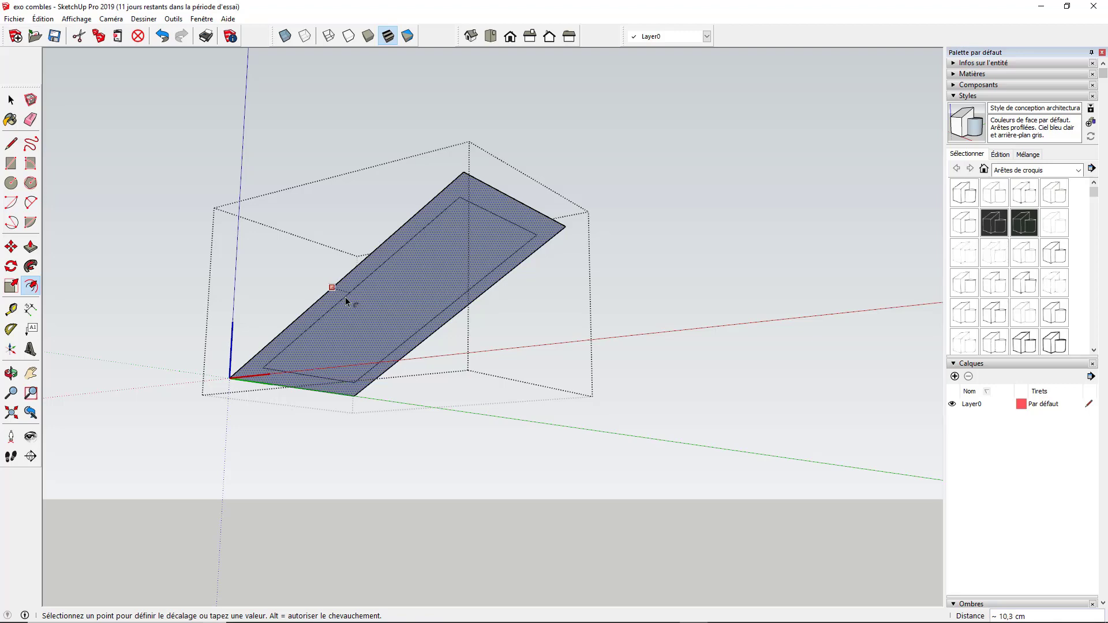
click(345, 297)
text(7)
key(Return)
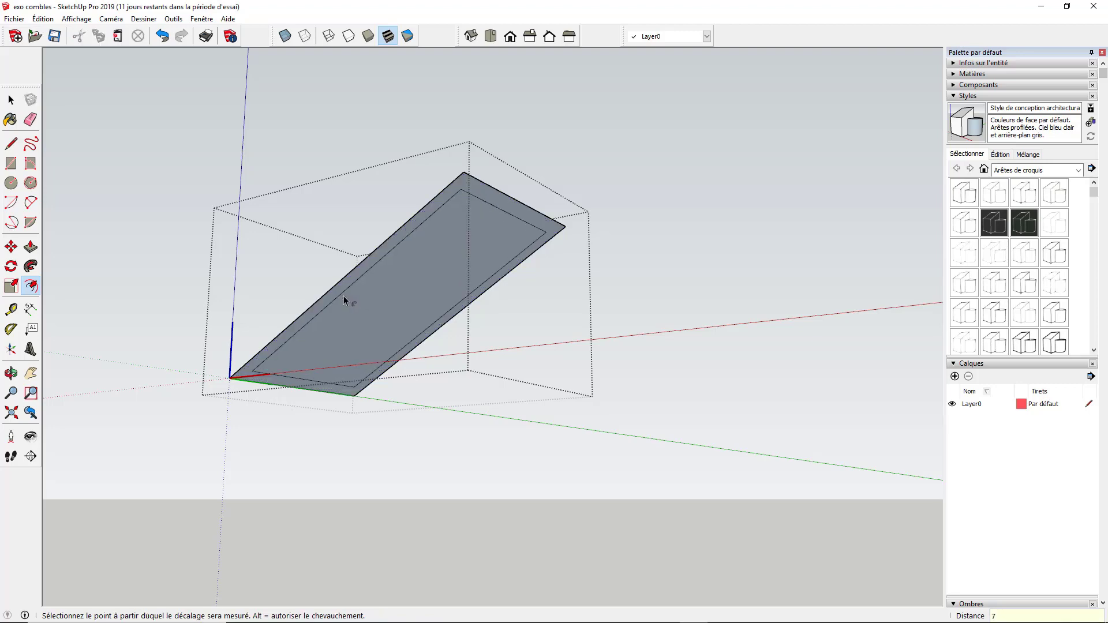
mouse_move(396, 290)
middle_down()
mouse_move(376, 269)
mouse_move(396, 280)
middle_up()
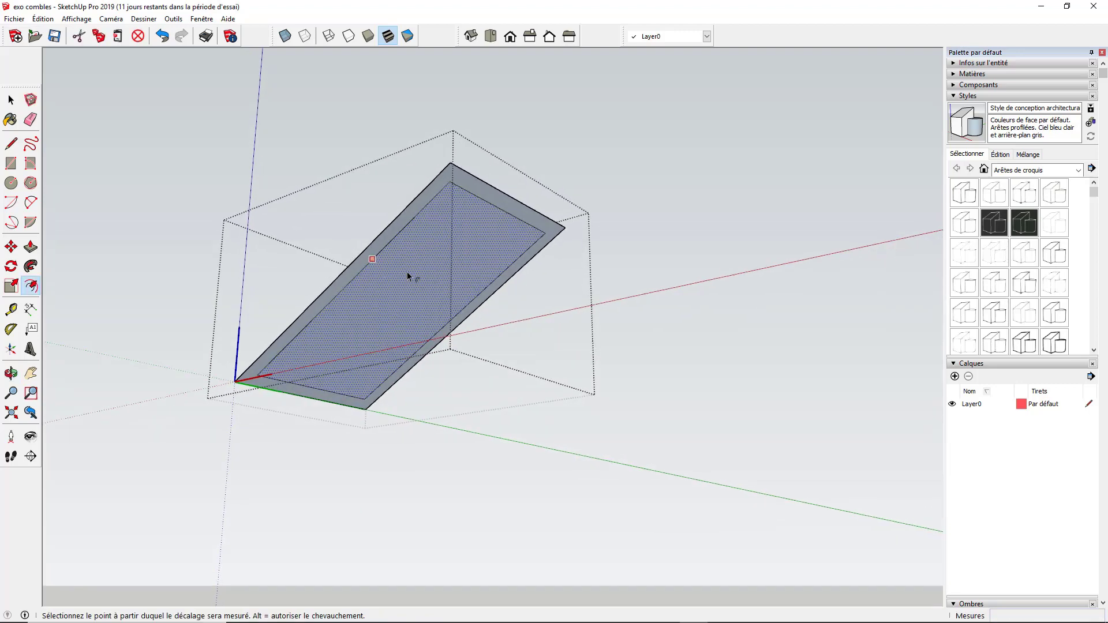
key(space)
key(Delete)
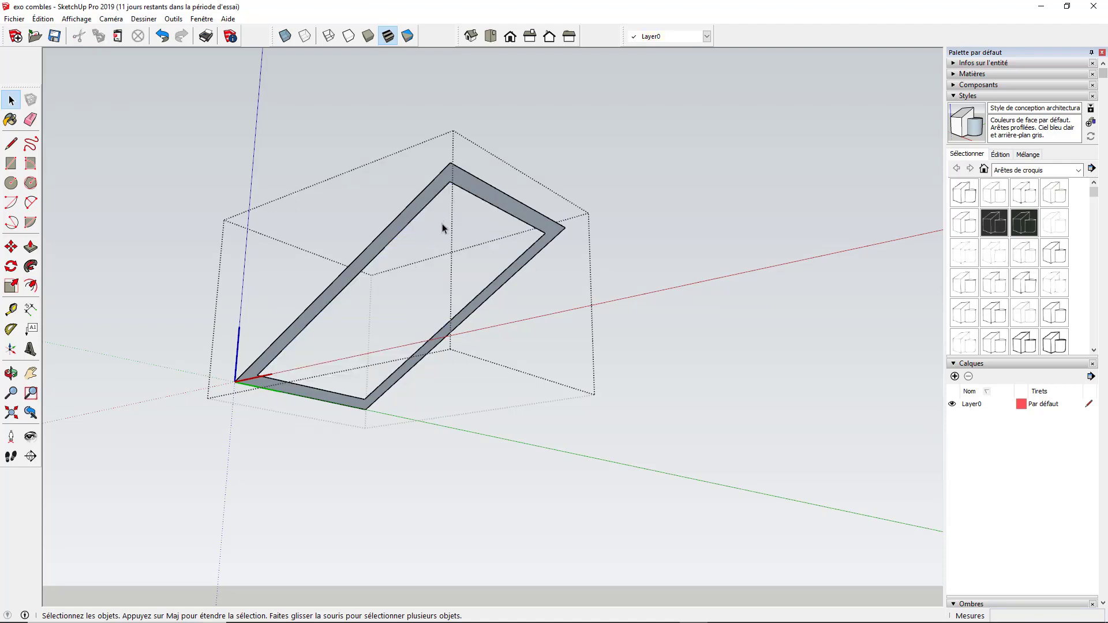
Push/pull the skylight frame face about 6.3 cm toward the interior to give the frame thickness
click(31, 247)
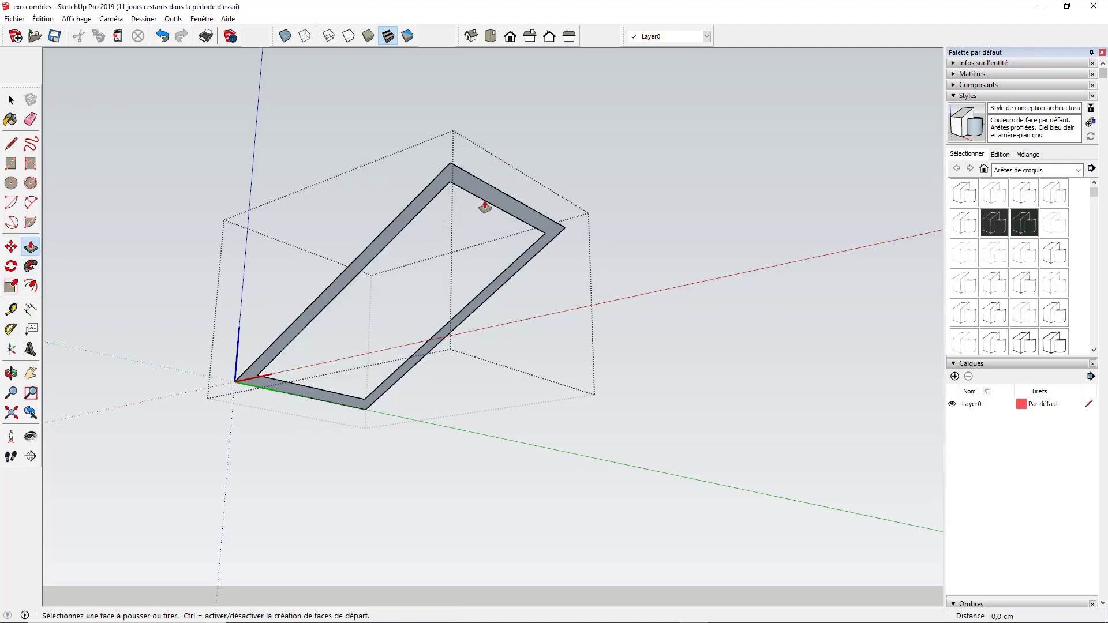
click(469, 193)
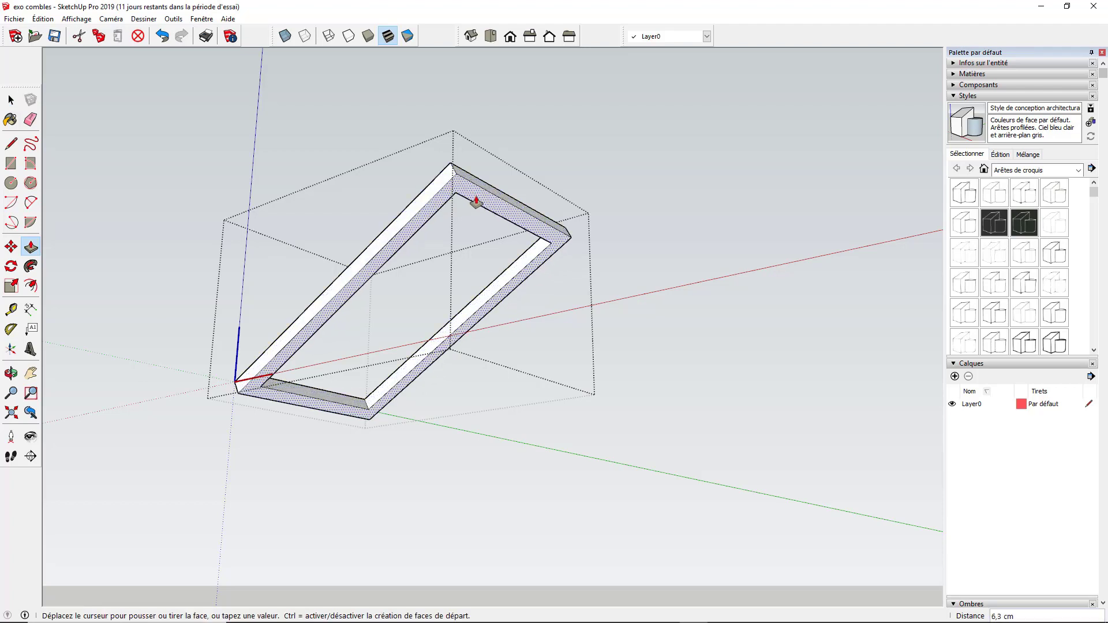
click(476, 202)
key(o)
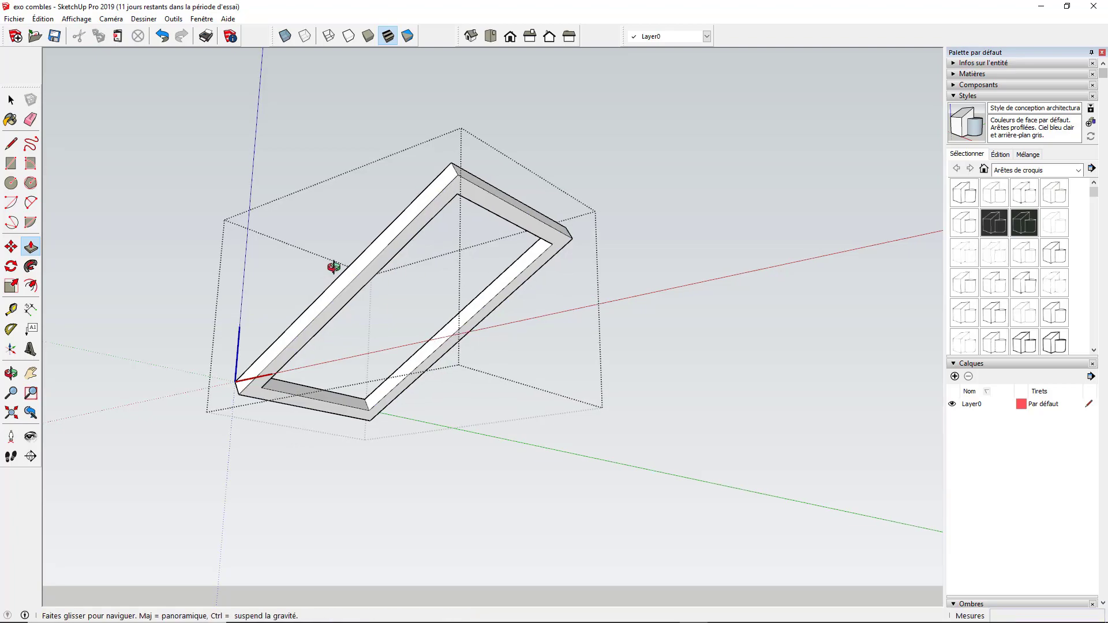
drag(335, 265, 359, 235)
key(p)
Draw a line along the frame opening's upper inner edge on the outer side to fill it with a pane face
middle_drag(370, 251, 411, 421)
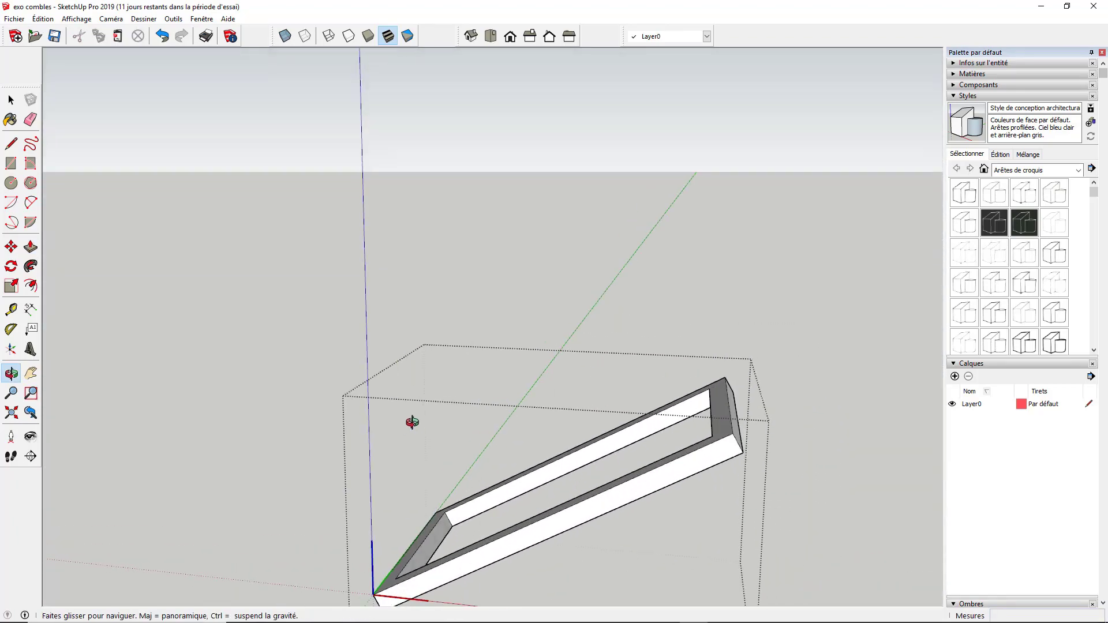
click(12, 143)
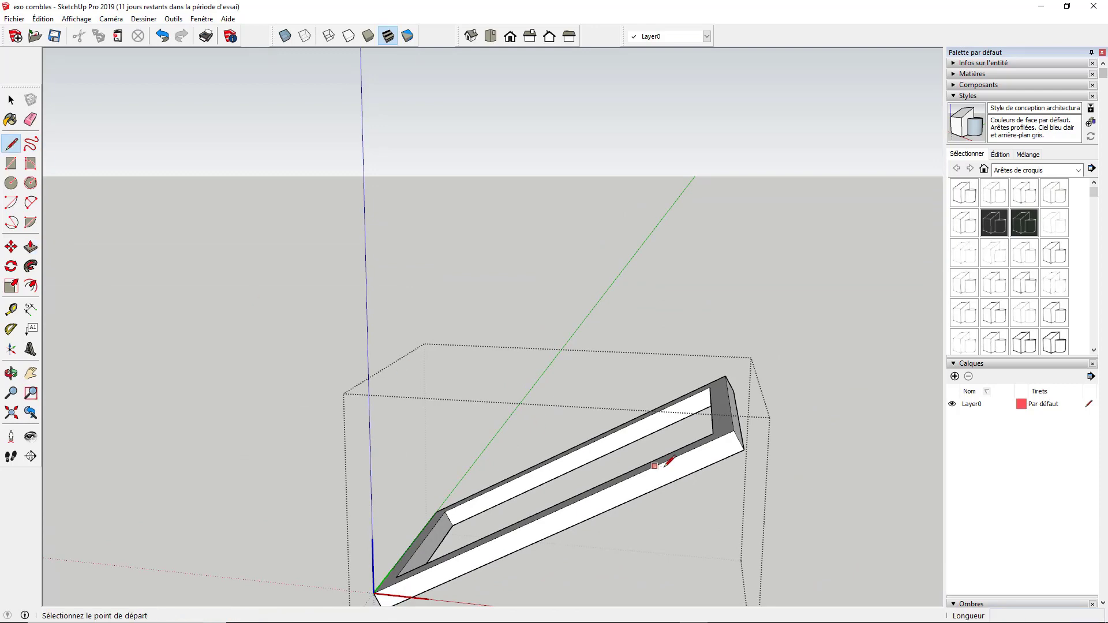
click(710, 387)
click(714, 434)
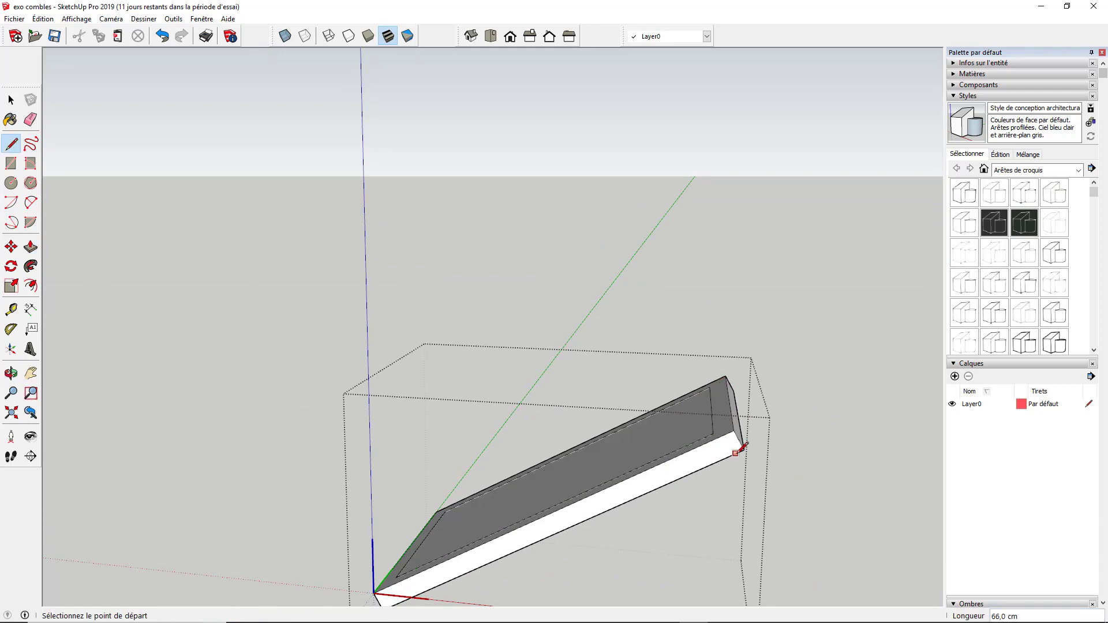
Paint the skylight's pane with "Verre translucide bleu" from the "Verre et miroirs" materials and finish editing the component
middle_drag(716, 439, 656, 367)
middle_drag(498, 324, 626, 414)
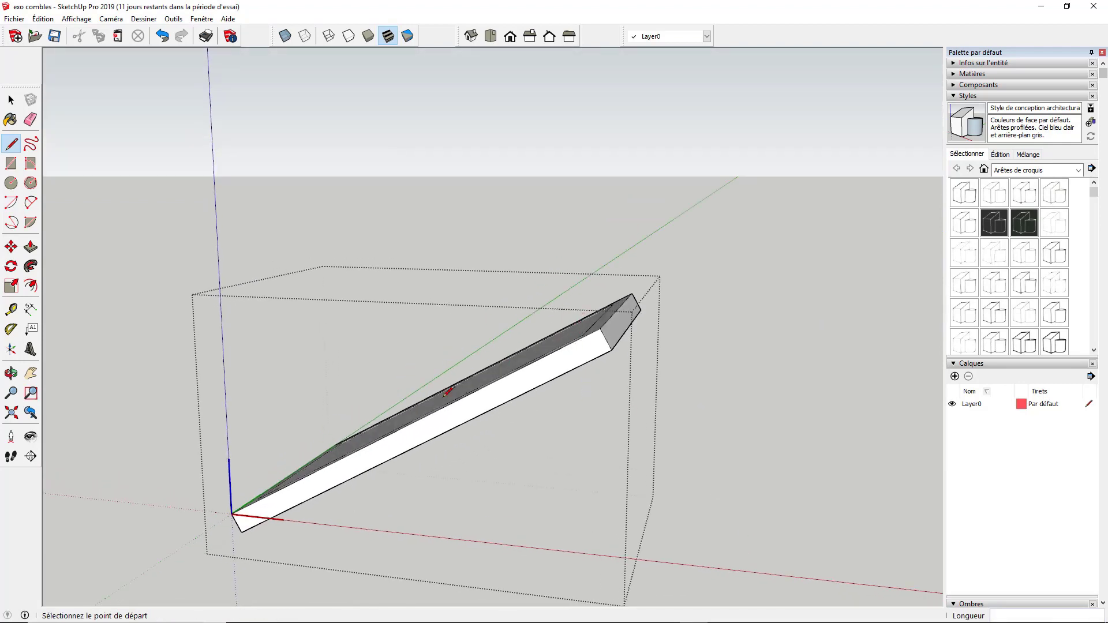
middle_drag(454, 390, 425, 369)
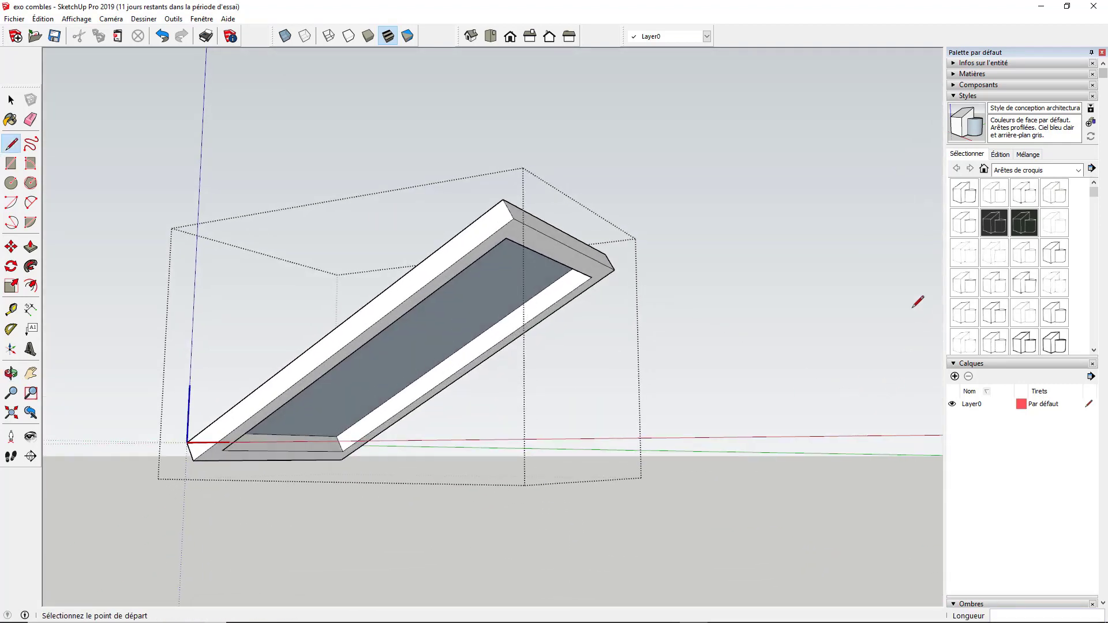
click(953, 74)
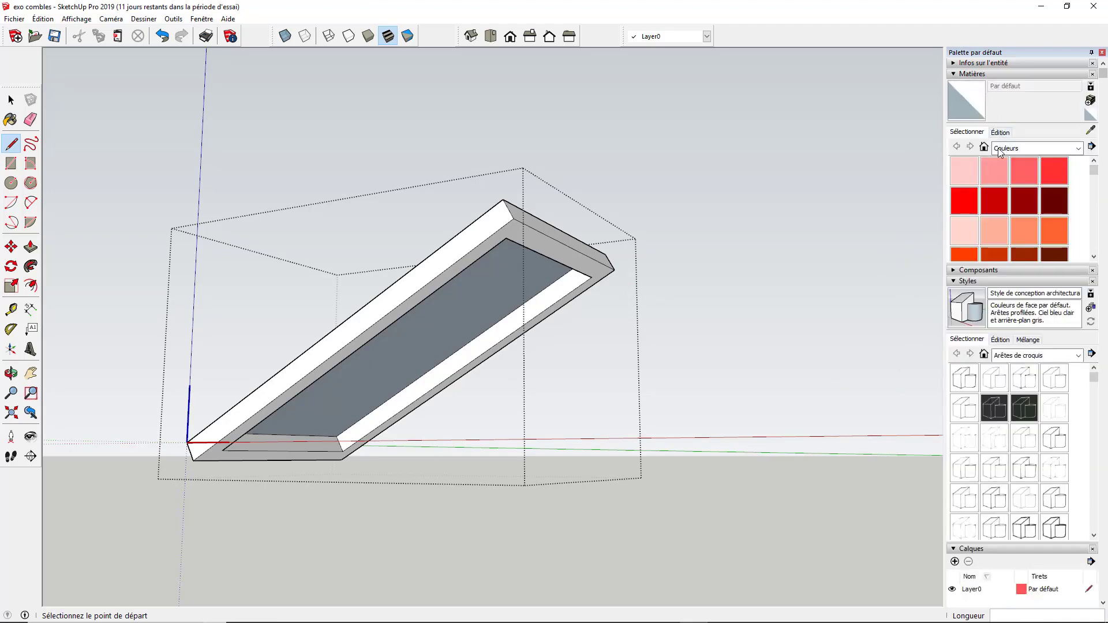
click(10, 119)
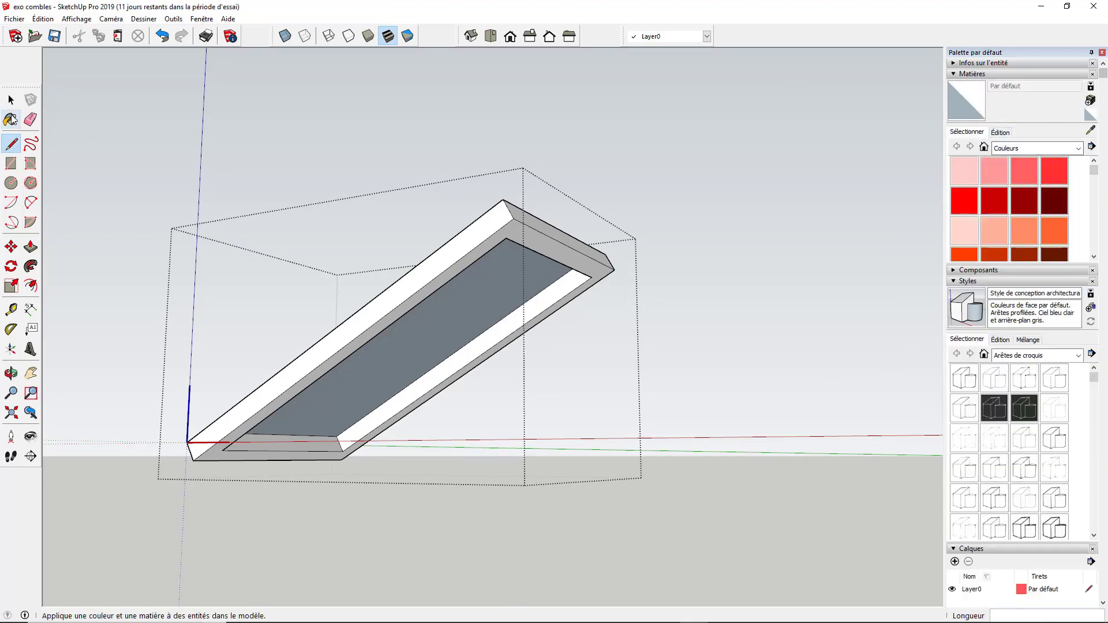
click(1052, 151)
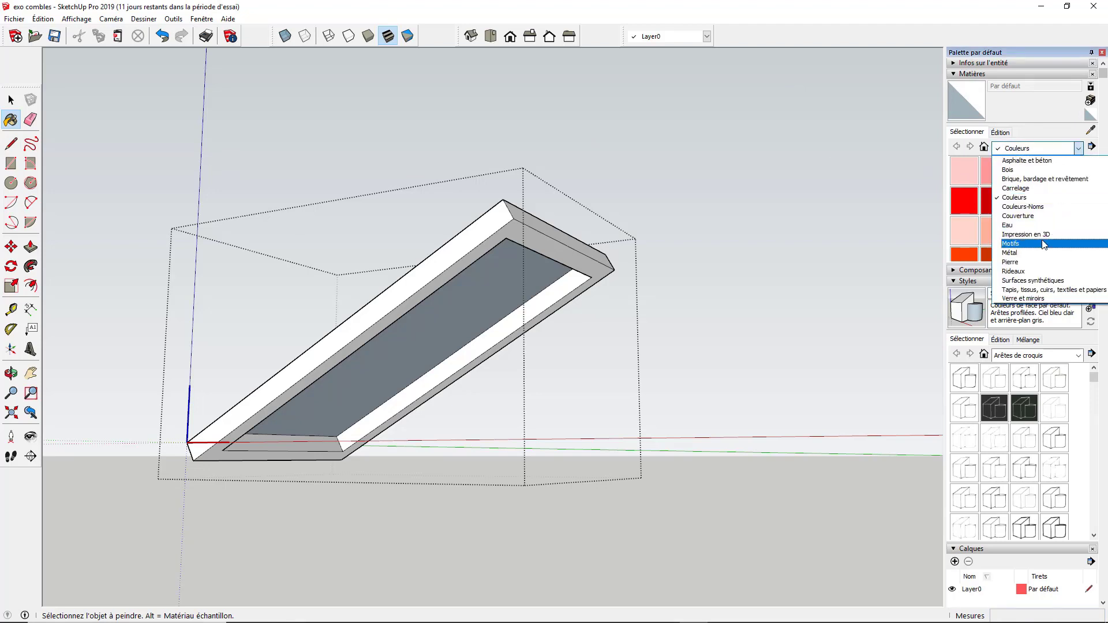
click(1028, 300)
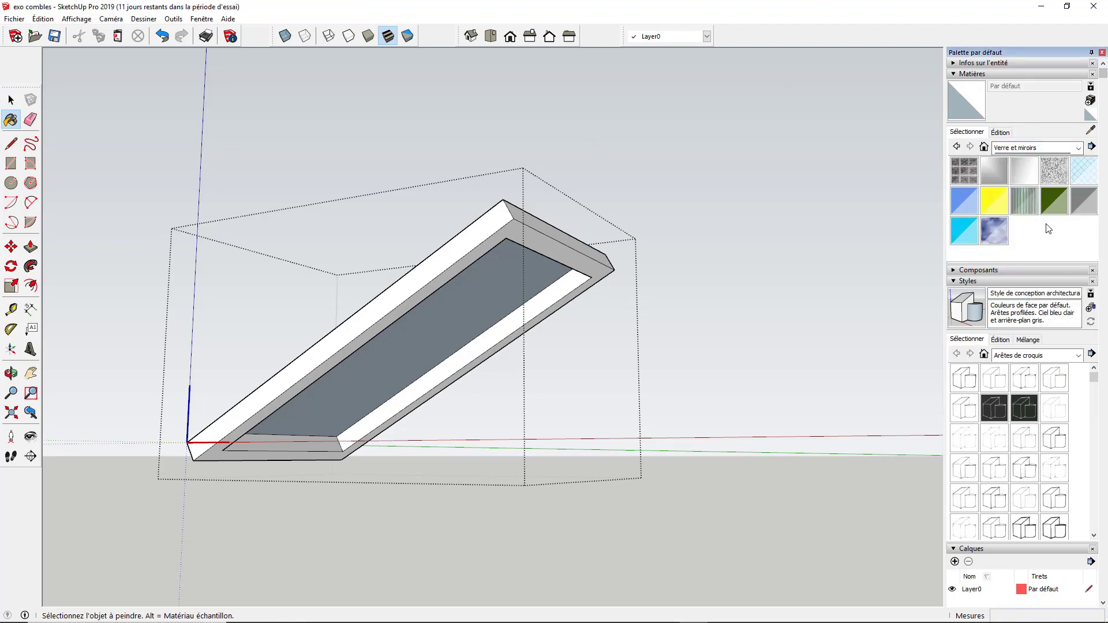
click(959, 195)
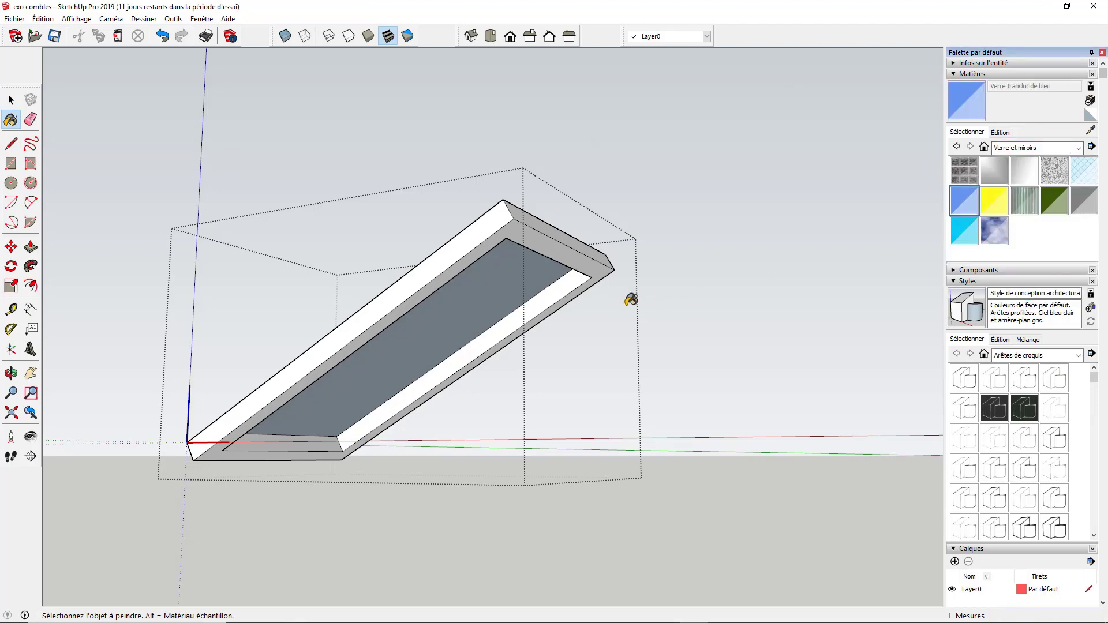
click(518, 280)
key(space)
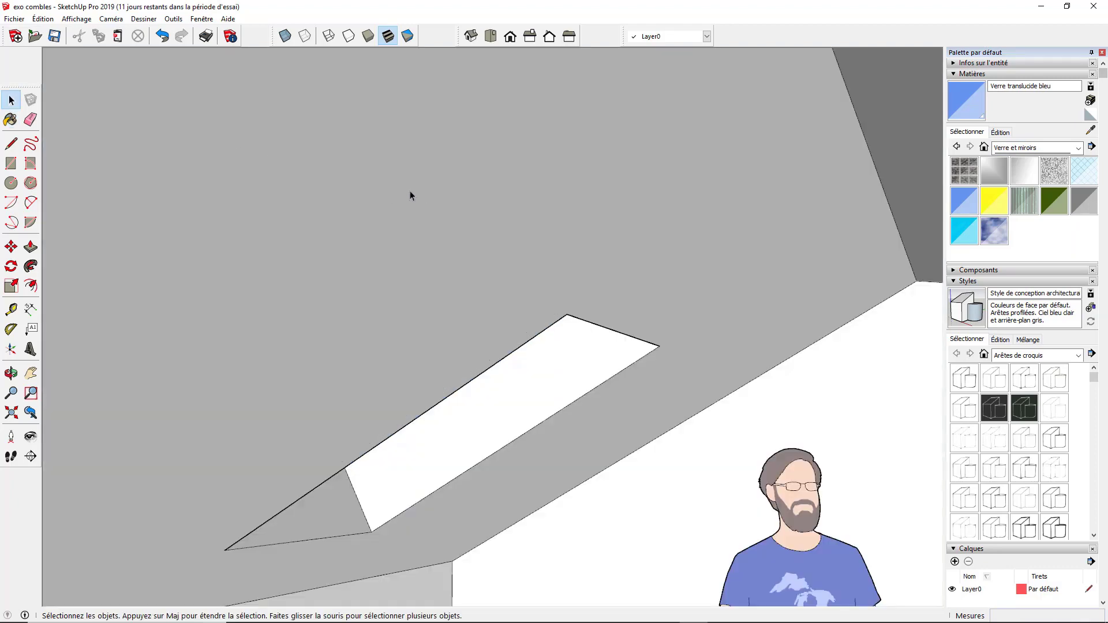
Examine the glazed skylights from inside the room and from outside above the roof
mouse_move(376, 194)
middle_down()
mouse_move(388, 139)
mouse_move(421, 131)
mouse_move(368, 208)
middle_up()
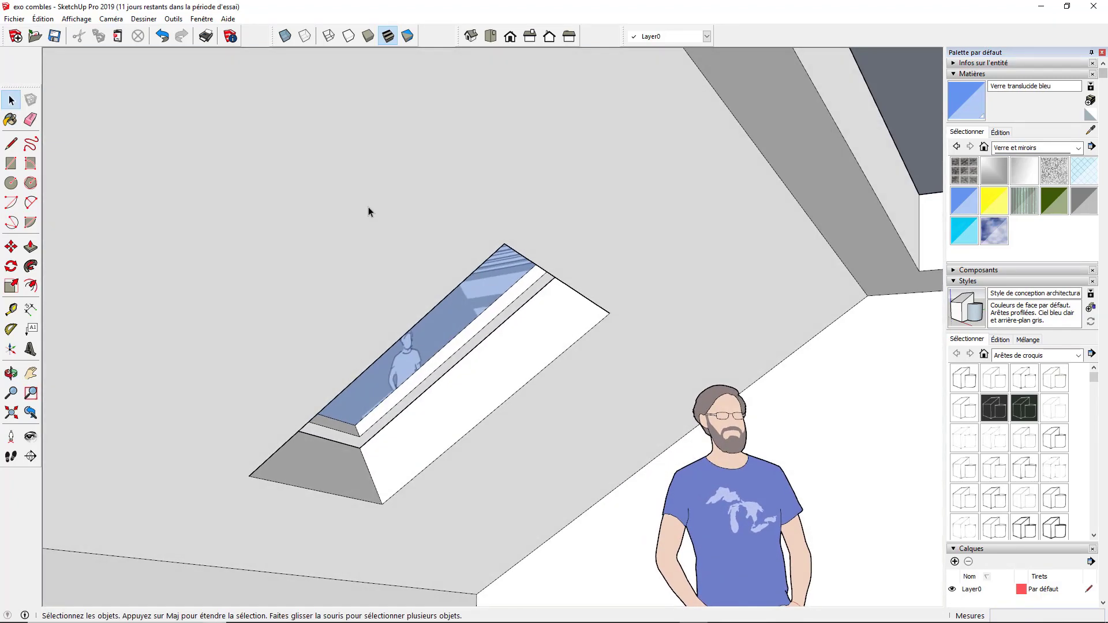
scroll(440, 219, down, 3)
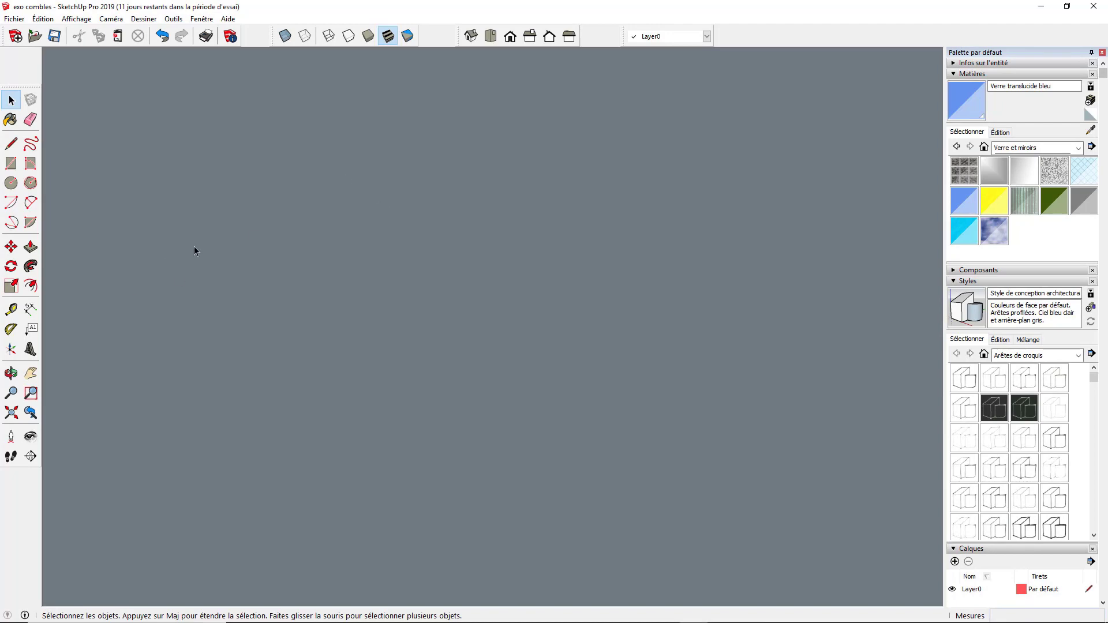
scroll(194, 246, down, 5)
middle_drag(331, 391, 403, 230)
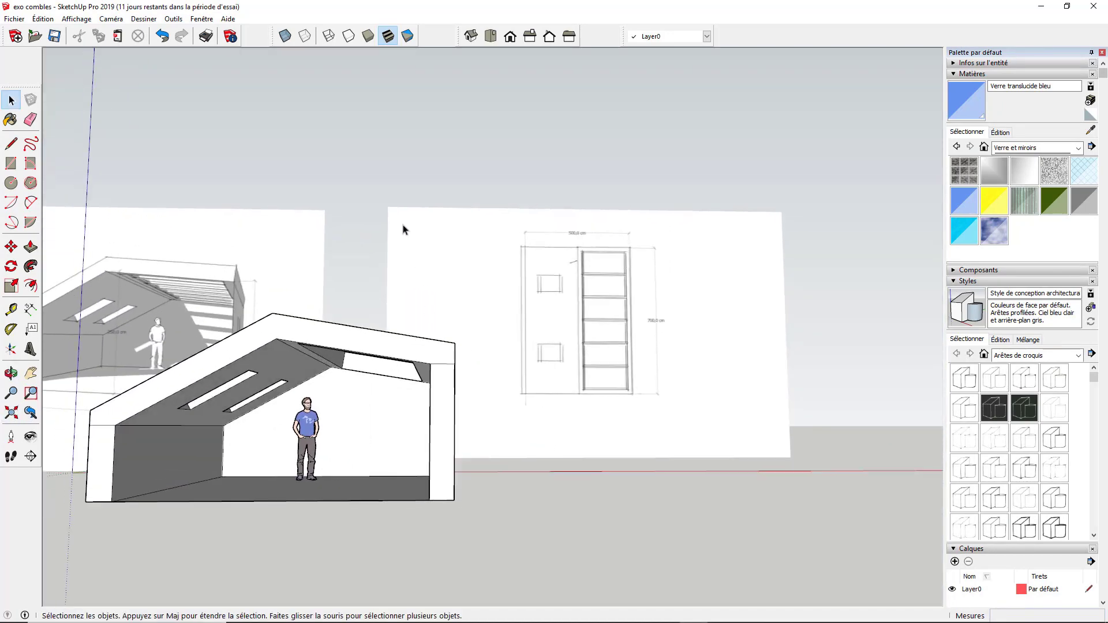
middle_drag(85, 393, 494, 485)
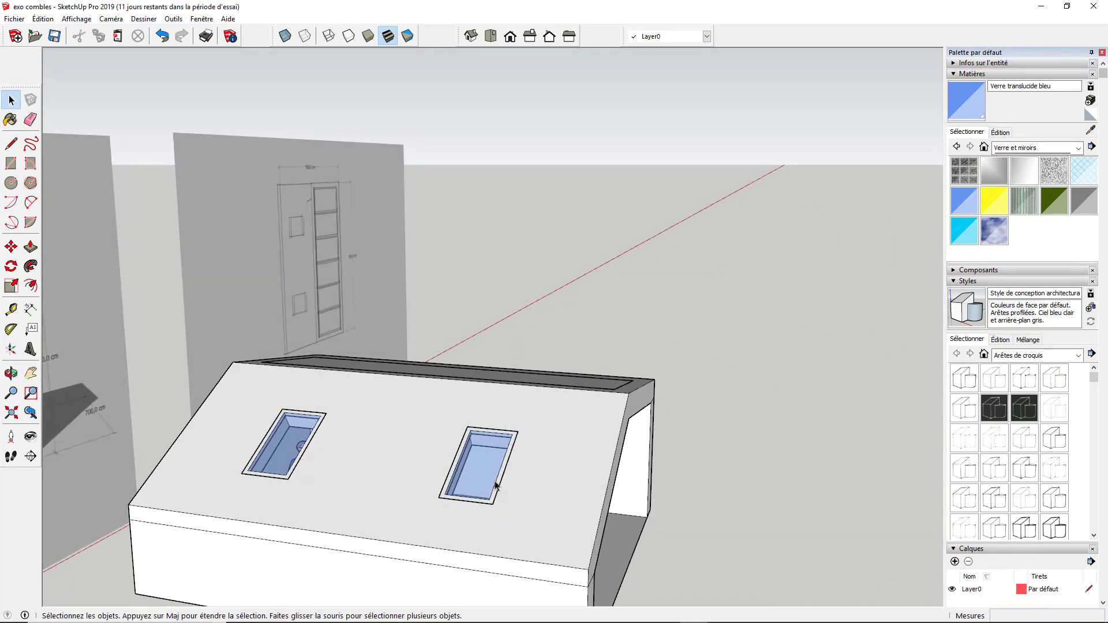
Examine the two glazed skylights on the roof slope from outside and compare them with the reference drawings
scroll(485, 474, up, 3)
click(438, 462)
scroll(441, 414, down, 3)
click(473, 325)
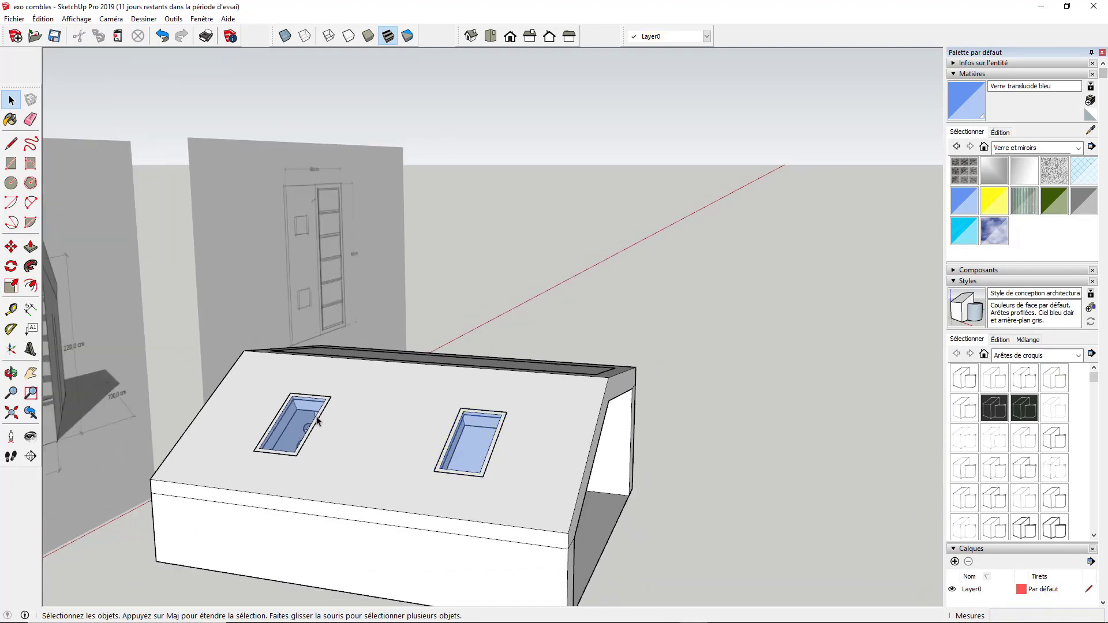
scroll(264, 433, up, 4)
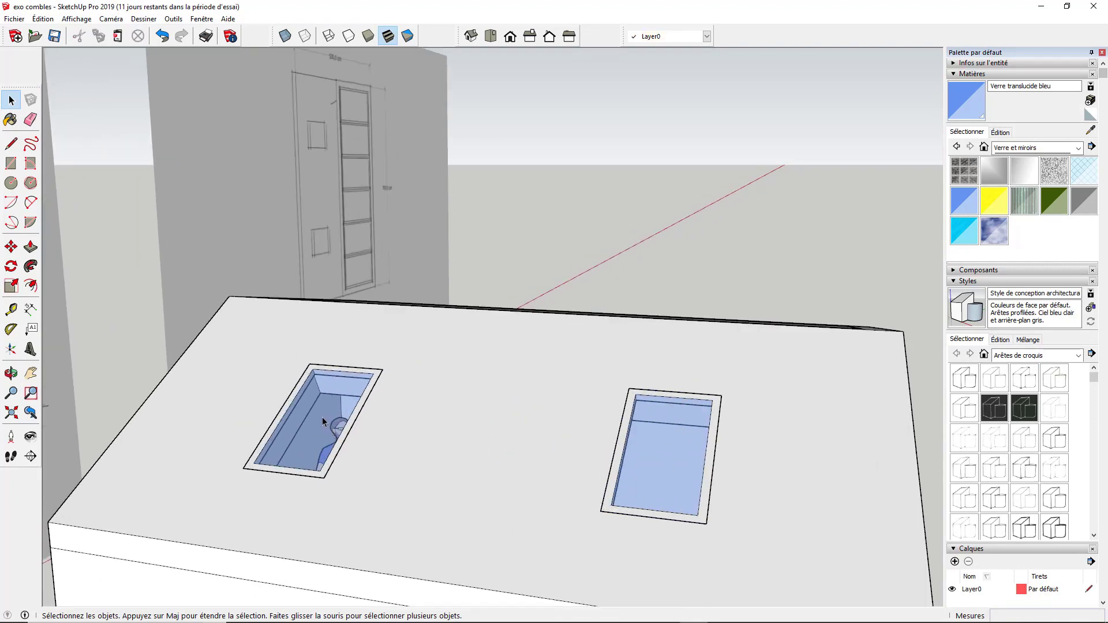
scroll(577, 496, down, 3)
middle_drag(519, 483, 243, 506)
scroll(243, 505, down, 2)
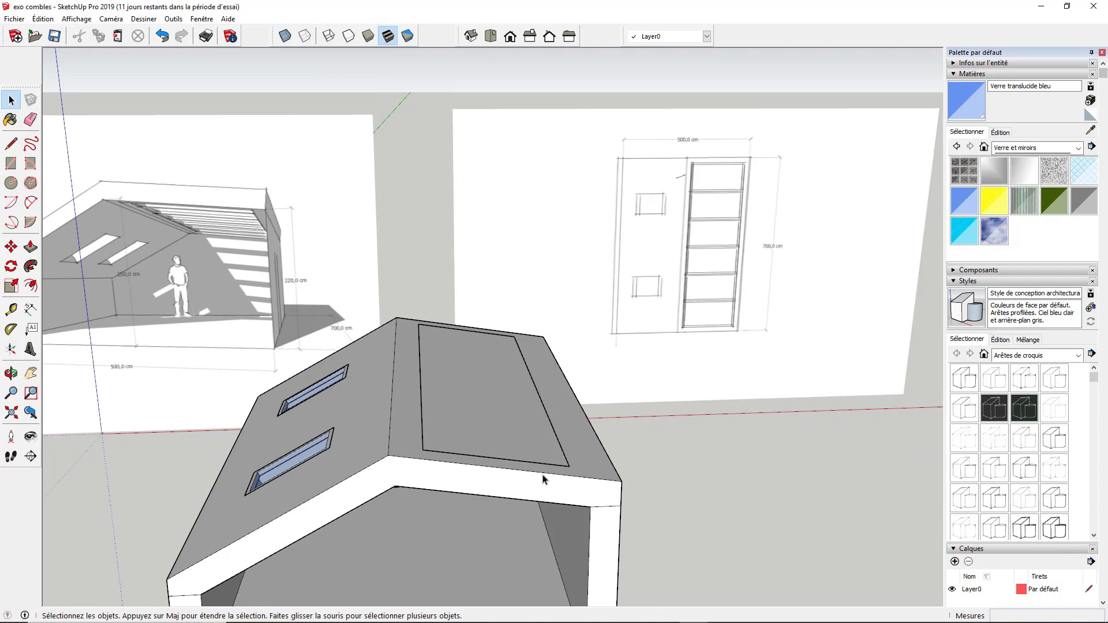
Open the large glass roof component on the opposite roof slope for editing
middle_drag(543, 479, 306, 445)
scroll(306, 445, up, 3)
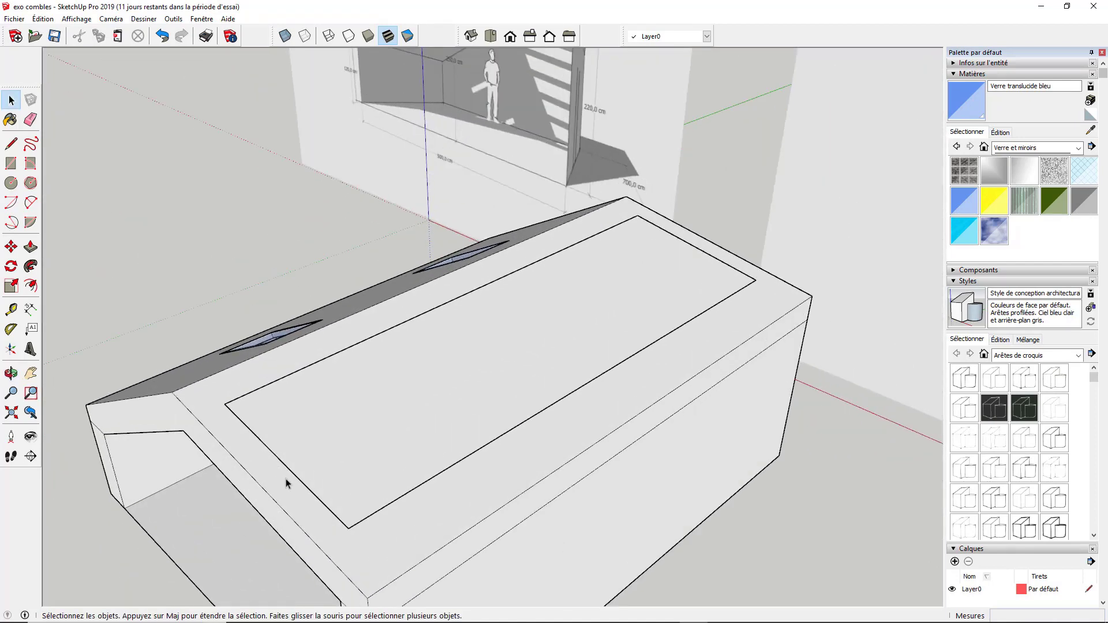
click(330, 436)
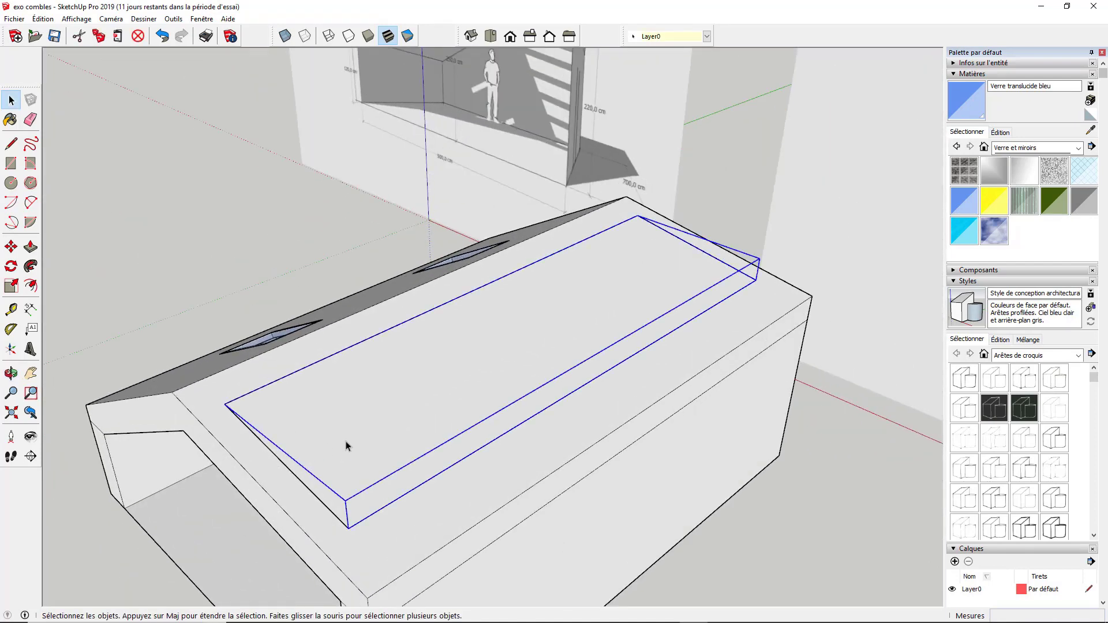
double_click(340, 430)
middle_drag(366, 475, 314, 449)
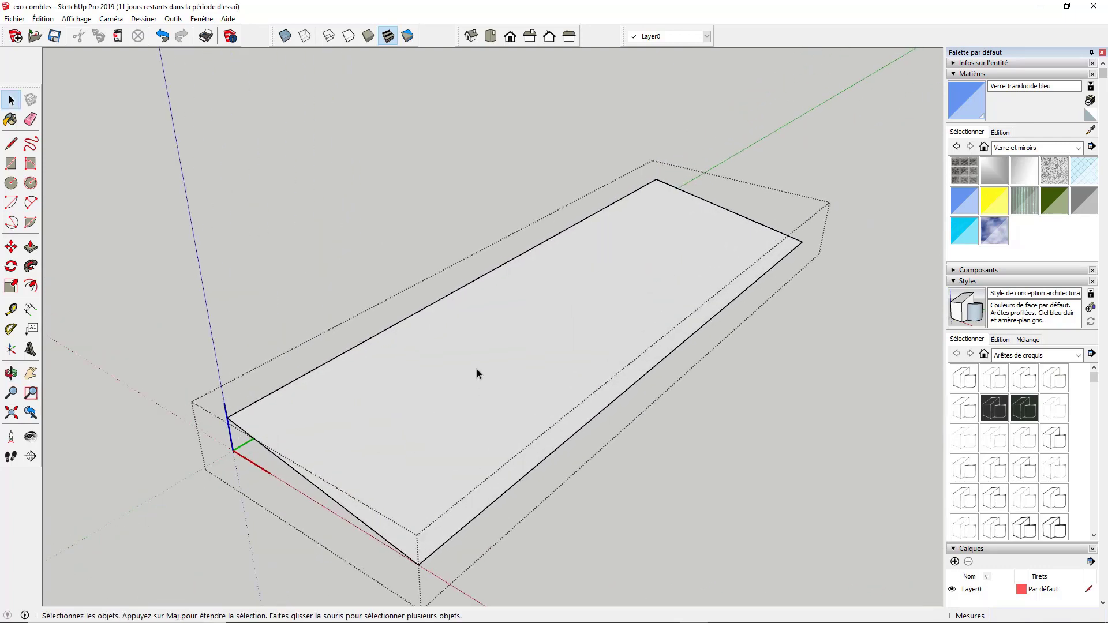
middle_drag(448, 374, 621, 415)
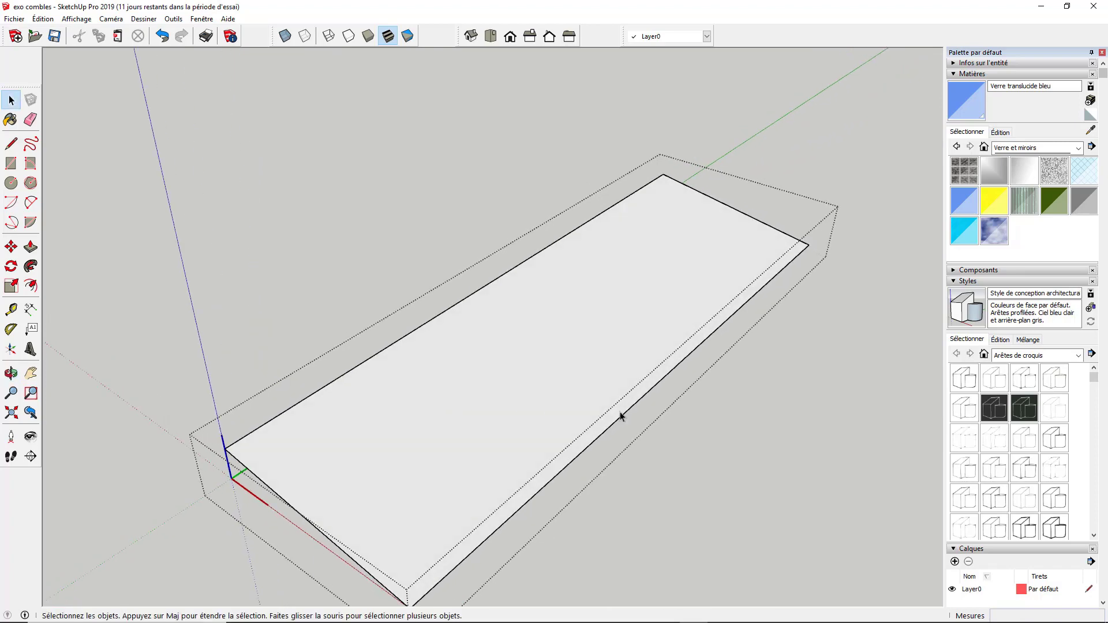
Try to offset the glass roof face's outline inward freehand to form a narrow frame border
click(32, 286)
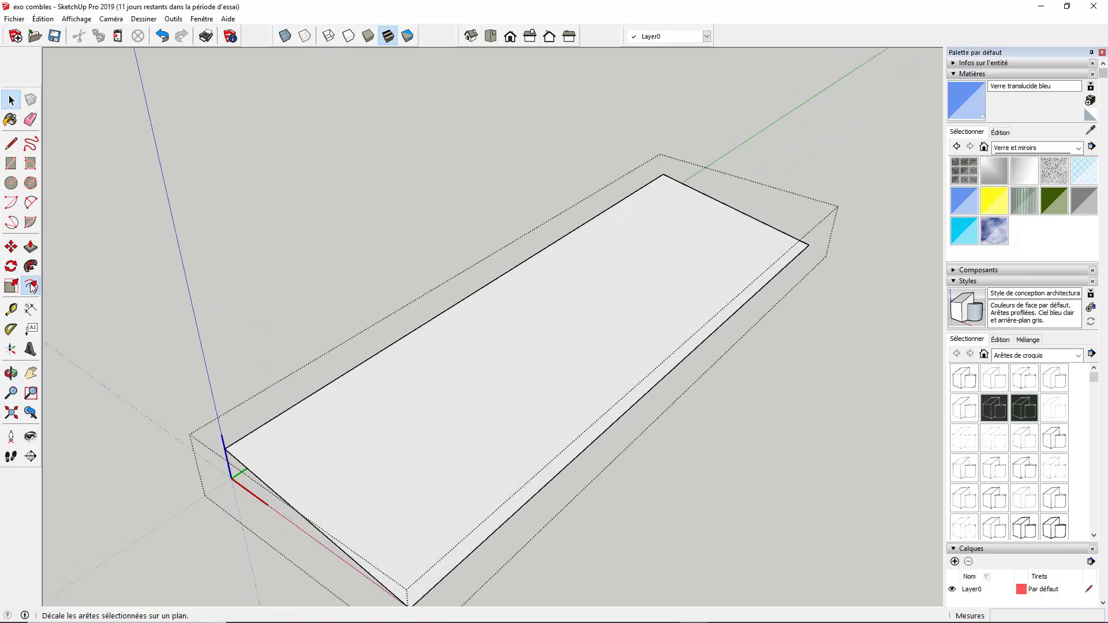
click(330, 477)
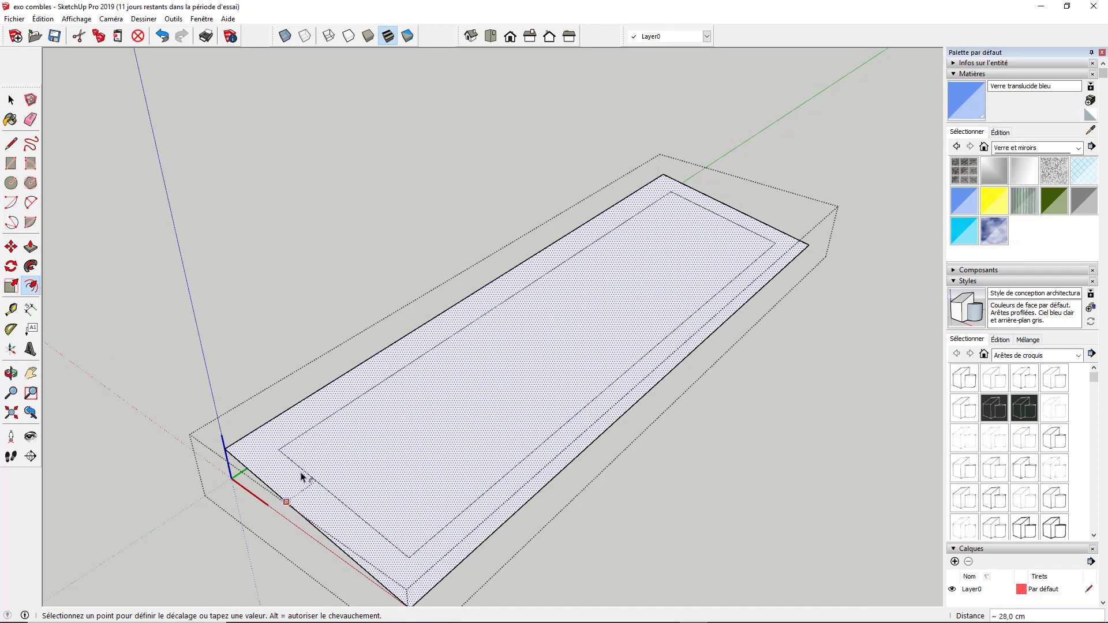
click(263, 474)
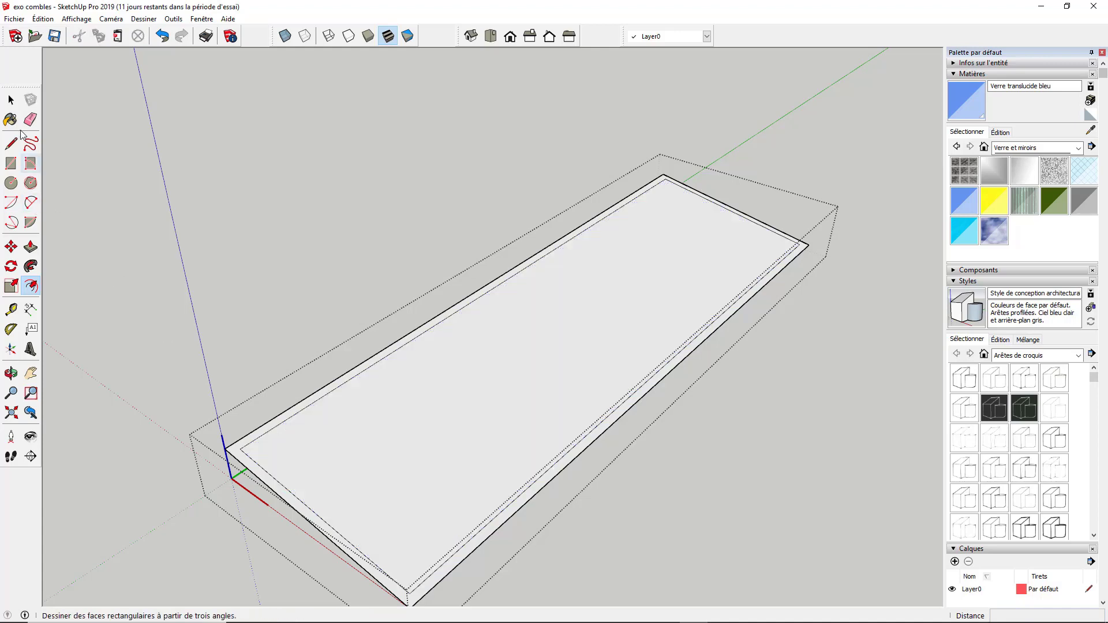
click(10, 101)
mouse_move(440, 455)
middle_down()
mouse_move(517, 457)
mouse_move(453, 456)
middle_up()
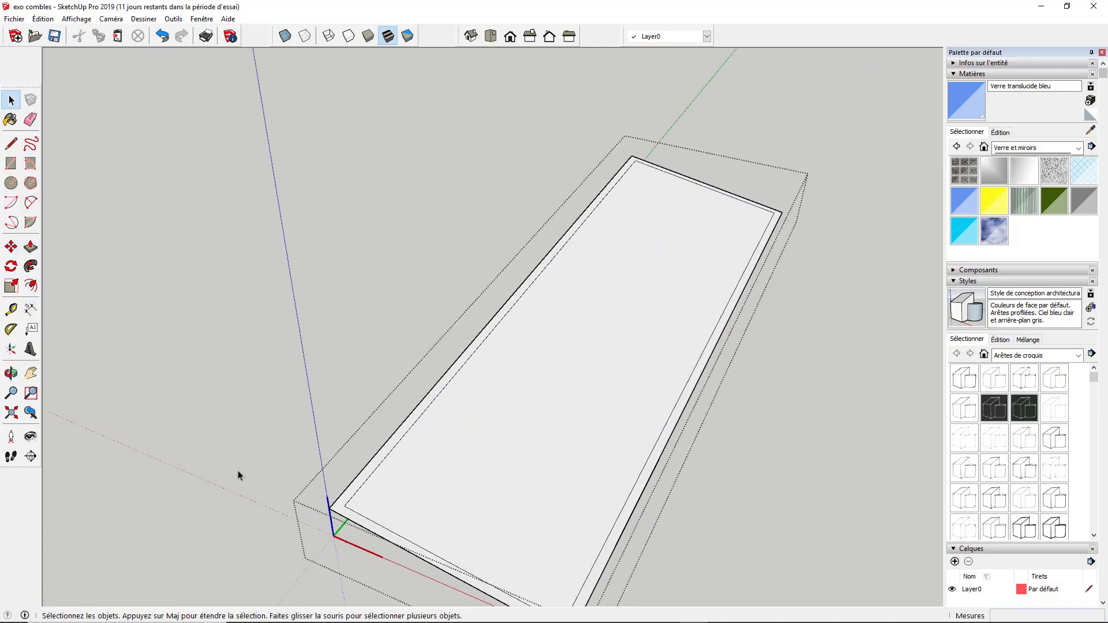
Measure the frame border's width near the corner and undo the freehand offset
click(11, 309)
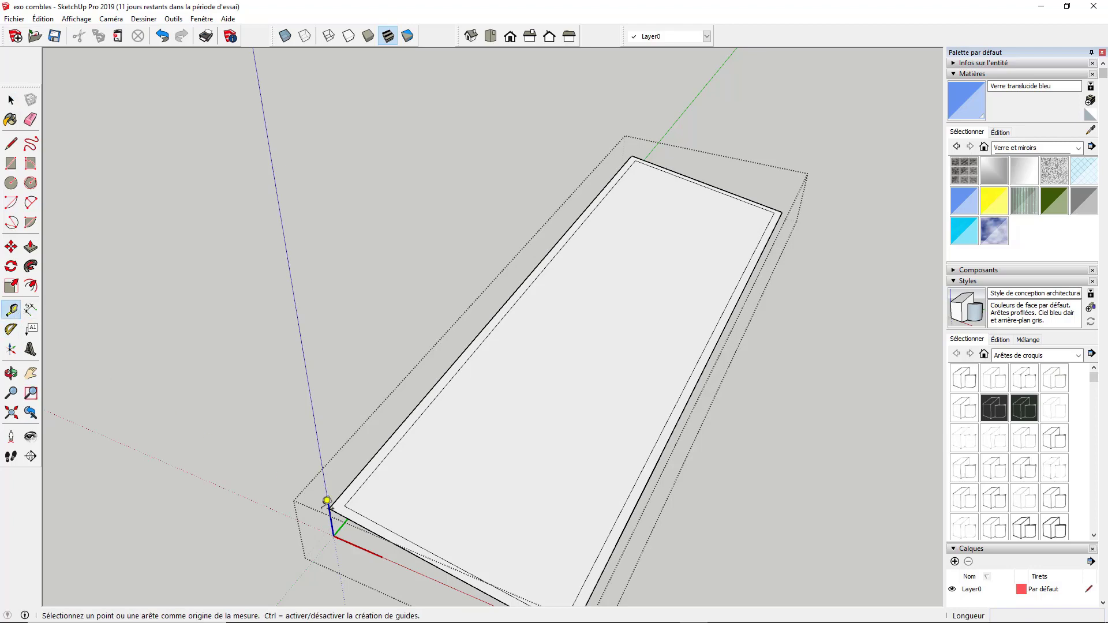
scroll(346, 508, up, 5)
scroll(358, 480, up, 3)
click(350, 358)
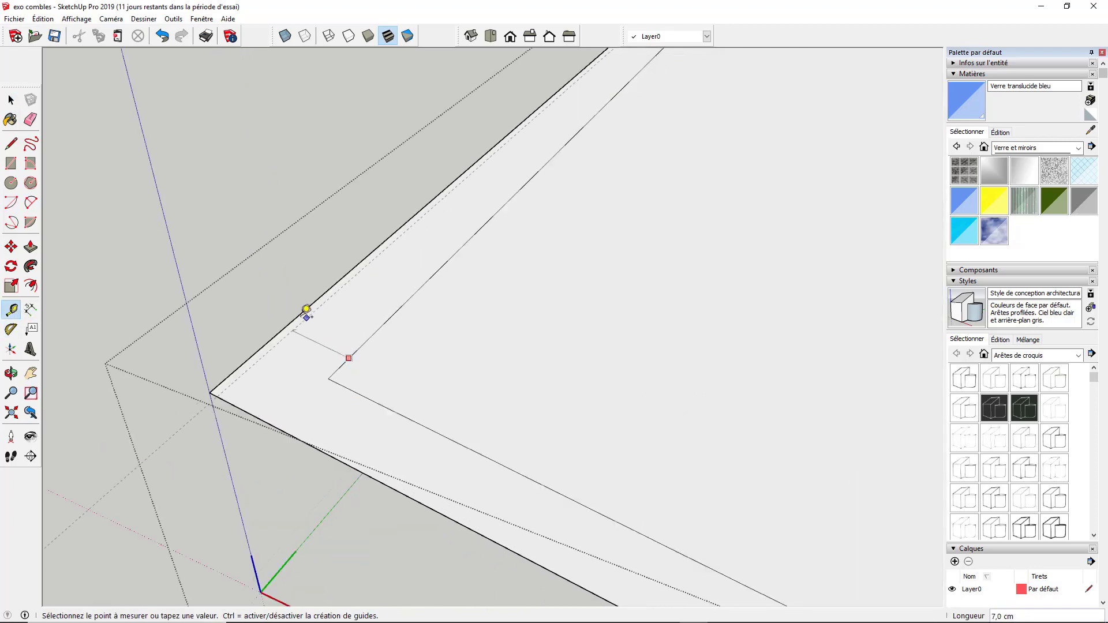
key(space)
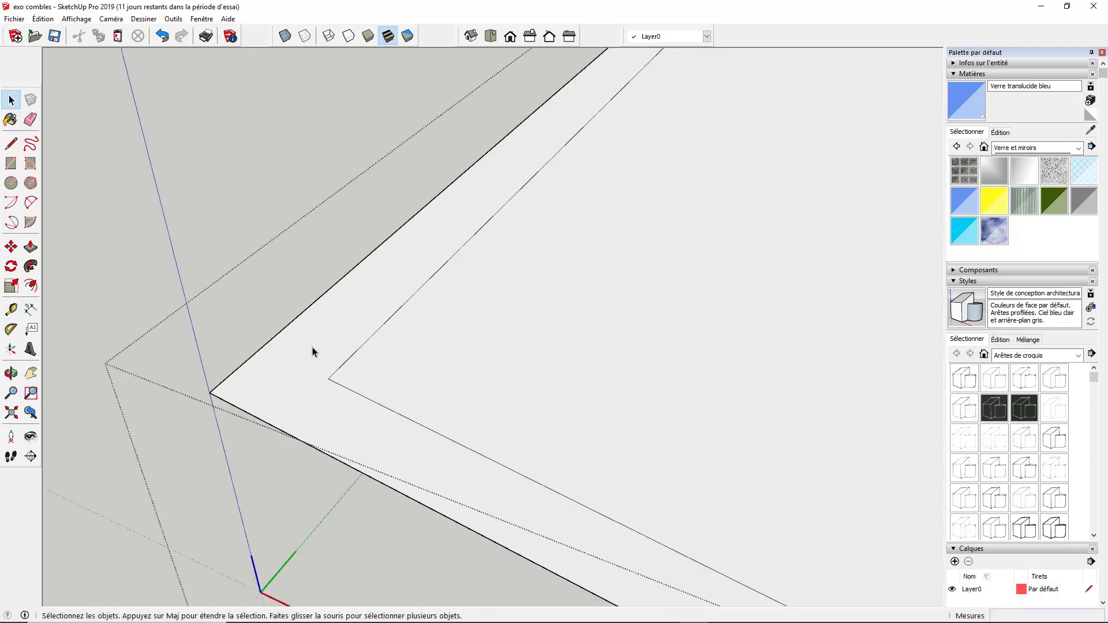
scroll(315, 364, down, 3)
key(ctrl+z)
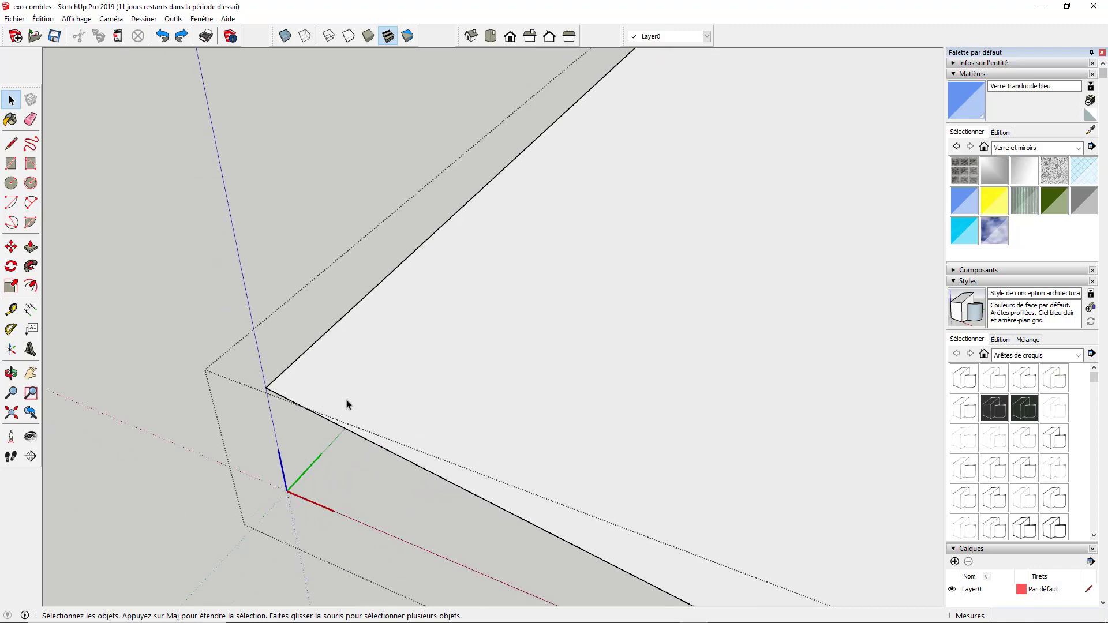
Offset the glass roof face's outline inward by 8 cm to form the frame border
click(32, 287)
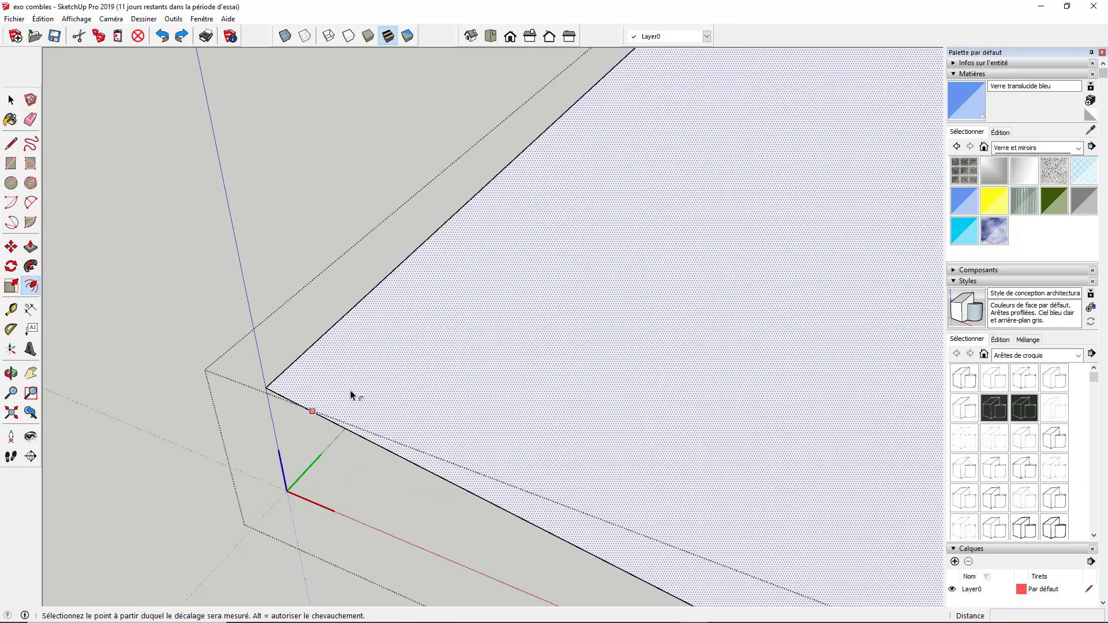
click(354, 395)
text(8)
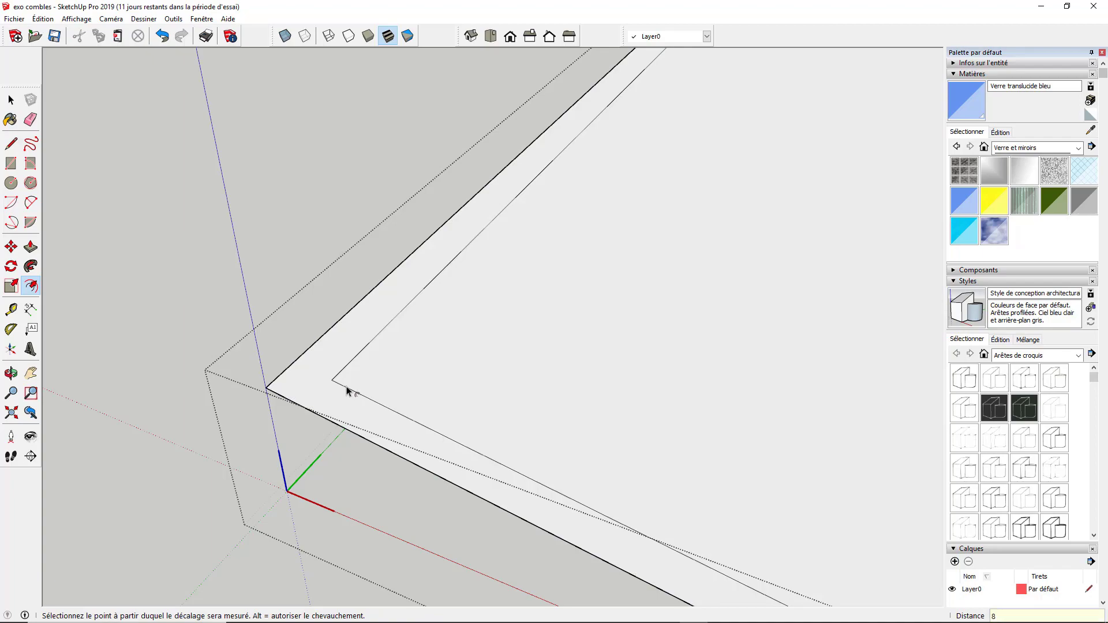
key(Return)
scroll(245, 368, down, 5)
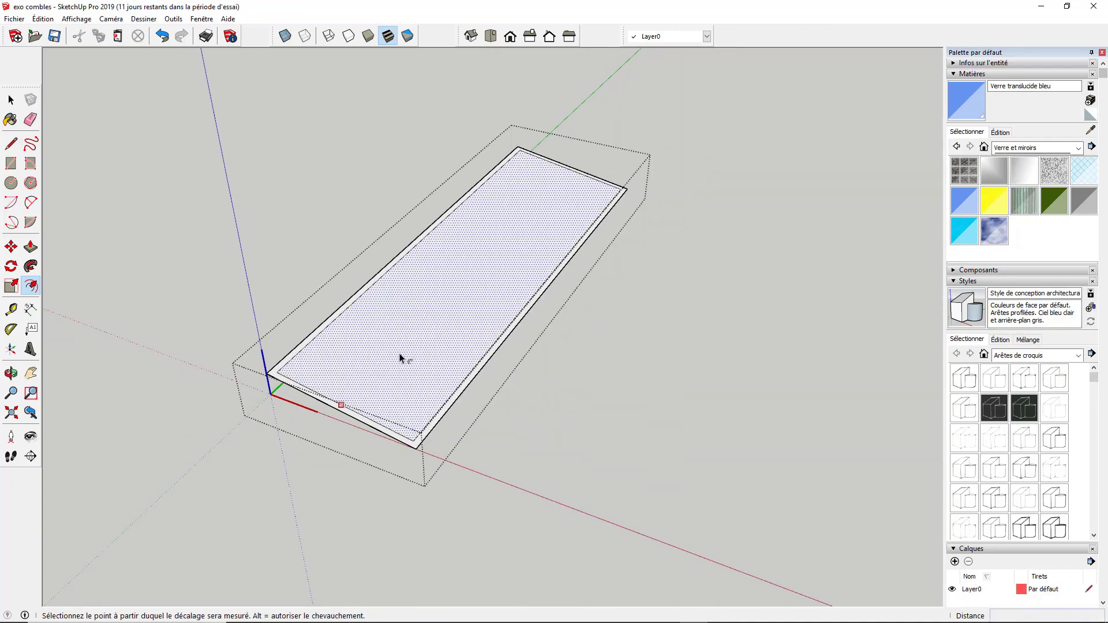
middle_drag(399, 354, 295, 334)
scroll(294, 337, up, 3)
scroll(500, 385, down, 3)
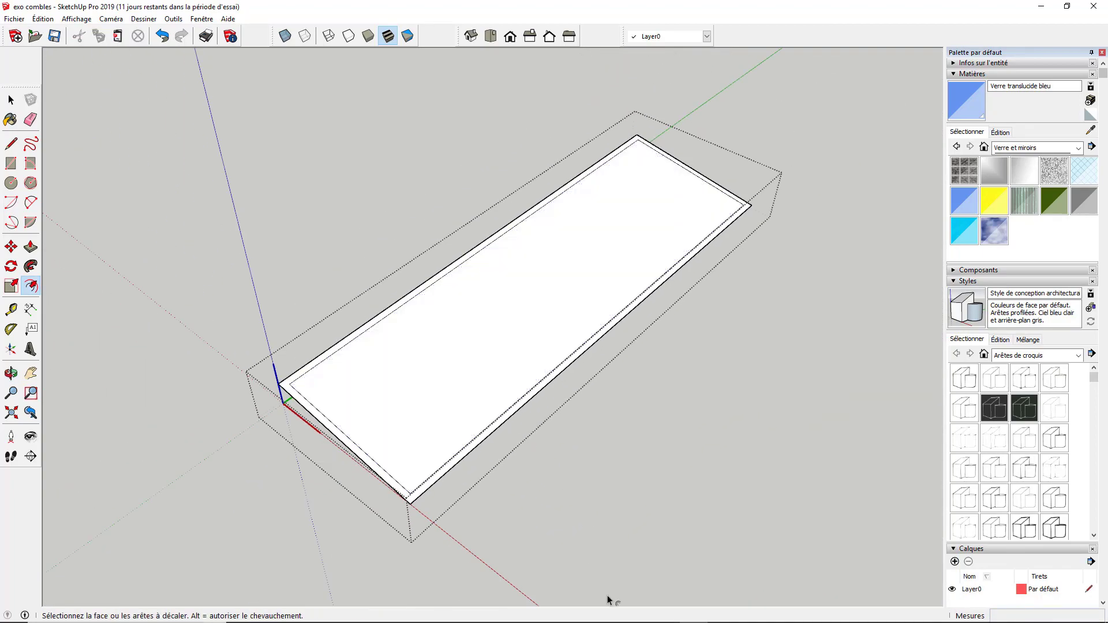
click(11, 100)
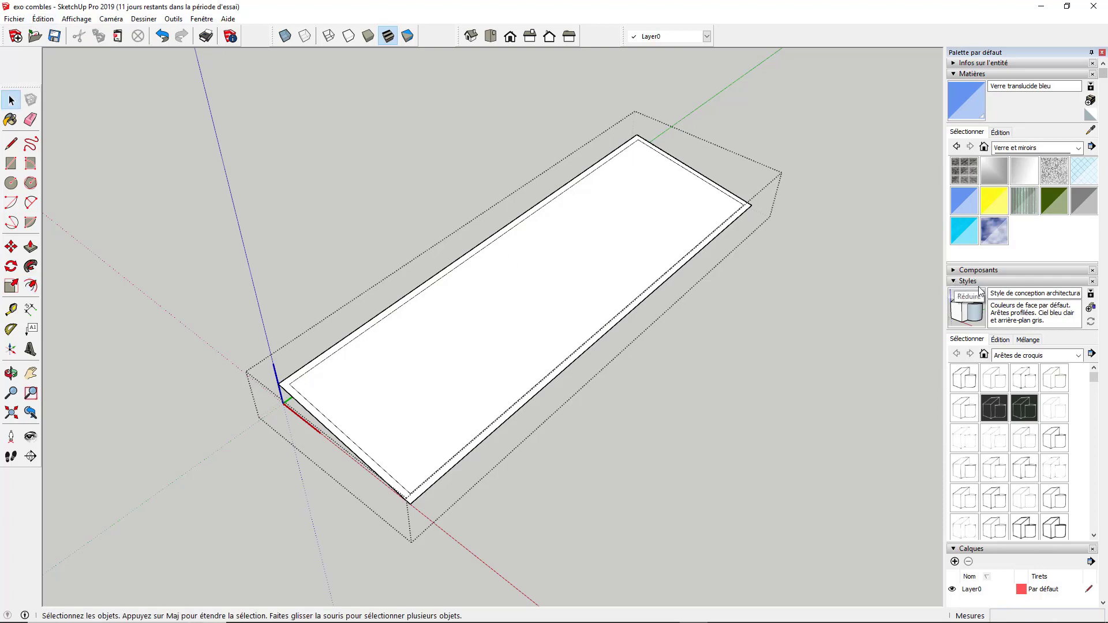
Enable "Extrémités" in the current style's edge settings so edge endpoints are marked
click(1003, 340)
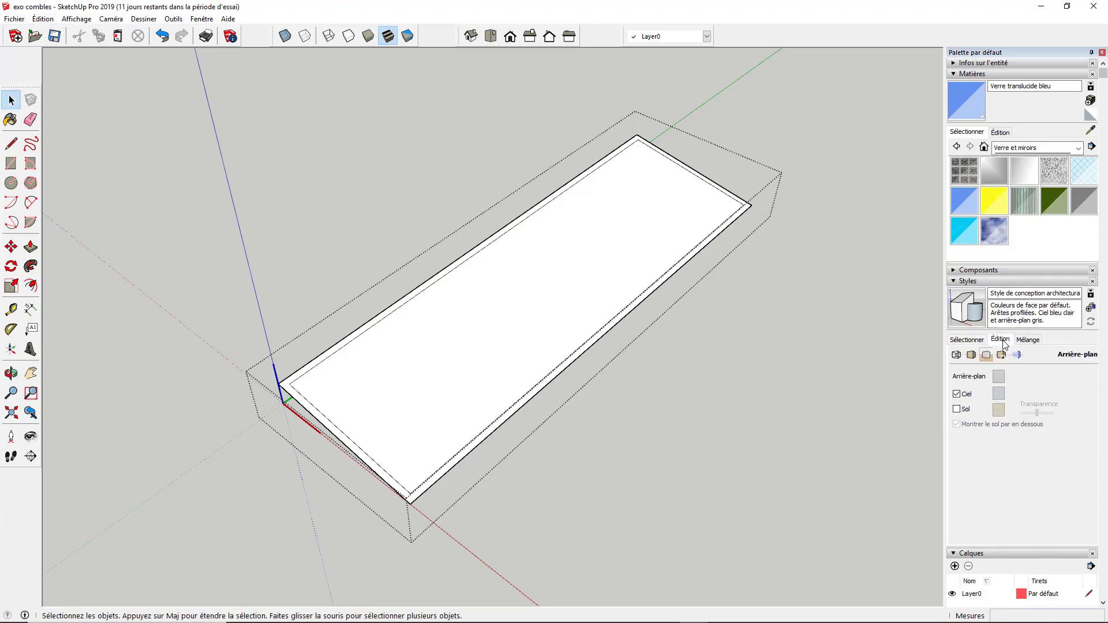
click(956, 355)
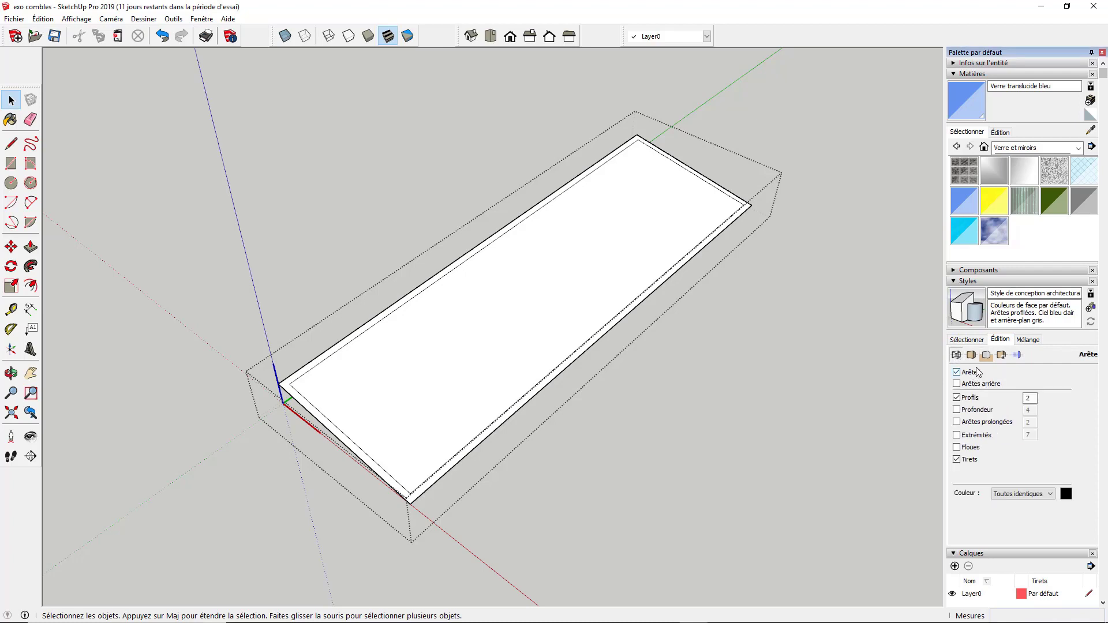
click(957, 447)
click(957, 435)
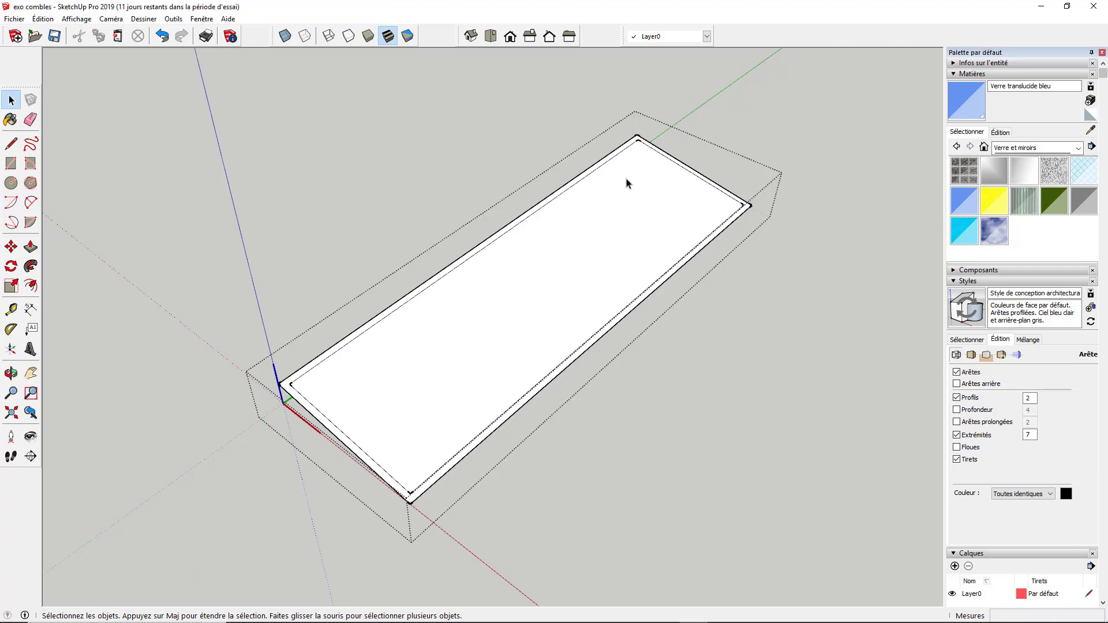
Divide the inner frame outline's long edge beside the ridge into 6 equal segments
click(334, 358)
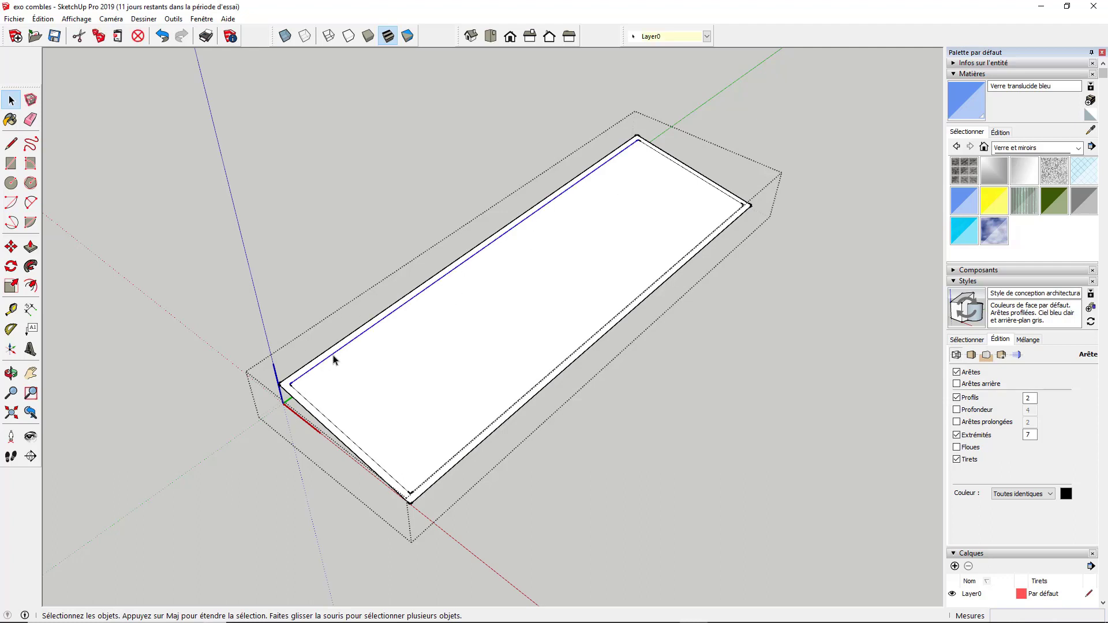
scroll(349, 339, up, 2)
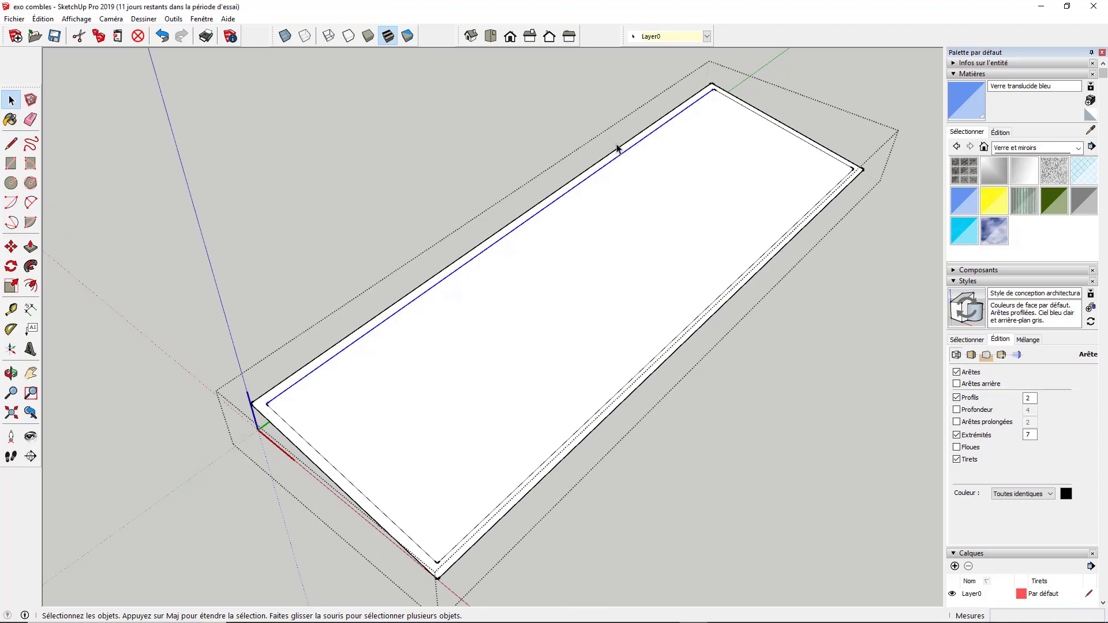
right_click(544, 209)
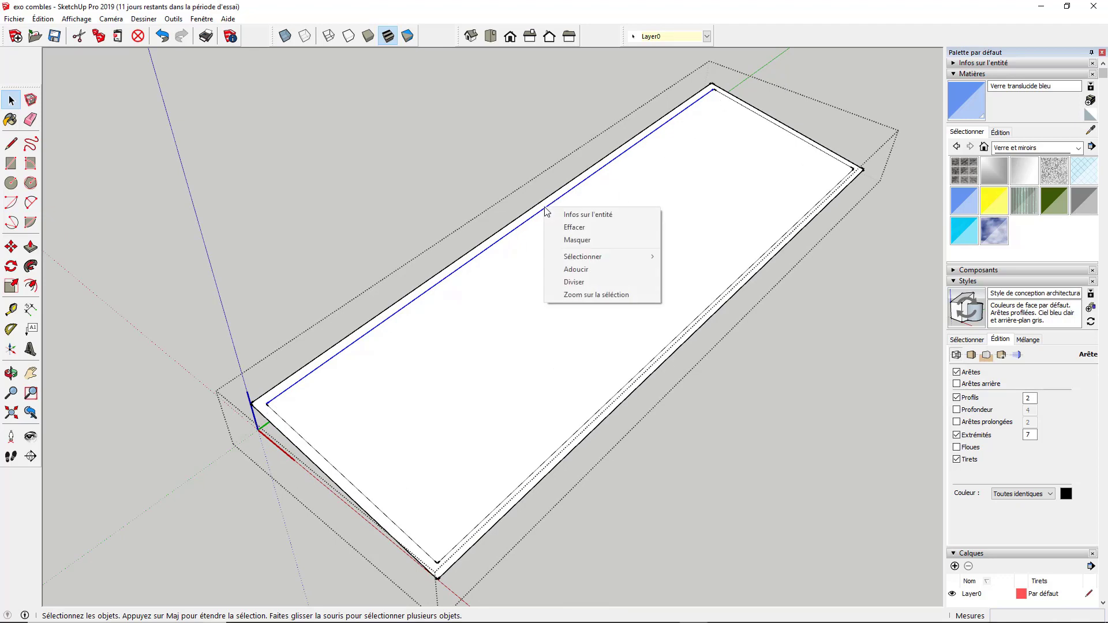
click(585, 286)
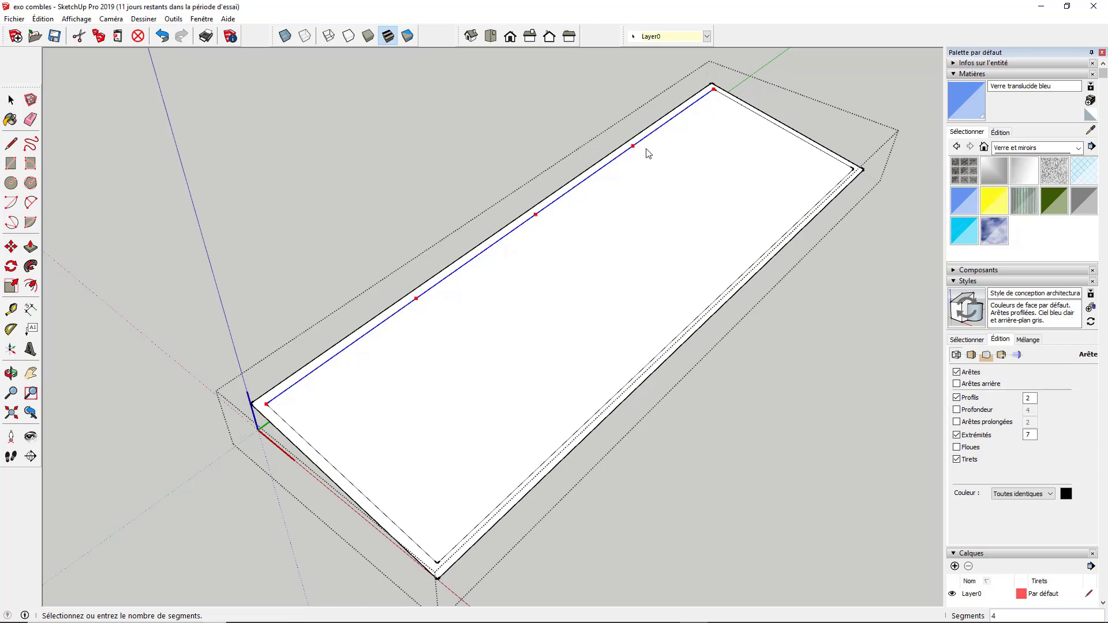
key(Return)
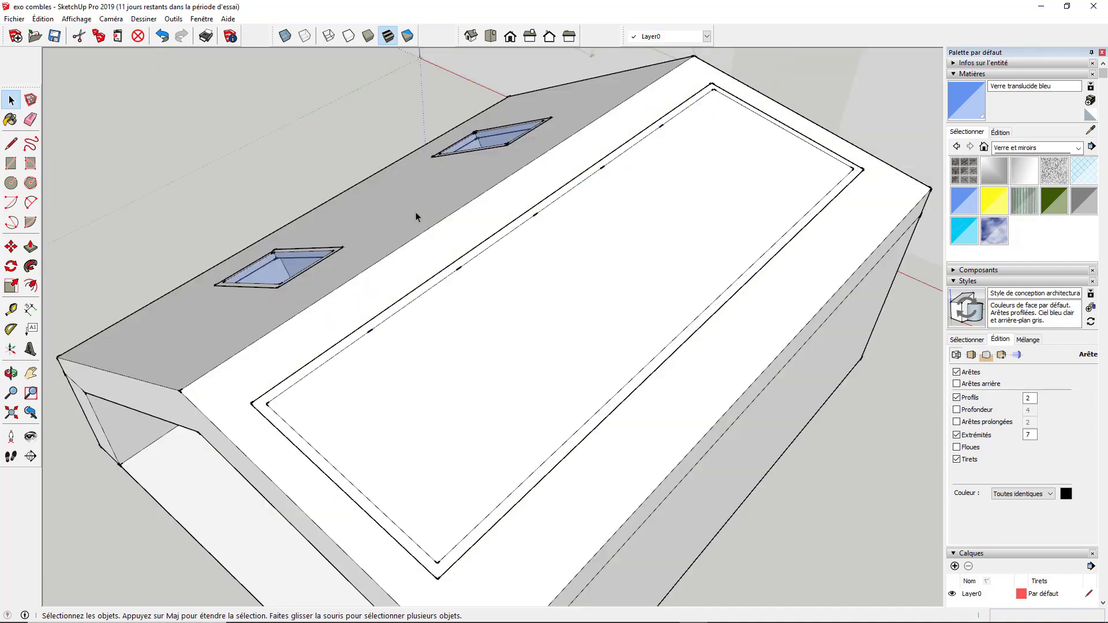
Draw a line across the inner face from the first division point to the opposite long inner edge
middle_drag(533, 255, 500, 242)
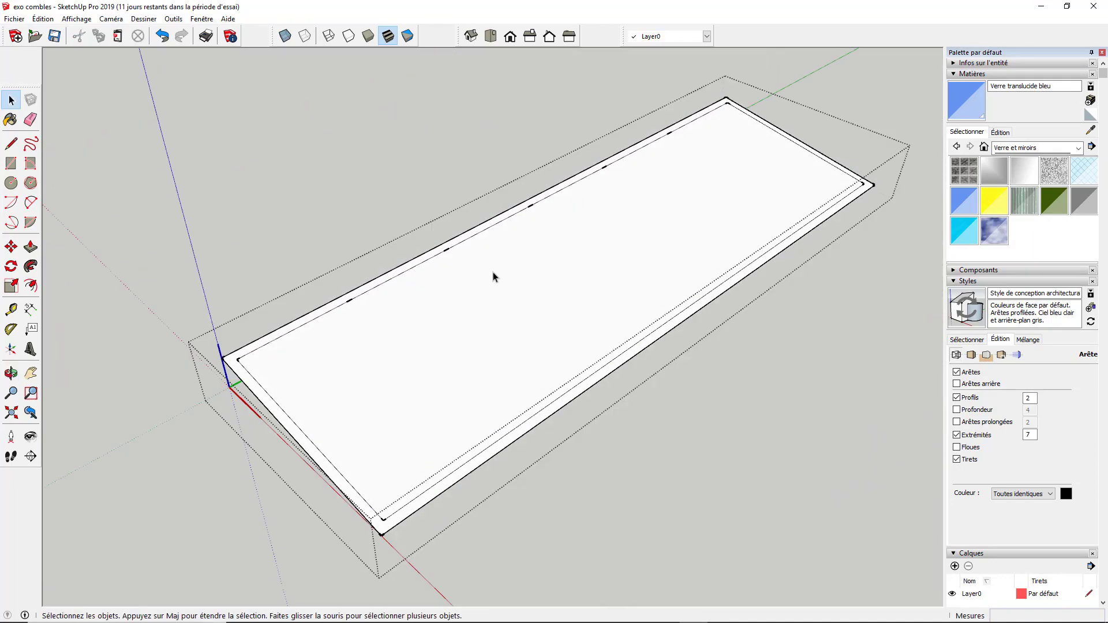
middle_drag(495, 277, 554, 241)
scroll(496, 218, up, 5)
scroll(496, 219, down, 6)
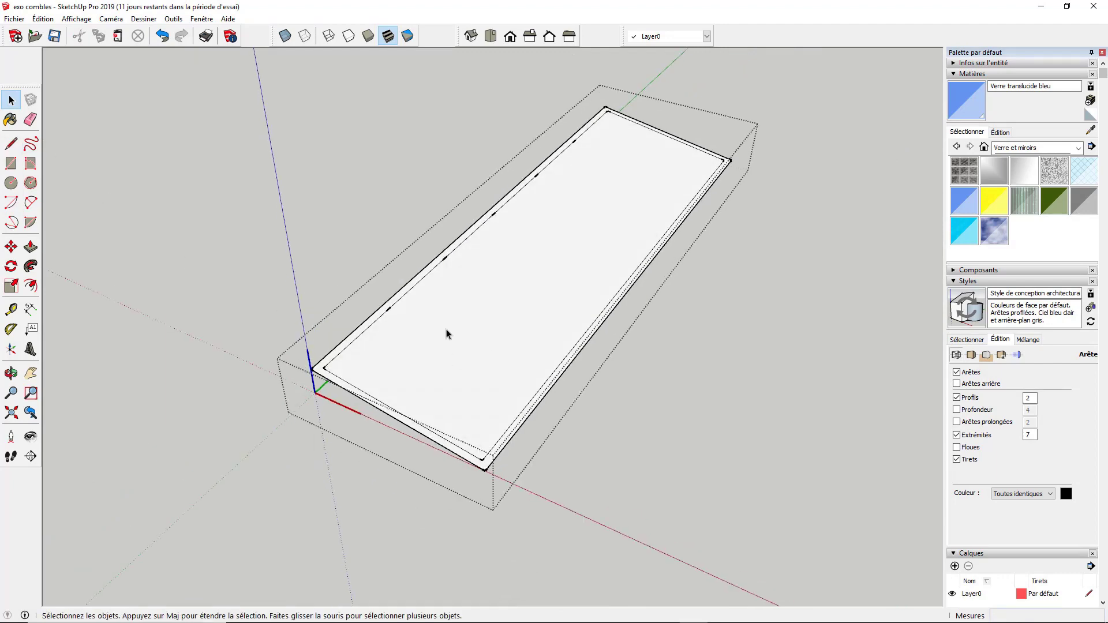
click(11, 143)
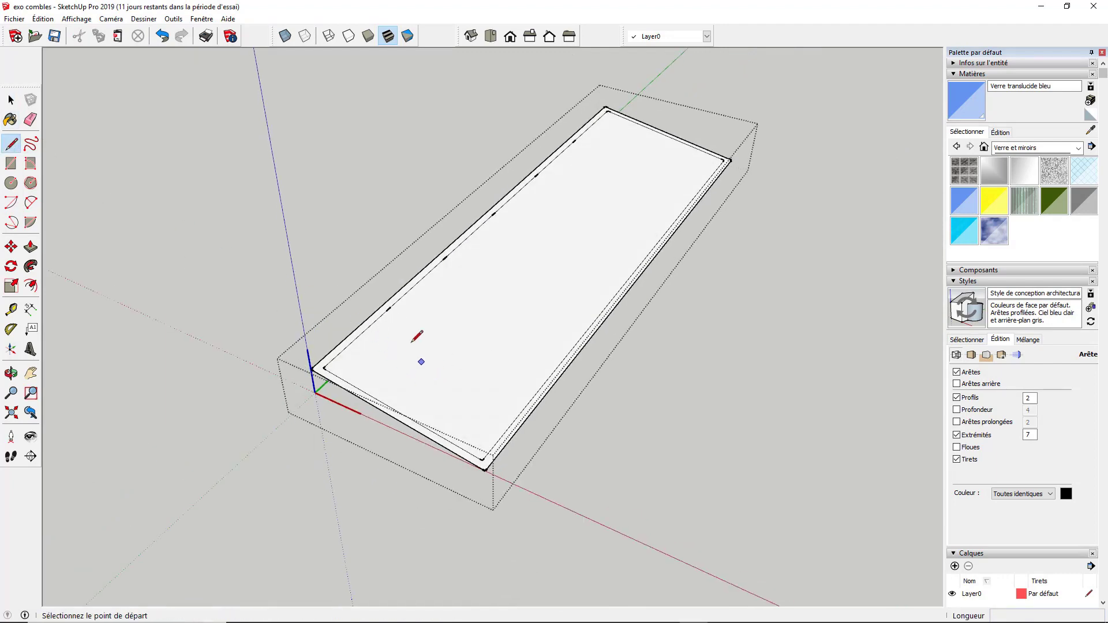
click(389, 309)
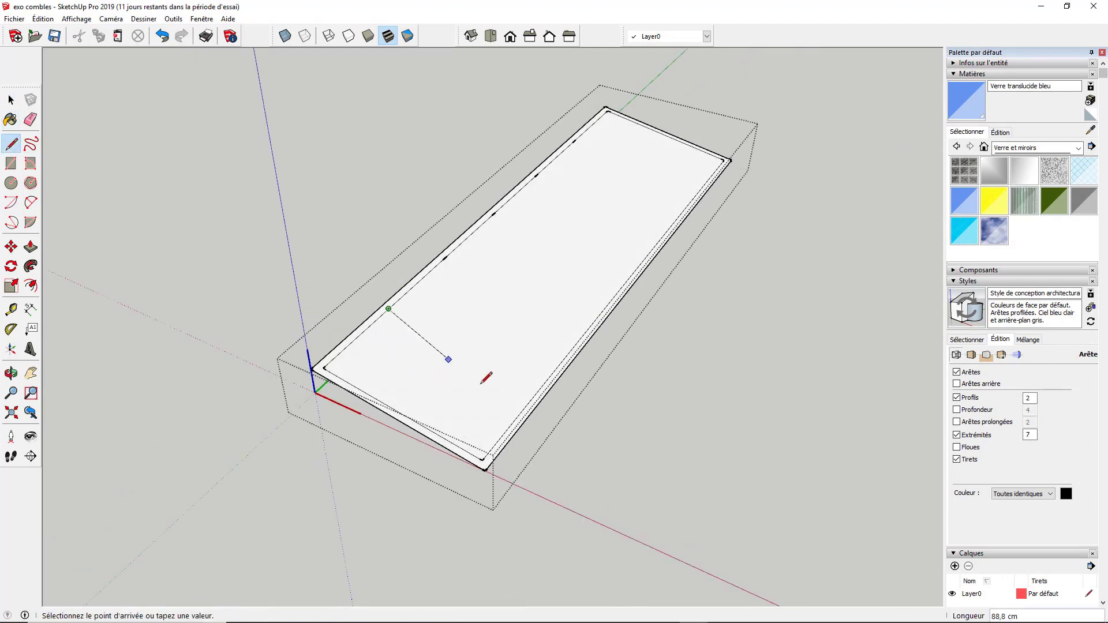
click(538, 390)
middle_drag(482, 393, 225, 388)
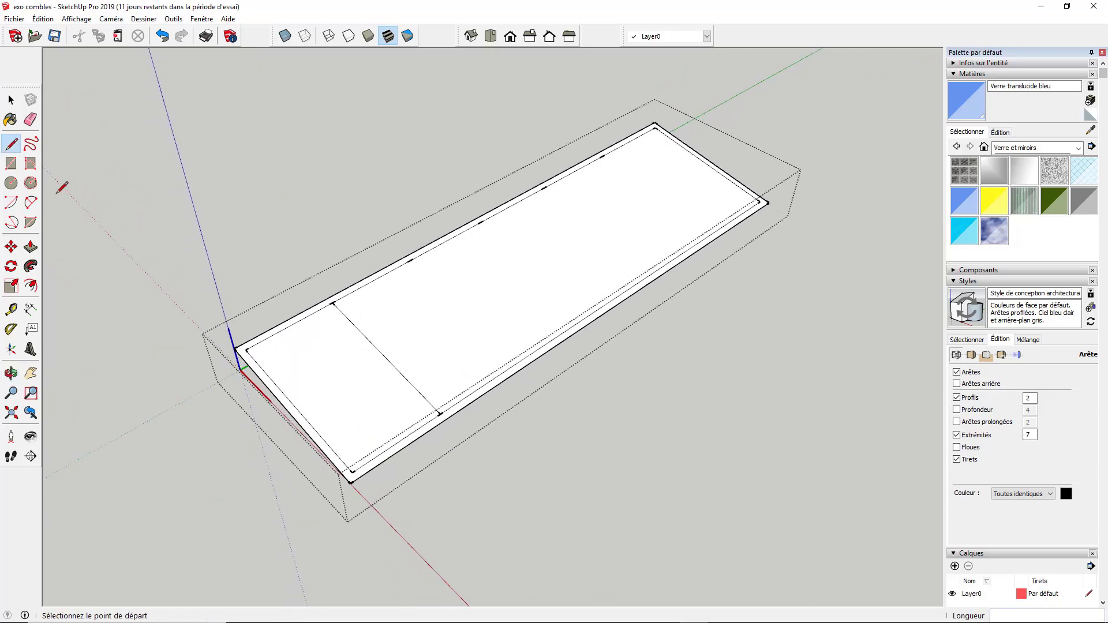
Delete the large undivided face beyond the dividing line, keeping the first panel's face
click(11, 99)
middle_drag(403, 312, 435, 317)
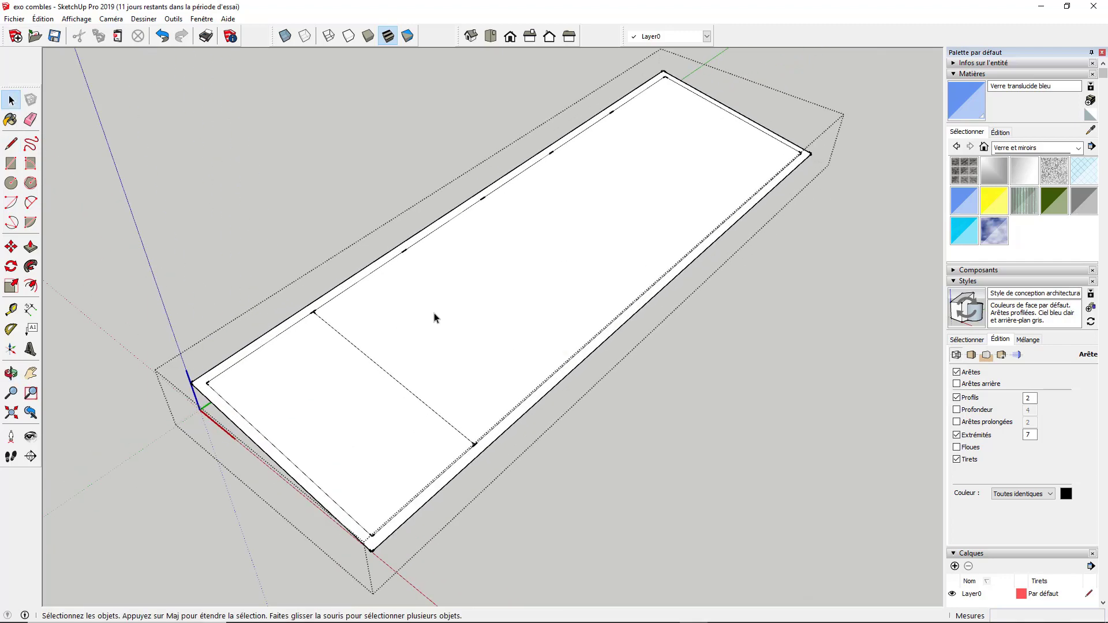
click(486, 297)
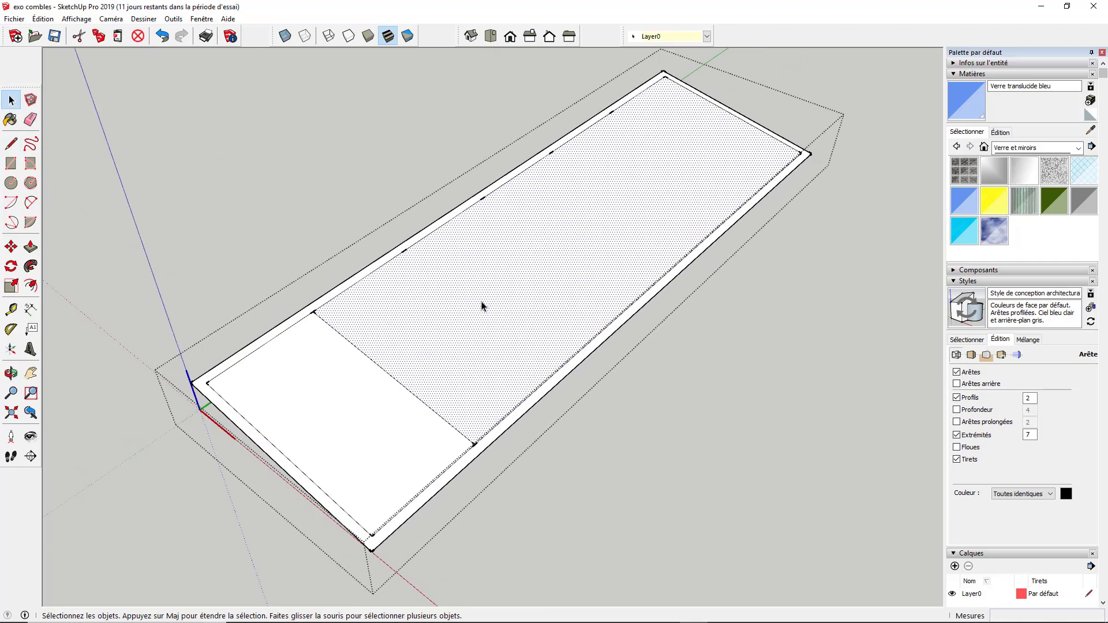
key(Delete)
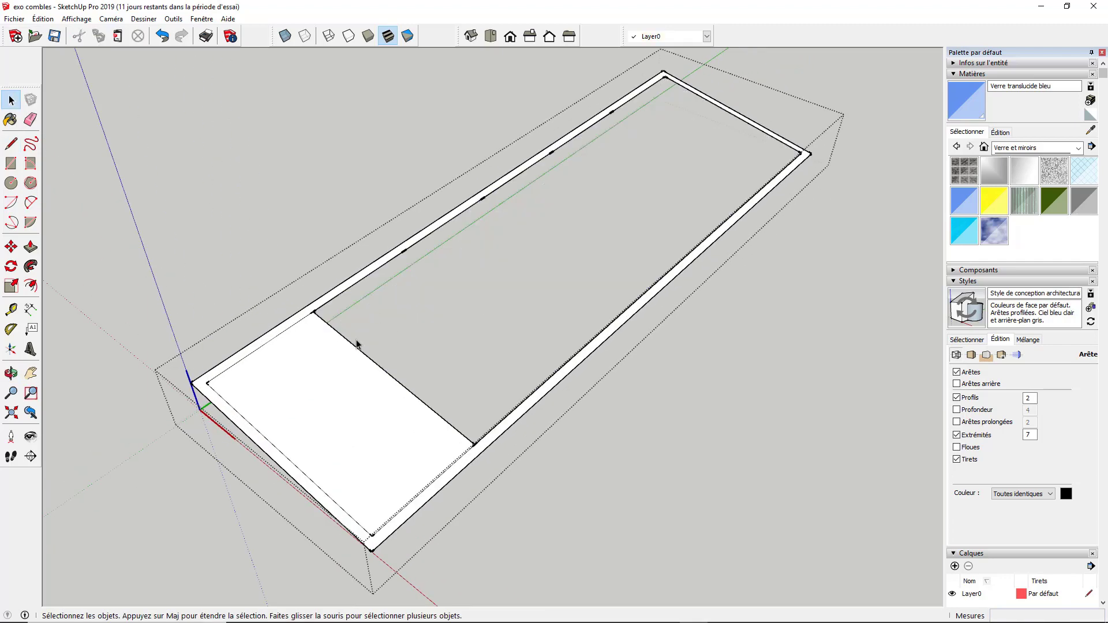
Make the first panel's face and its edges a component named "fenetre toit verriere"
double_click(343, 361)
right_click(338, 358)
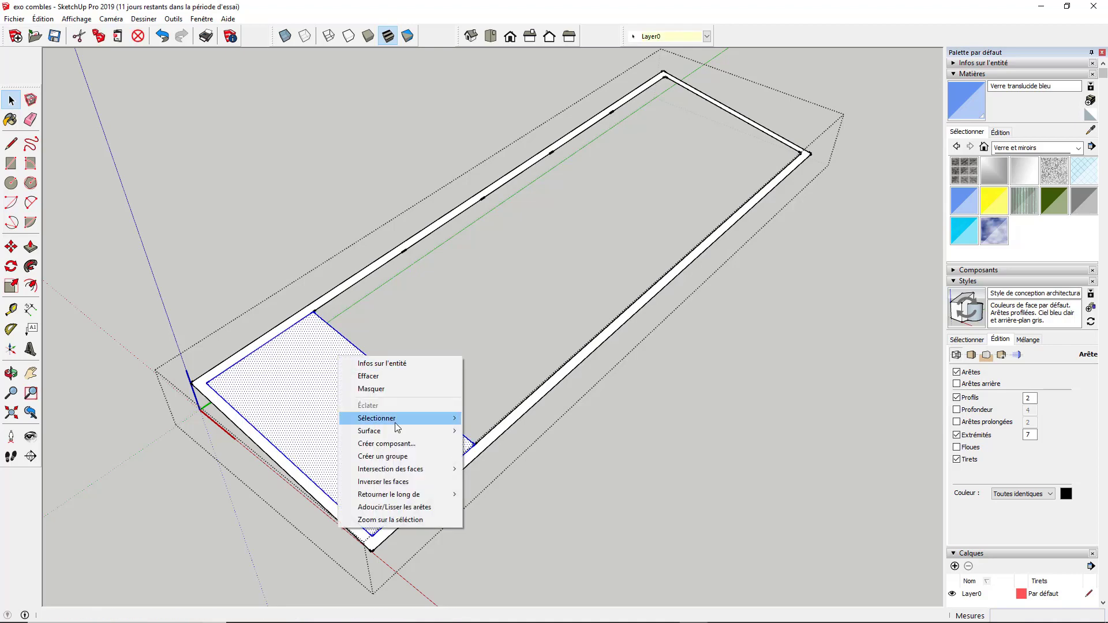
click(395, 444)
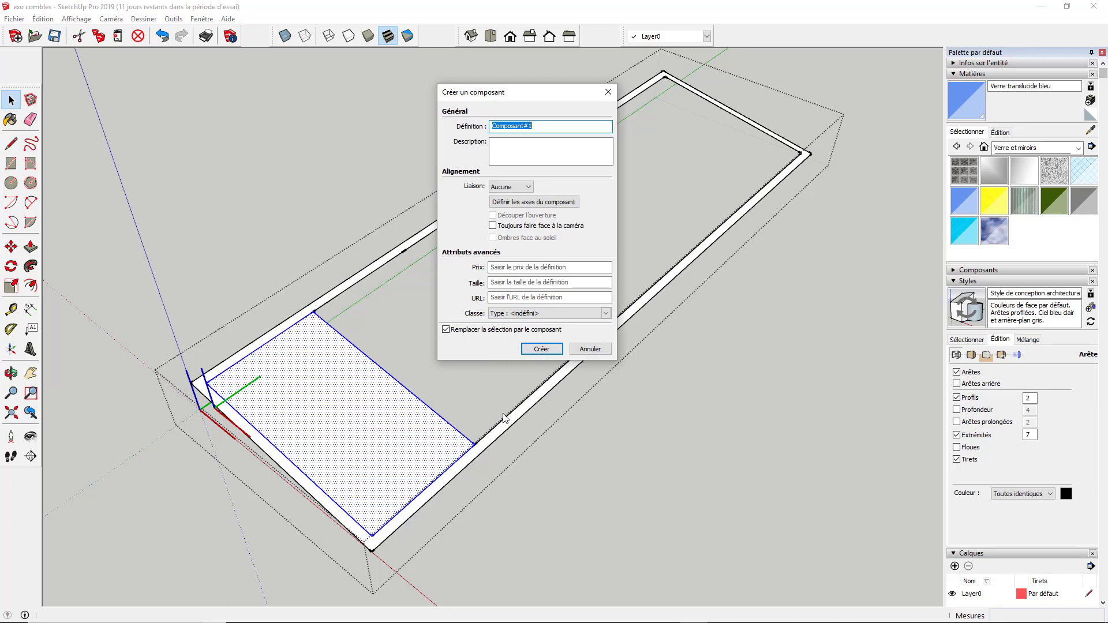
text(fenetre toit verriere)
key(Return)
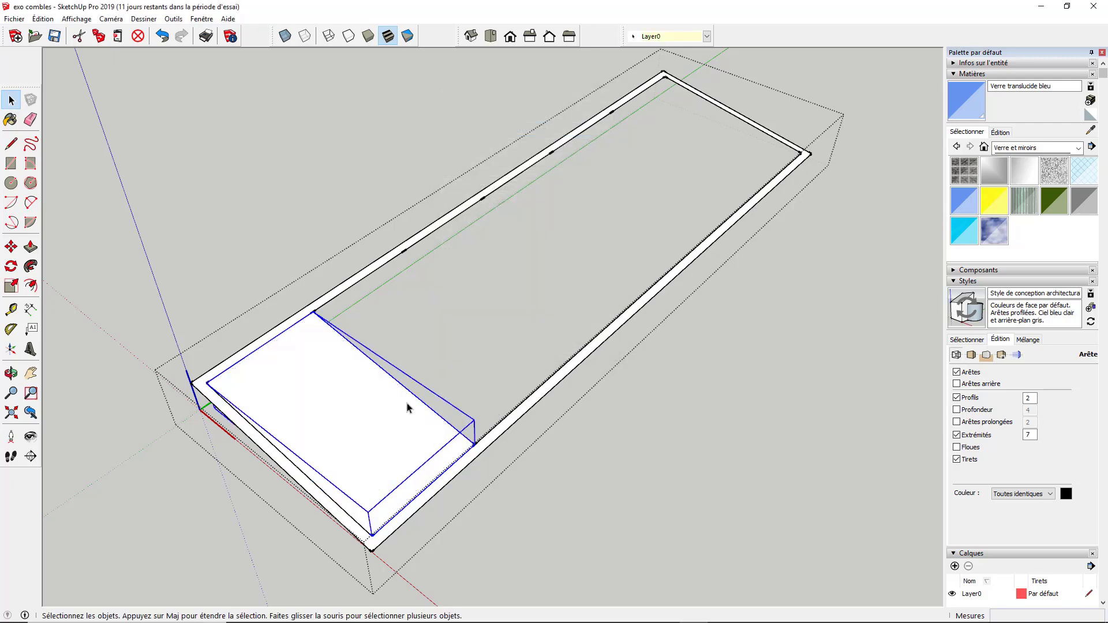
Copy the panel component 104 cm along the long frame edge and repeat it with x5 to fill the remaining divisions
key(m)
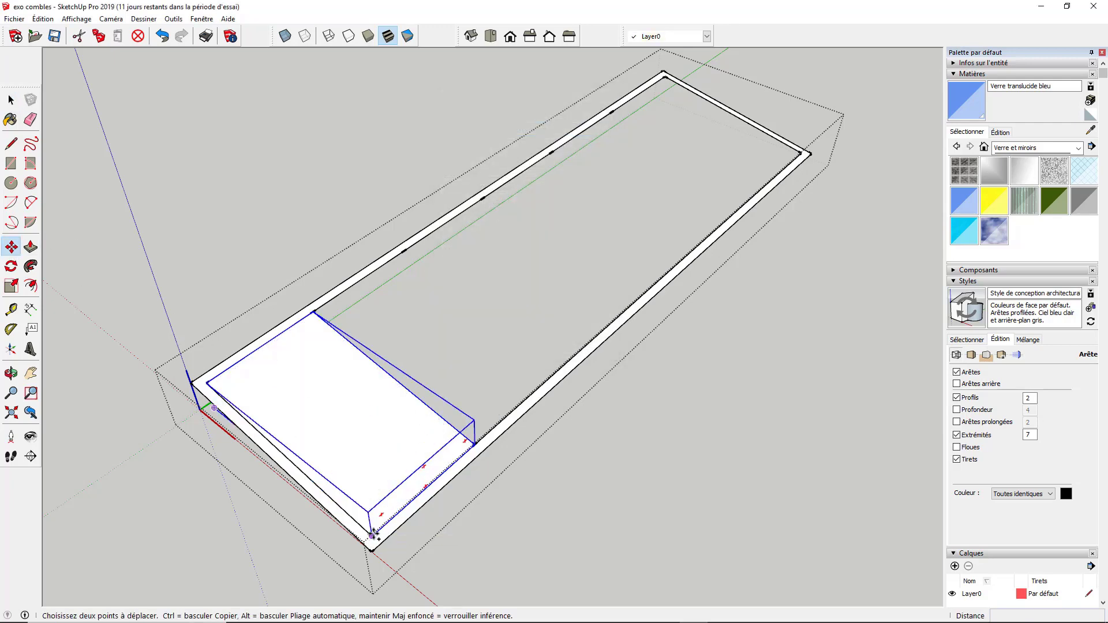
ctrl+click(373, 534)
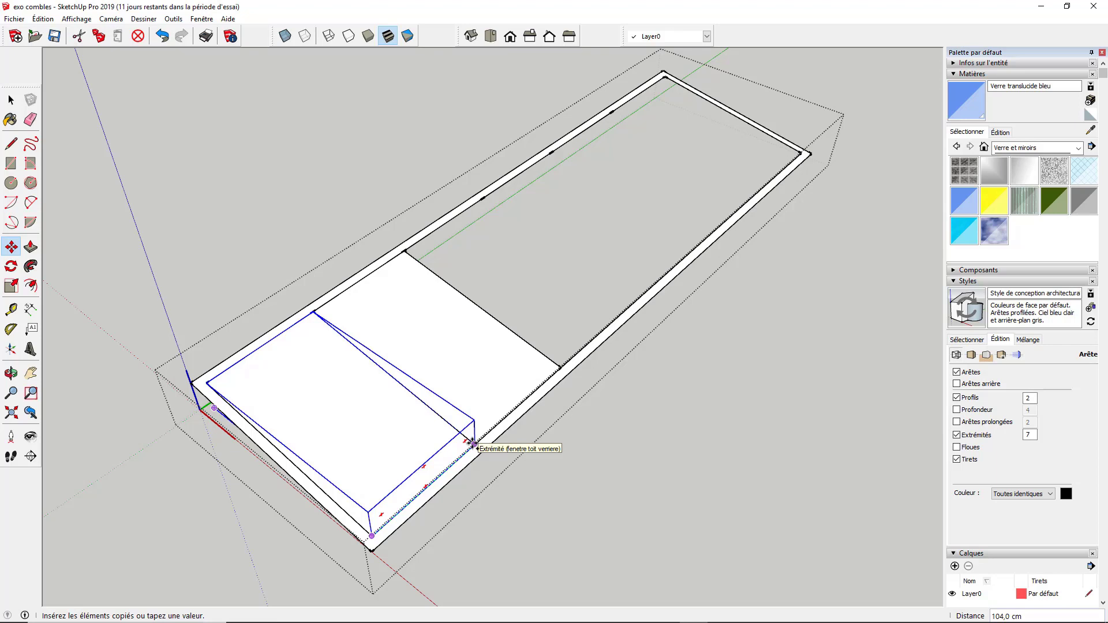
click(472, 443)
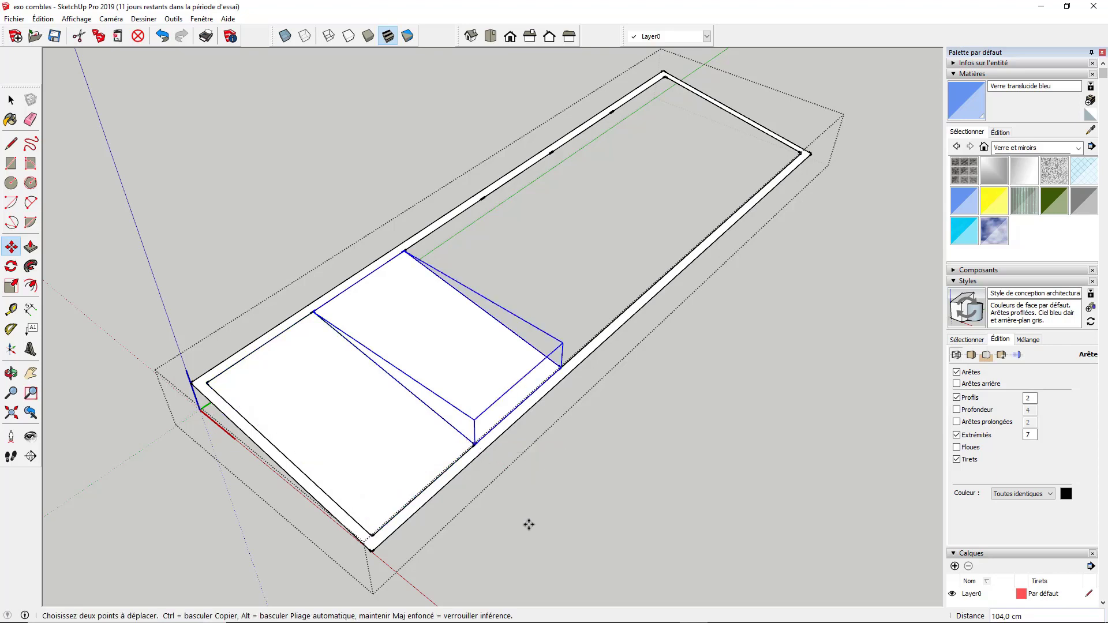
text(x5)
key(Return)
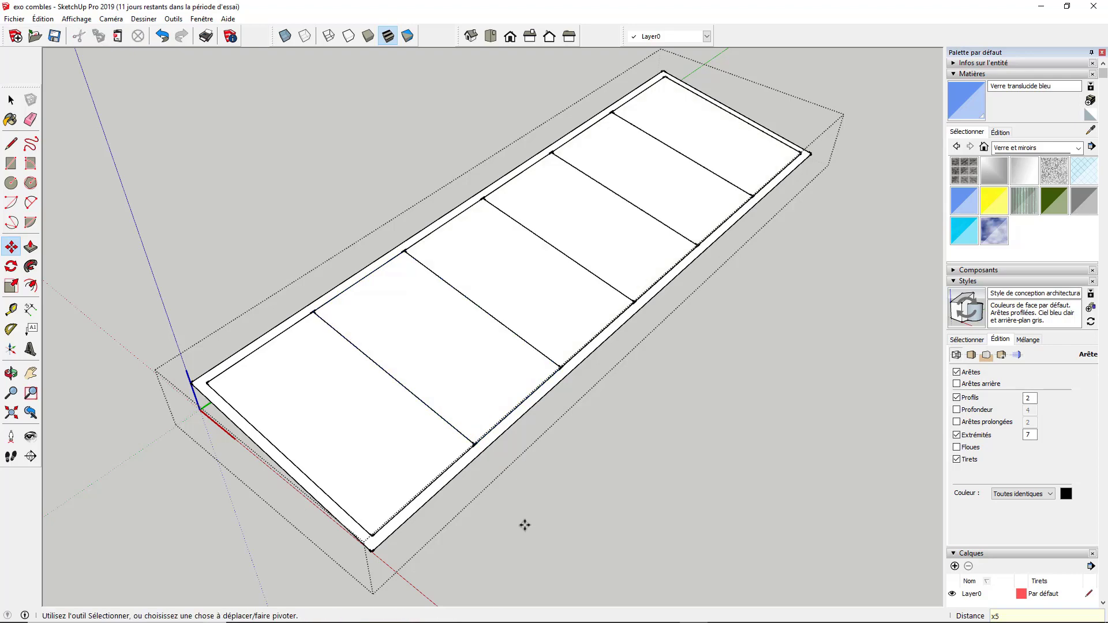
Open the first panel component for editing and activate the Offset tool
click(11, 100)
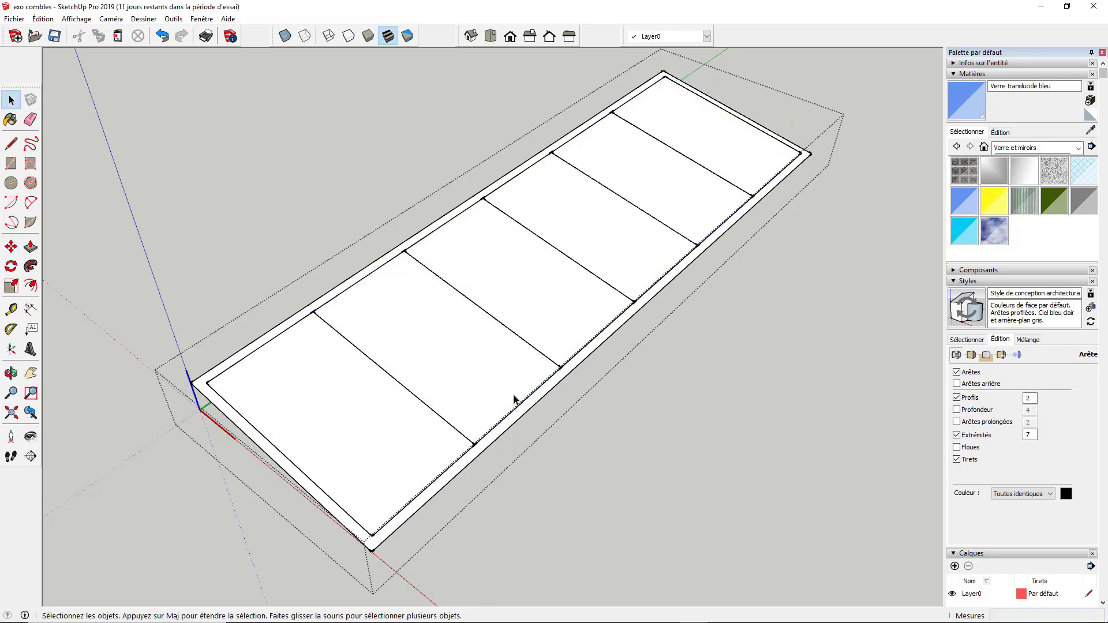
middle_drag(291, 426, 324, 354)
scroll(324, 347, up, 1)
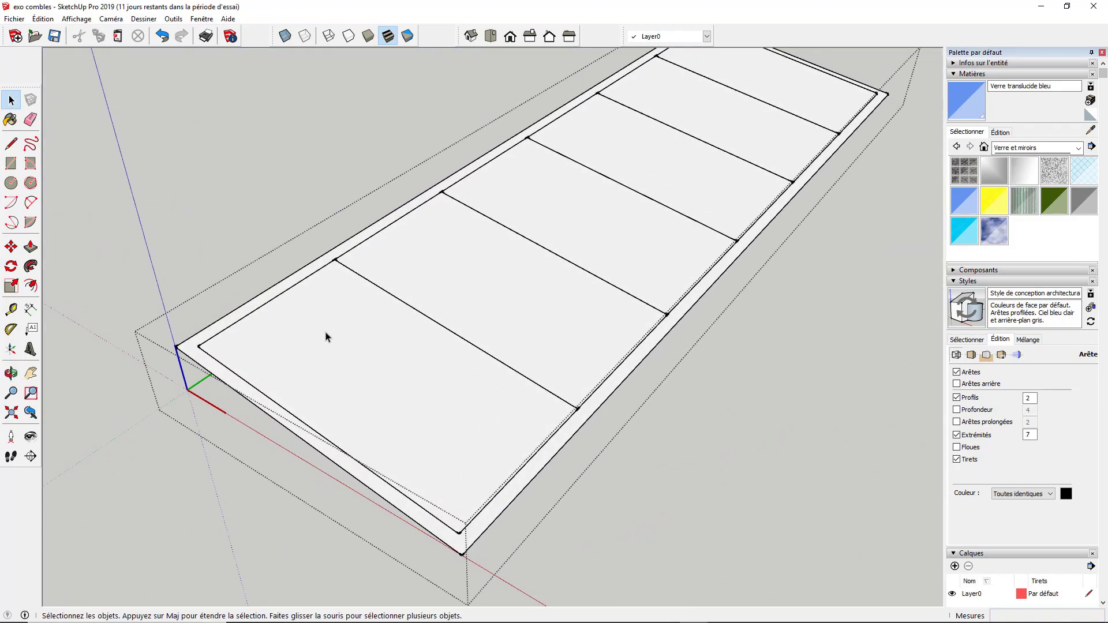
scroll(321, 341, down, 1)
scroll(301, 382, up, 2)
scroll(283, 407, up, 1)
scroll(299, 391, down, 1)
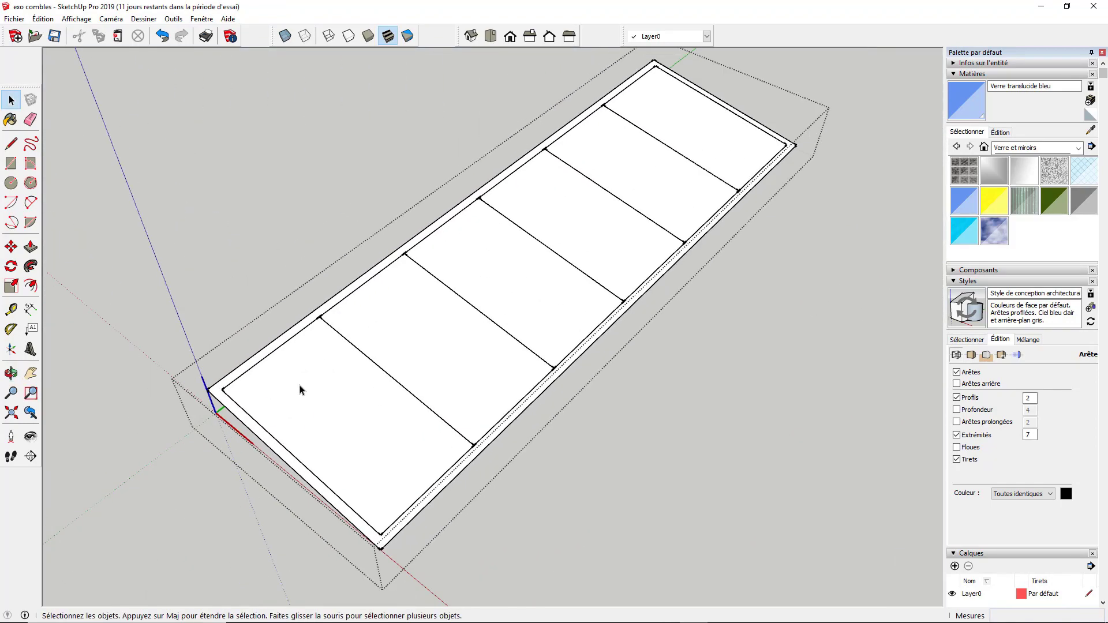
click(299, 389)
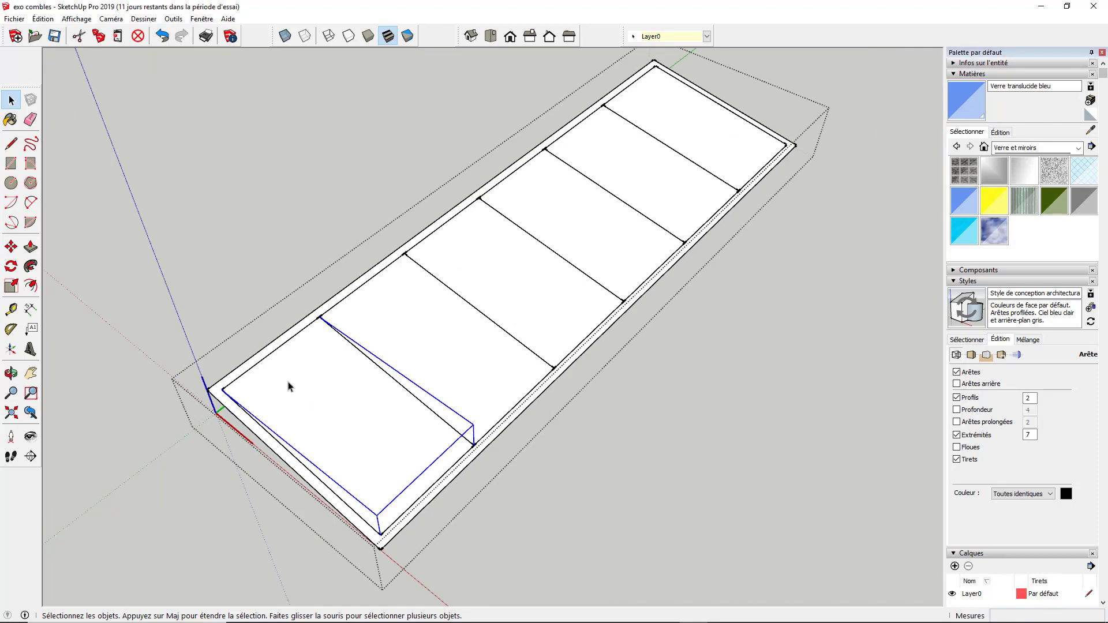
double_click(299, 382)
middle_drag(347, 396, 393, 379)
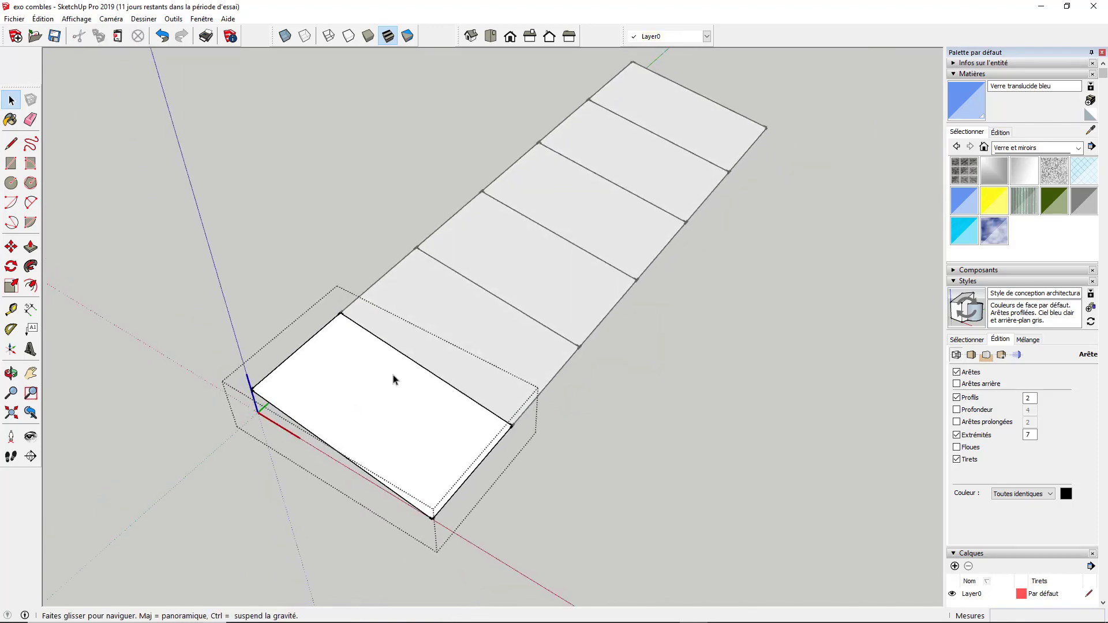
click(30, 286)
click(283, 403)
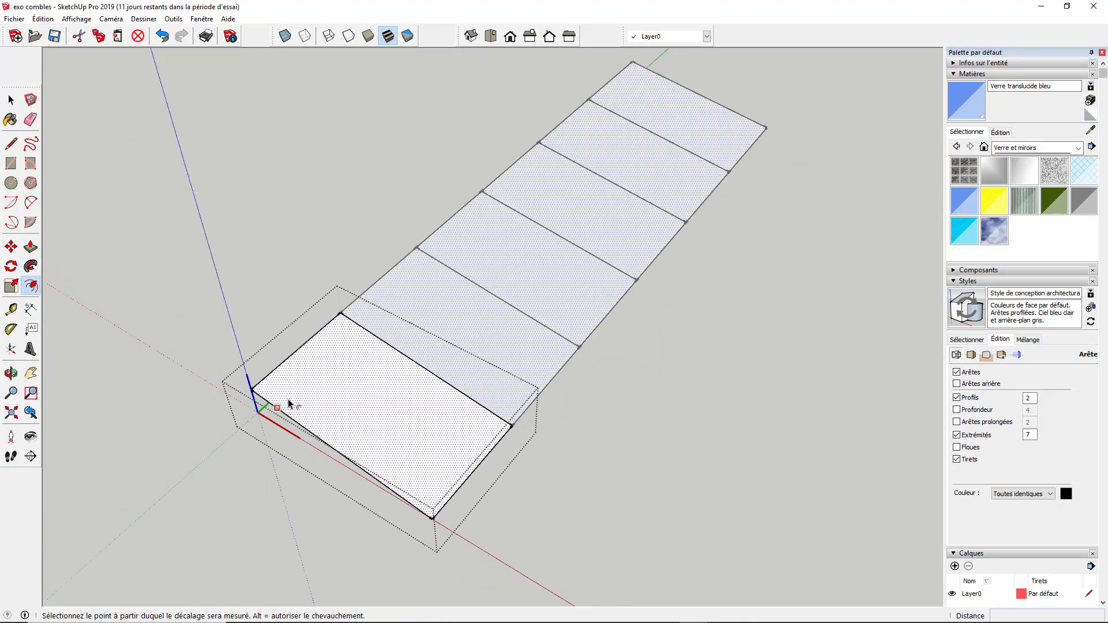
click(278, 423)
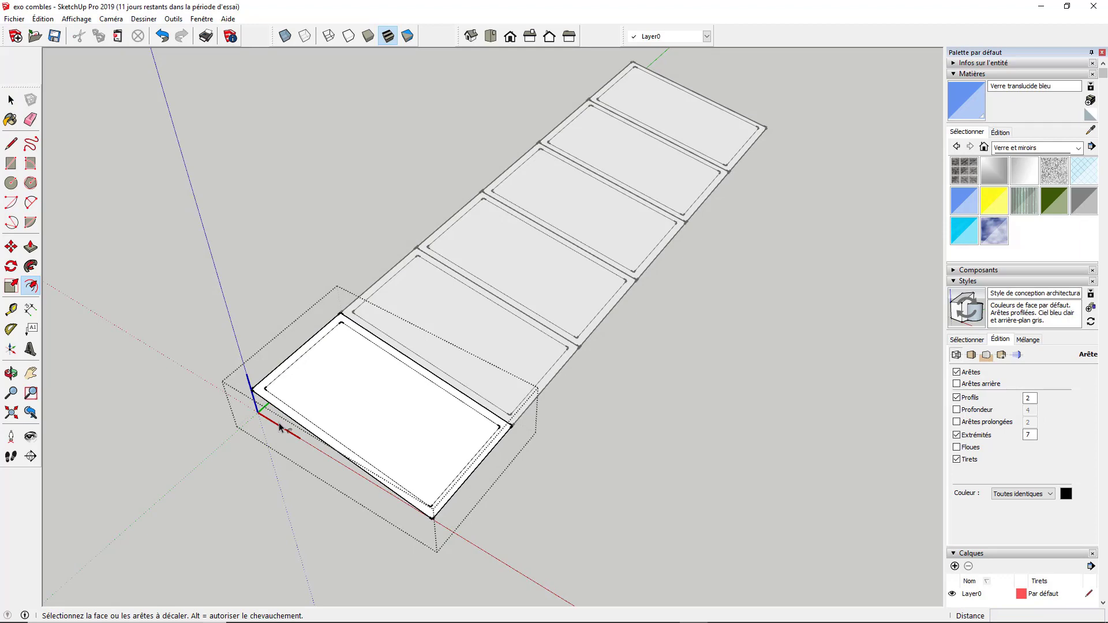
key(ctrl+z)
Offset the panel face's outline inward by 5 cm to form the panel's frame
click(313, 420)
click(312, 415)
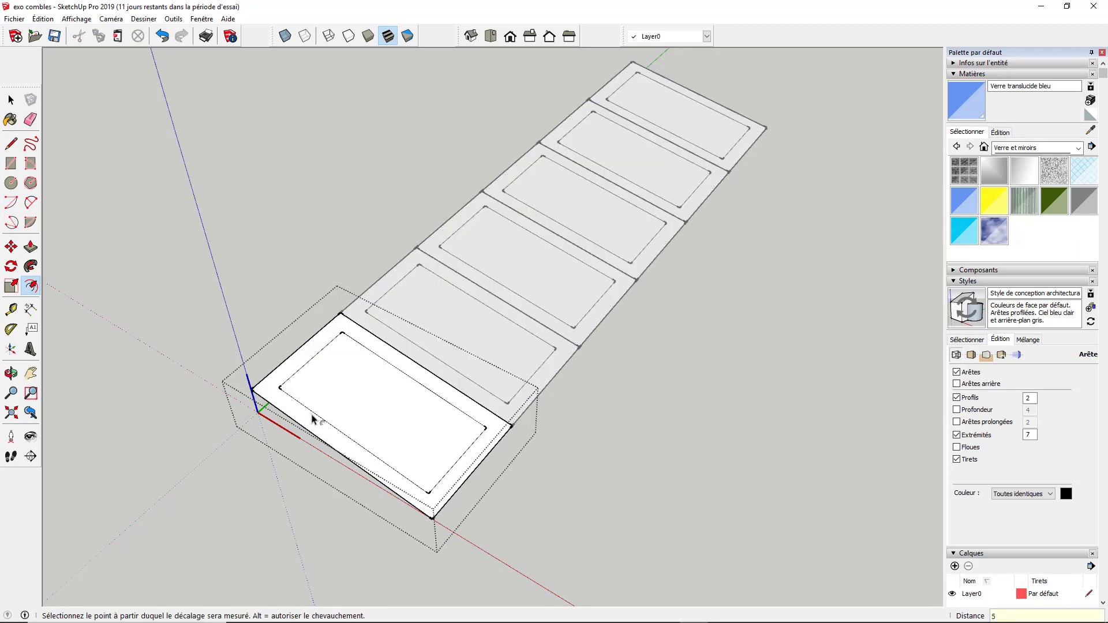
key(Return)
Delete the panel's inner face to leave only the frame border
scroll(305, 393, up, 1)
middle_drag(317, 399, 420, 315)
click(10, 99)
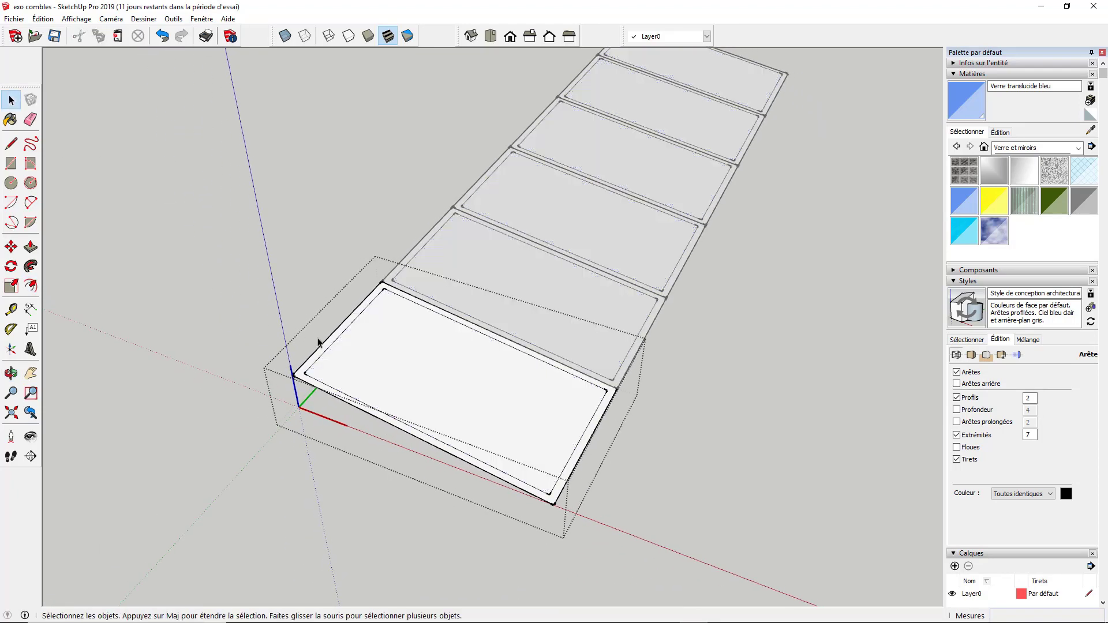
triple_click(392, 399)
key(Delete)
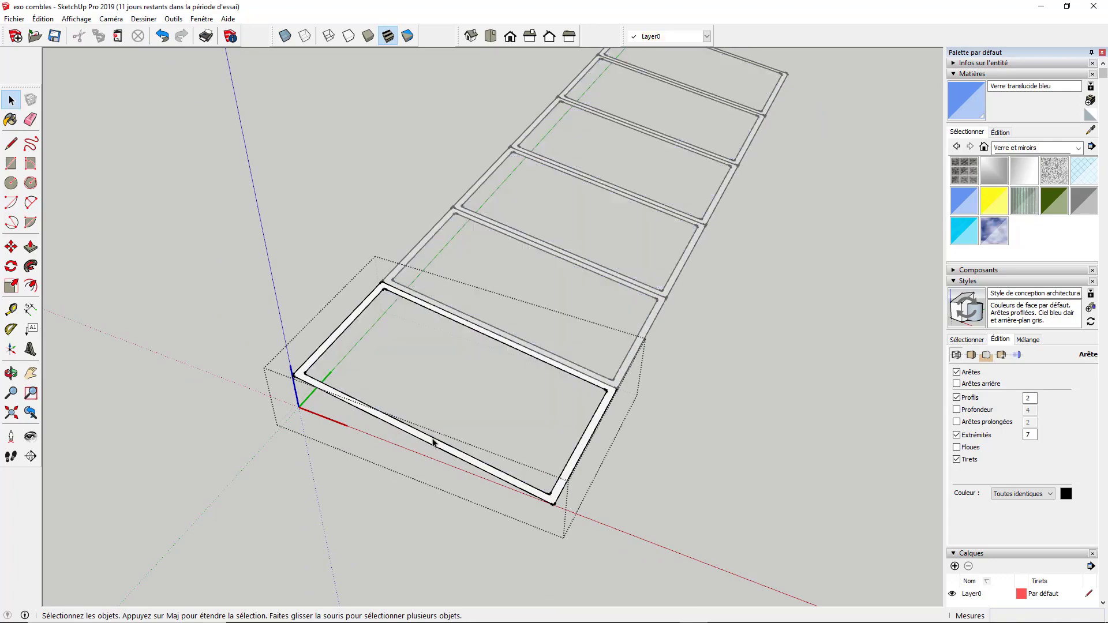
Exit the nested components and examine the glass roof framing from inside the attic and from above the roof
click(660, 481)
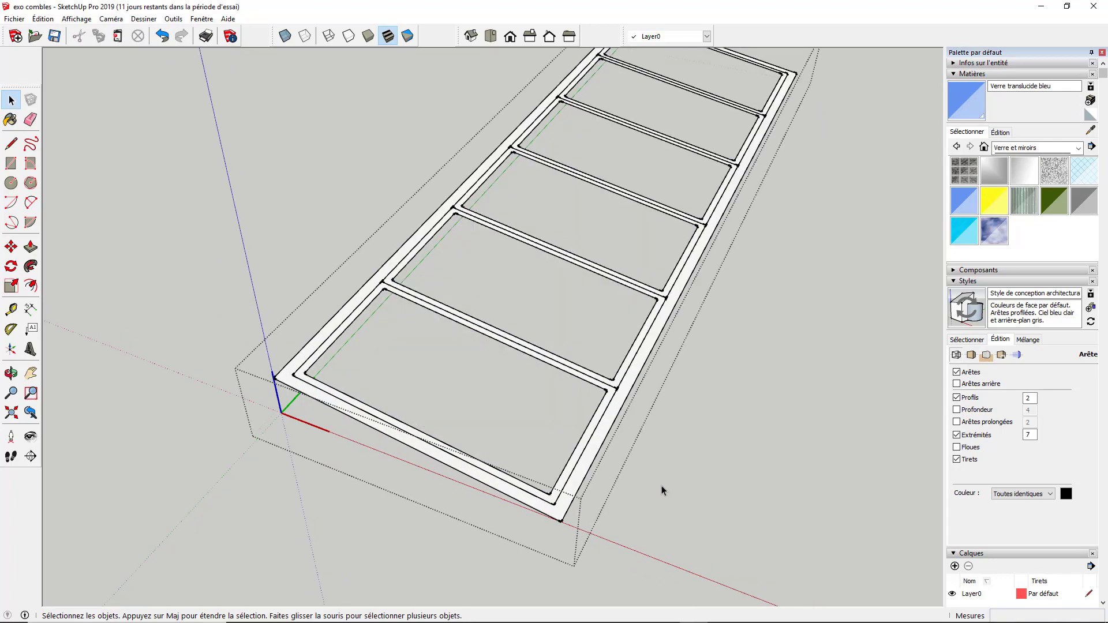
click(662, 486)
scroll(484, 411, down, 3)
middle_drag(440, 457, 425, 482)
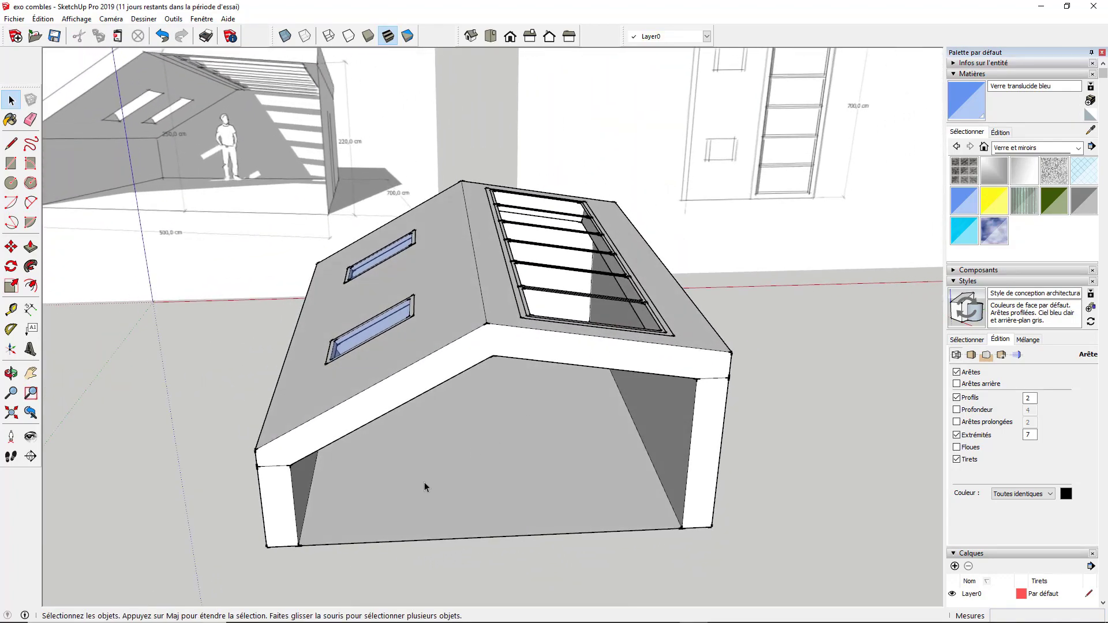
middle_drag(516, 449, 625, 202)
scroll(629, 219, up, 6)
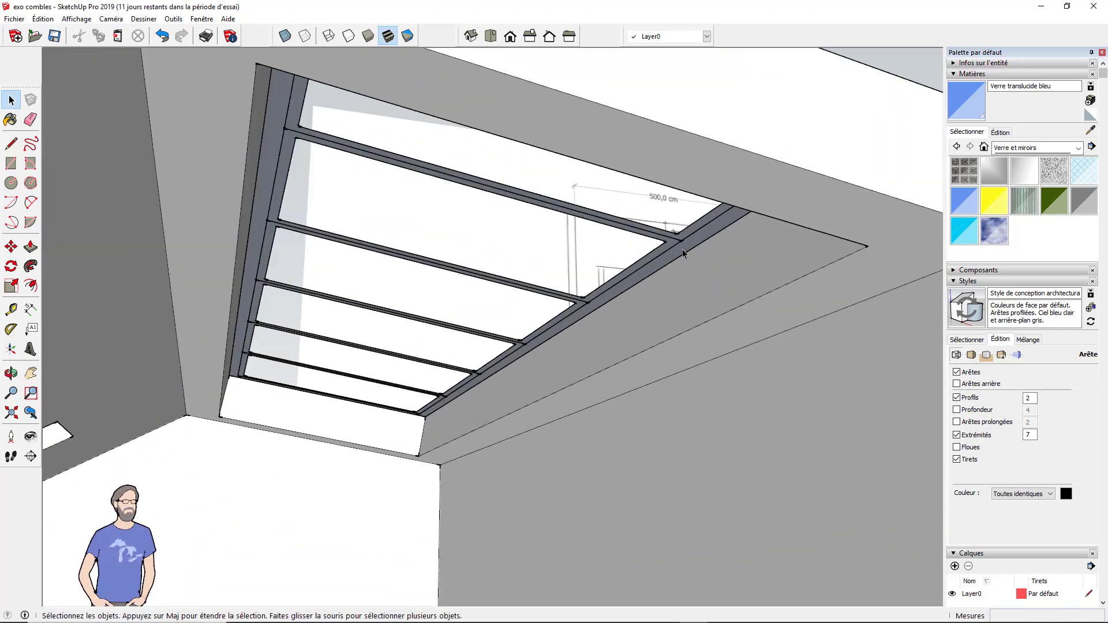
middle_drag(693, 237, 341, 470)
scroll(308, 471, up, 4)
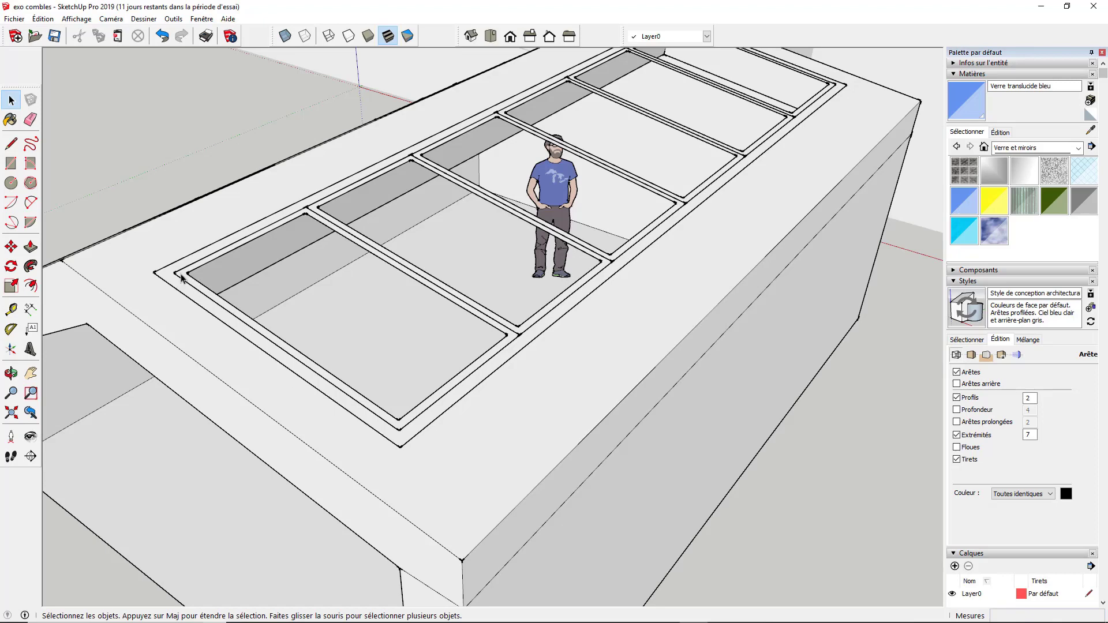
Open the glass roof component and extrude the outer frame border's upper face by 5 cm
double_click(396, 438)
middle_drag(356, 462, 629, 288)
click(30, 249)
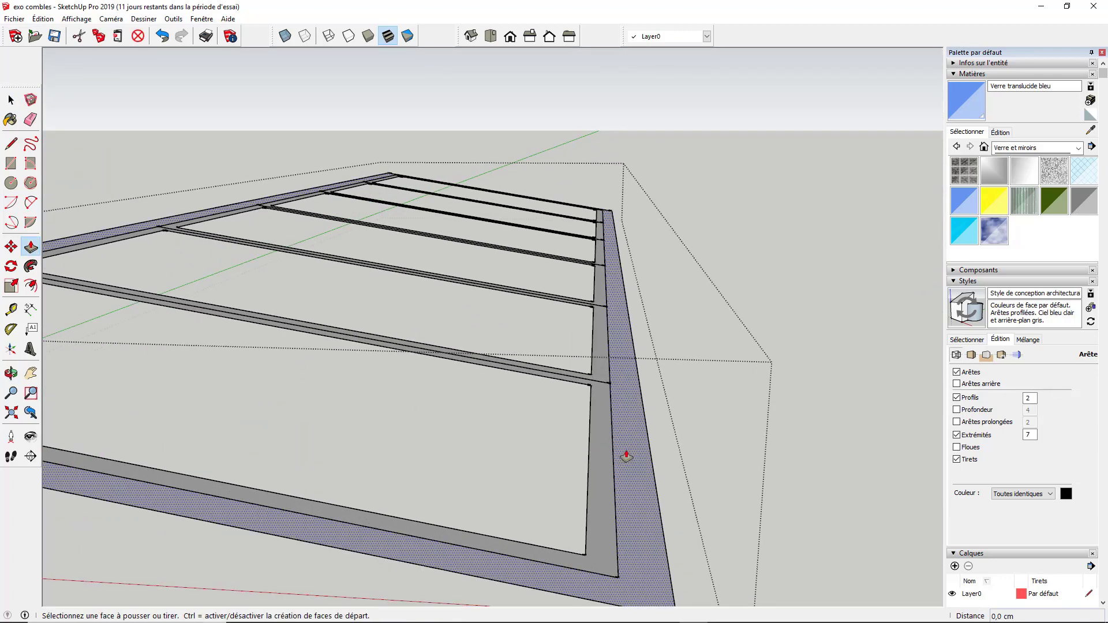
click(623, 456)
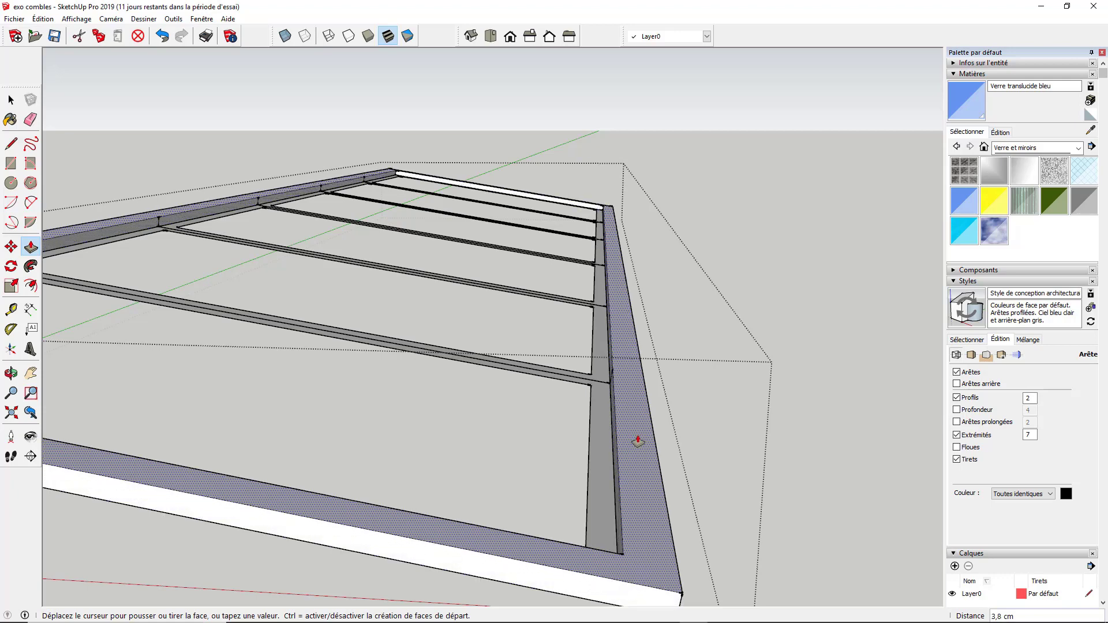
click(638, 442)
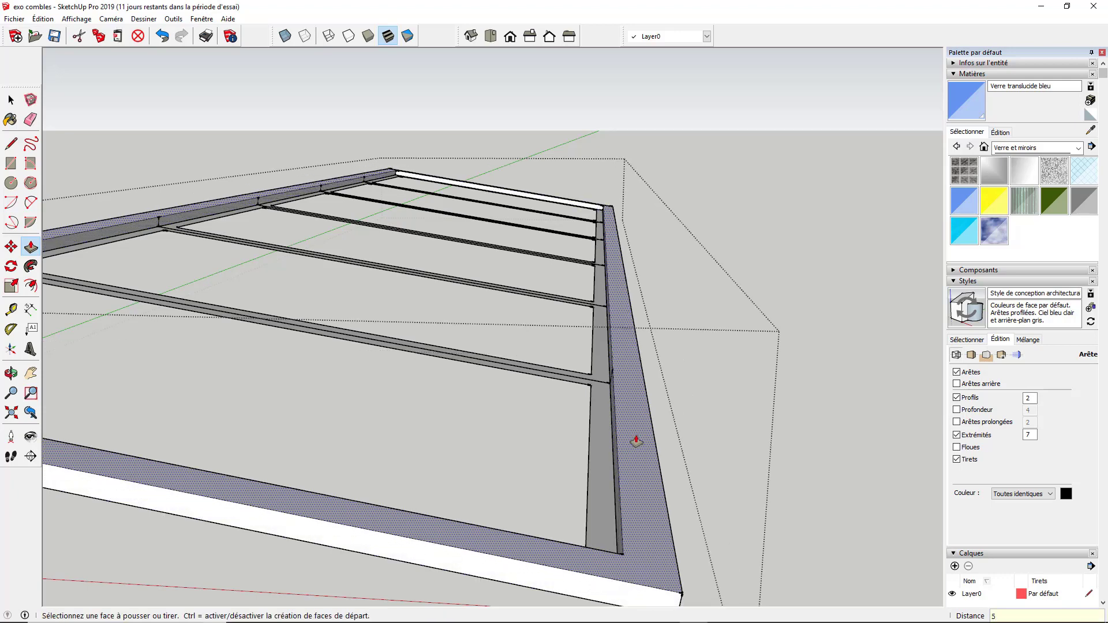
key(Return)
Extrude the outer frame border's underside downward by 5 cm
middle_drag(567, 485, 595, 420)
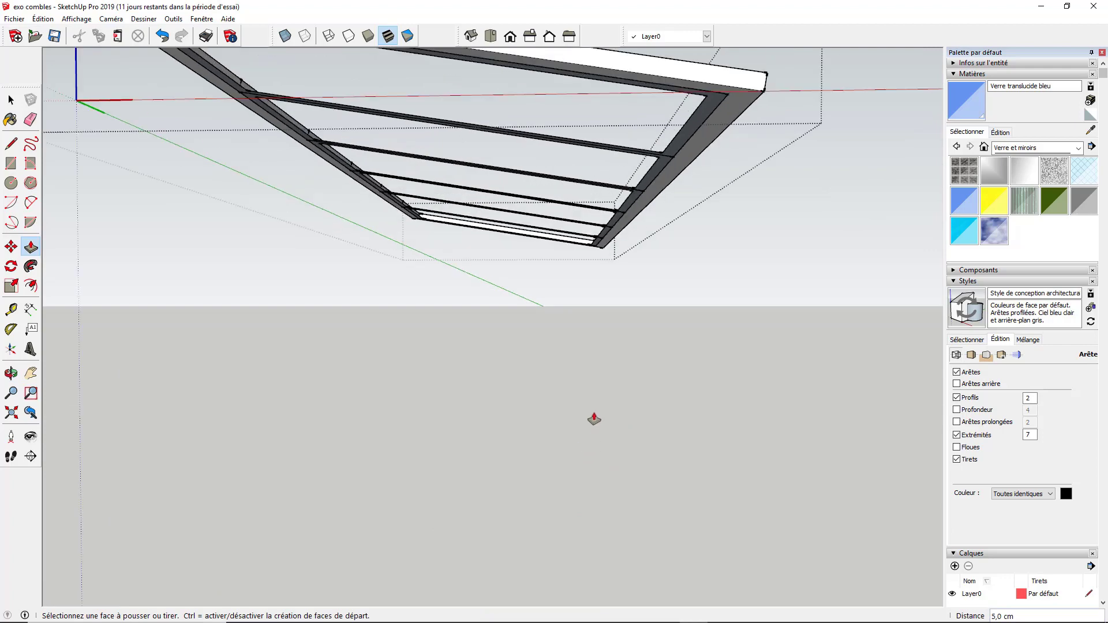
click(732, 122)
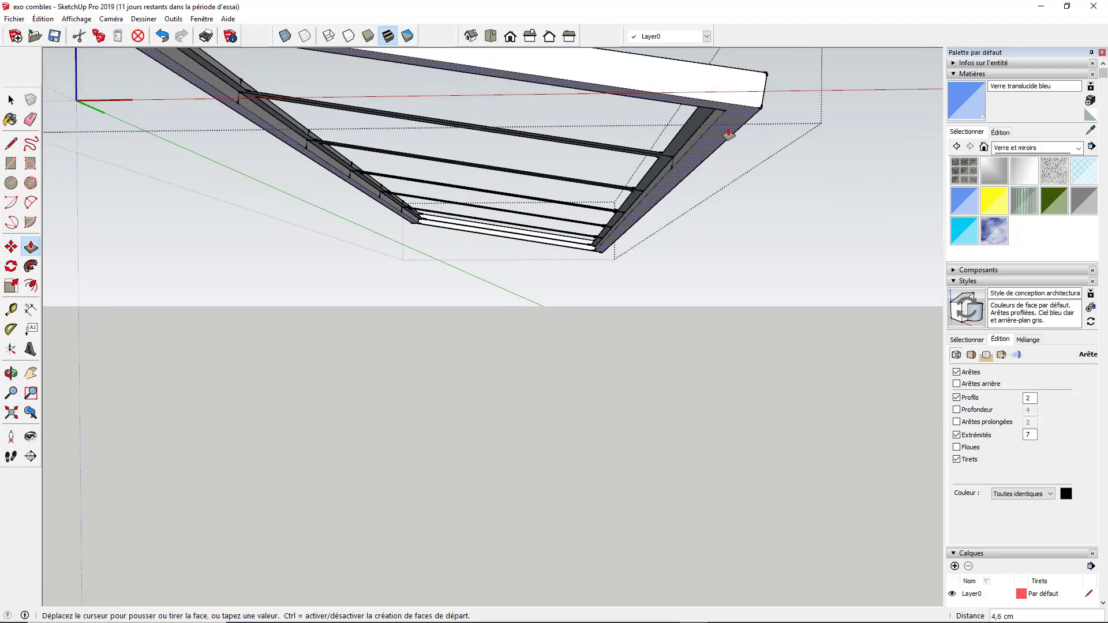
click(728, 135)
click(727, 138)
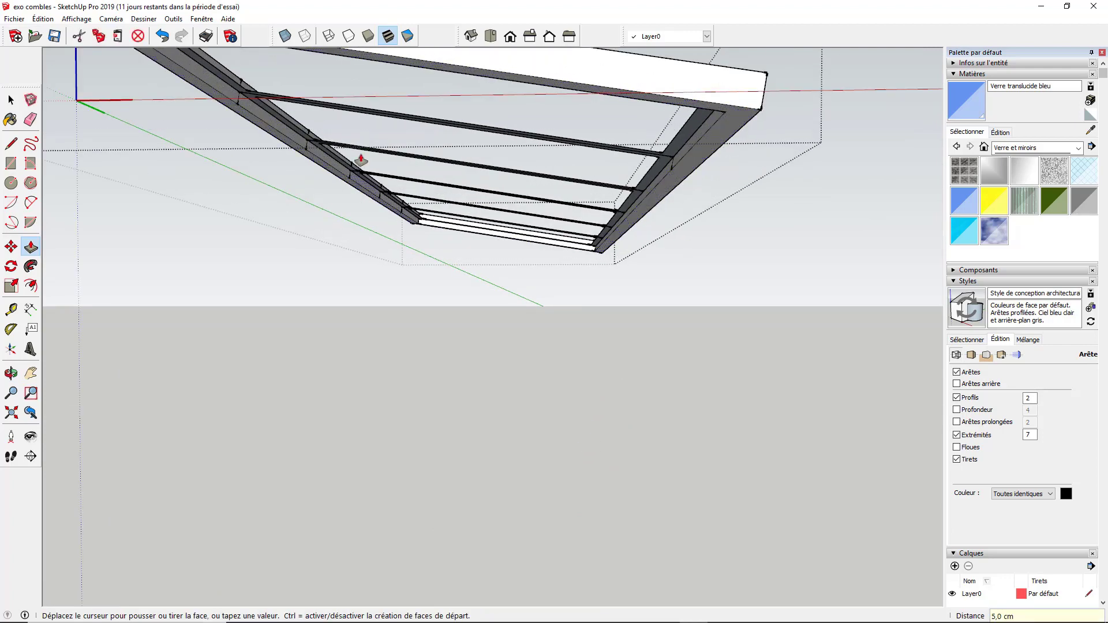
Open the first panel component inside the frame and extrude its border's upper face by 3 cm
middle_drag(361, 160, 239, 345)
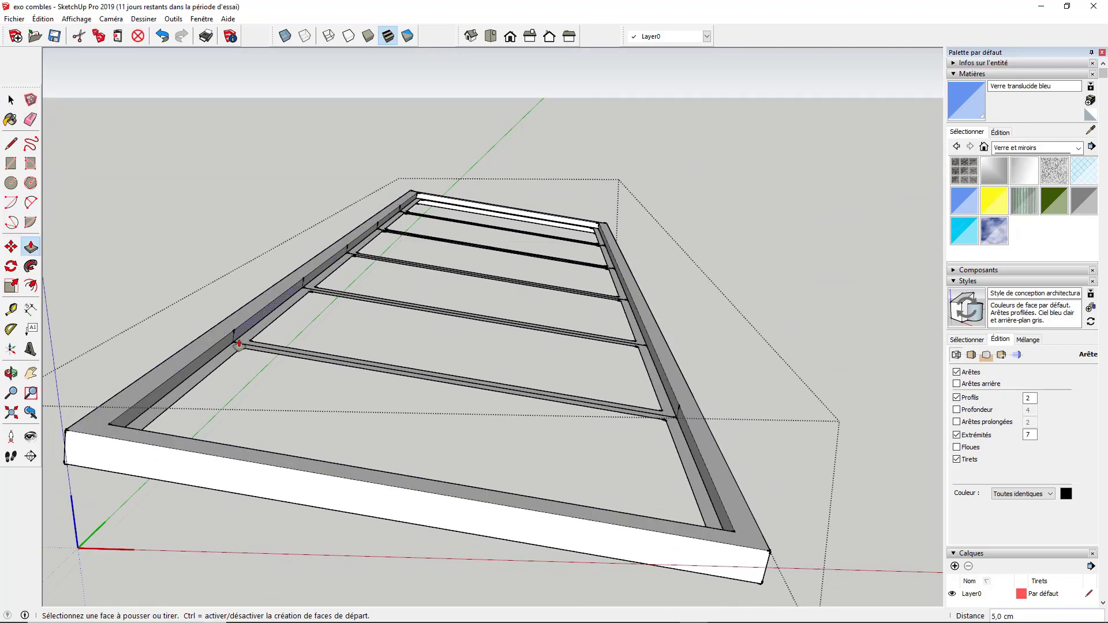
key(space)
click(227, 360)
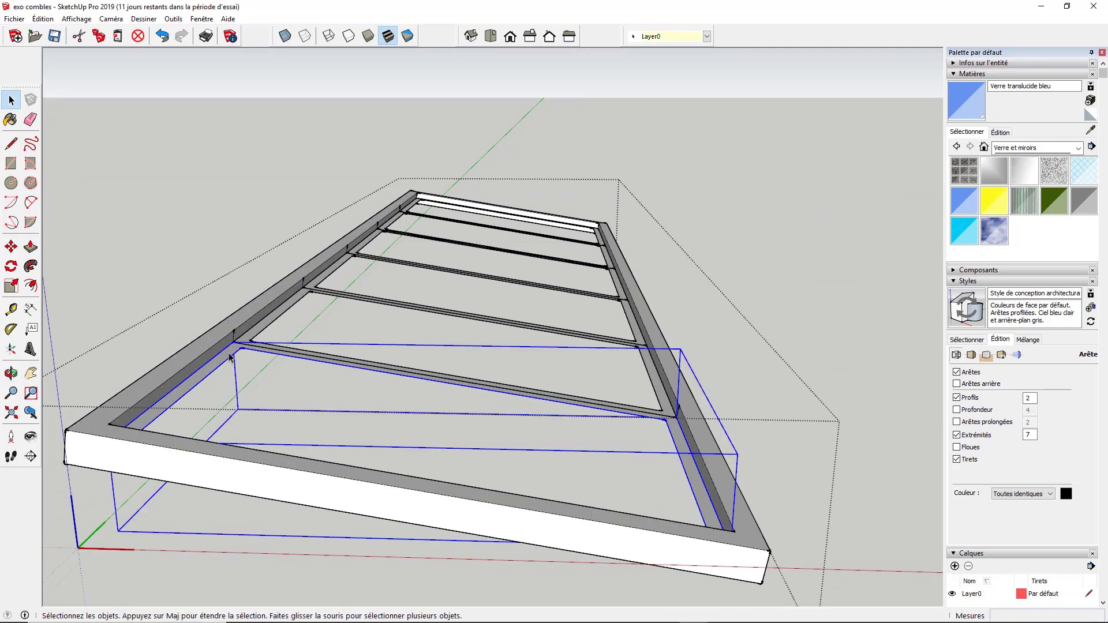
double_click(230, 354)
middle_drag(226, 360, 258, 344)
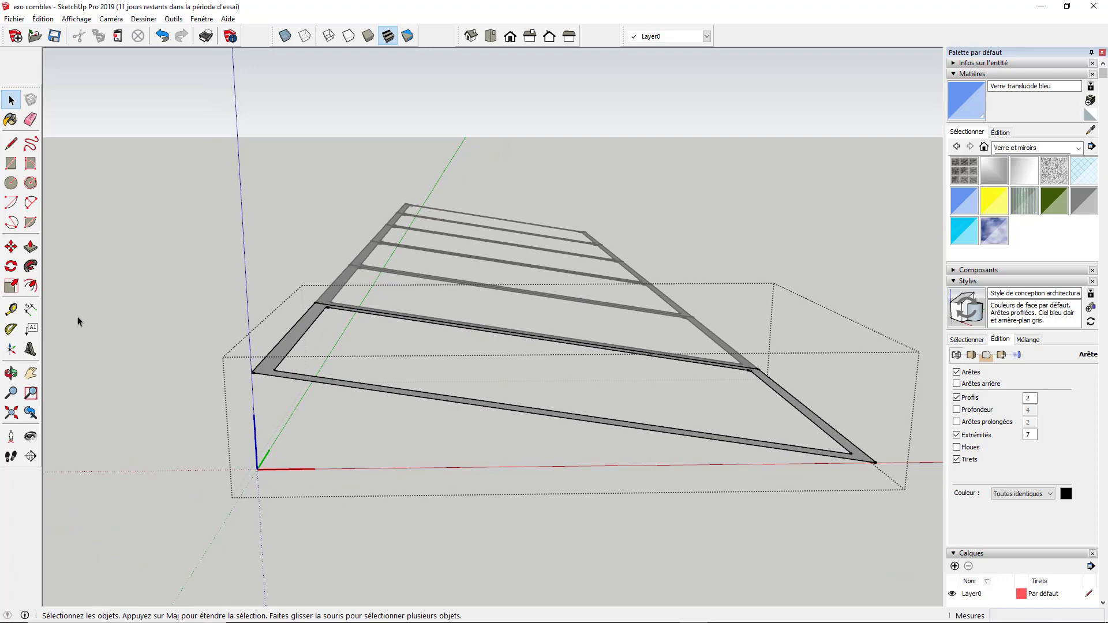
click(26, 248)
double_click(284, 349)
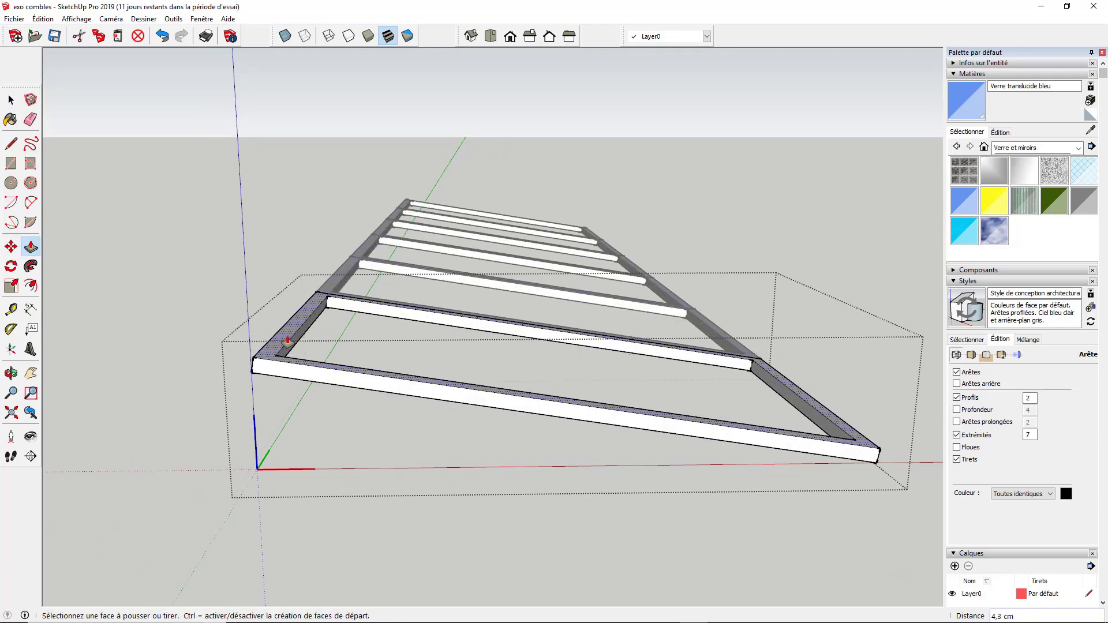
text(3)
middle_drag(287, 344, 300, 227)
key(Return)
Extrude the underside of the first panel's border downward
click(302, 228)
click(304, 241)
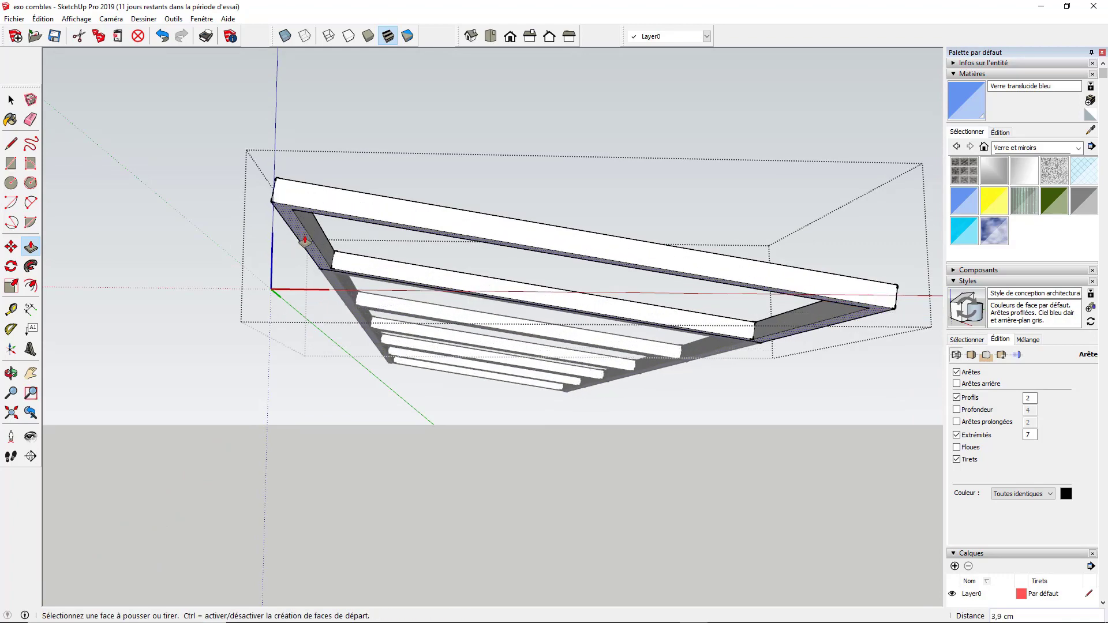
key(space)
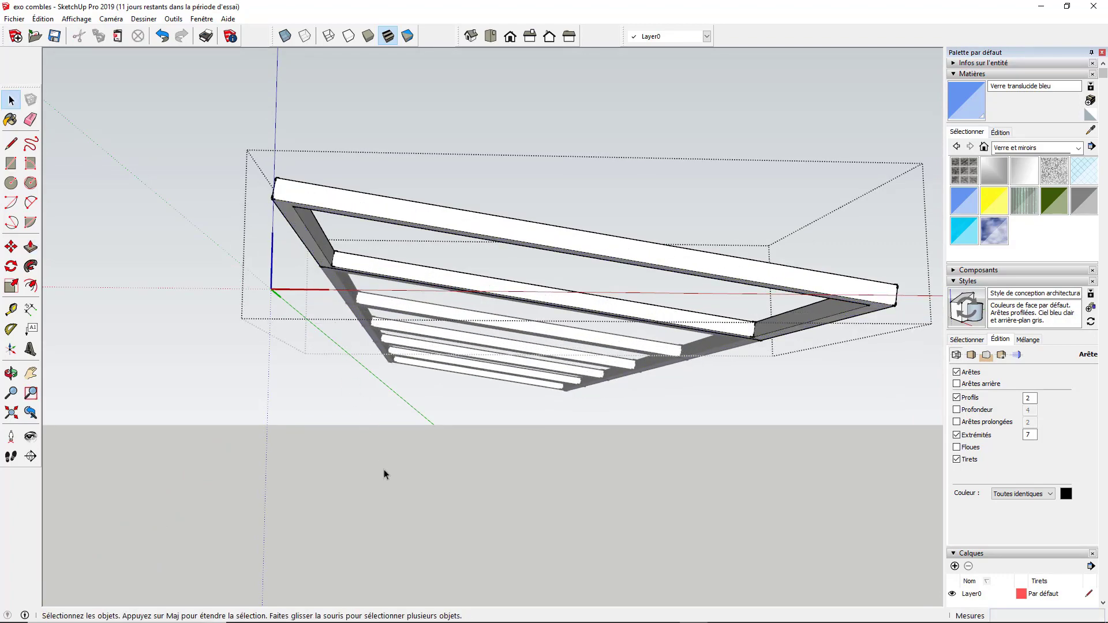
scroll(387, 470, up, 2)
middle_drag(397, 223, 228, 410)
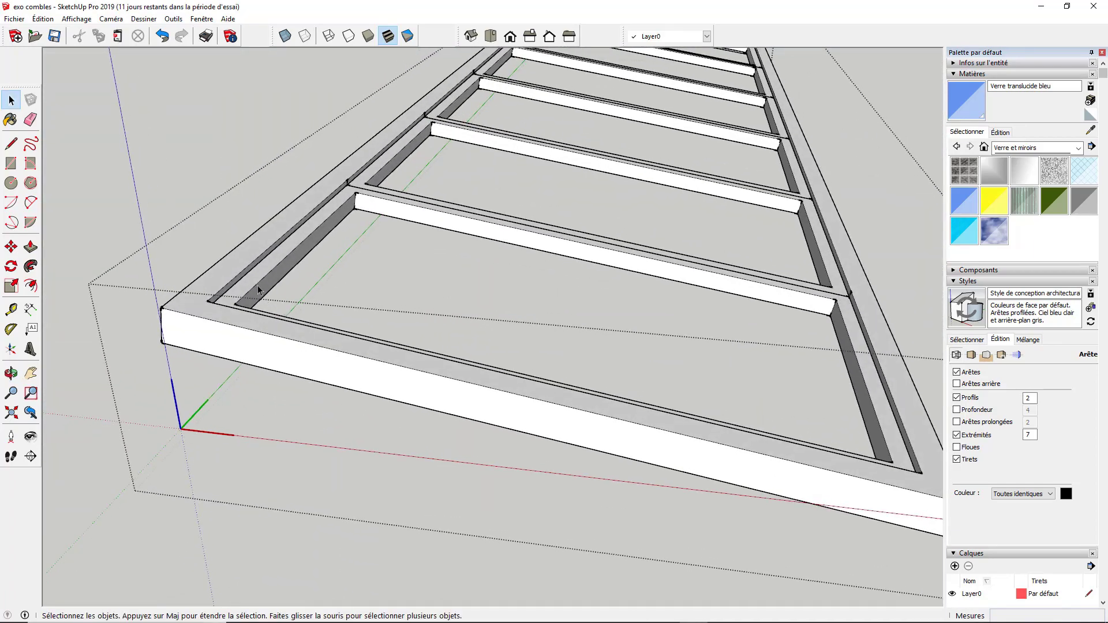
Close the panel's opening with an edge along its inner border and paint the resulting face with Verre translucide bleu
scroll(258, 285, down, 2)
click(11, 143)
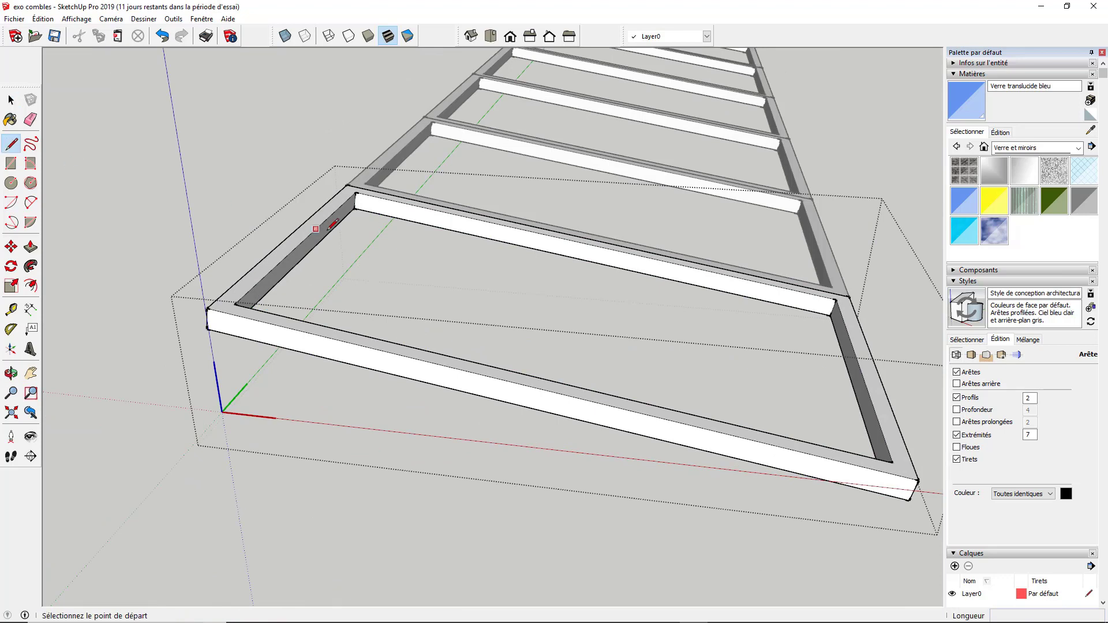
click(235, 304)
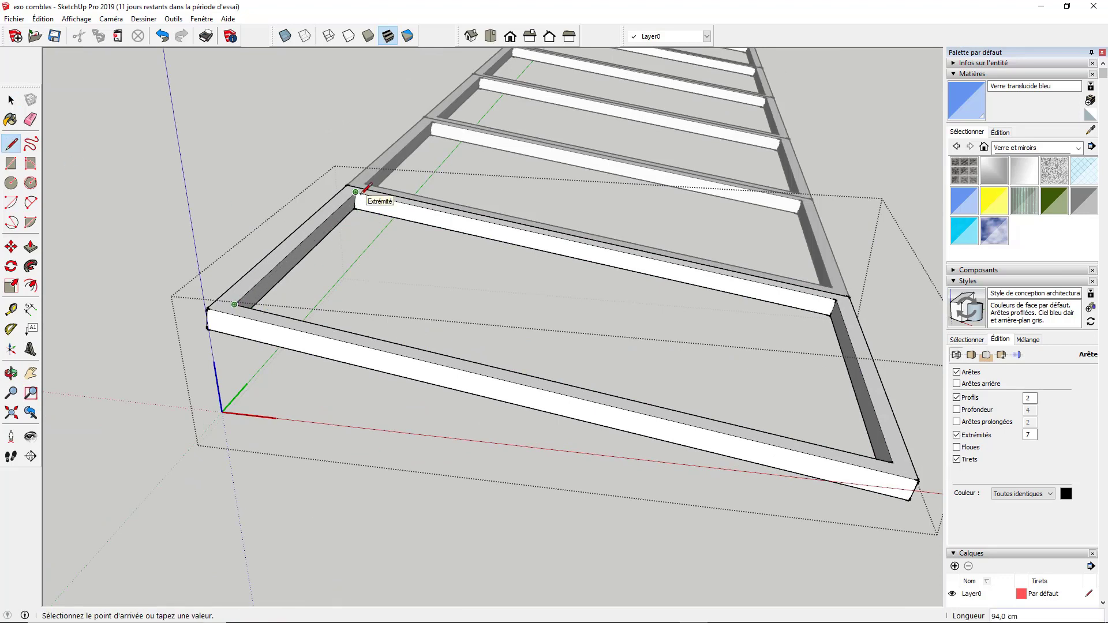
click(354, 194)
click(964, 201)
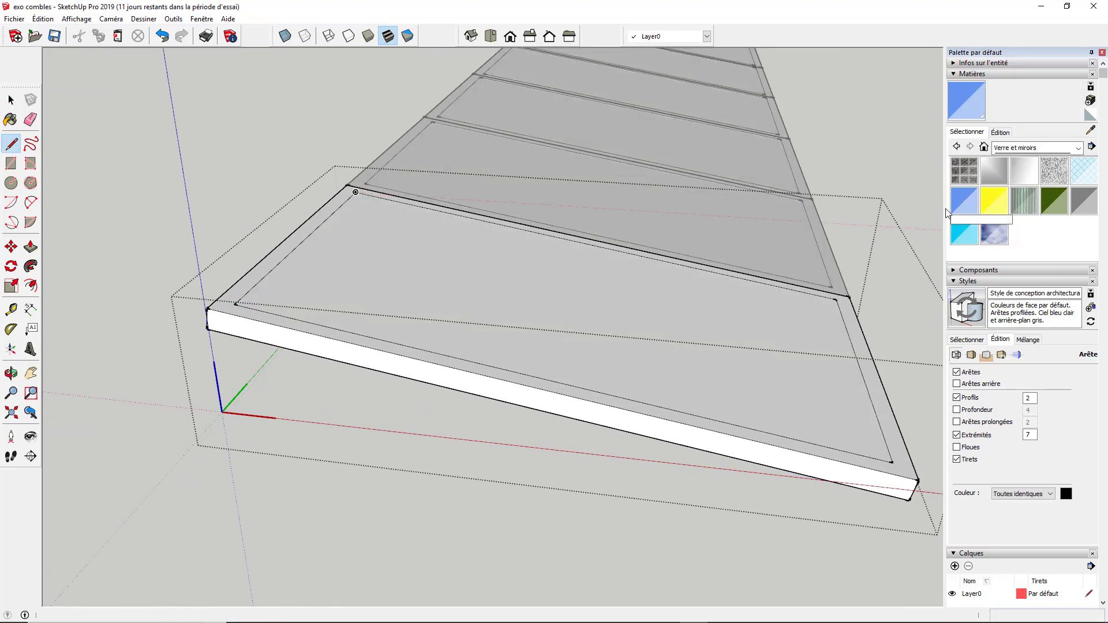
click(647, 321)
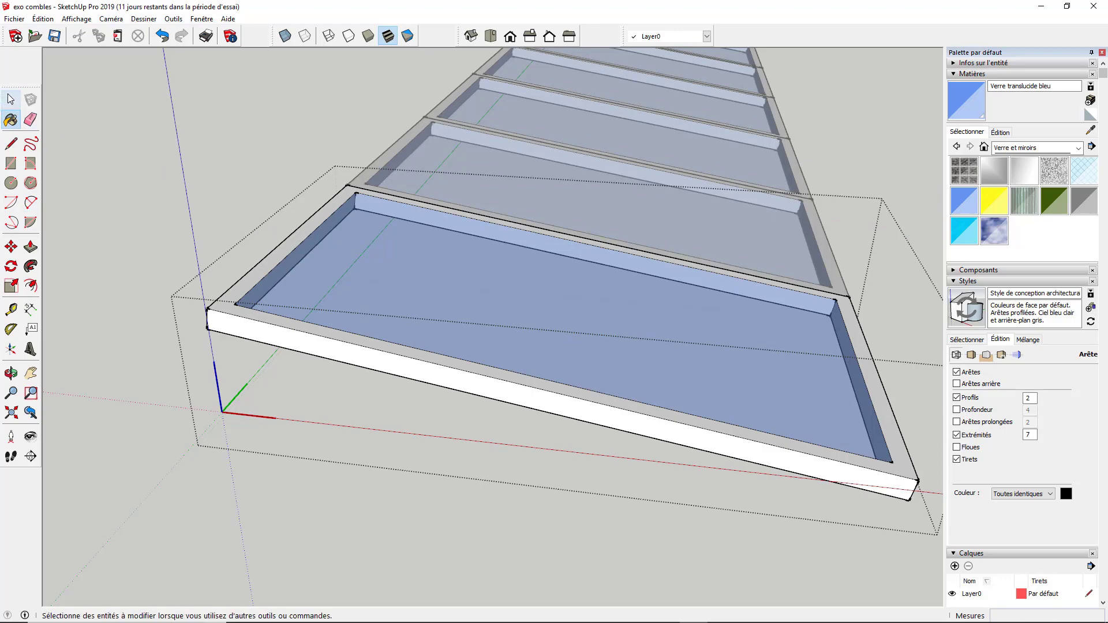
Exit the nested components and examine the glazed roof from below and from inside the attic
click(10, 100)
click(209, 186)
middle_drag(150, 413, 343, 256)
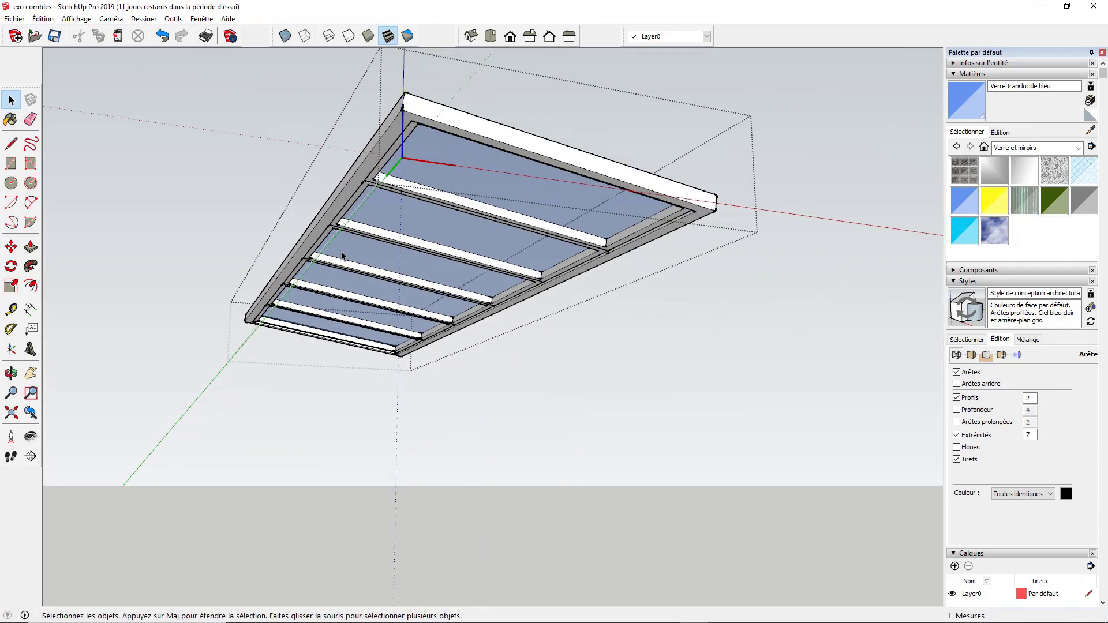
click(462, 426)
scroll(393, 317, down, 2)
middle_drag(350, 327, 215, 321)
scroll(339, 401, up, 5)
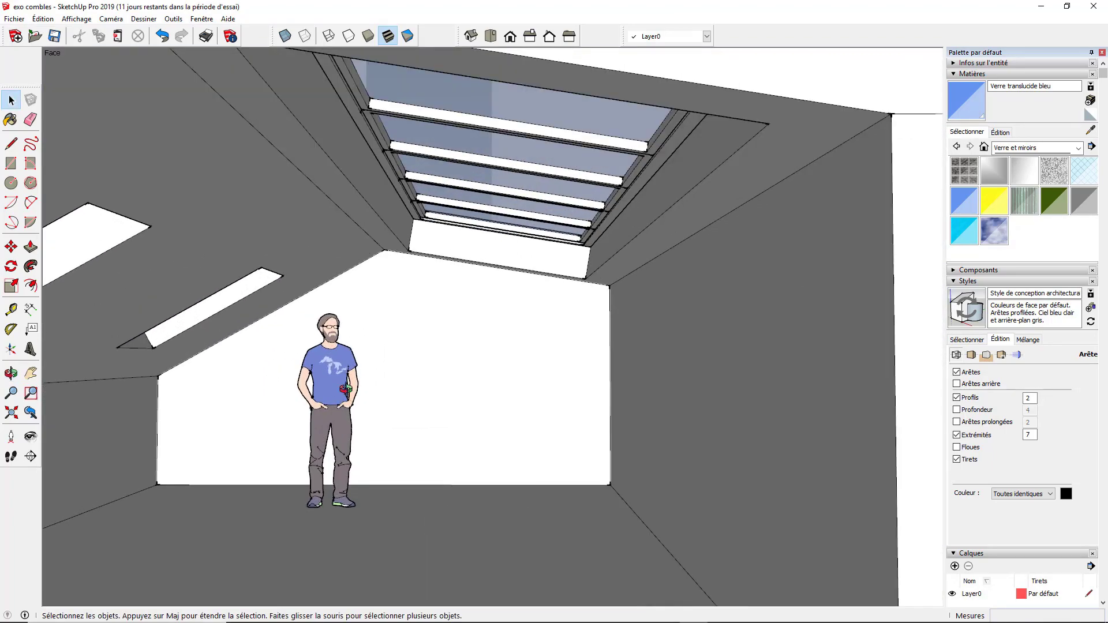
middle_drag(346, 390, 411, 349)
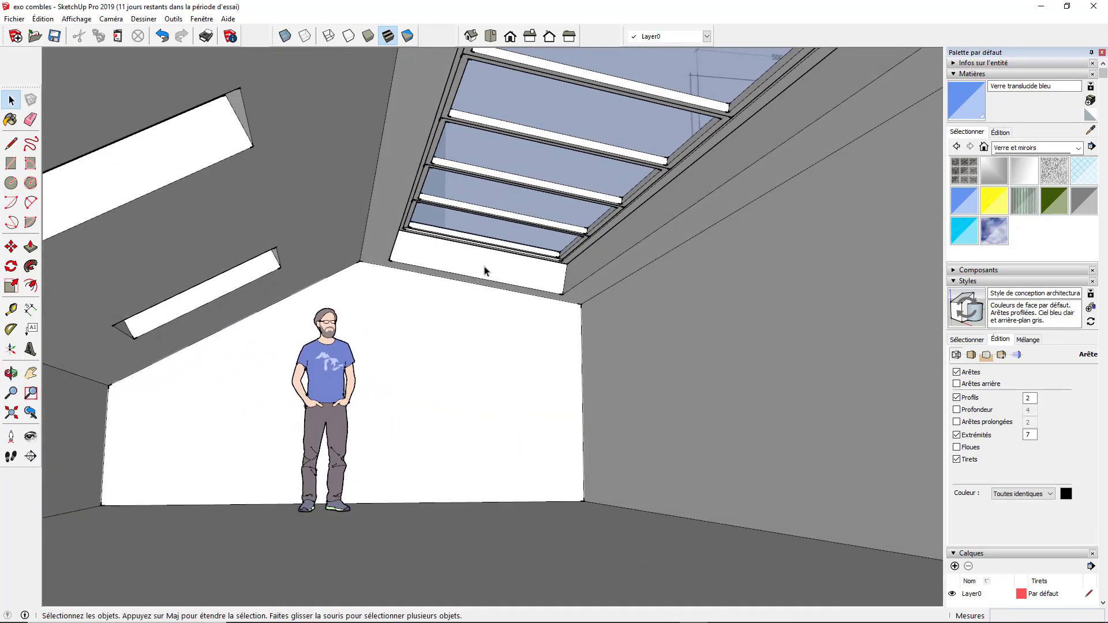
scroll(459, 271, down, 3)
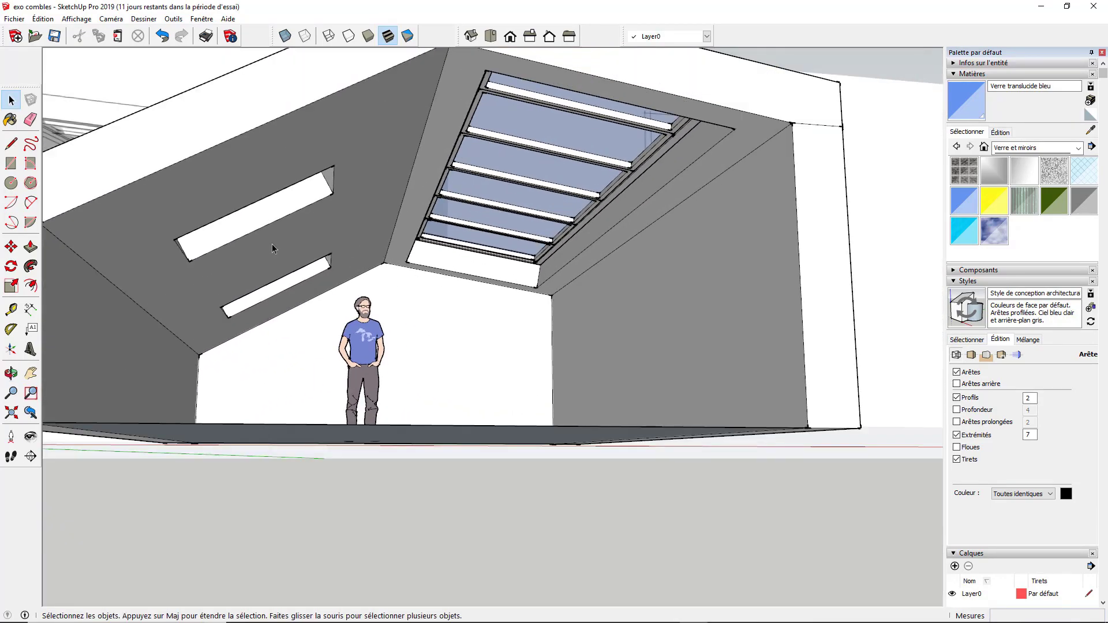
middle_drag(345, 258, 594, 185)
scroll(594, 185, up, 3)
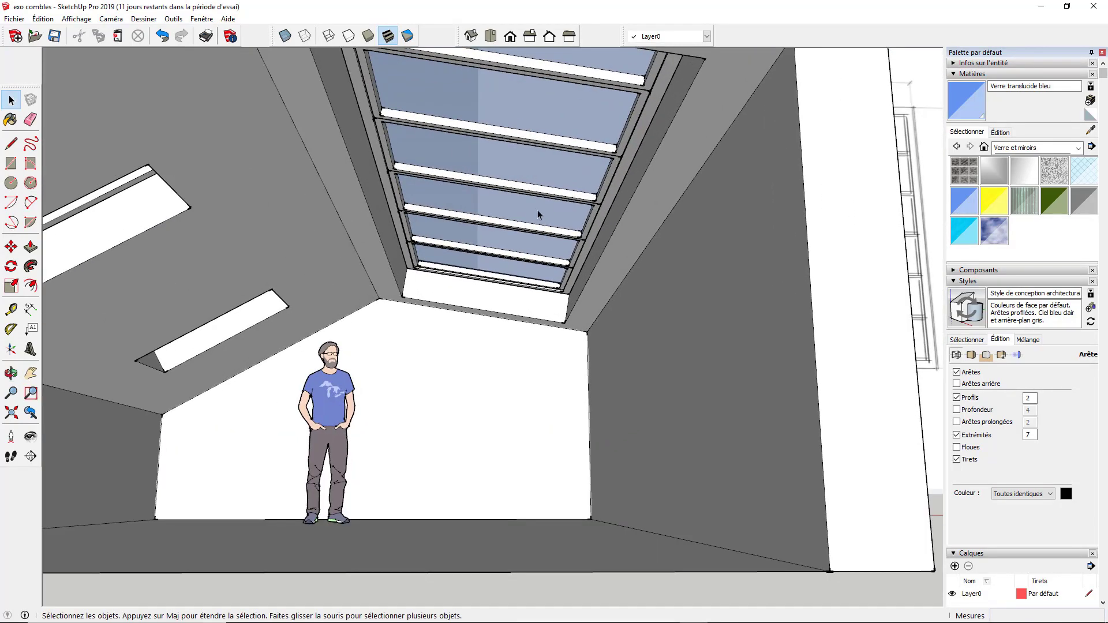
Try to move the glass roof component down within its opening from its corner
click(518, 206)
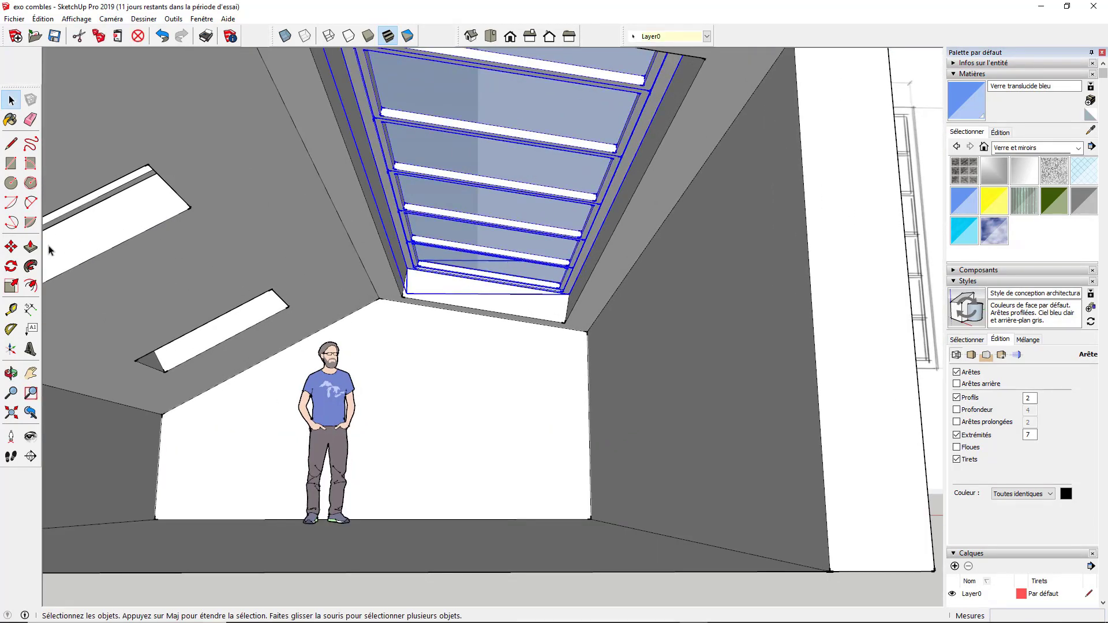
click(11, 247)
scroll(413, 282, up, 2)
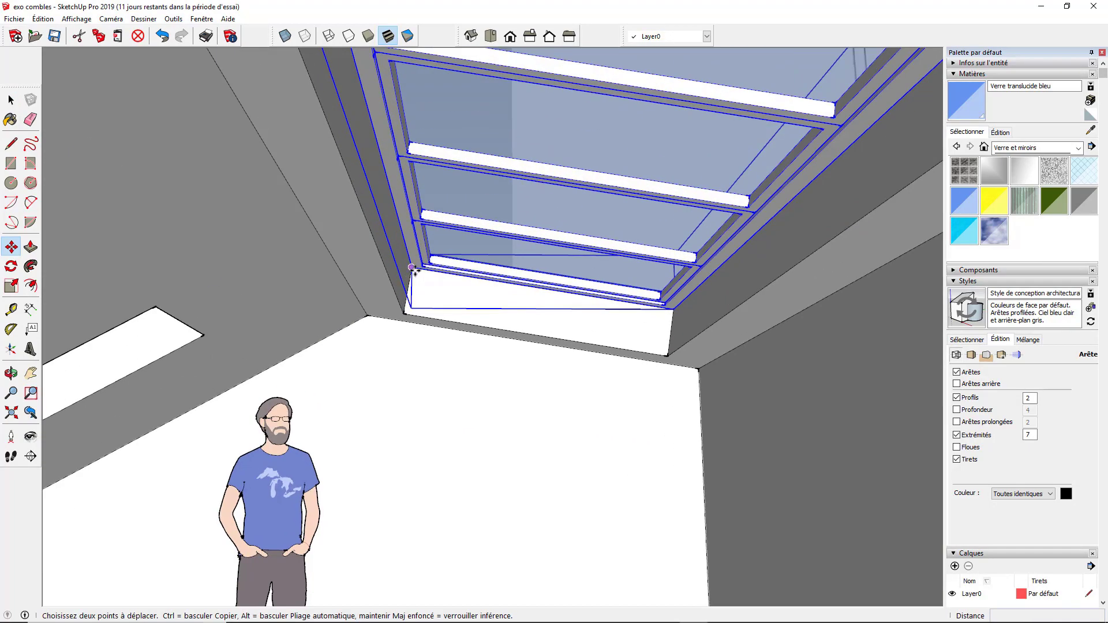
click(412, 268)
click(409, 286)
middle_drag(584, 282, 607, 245)
click(615, 286)
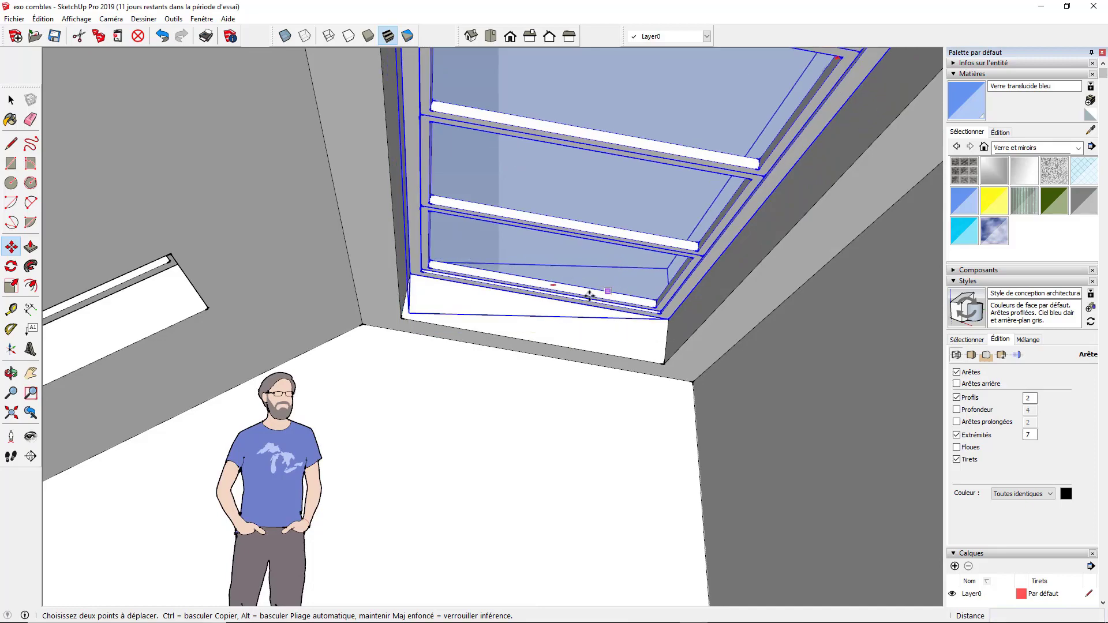
scroll(484, 292, down, 2)
key(space)
scroll(490, 324, down, 3)
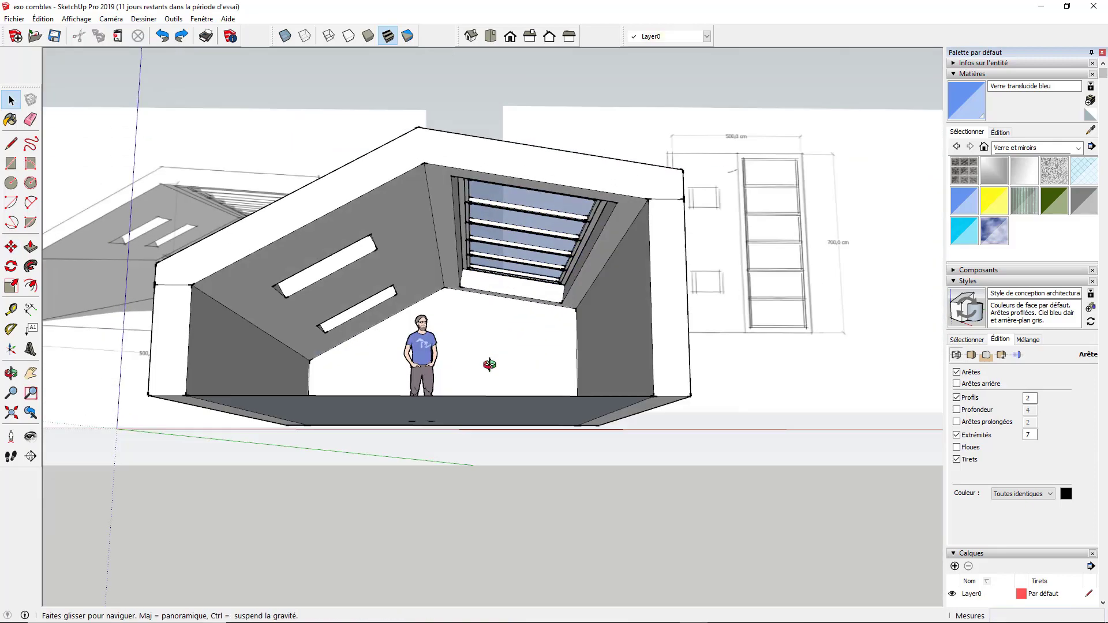
Draw a 90 by 200 cm doorway rectangle standing on the floor line of the side wall below the glass roof
middle_drag(493, 364, 633, 356)
scroll(466, 328, down, 3)
scroll(638, 361, up, 5)
click(635, 359)
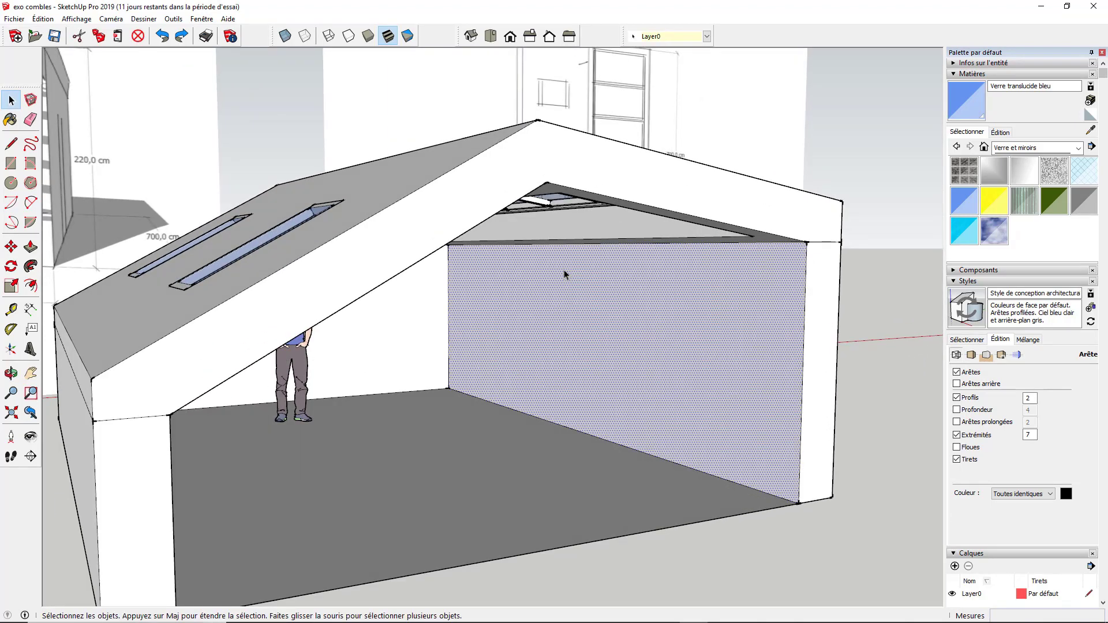
scroll(495, 348, down, 3)
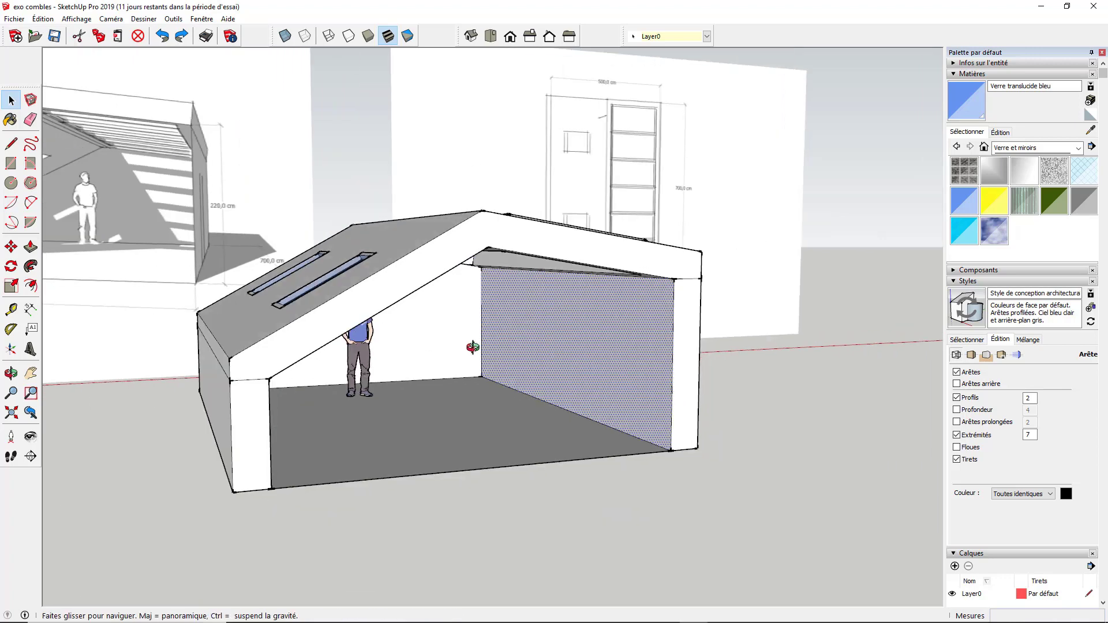
middle_drag(470, 346, 635, 344)
scroll(629, 346, up, 4)
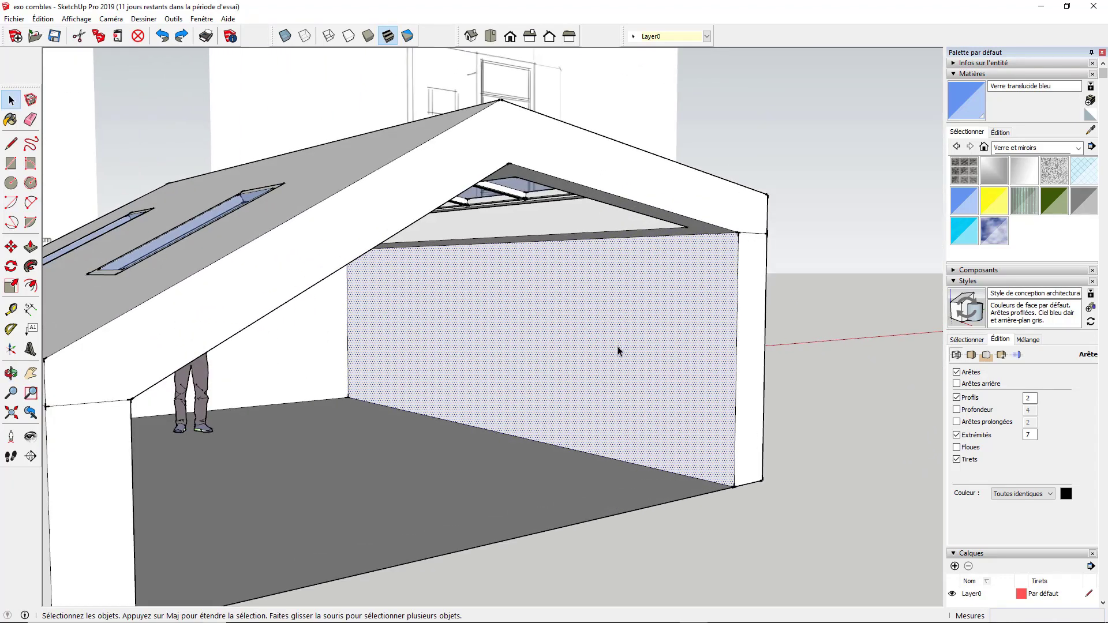
scroll(479, 378, up, 4)
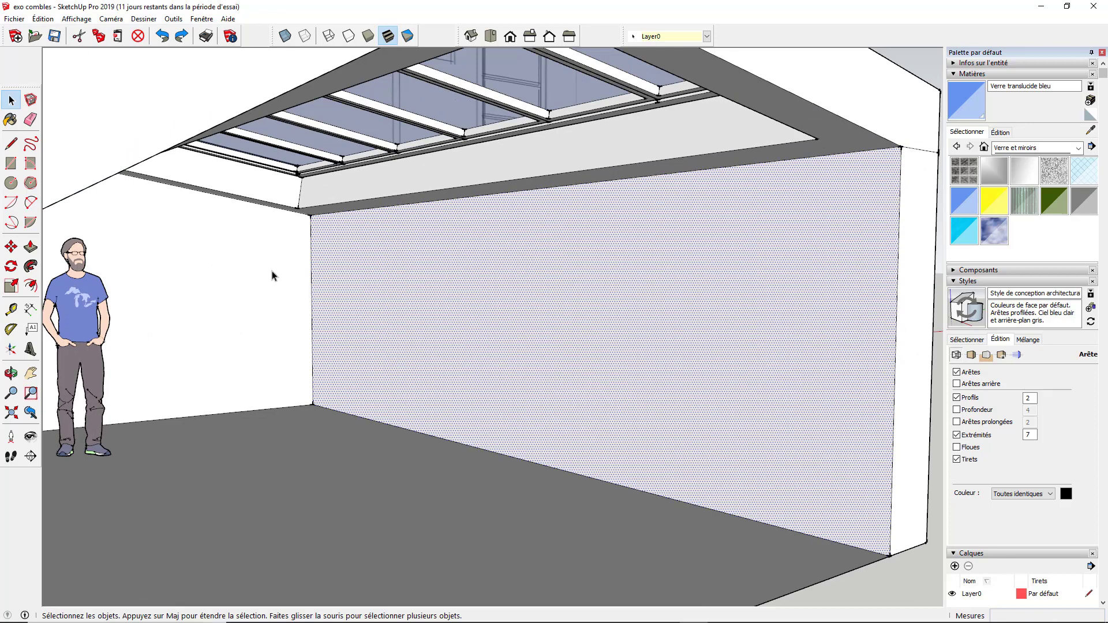
scroll(269, 275, down, 2)
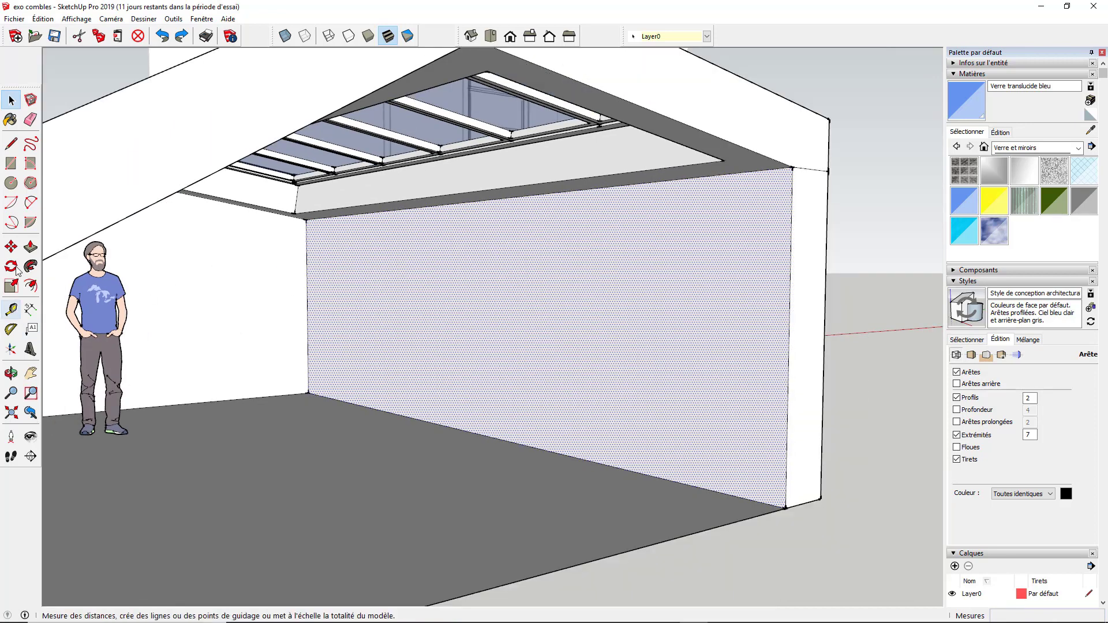
click(11, 163)
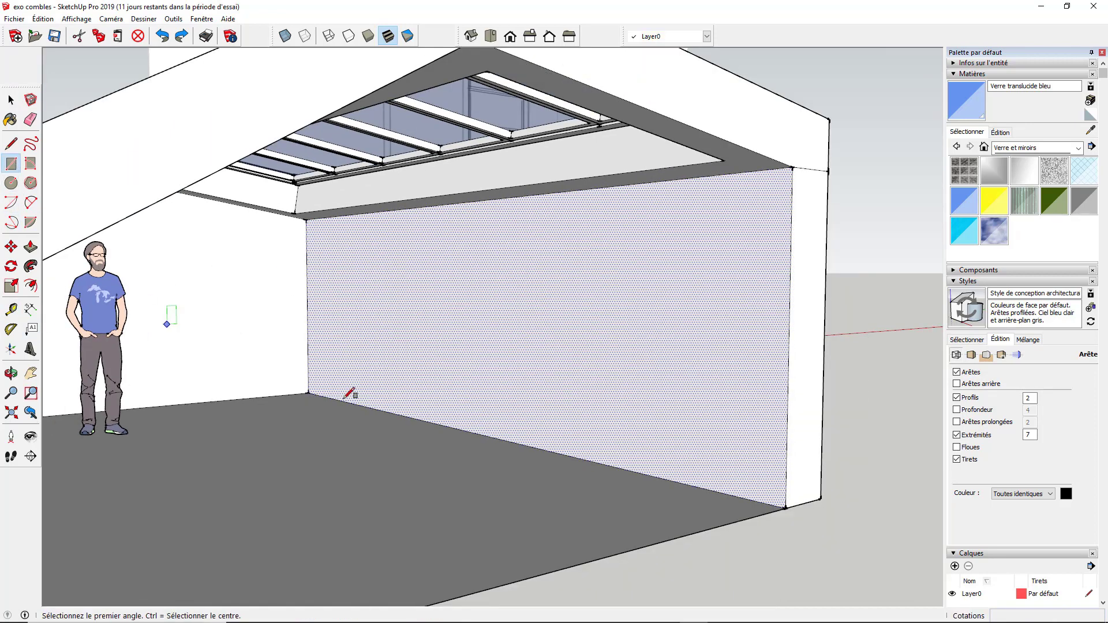
click(470, 431)
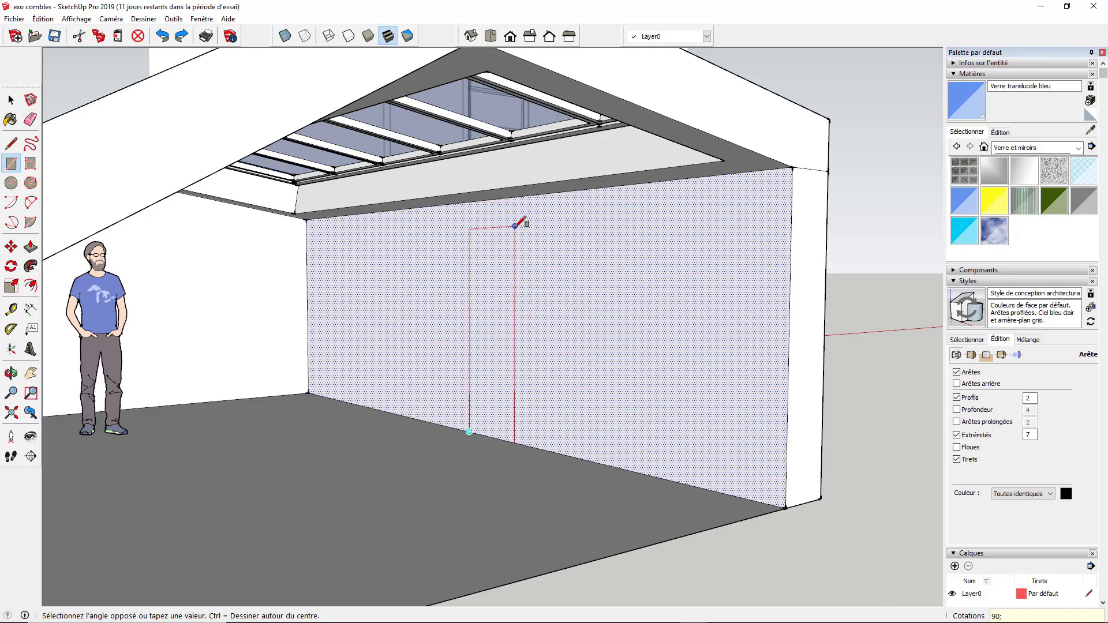
key(Return)
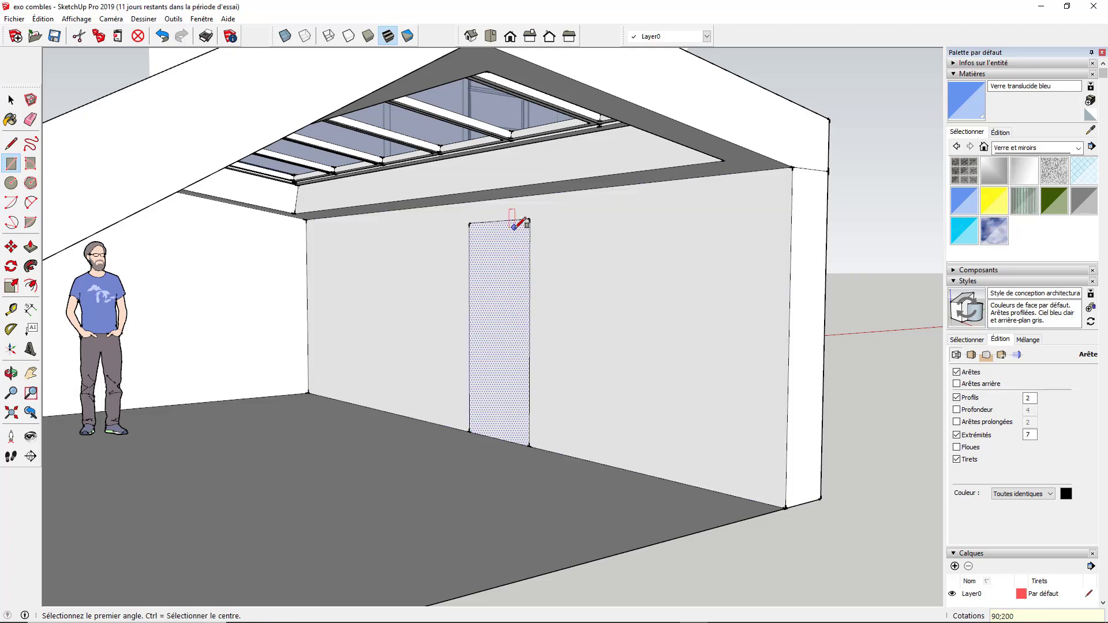
Push the doorway rectangle 40 cm through the full wall thickness to cut the opening
click(31, 246)
scroll(543, 324, down, 3)
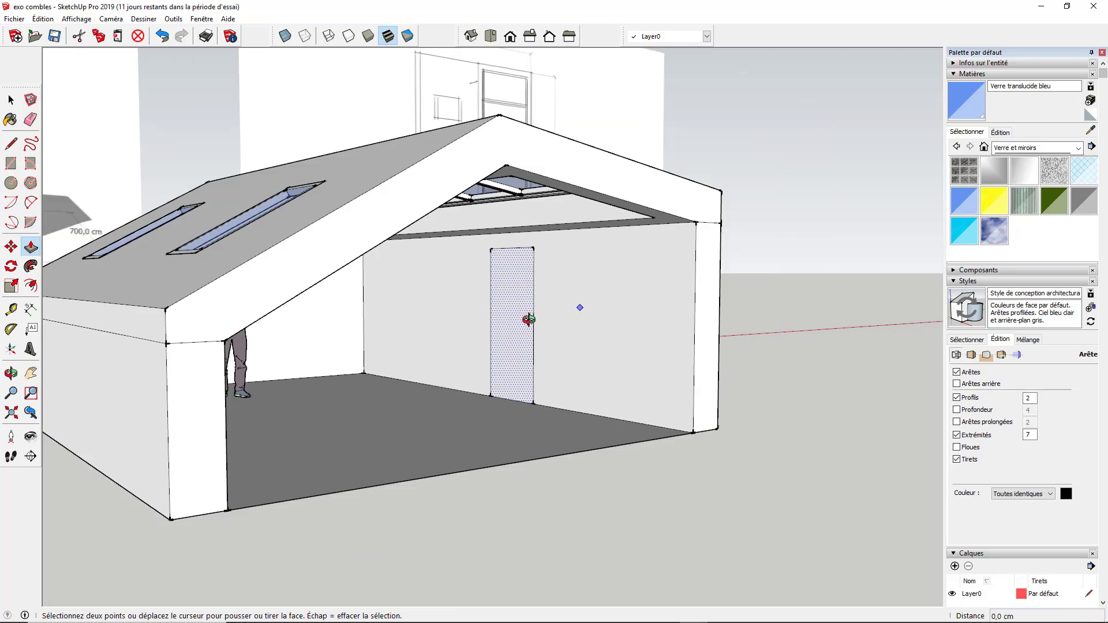
middle_drag(527, 319, 529, 300)
scroll(529, 301, up, 3)
click(529, 299)
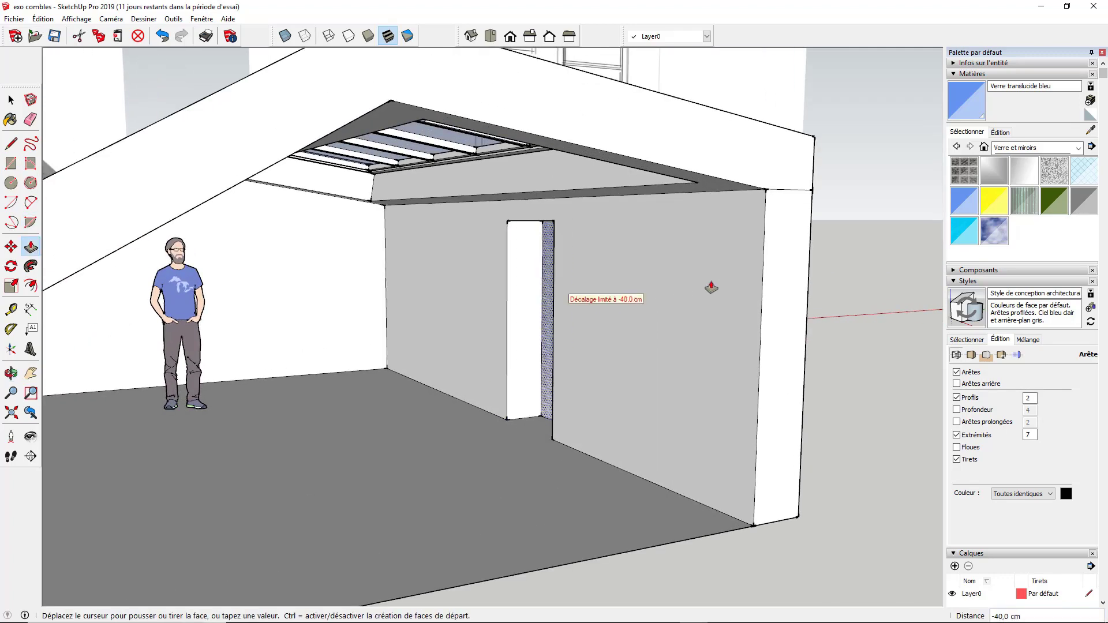
click(812, 215)
key(space)
Widen the doorway by pushing its inner side face 50 cm into the wall
scroll(576, 371, up, 2)
middle_drag(576, 371, 532, 303)
scroll(561, 354, down, 5)
scroll(531, 302, up, 4)
scroll(528, 352, down, 3)
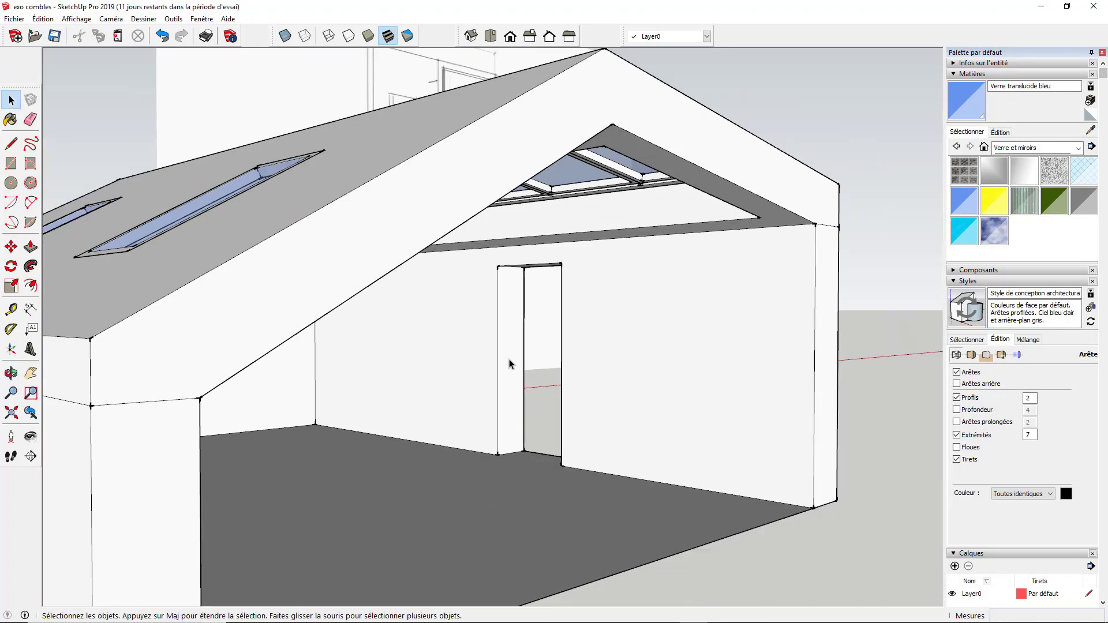
click(31, 247)
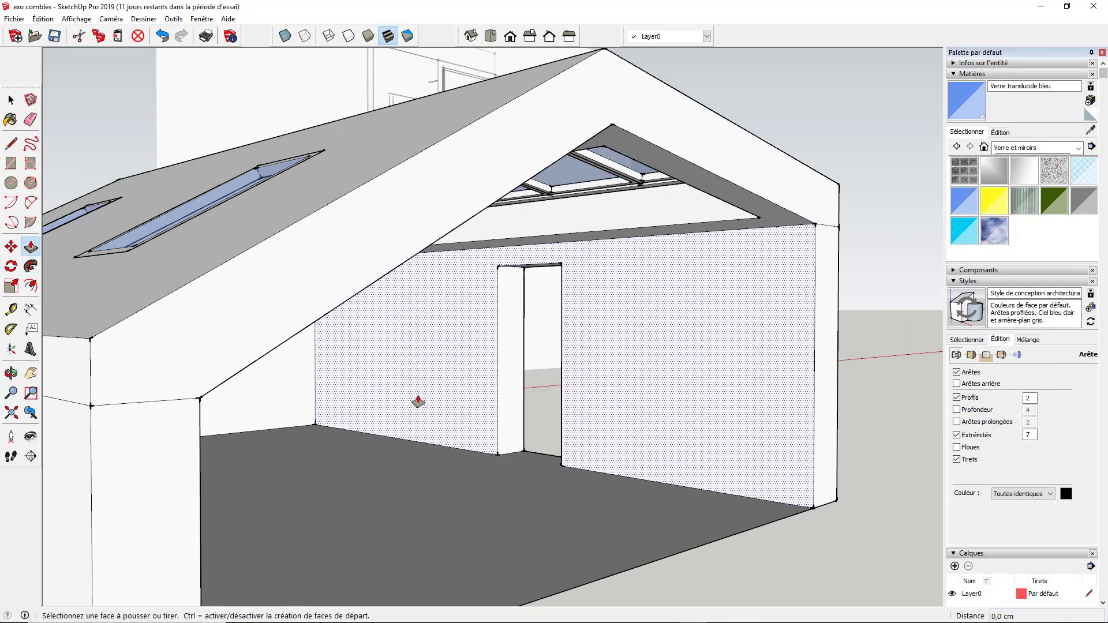
click(505, 386)
click(448, 377)
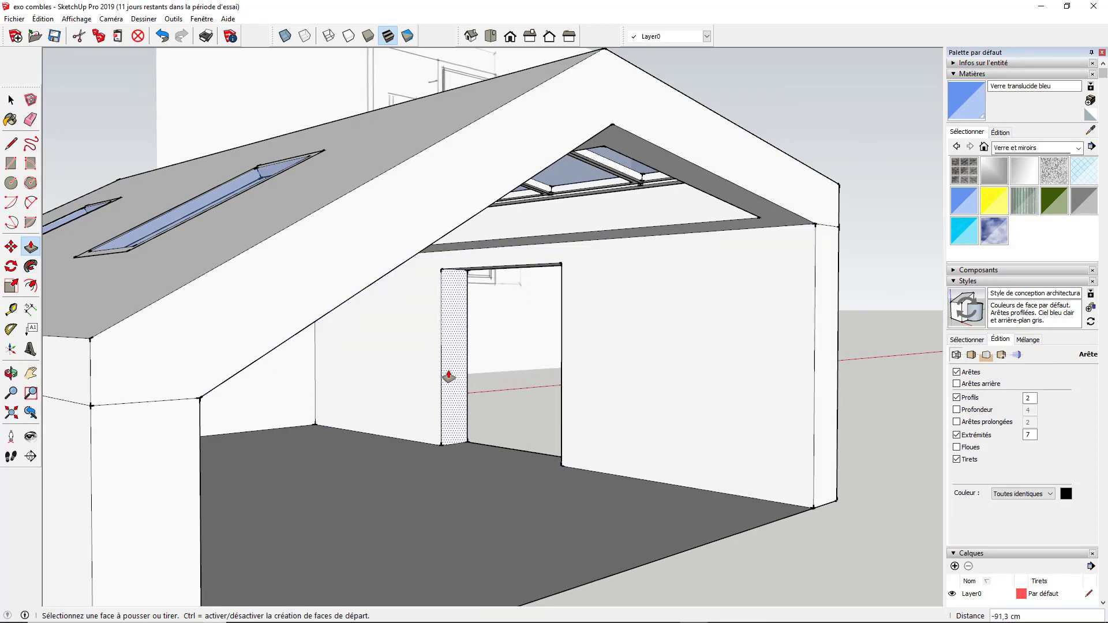
key(Return)
middle_drag(668, 409, 199, 347)
click(263, 419)
text(50)
key(Return)
key(p)
Turn on shadows for the model with the attic interior in view
scroll(339, 388, up, 5)
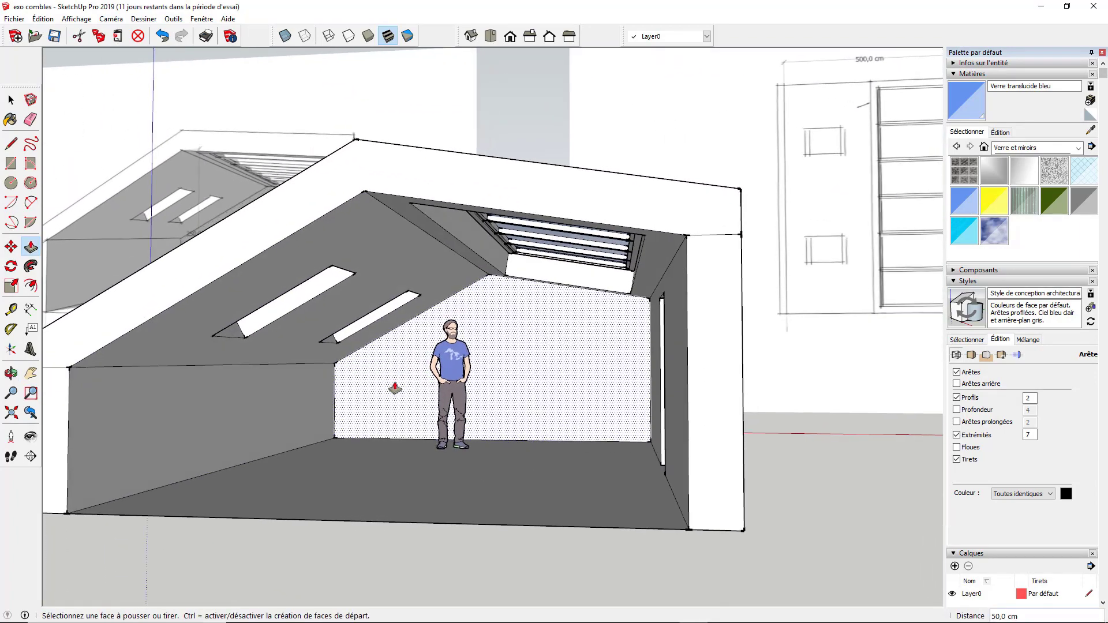
click(62, 19)
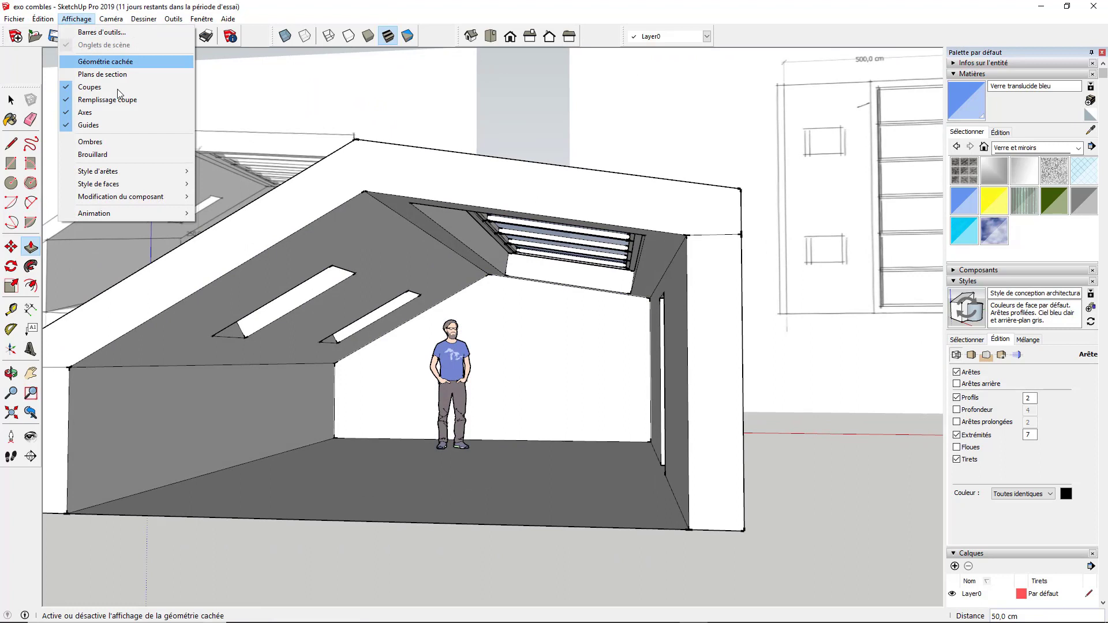
click(109, 141)
Set the shadow date to 07/24 and the time to 13:59
click(954, 281)
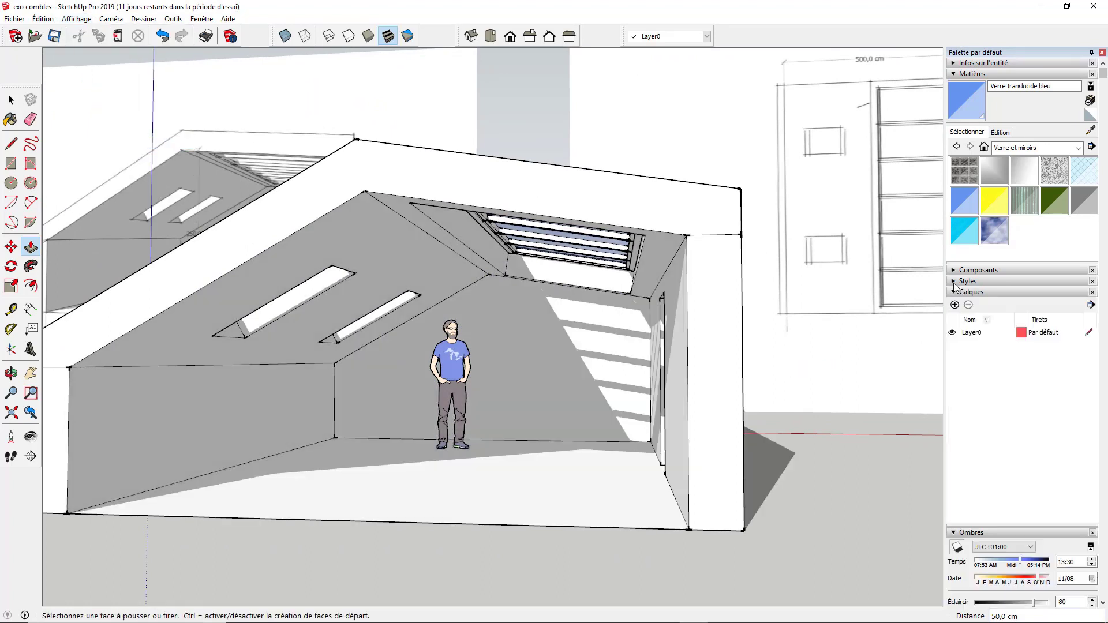
click(955, 293)
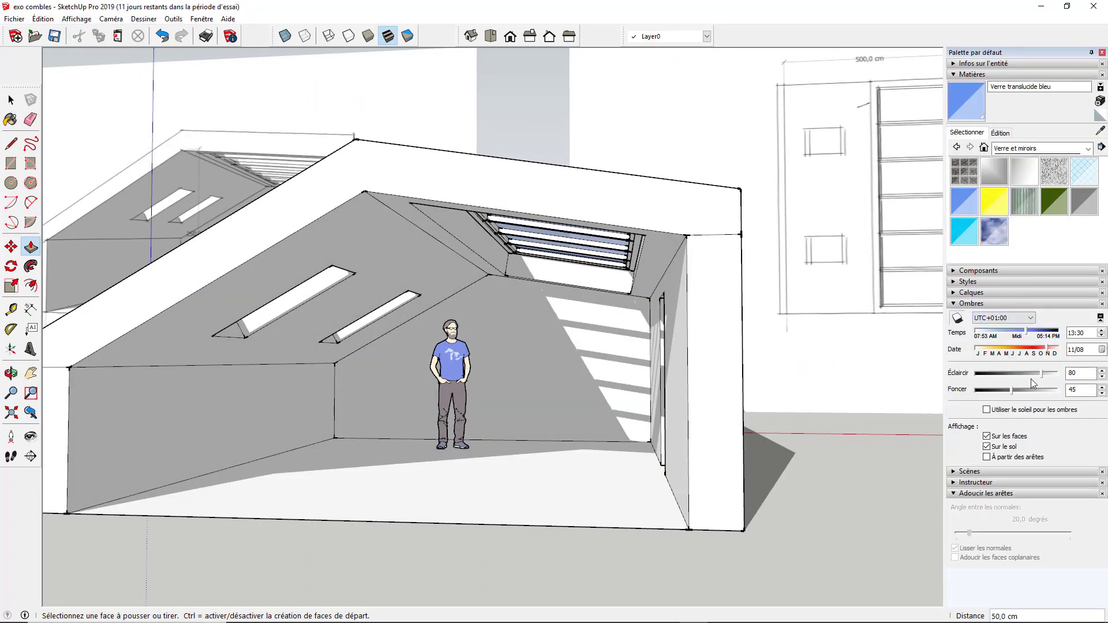
drag(1047, 353, 1025, 336)
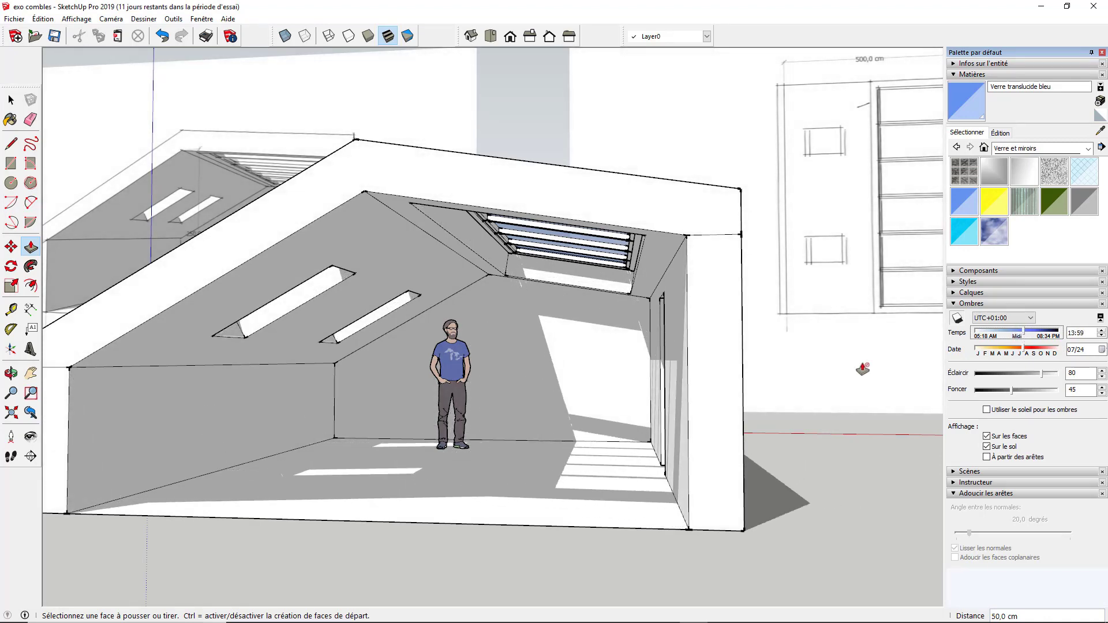
middle_drag(355, 355, 411, 371)
scroll(410, 370, down, 3)
key(space)
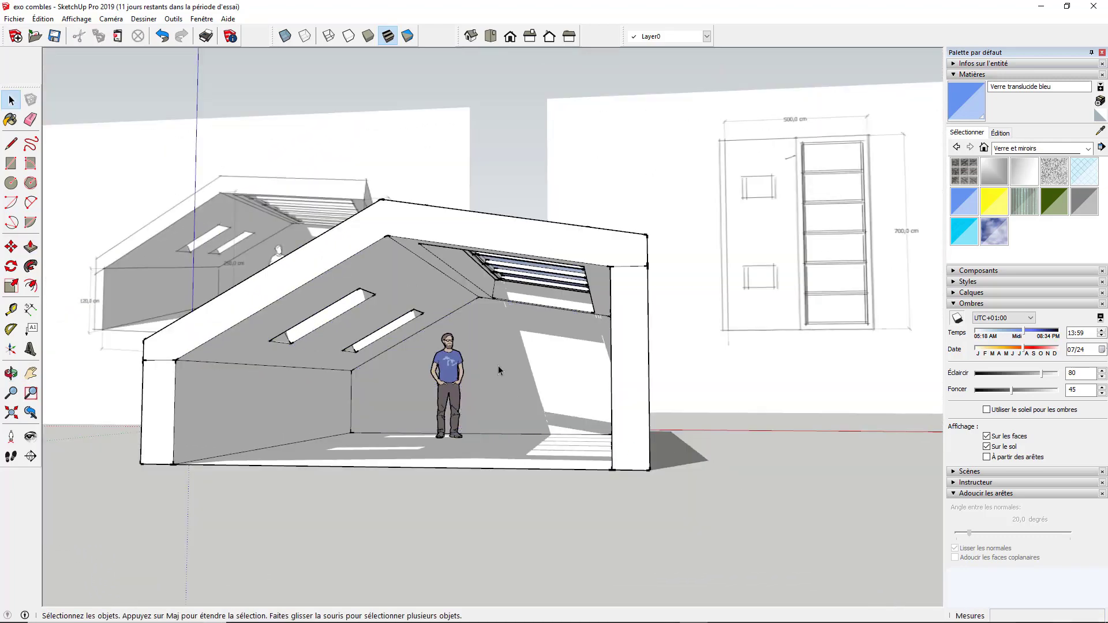
Lower the glass roof assembly by 2 cm into its opening in the roof slope
middle_drag(498, 367, 522, 383)
scroll(528, 283, up, 2)
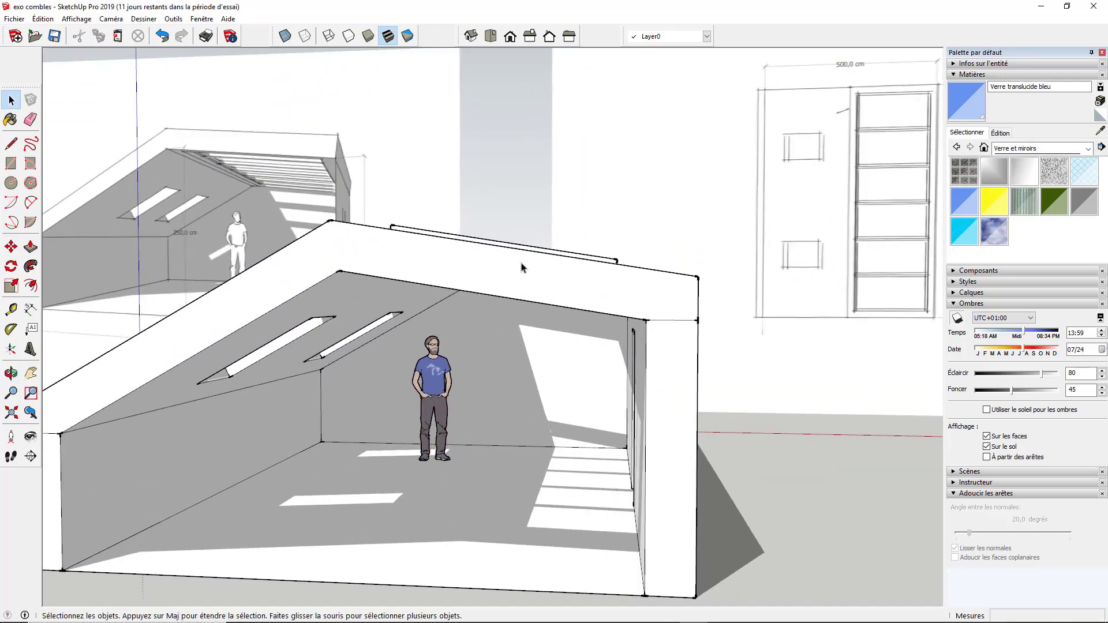
middle_drag(521, 268, 404, 339)
scroll(336, 317, up, 5)
click(341, 316)
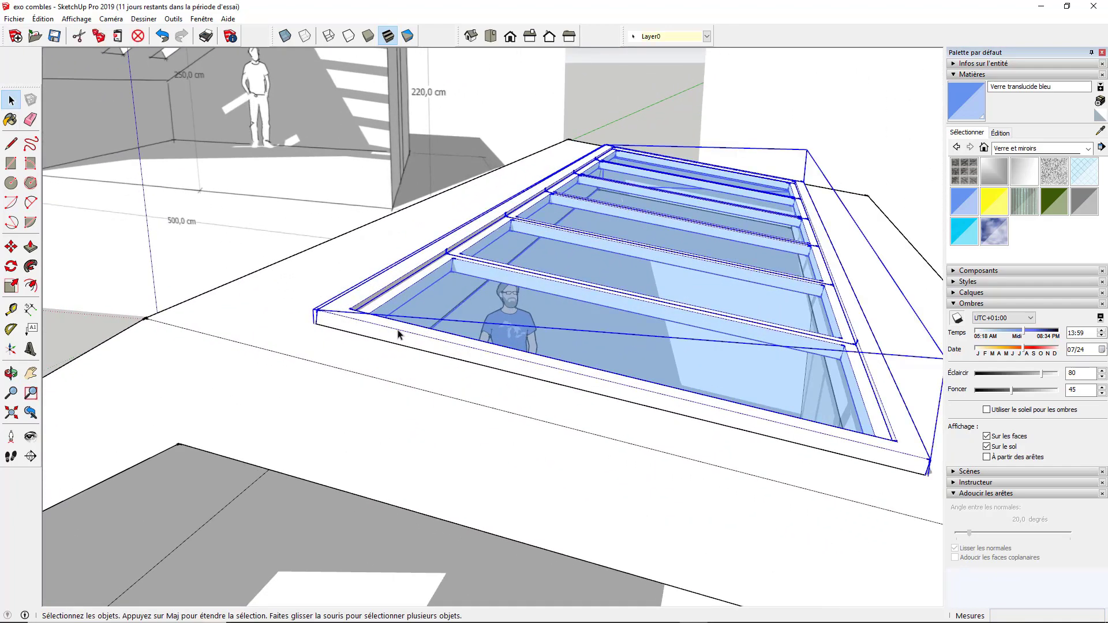
key(m)
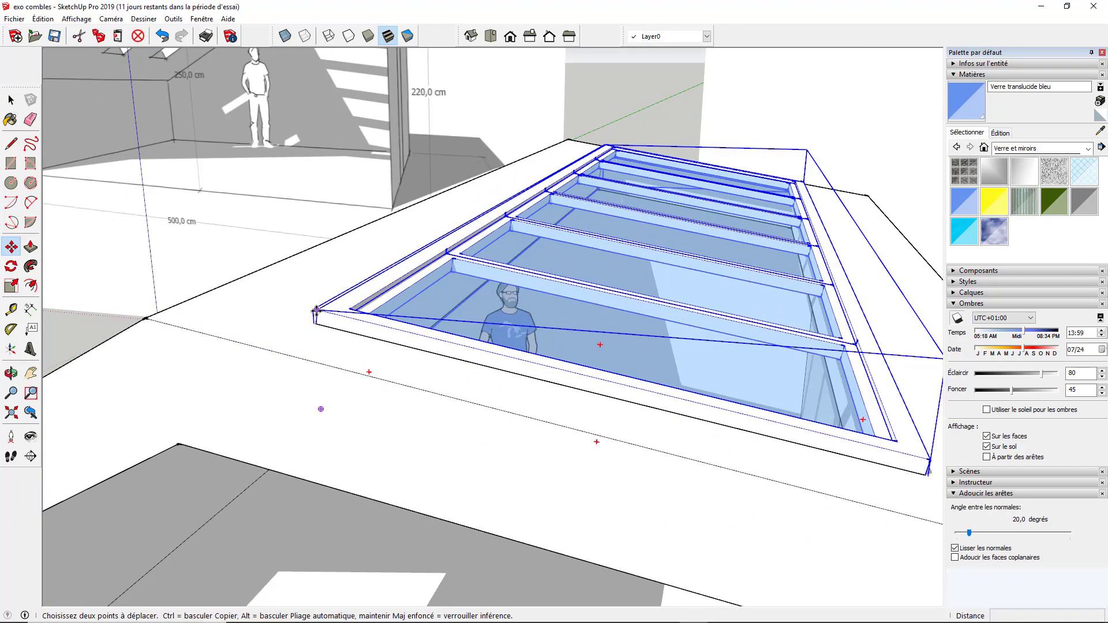
click(316, 312)
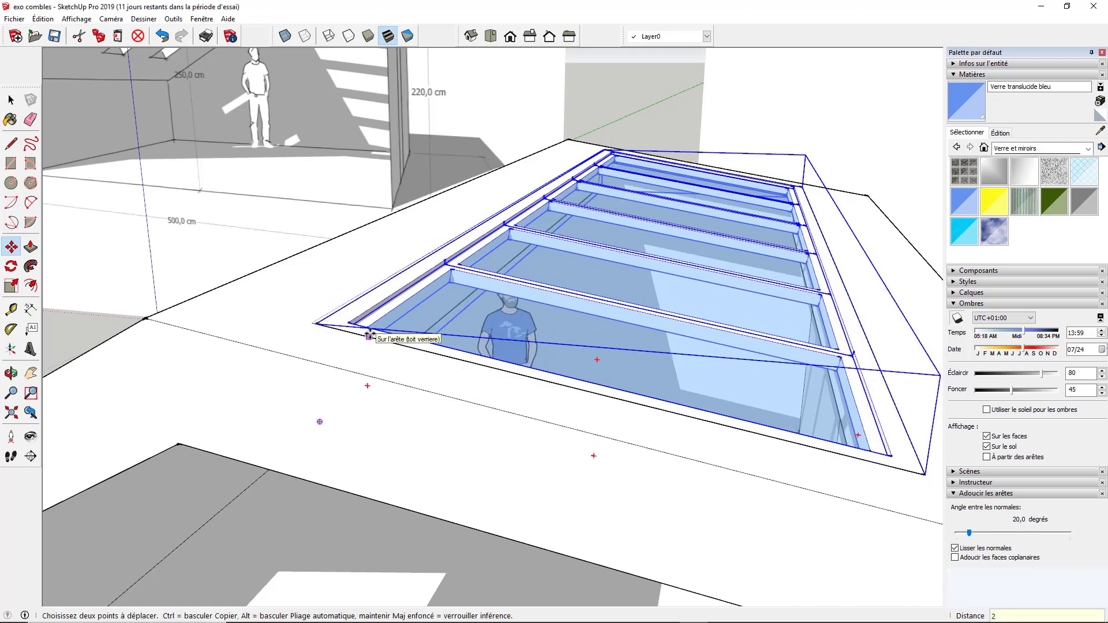
text(2)
key(Return)
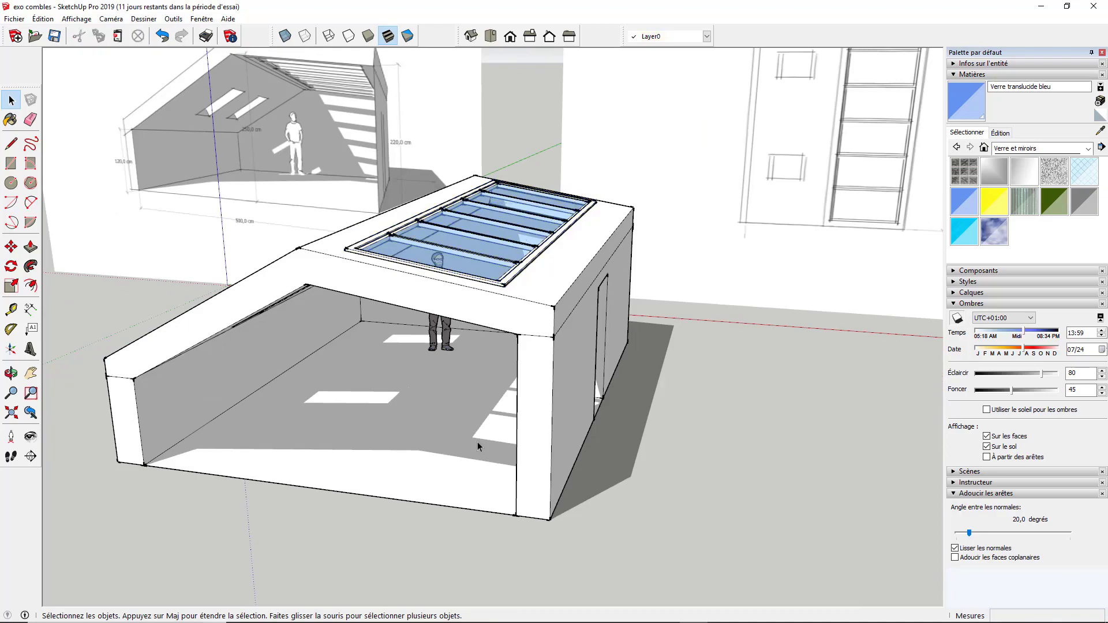
Examine the attic interior, the glass roof and the cast shadows from the open front side
middle_drag(478, 442, 599, 269)
scroll(455, 300, up, 3)
scroll(444, 322, down, 3)
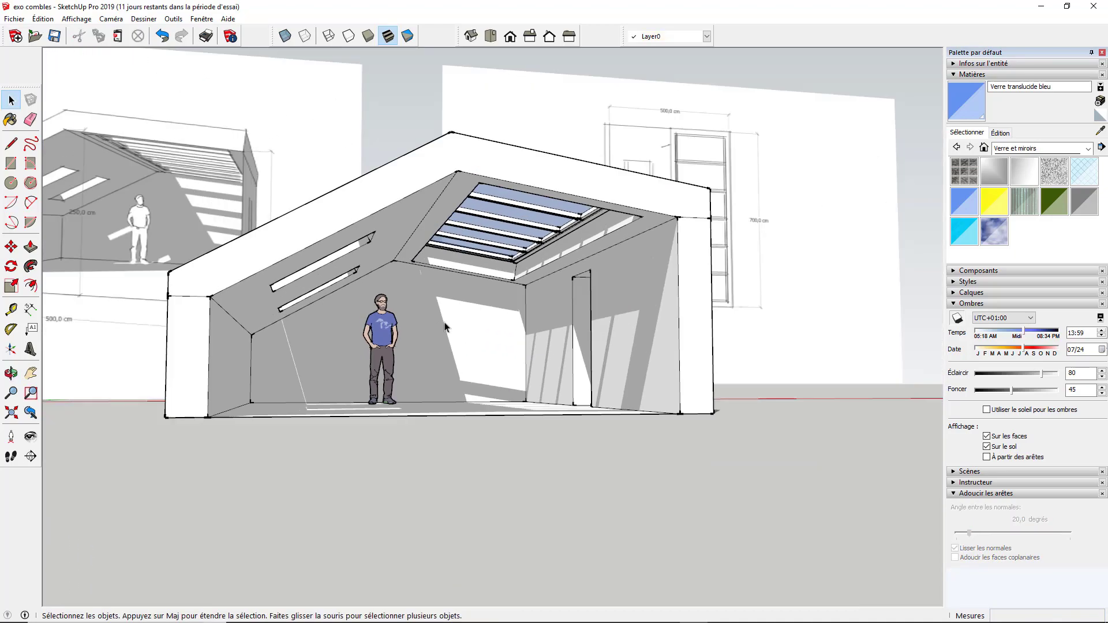
middle_drag(444, 327, 346, 359)
scroll(345, 359, down, 1)
middle_drag(345, 321, 364, 291)
scroll(365, 292, up, 2)
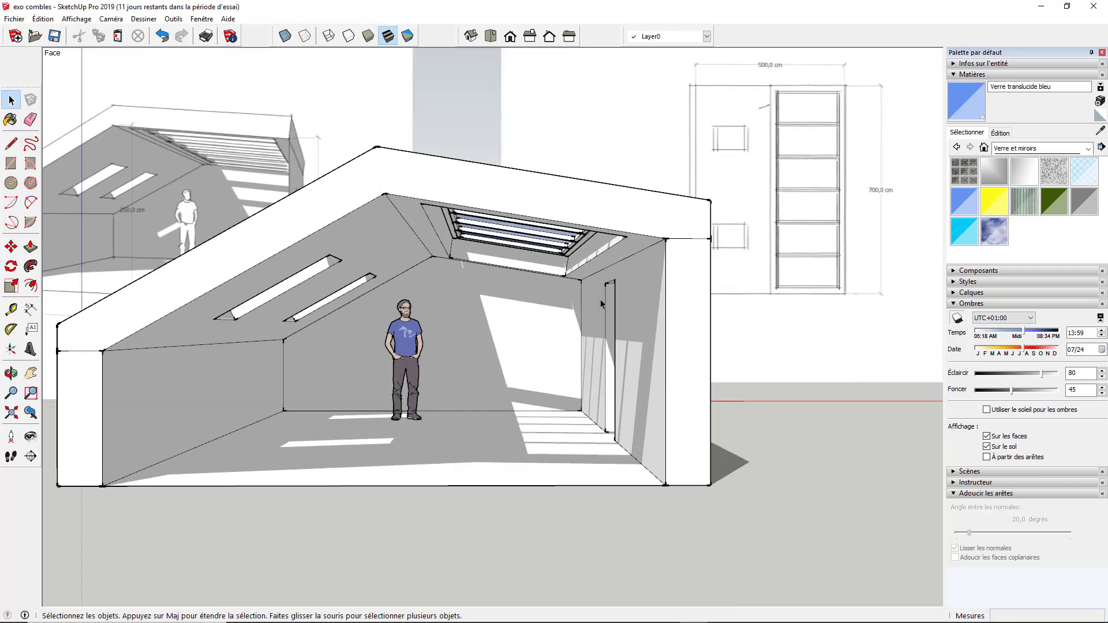